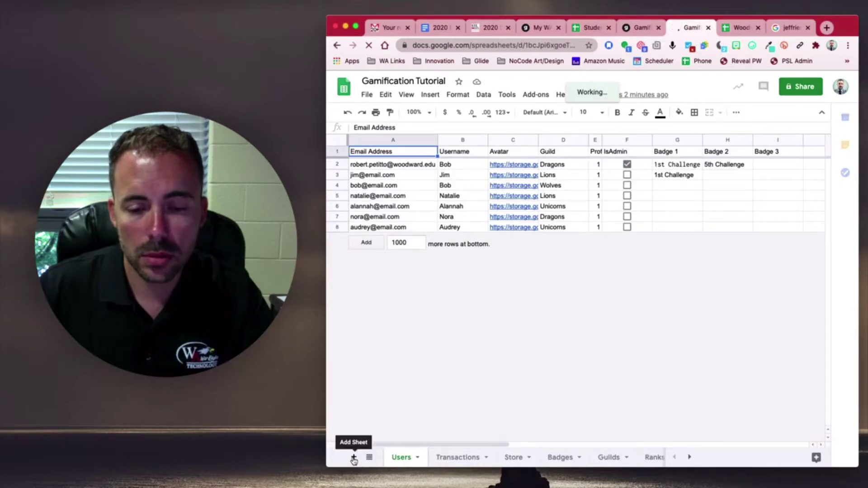
Add a new sheet to the spreadsheet and name it Crafts Possible
left_click(353, 458)
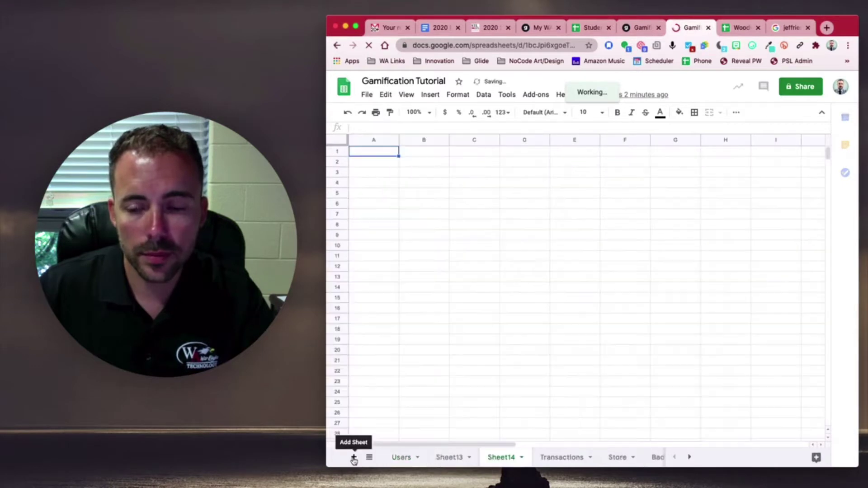
double_click(500, 458)
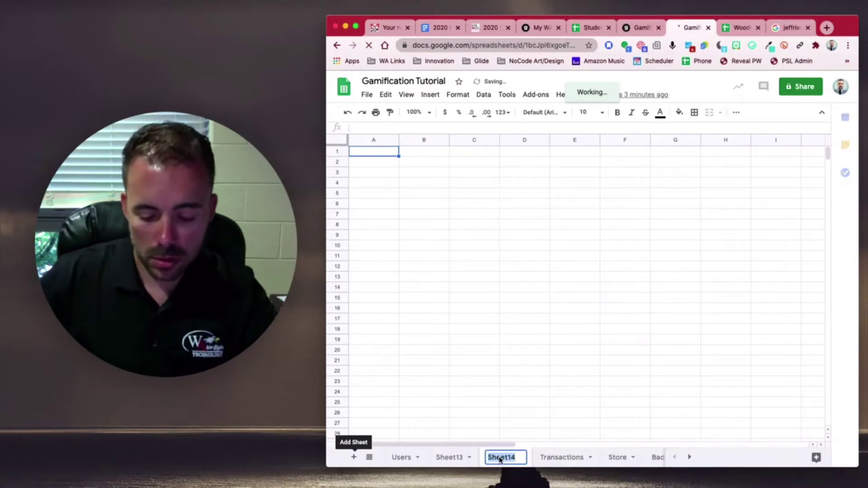
type("Crafts Possi")
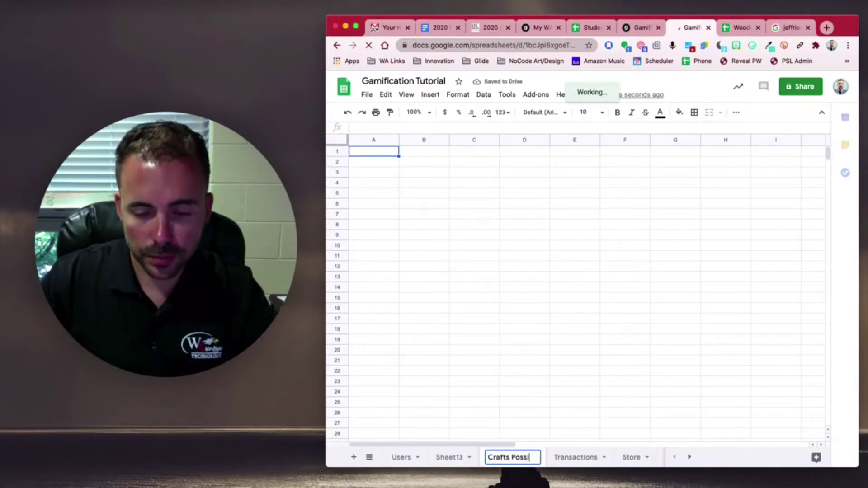
type("ble")
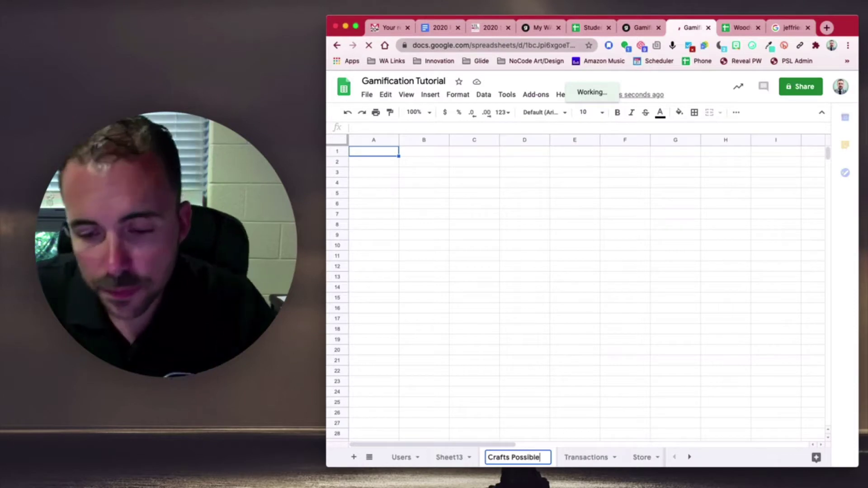
key("Return")
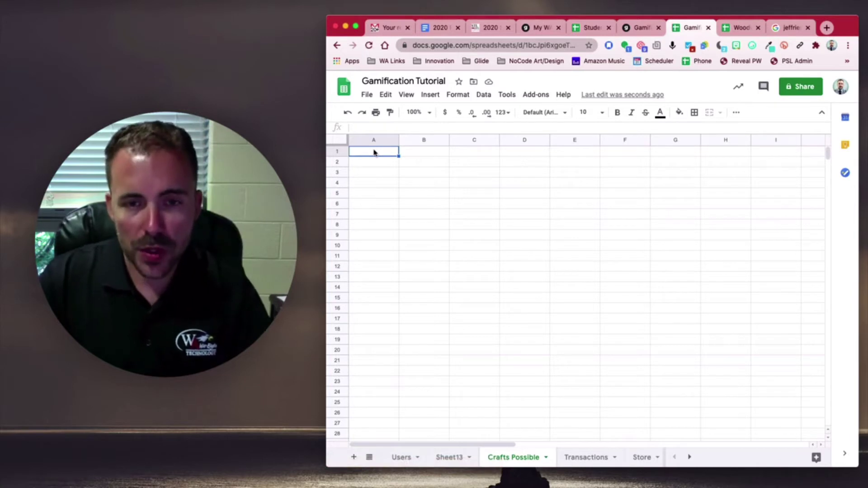
Enter the column headers New Item, Material 1 and Material 2 in cells A1 to C1
type("New Item")
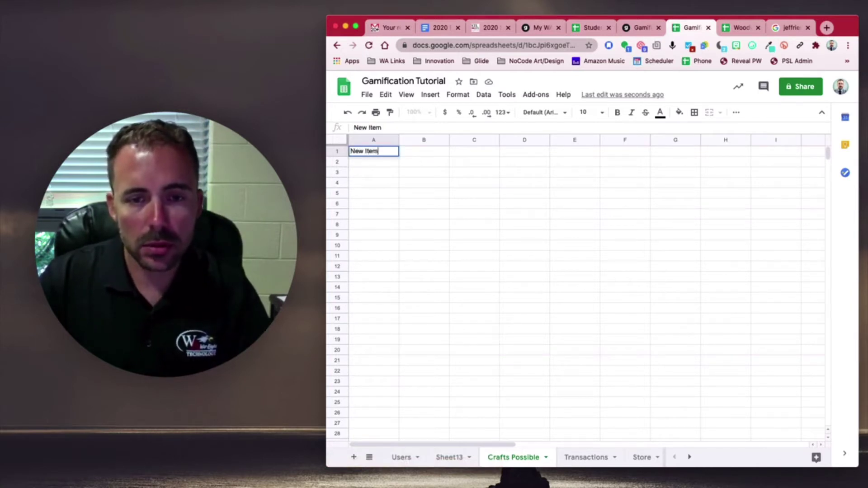
key("Tab")
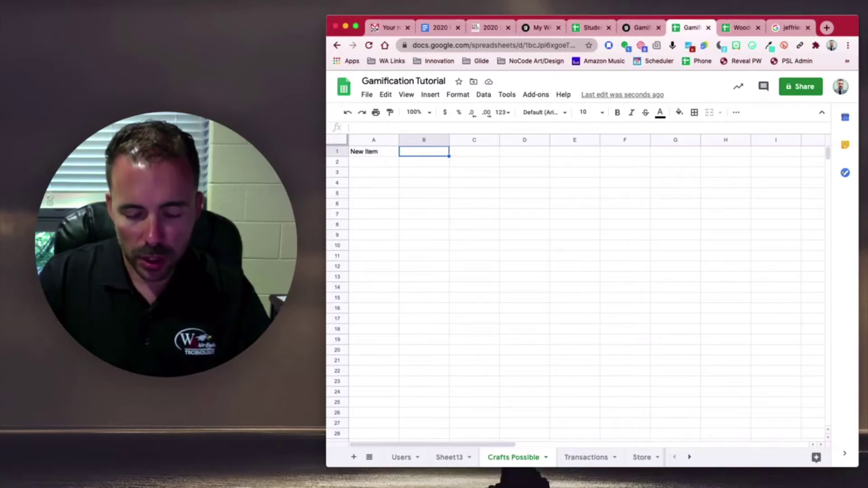
type("C")
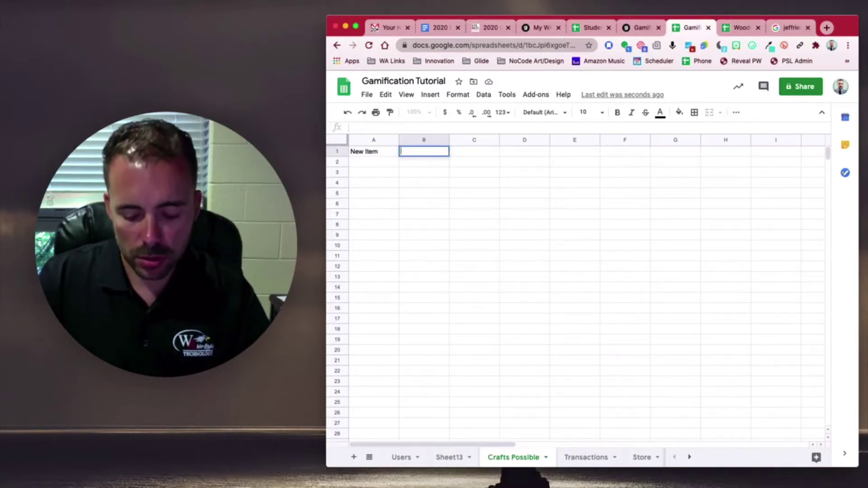
type("Material 1")
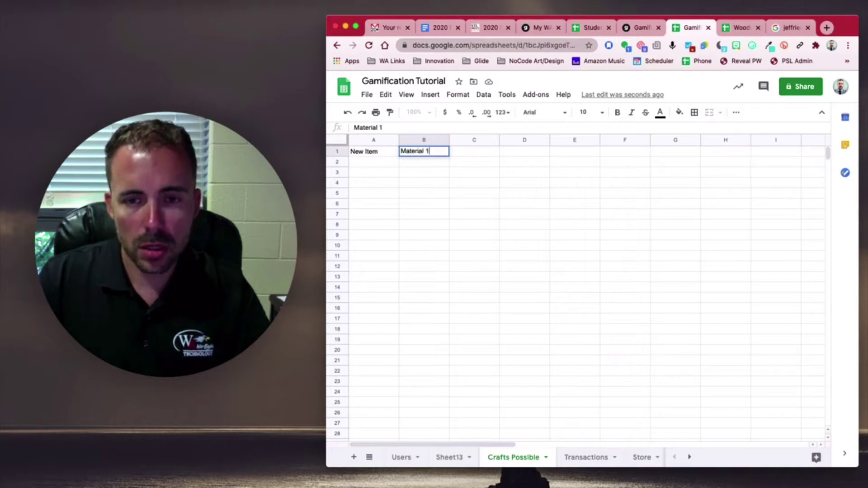
key("Tab")
type("Mater")
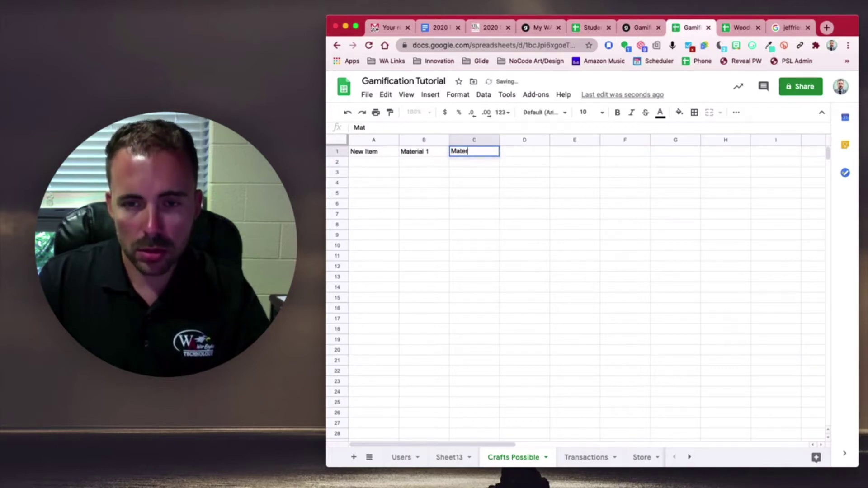
type("ial 2")
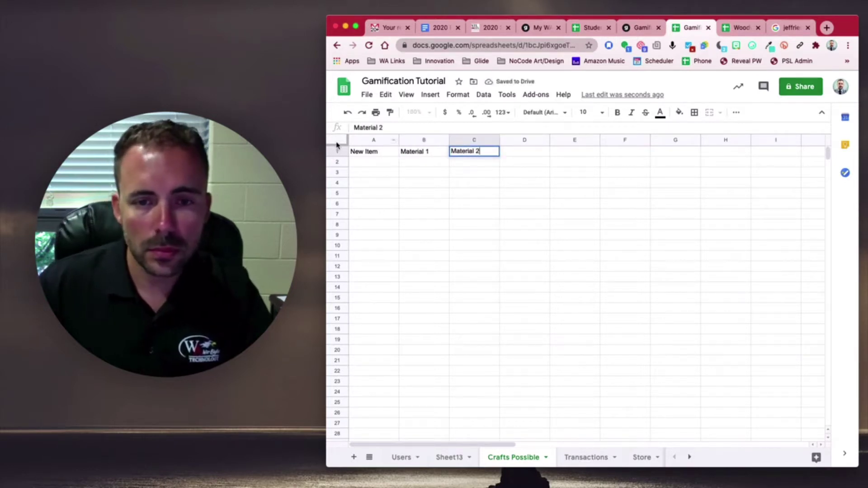
Freeze the header row of the Crafts Possible sheet
left_click_drag(336, 144, 337, 157)
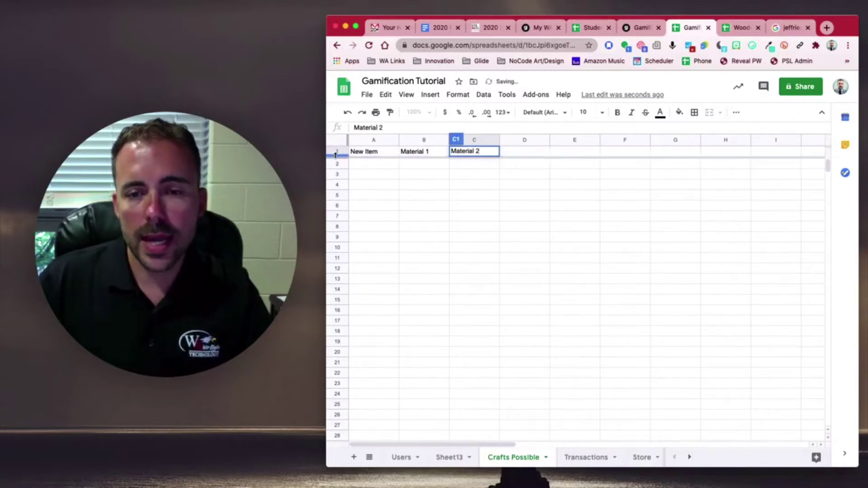
left_click(446, 167)
left_click(477, 166)
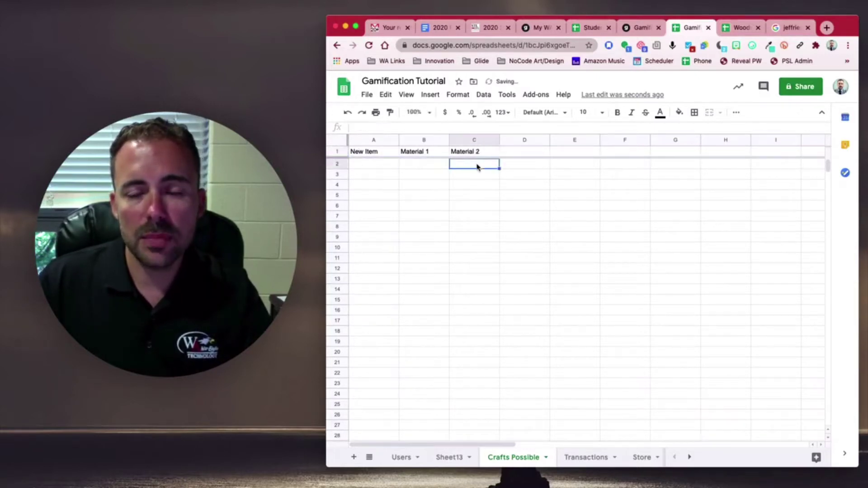
Set up data validation for cells B2:C2 with a list from the range Store!A2:A as the criteria
left_click(430, 167)
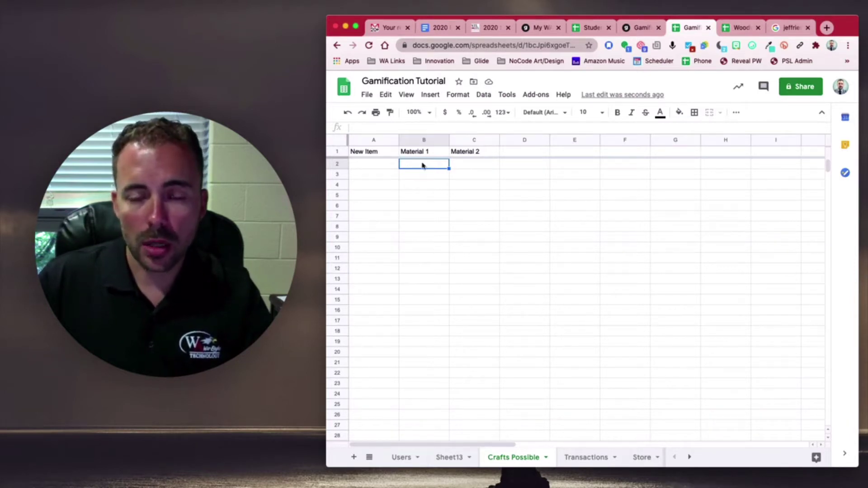
left_click_drag(464, 171, 461, 374)
left_click_drag(462, 261, 465, 167)
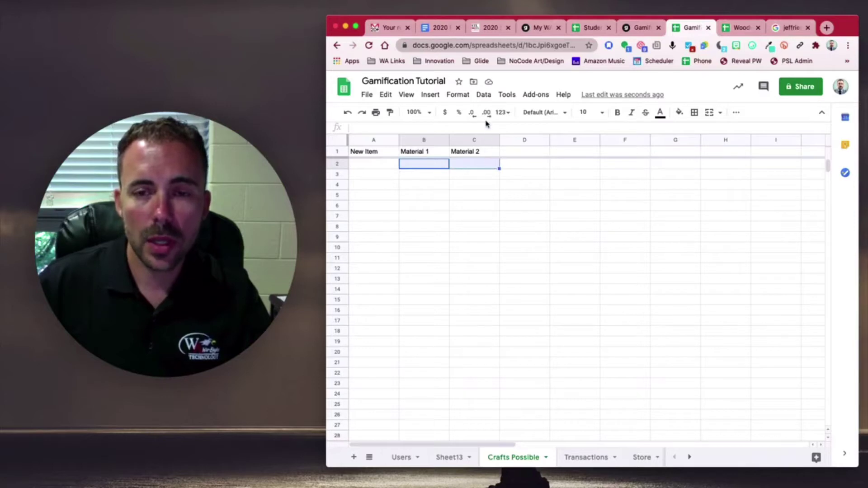
left_click(484, 95)
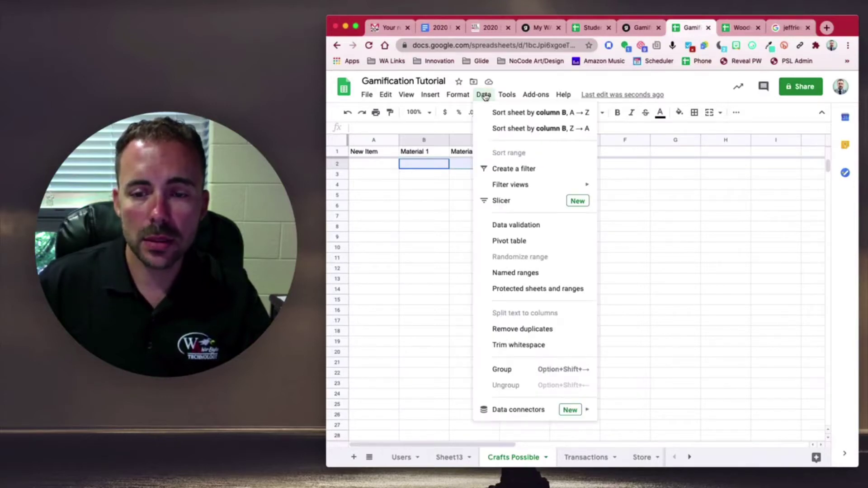
left_click(516, 227)
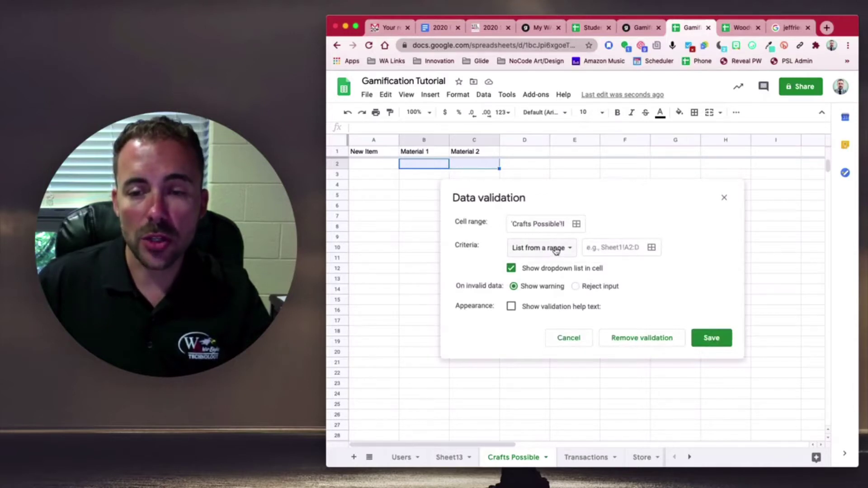
left_click(652, 248)
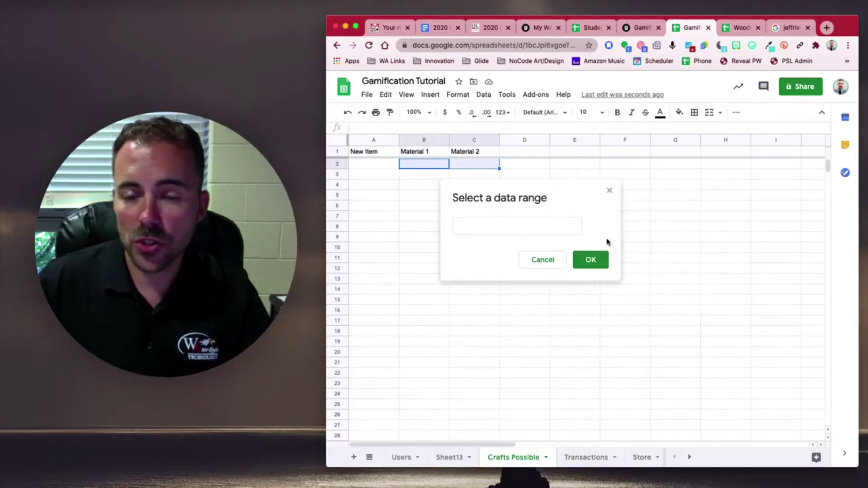
left_click(533, 229)
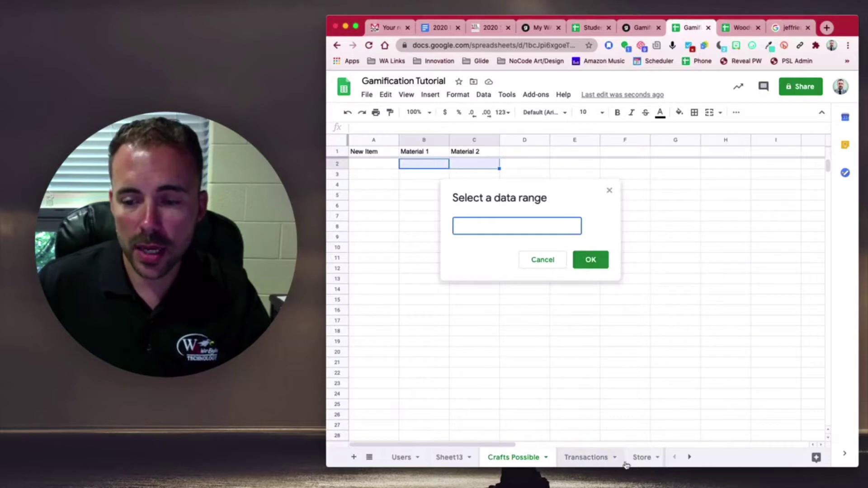
left_click(640, 457)
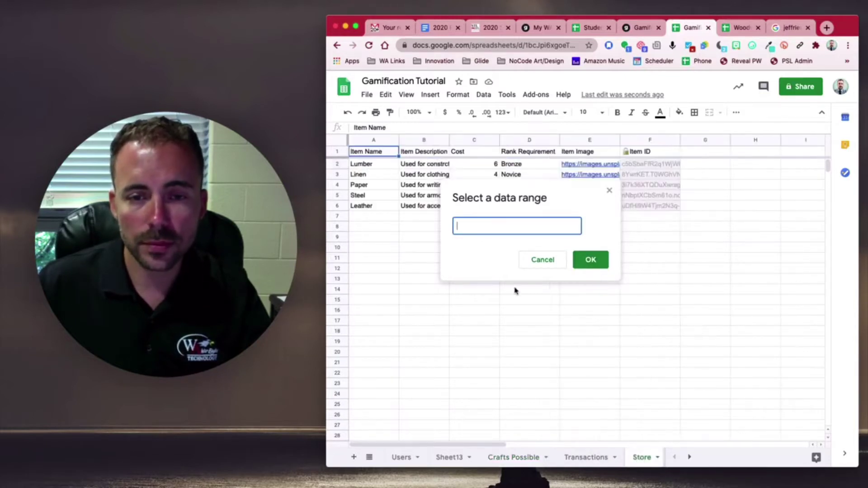
left_click_drag(362, 165, 367, 206)
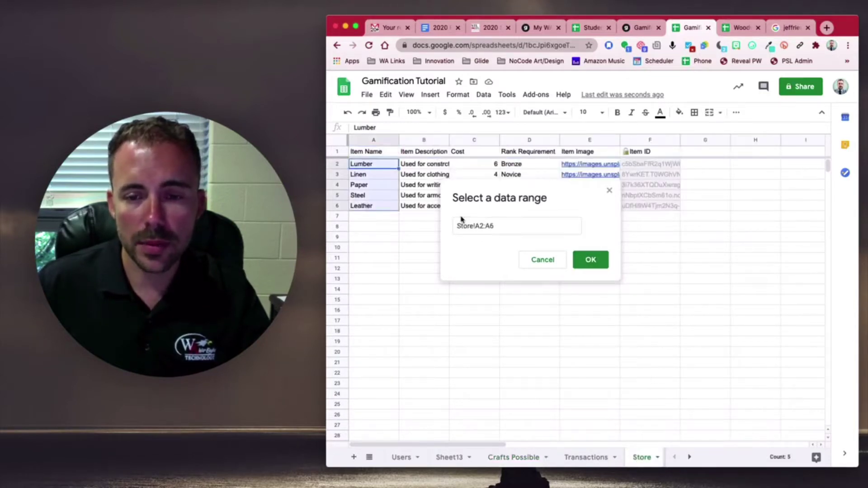
left_click(506, 227)
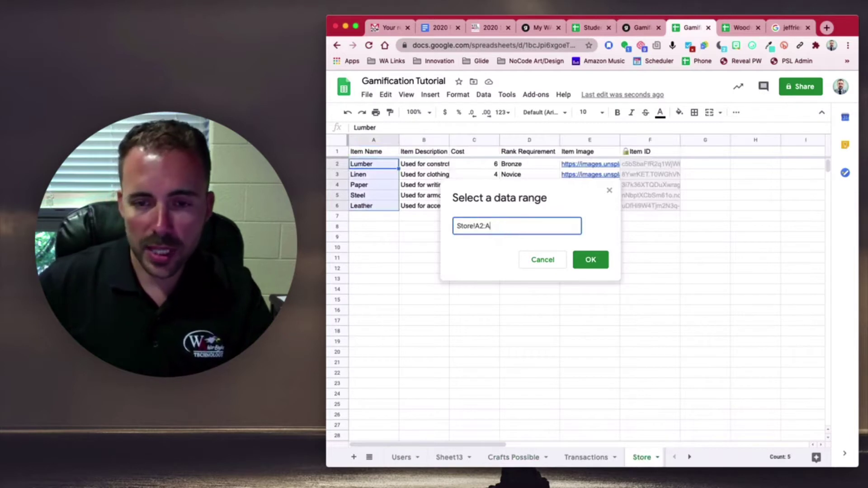
key("BackSpace")
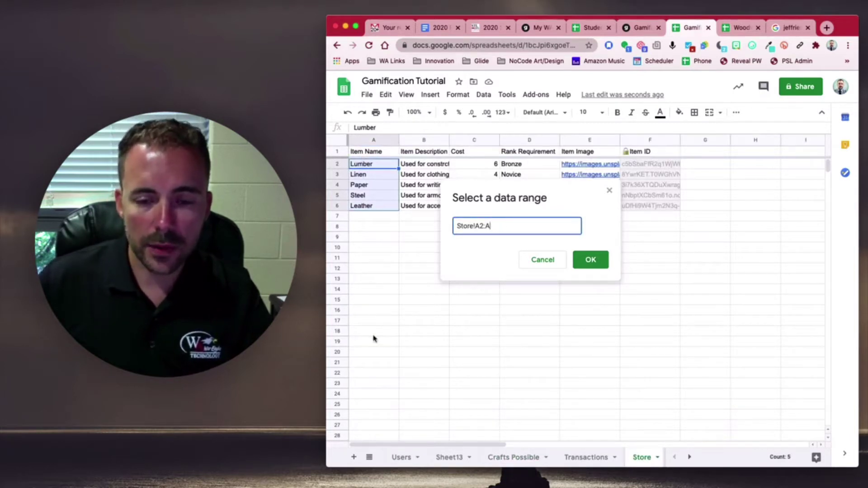
left_click(591, 261)
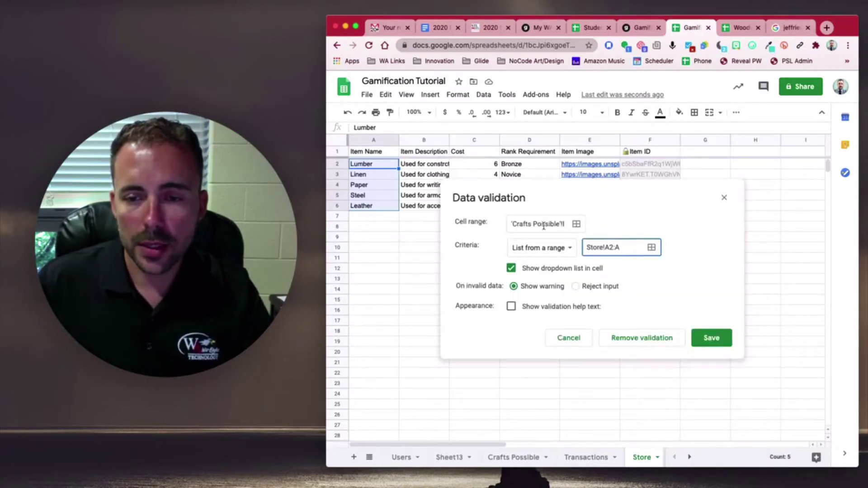
Extend the validation's cell range to 'Crafts Possible'!B2:C and save the rule
left_click(577, 224)
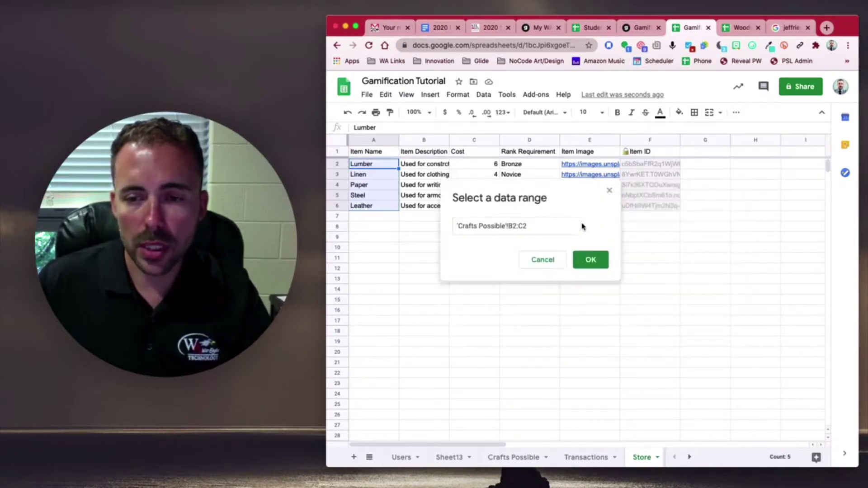
left_click(526, 225)
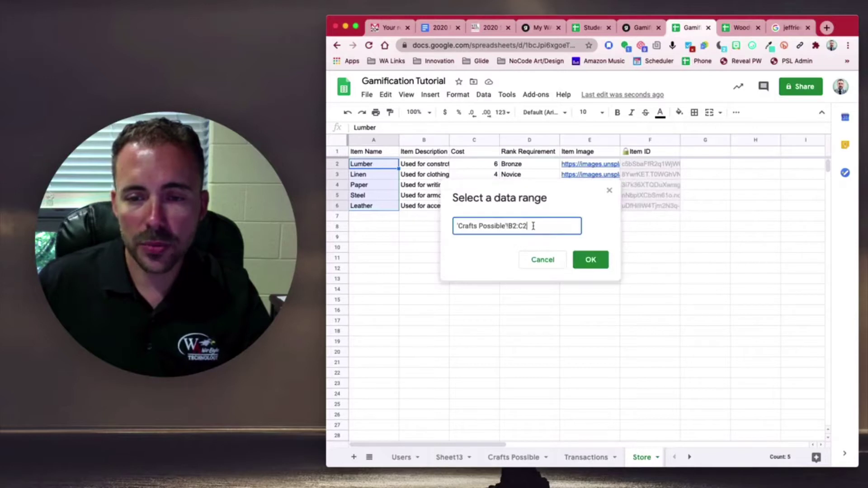
key("BackSpace")
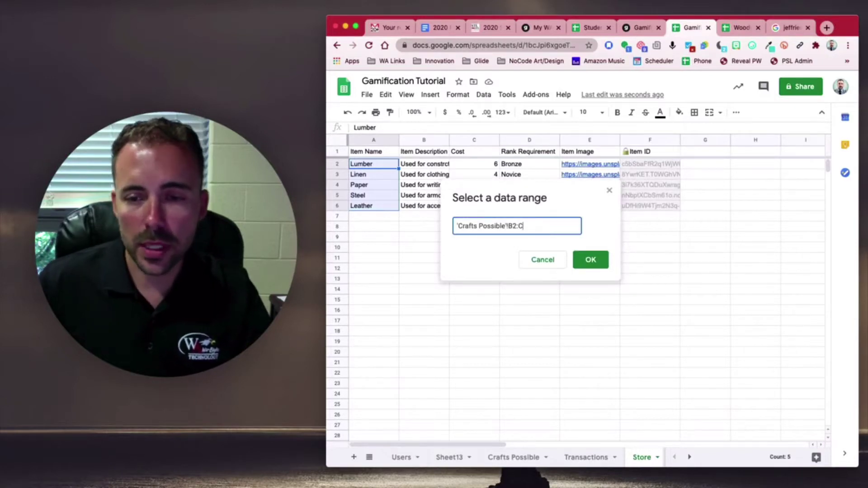
left_click(589, 259)
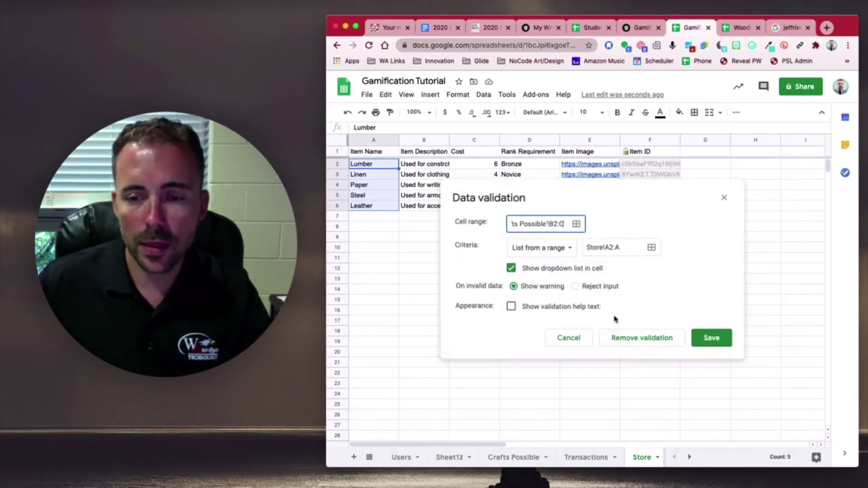
left_click(716, 343)
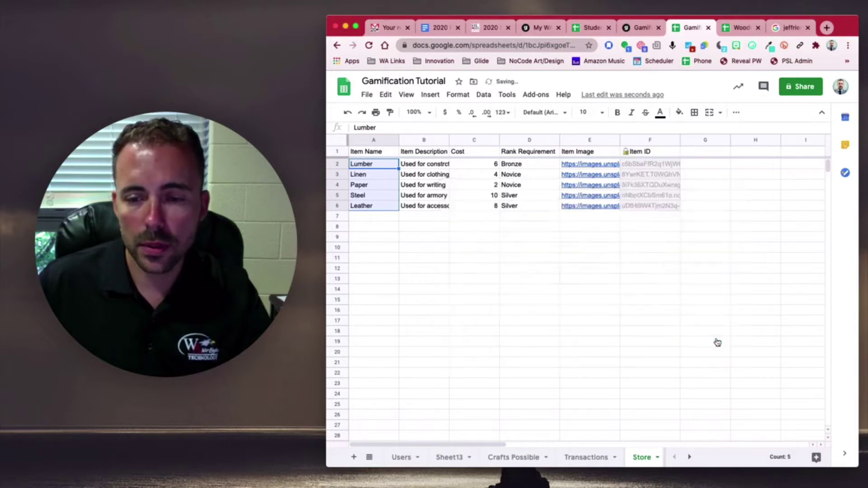
Fill row 2 of the Crafts Possible sheet with Lumber as Material 1, Linen as Material 2 and Tent as the new item
left_click(514, 457)
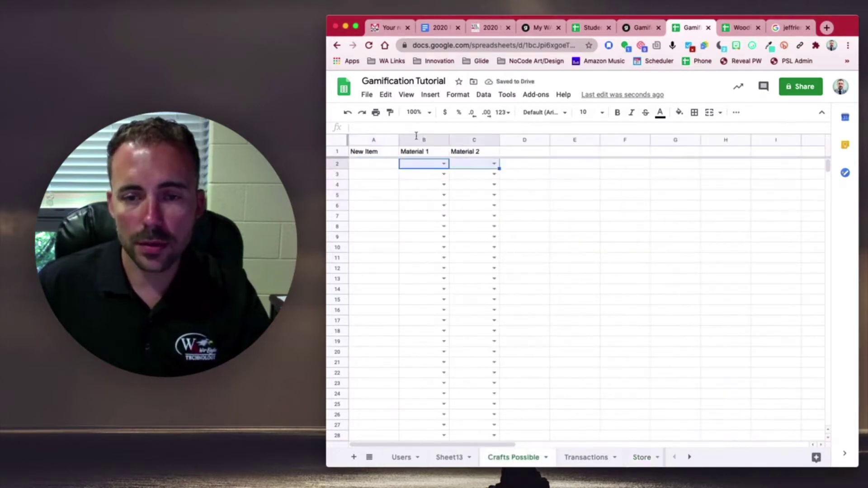
left_click(443, 163)
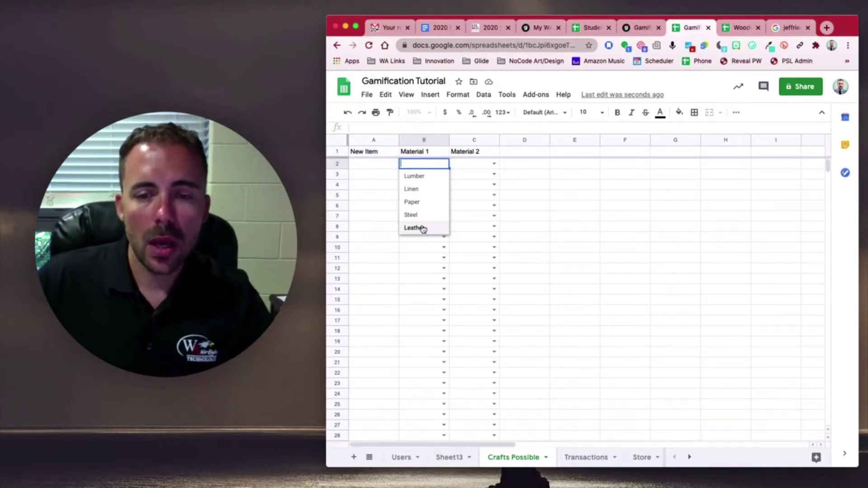
left_click(425, 177)
left_click(495, 164)
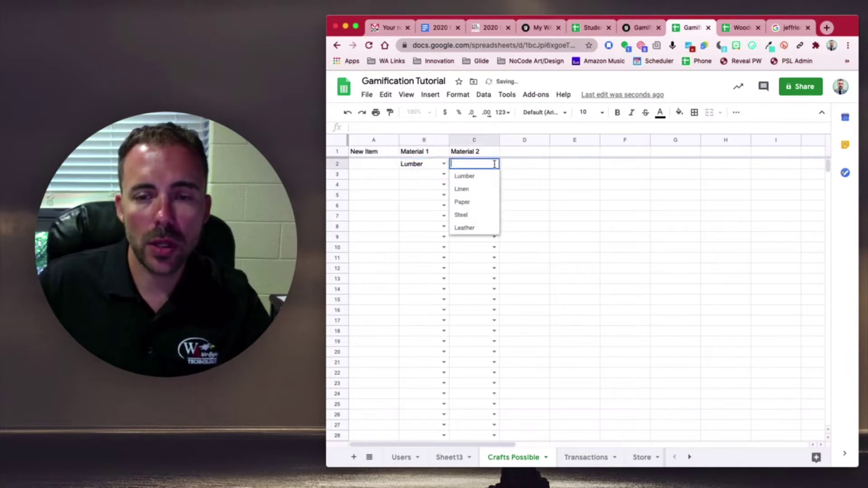
left_click(464, 189)
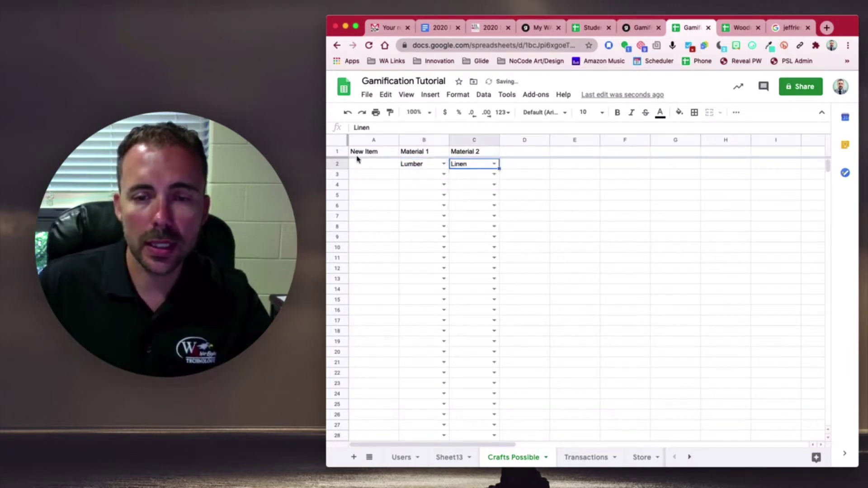
left_click(375, 168)
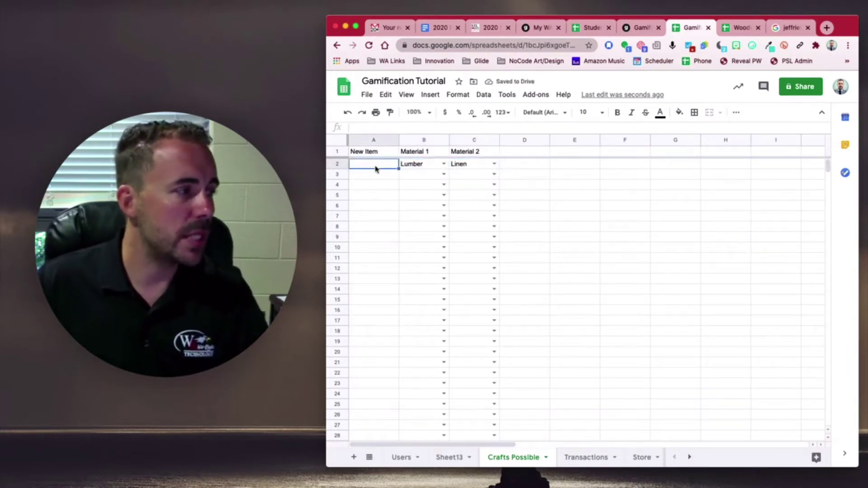
type("Tent")
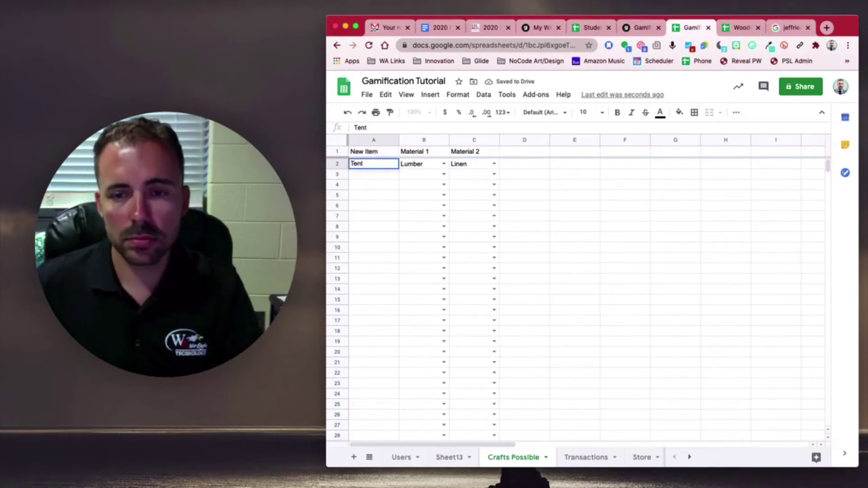
left_click(535, 154)
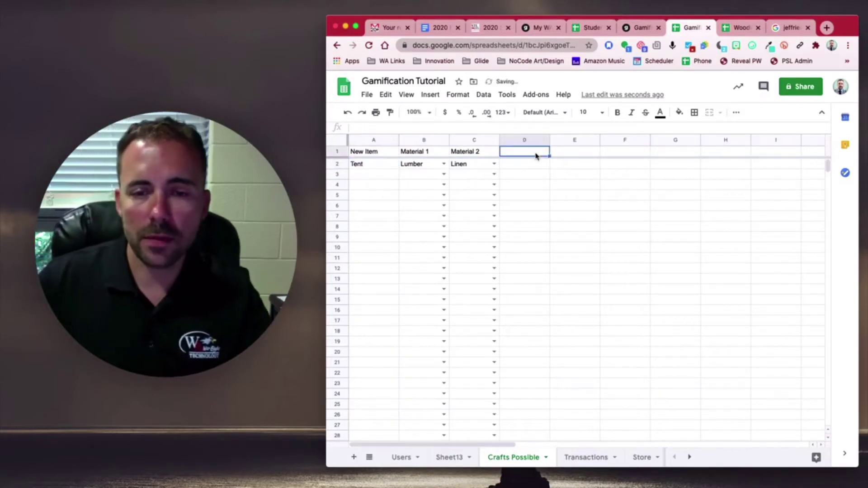
type("Item Image")
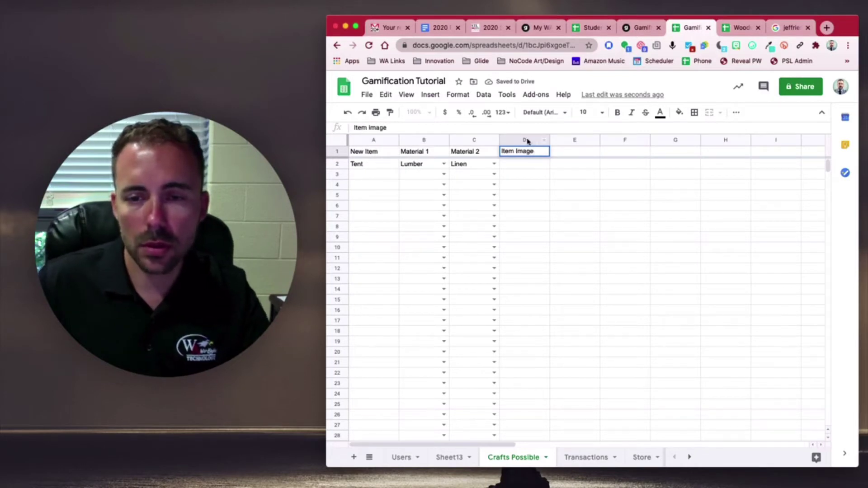
left_click(527, 141)
left_click_drag(524, 141, 420, 142)
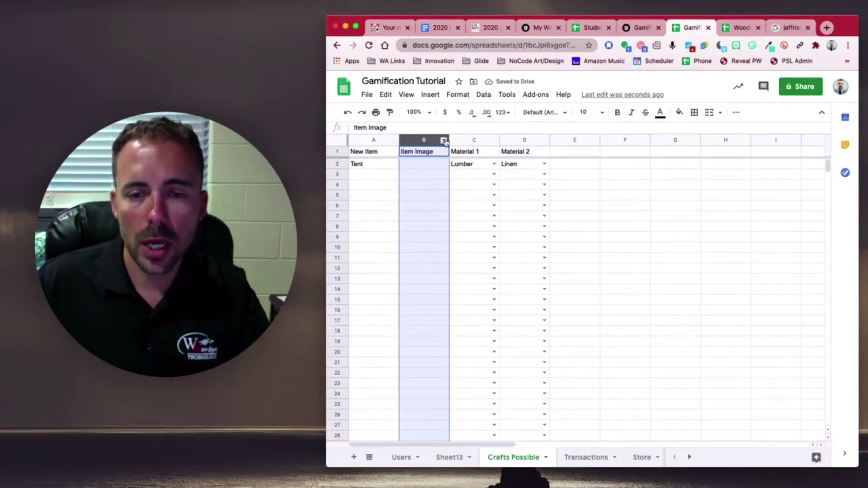
left_click(443, 140)
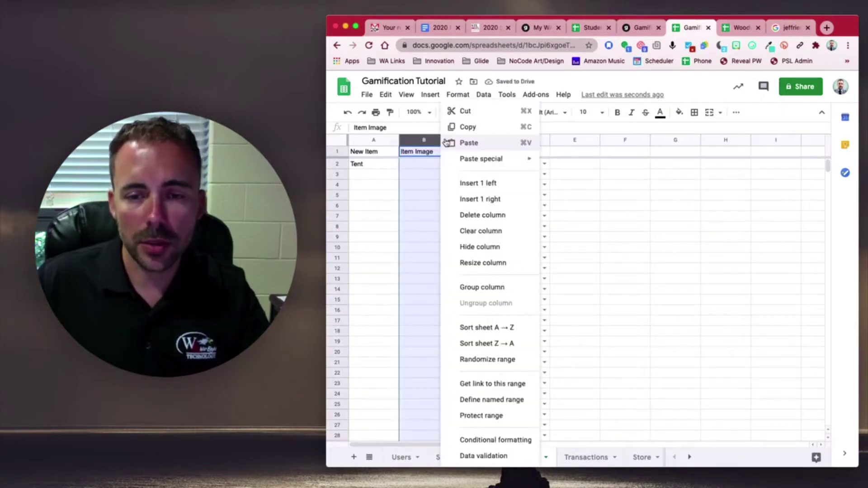
left_click(481, 216)
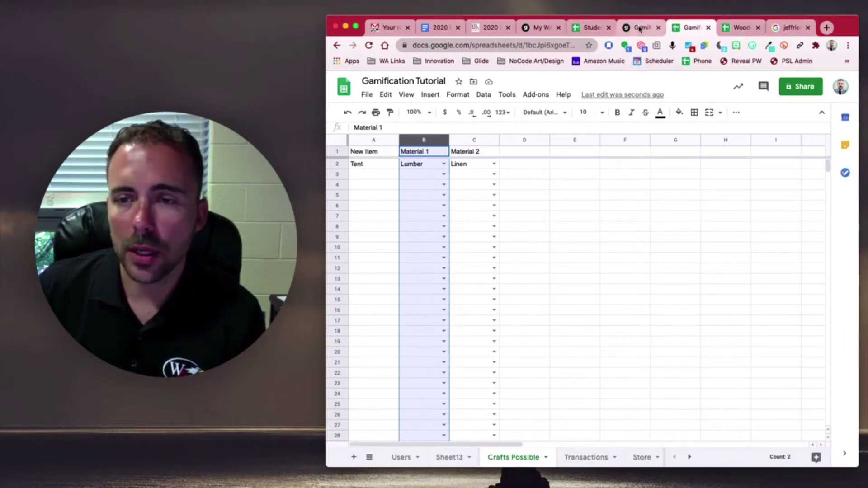
Switch to the Gamification Tutorial app in Glide, reload its sheet data and open the Crafts Possible table
left_click(639, 28)
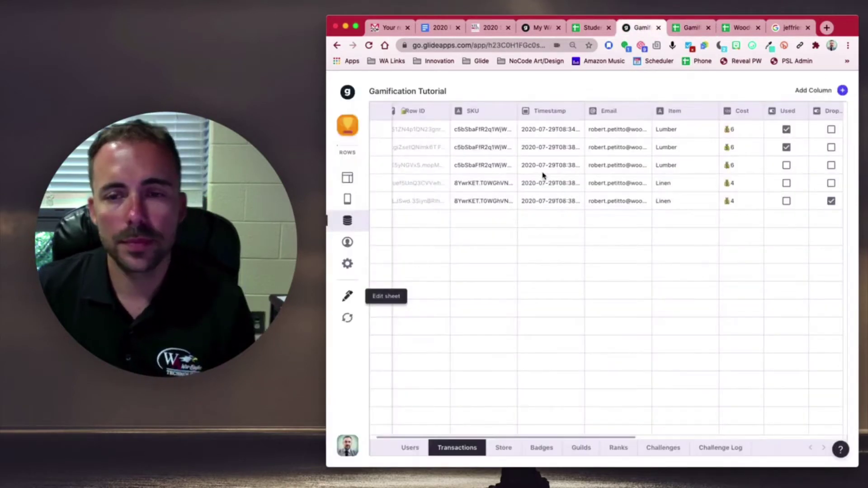
left_click(353, 318)
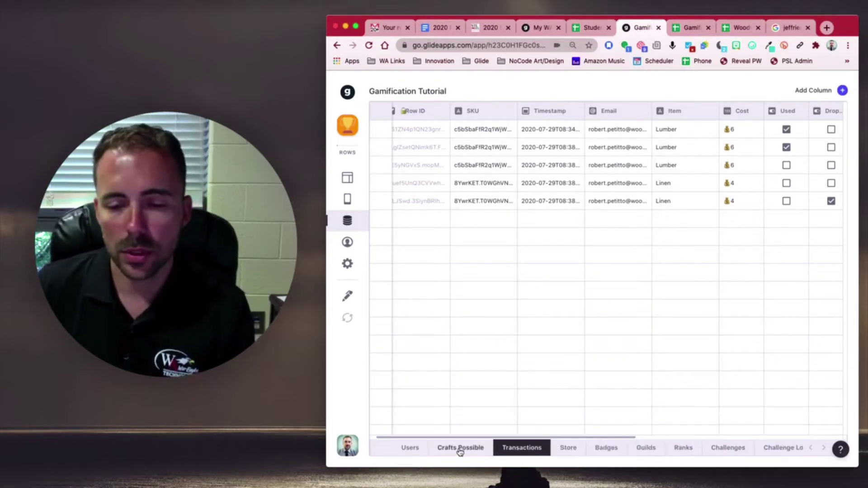
left_click(460, 450)
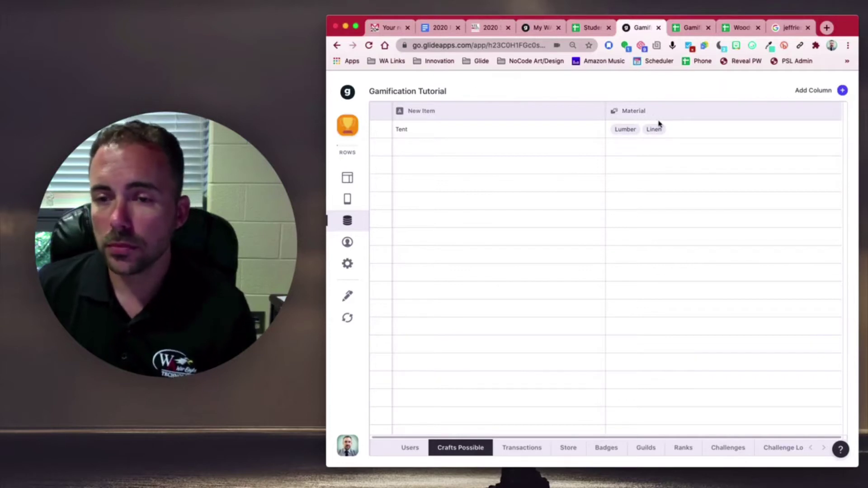
Add a Row ID column labelled CraftItem ID to the Crafts Possible table, keeping the lock emoji in its label
left_click(843, 92)
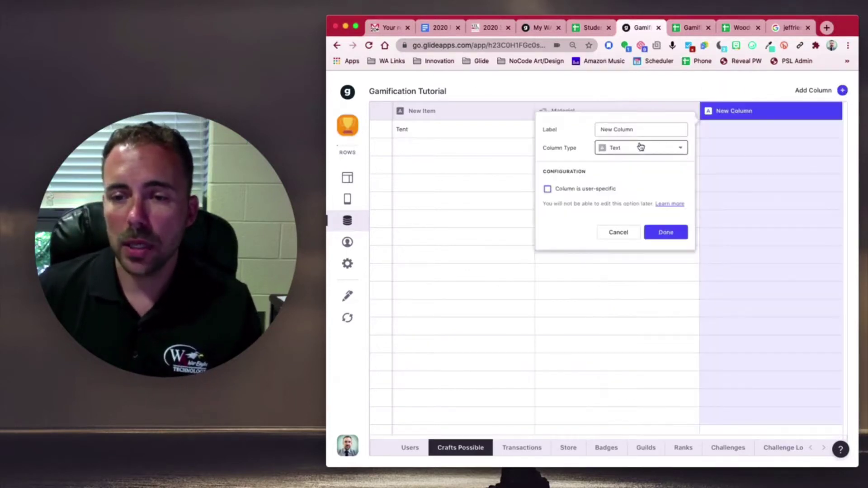
left_click(639, 147)
left_click(638, 317)
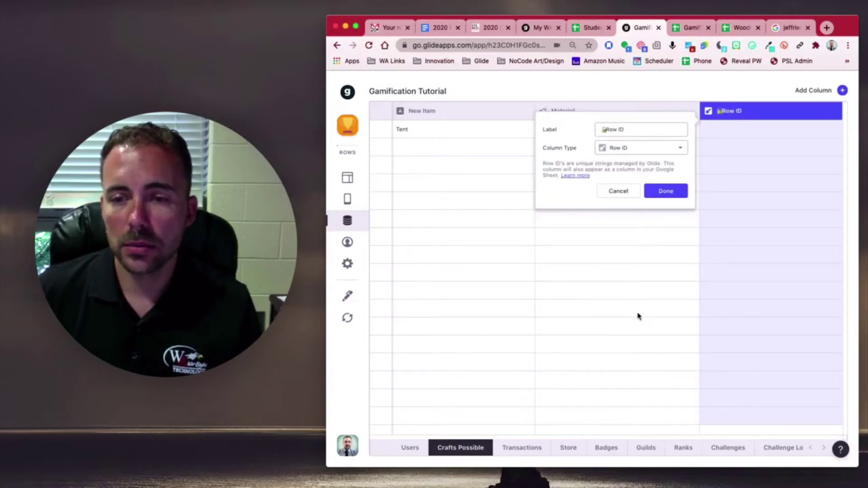
left_click_drag(603, 129, 612, 130)
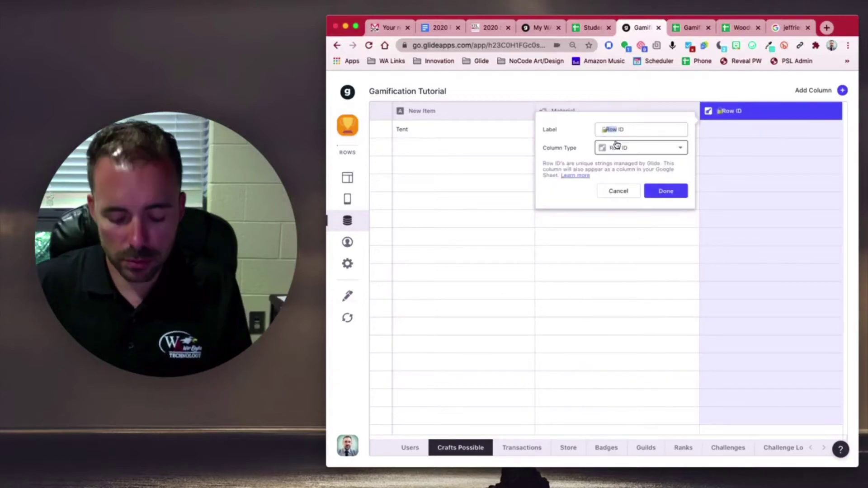
type("Craft")
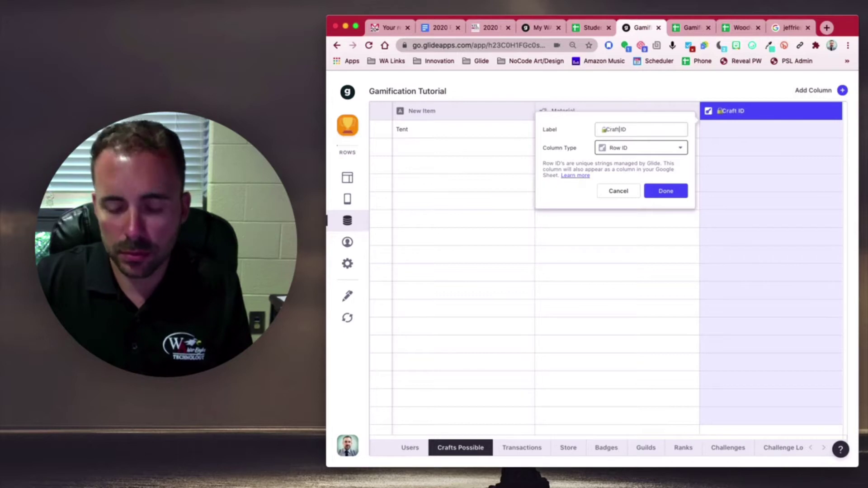
type("Item")
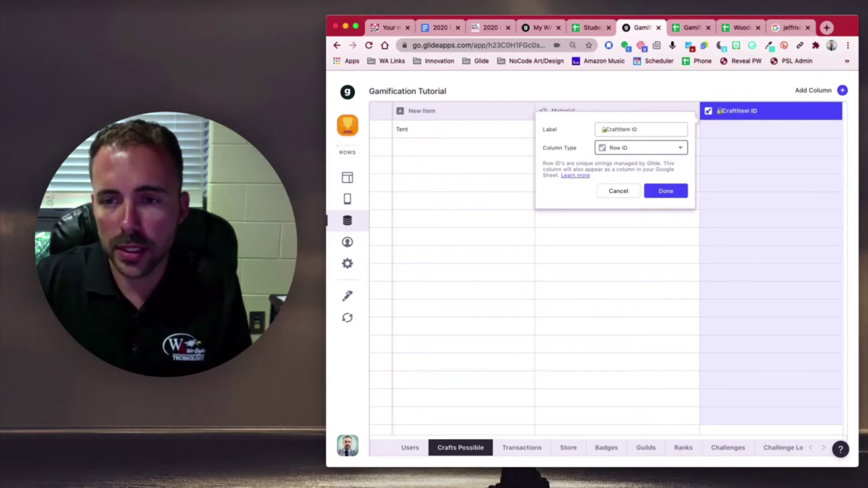
left_click(666, 192)
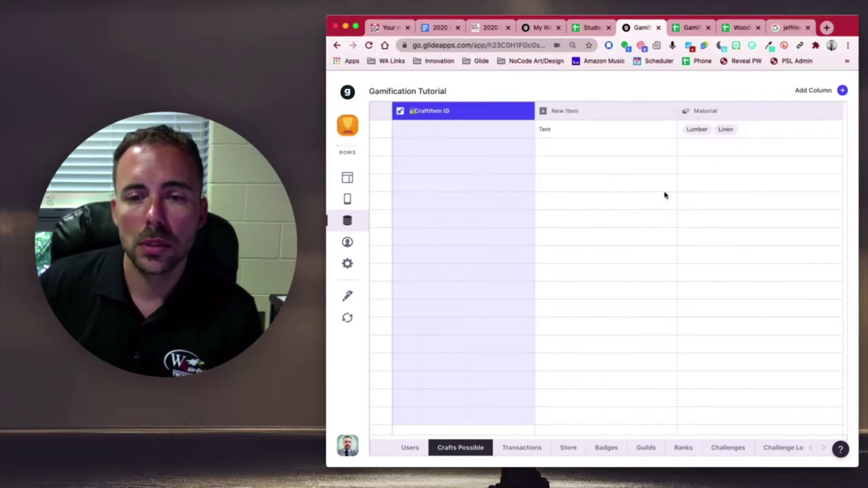
Add an Image column labelled ItemImage to the Crafts Possible table
left_click(844, 90)
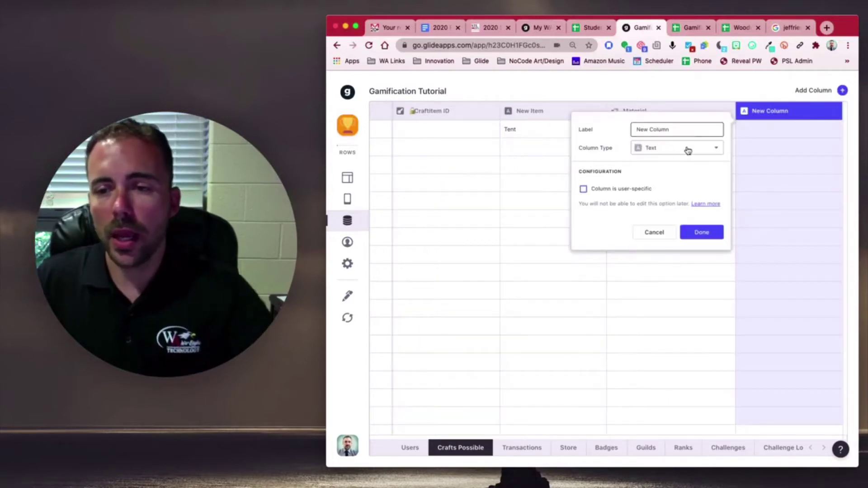
left_click(688, 149)
mouse_move(686, 172)
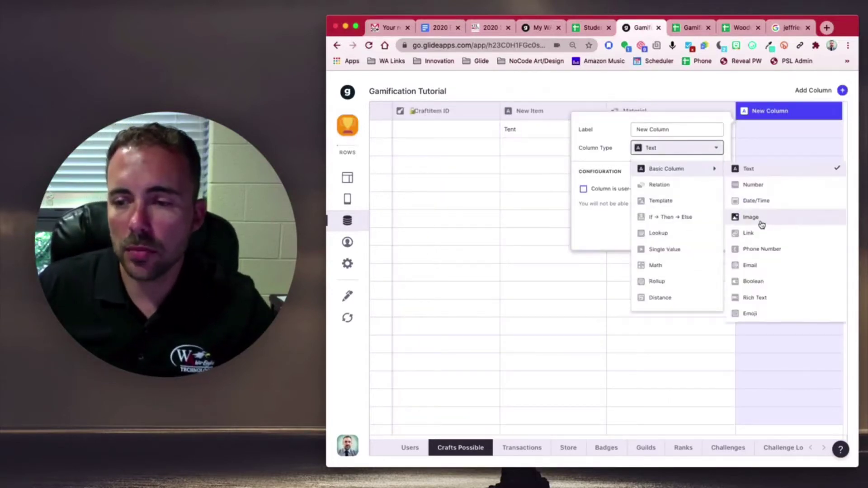
left_click(761, 225)
left_click_drag(674, 129, 618, 128)
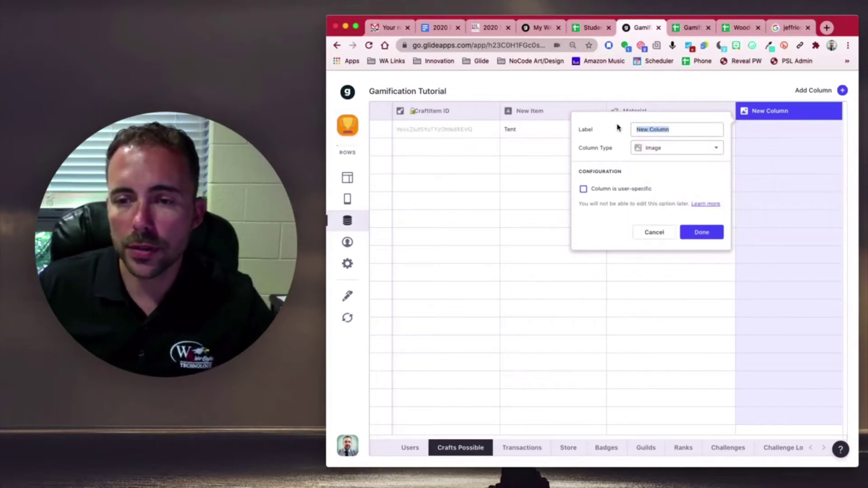
type("Item")
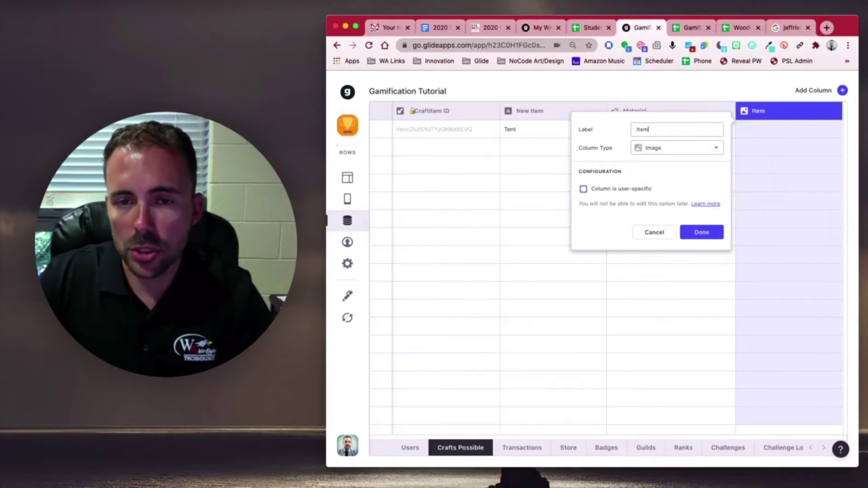
type("Image")
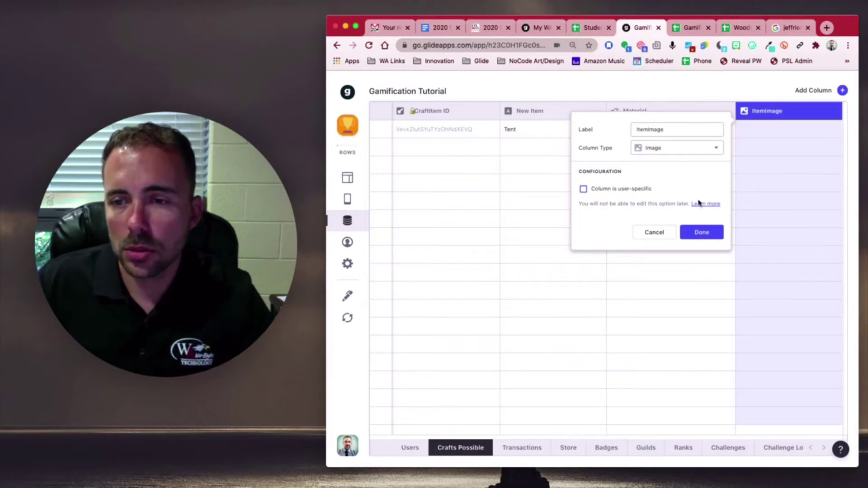
left_click(710, 232)
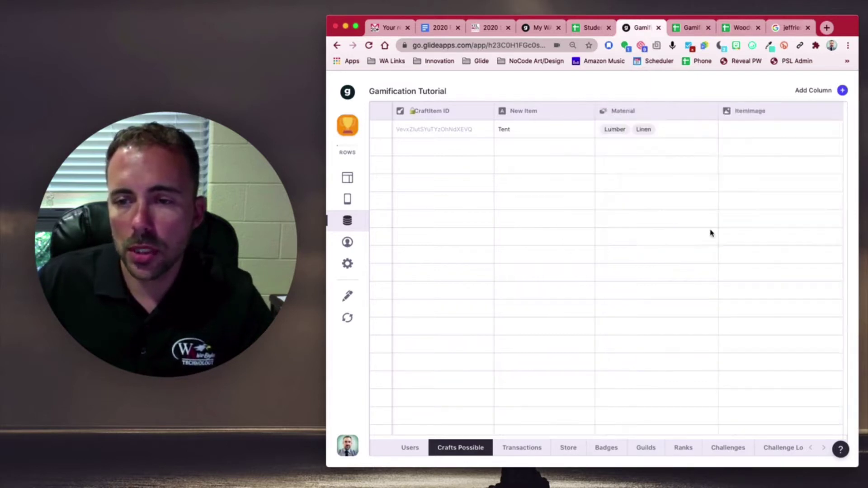
Open the image picker for the Tent row's ItemImage cell and look through Unsplash images for "tent"
left_click(832, 131)
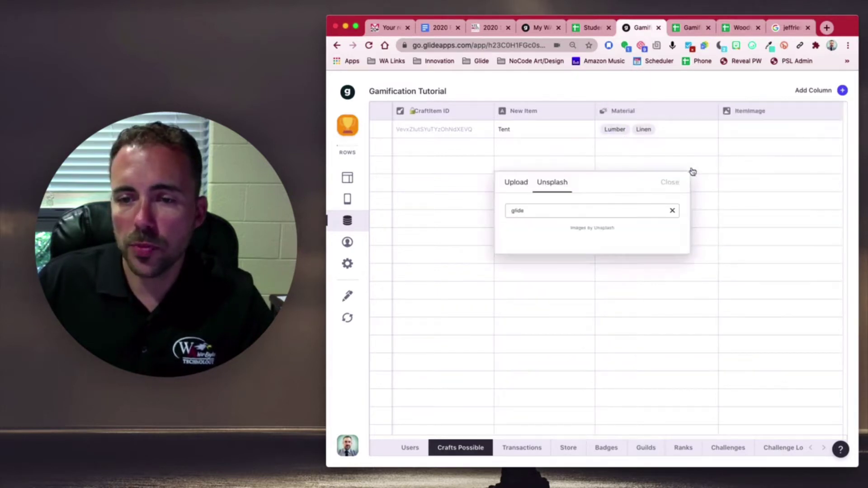
left_click(550, 209)
type("t")
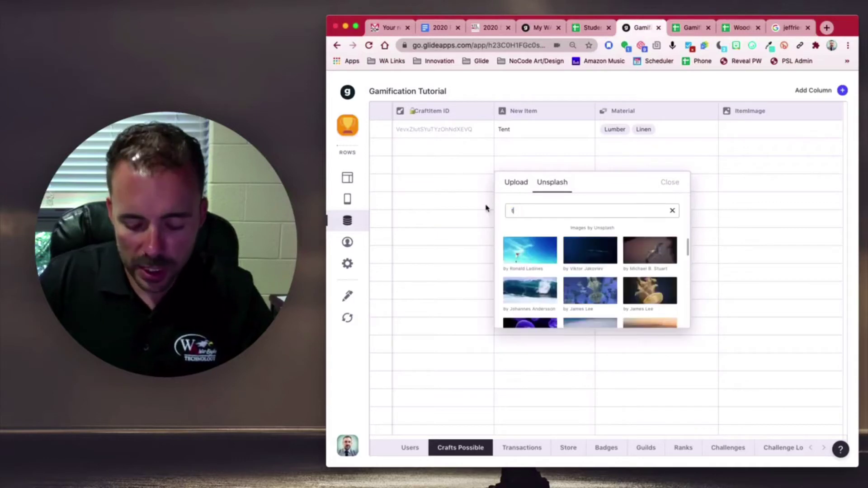
type("ent")
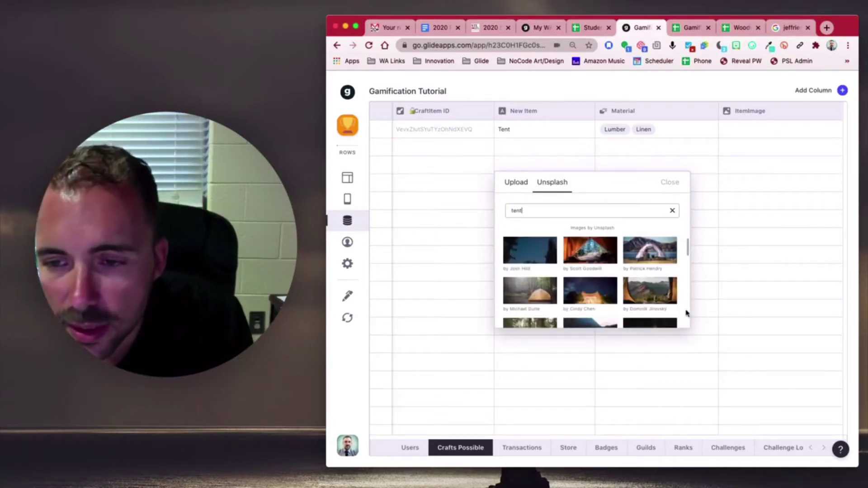
scroll(654, 305, "down", 1)
scroll(654, 304, "down", 5)
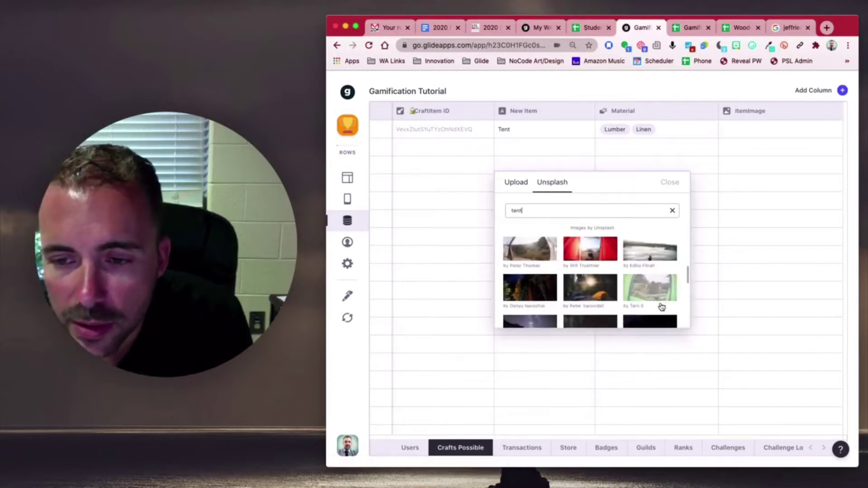
scroll(659, 307, "down", 5)
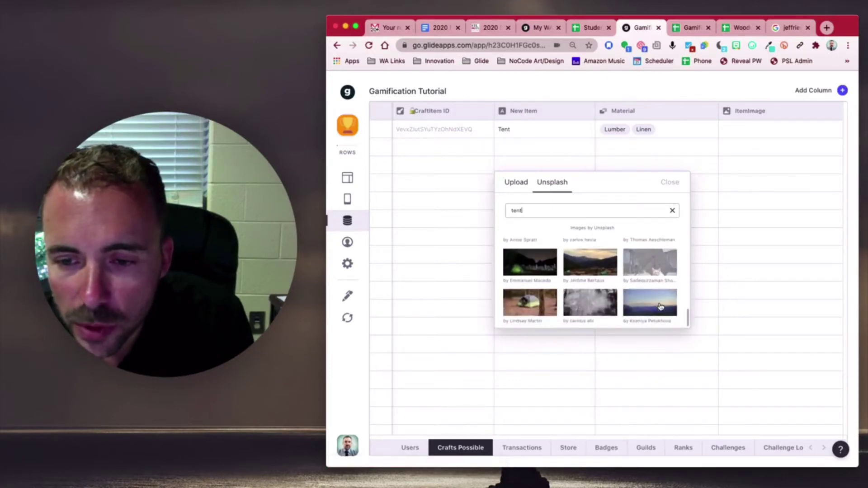
Replace the Unsplash search with "lean to" and look through the images for a suitable shelter
left_click_drag(543, 211, 483, 209)
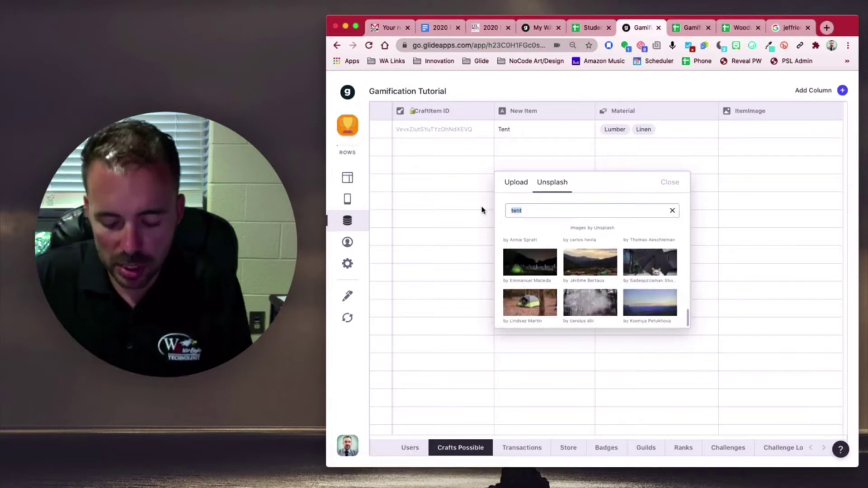
type("lean to")
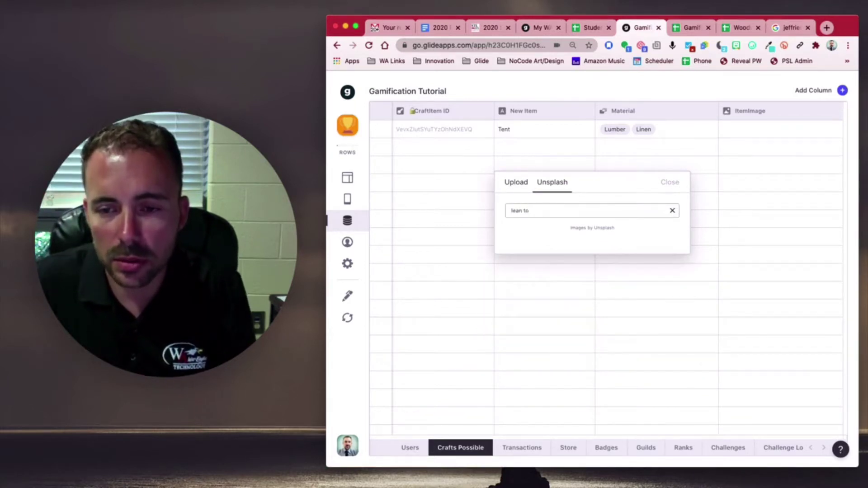
scroll(605, 290, "down", 5)
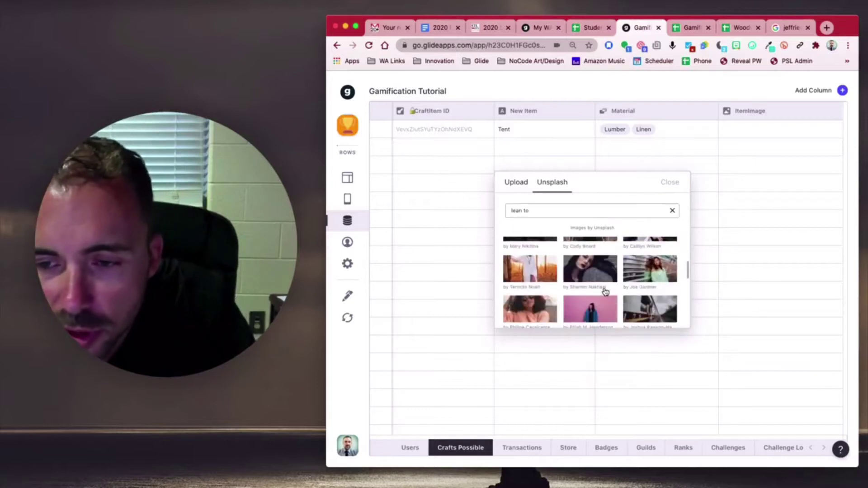
scroll(604, 291, "down", 5)
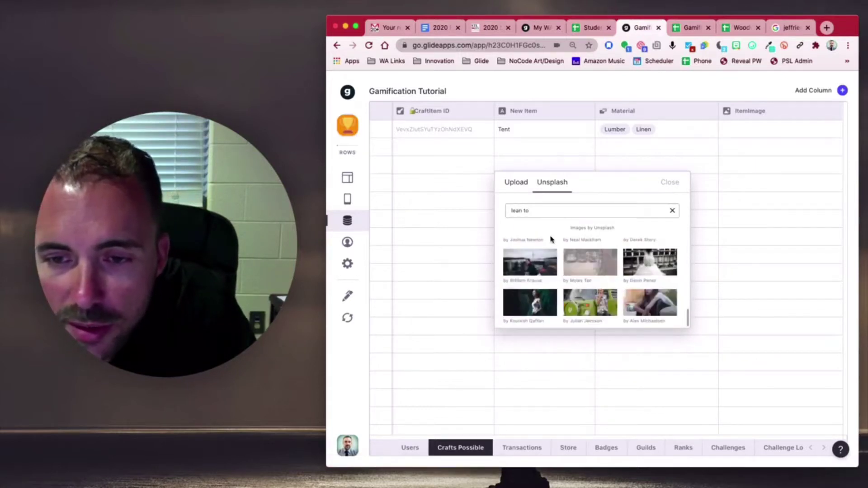
Change the Unsplash search to "lean-to", set the first image as the Tent's ItemImage and close the picker
left_click(522, 210)
key("BackSpace")
type("-")
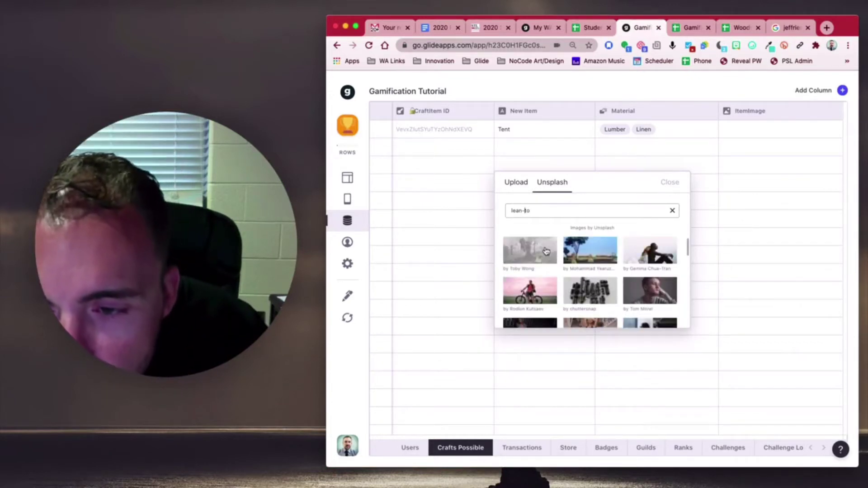
scroll(592, 267, "down", 5)
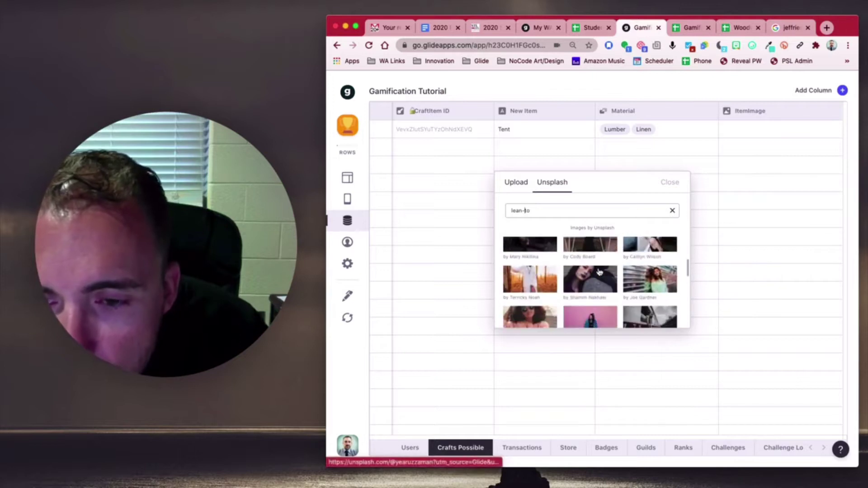
scroll(600, 271, "down", 3)
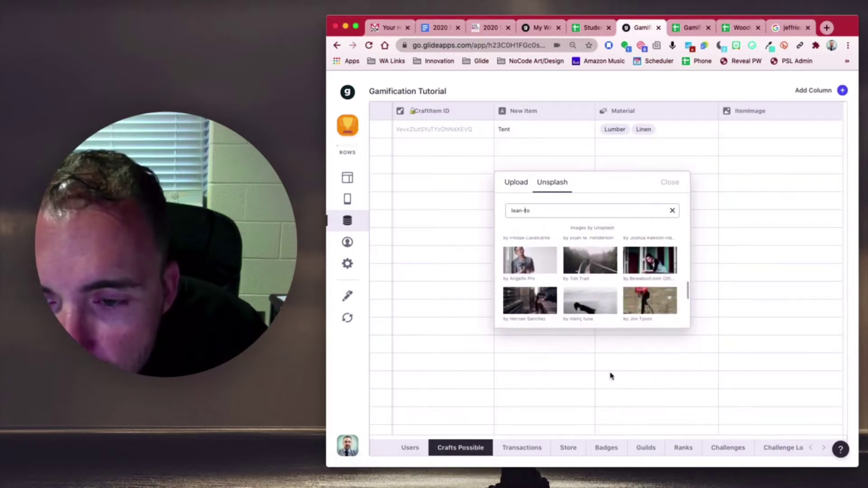
scroll(607, 278, "down", 1)
scroll(607, 278, "up", 10)
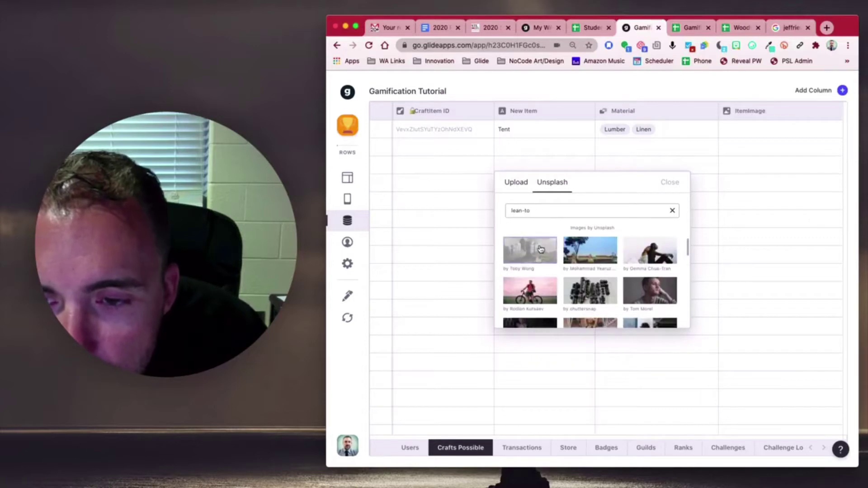
left_click(541, 249)
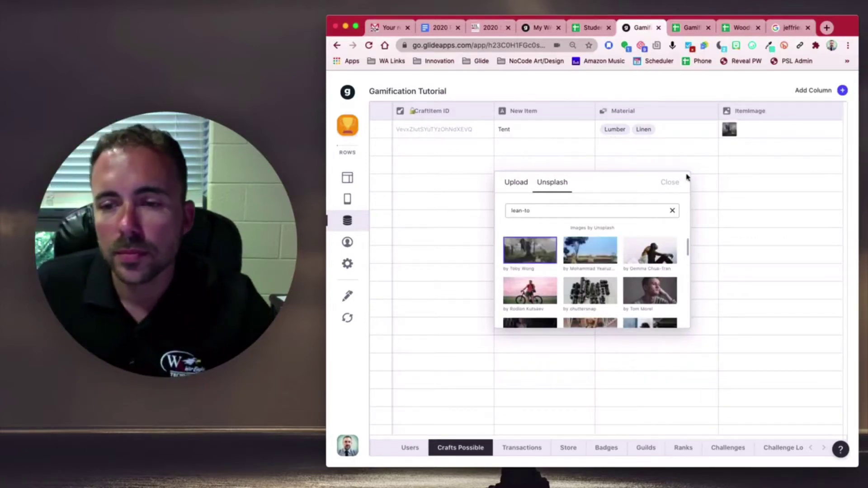
left_click(670, 183)
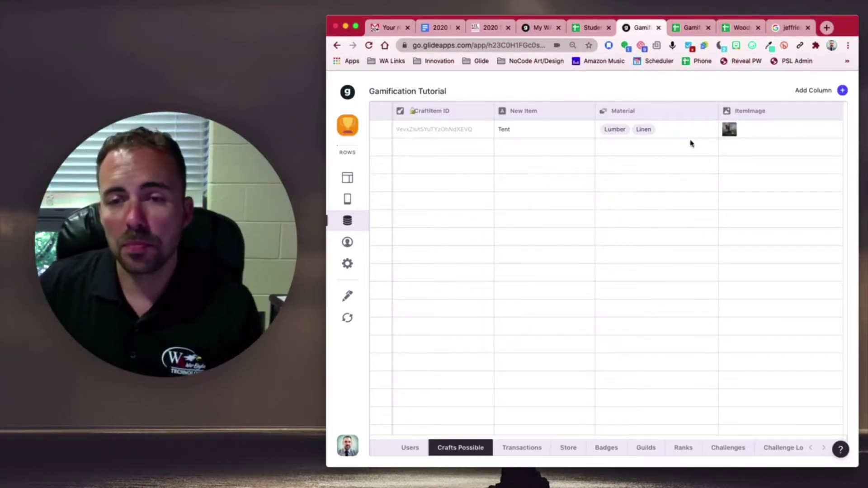
Add a Button component titled "Craft New Item" to the app's Inventory screen
left_click(354, 182)
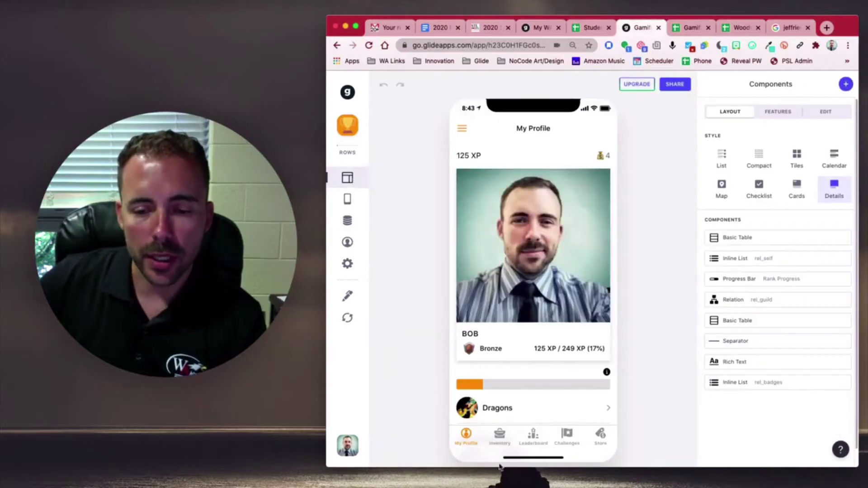
left_click(497, 434)
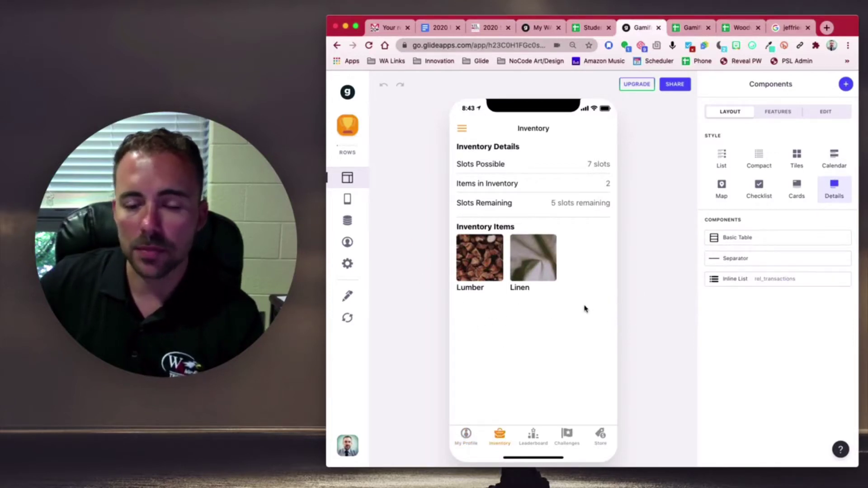
left_click(845, 85)
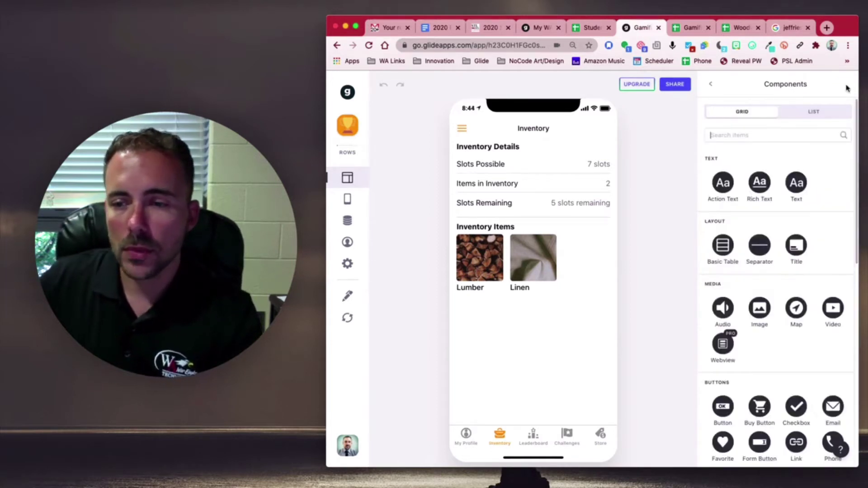
scroll(790, 321, "down", 3)
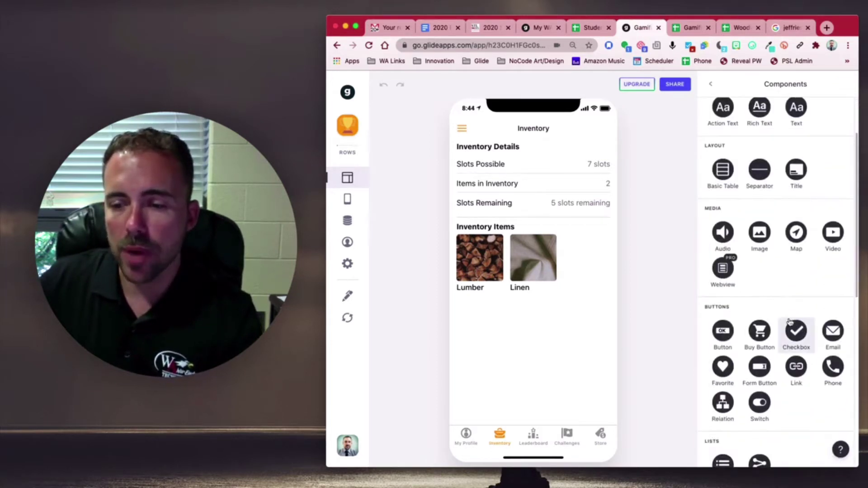
left_click(721, 331)
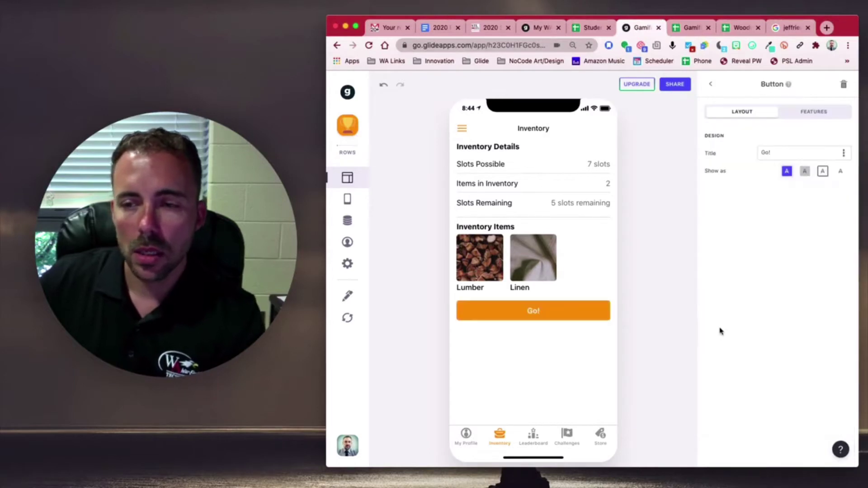
left_click(780, 153)
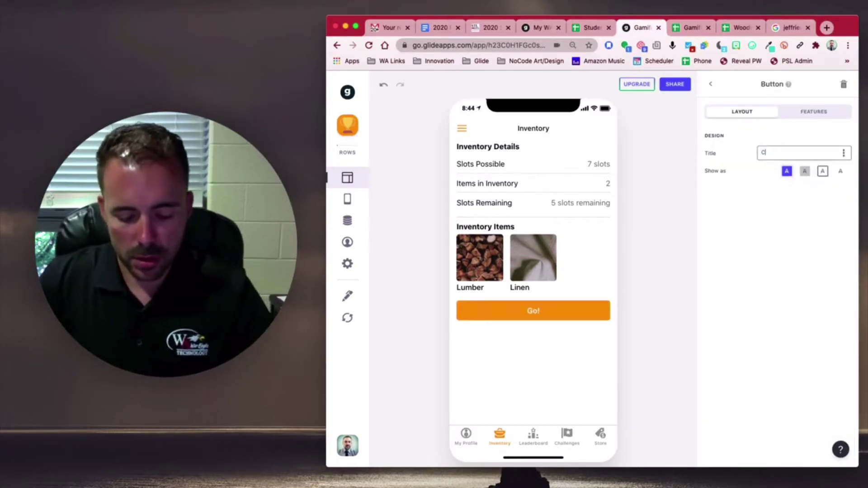
type("Craft New Item")
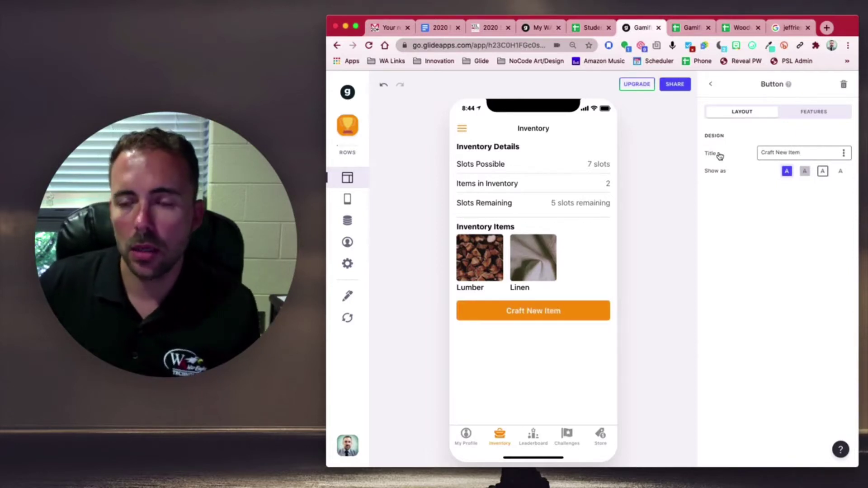
Make the Craft New Item button link to a screen titled "Crafts" with Crafts Possible as its data, and open that screen in the preview
left_click(821, 116)
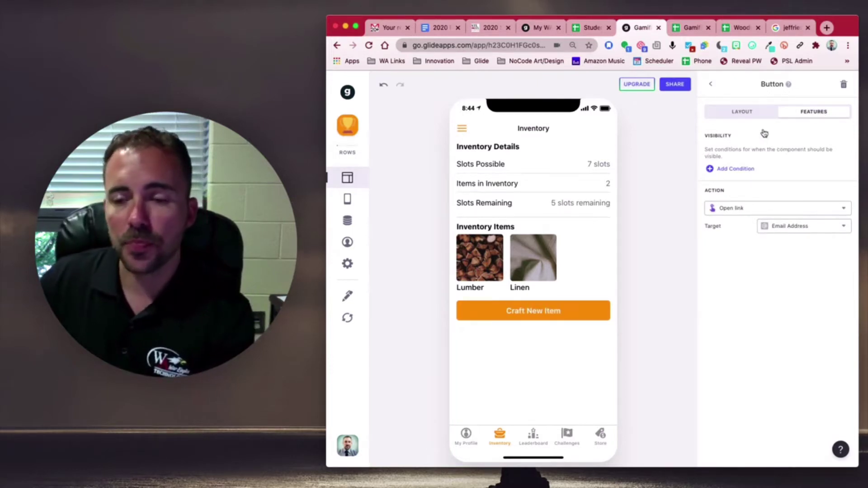
left_click(722, 209)
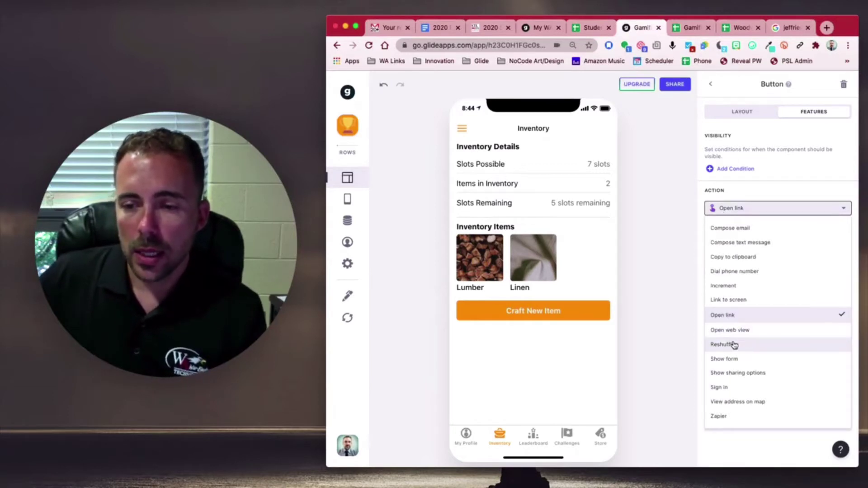
left_click(724, 300)
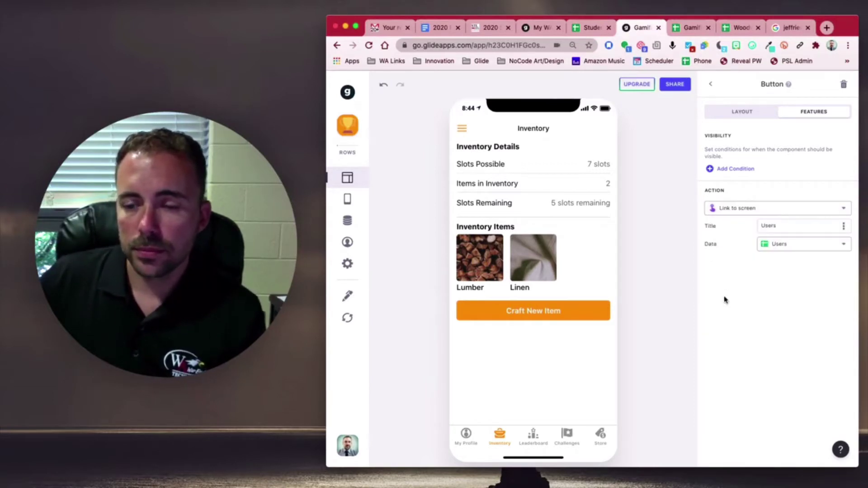
left_click(812, 246)
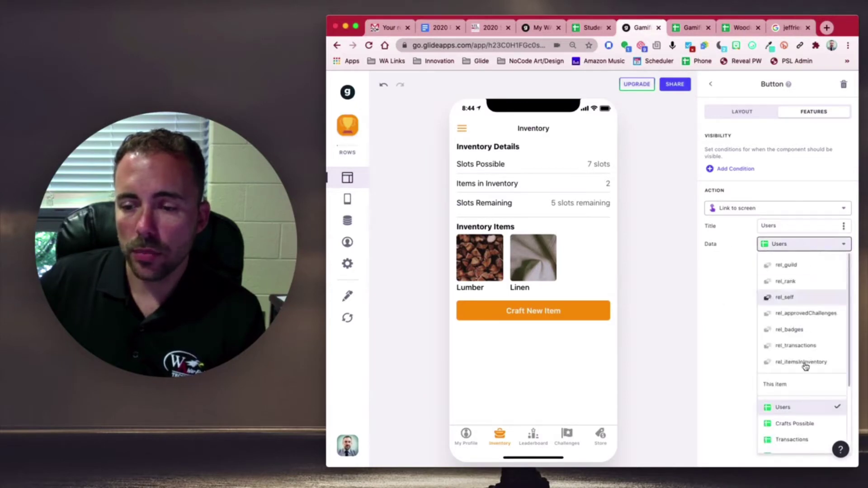
left_click(801, 425)
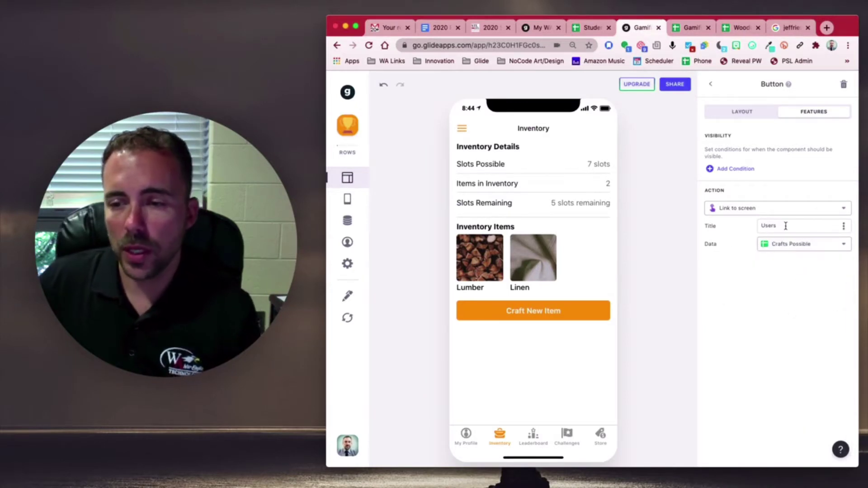
left_click_drag(786, 225, 738, 226)
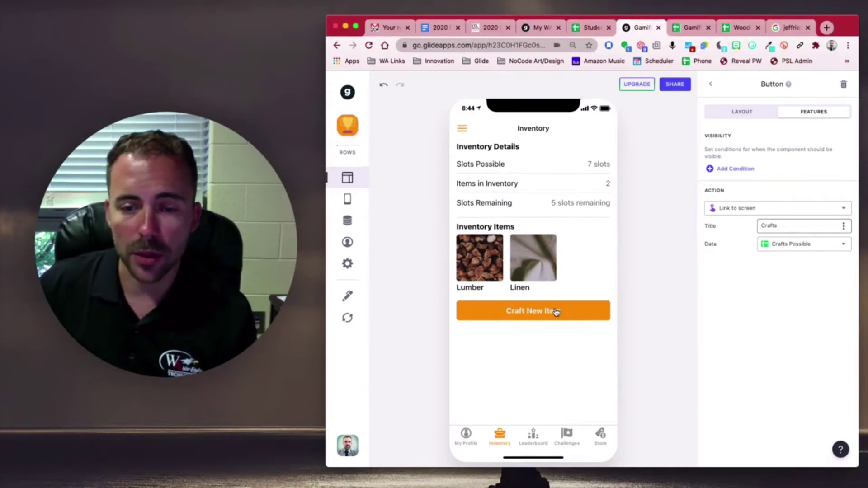
left_click(535, 316)
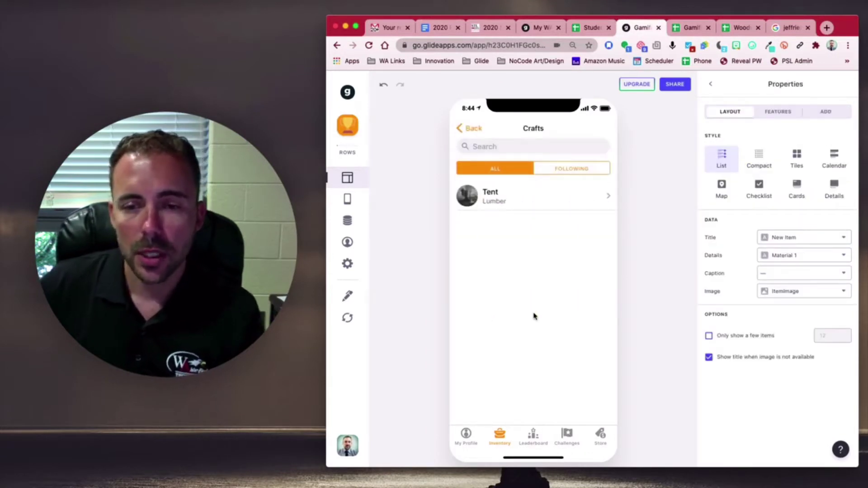
Add a Template column labelled "Items Needed" to the Crafts Possible table
left_click(345, 223)
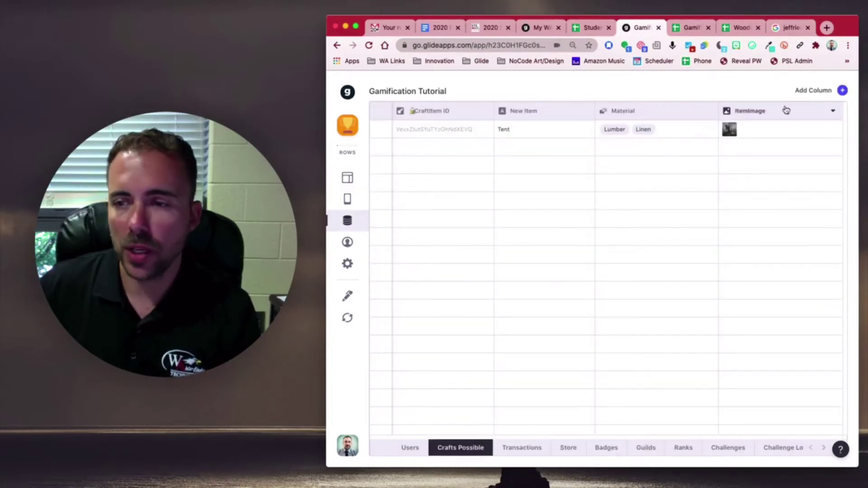
left_click(843, 91)
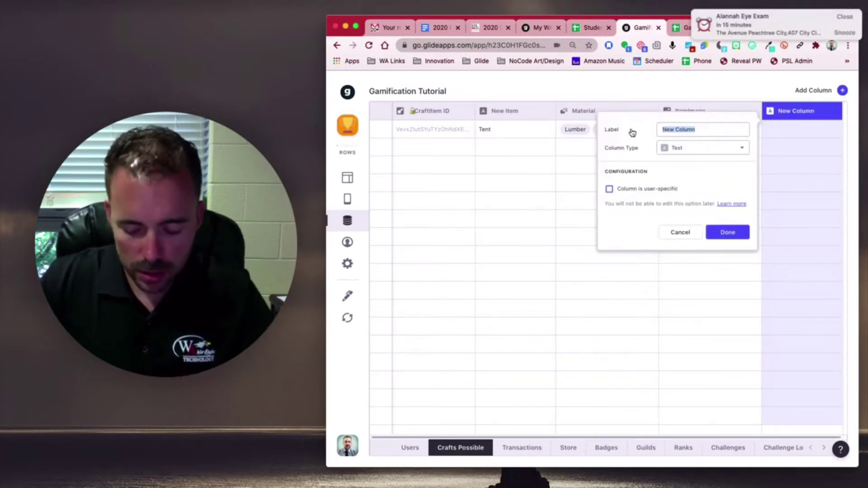
type("Items")
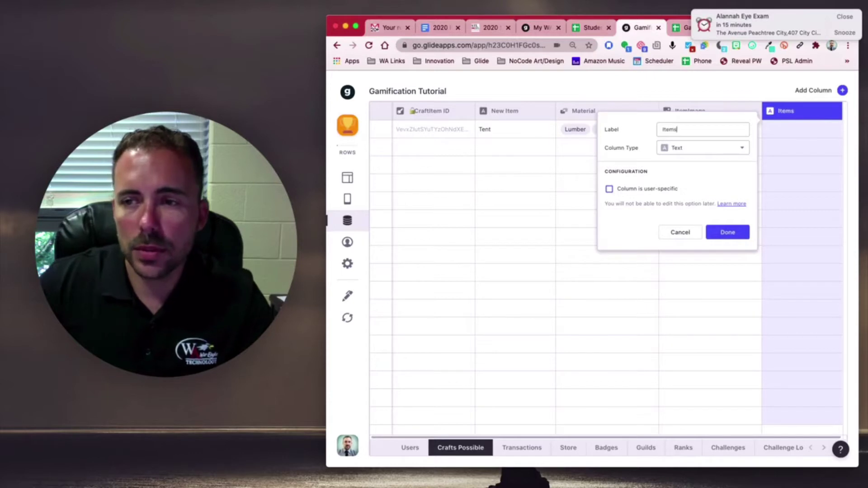
left_click(853, 20)
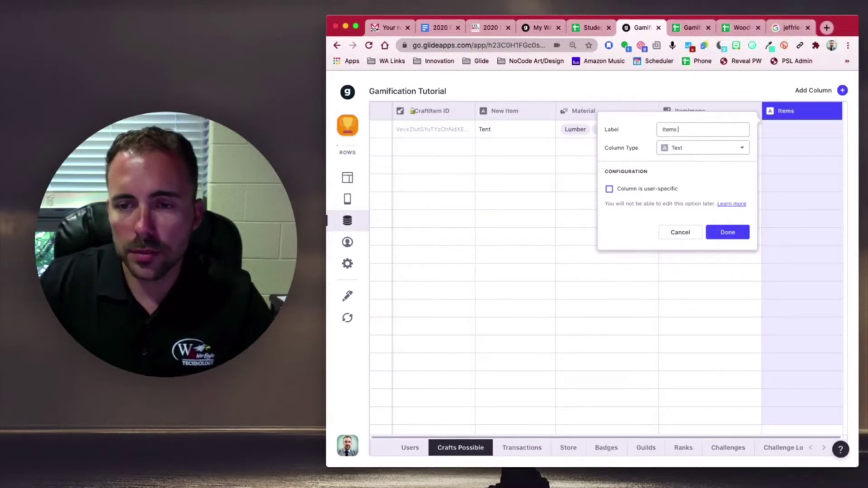
type("Needed")
left_click(690, 149)
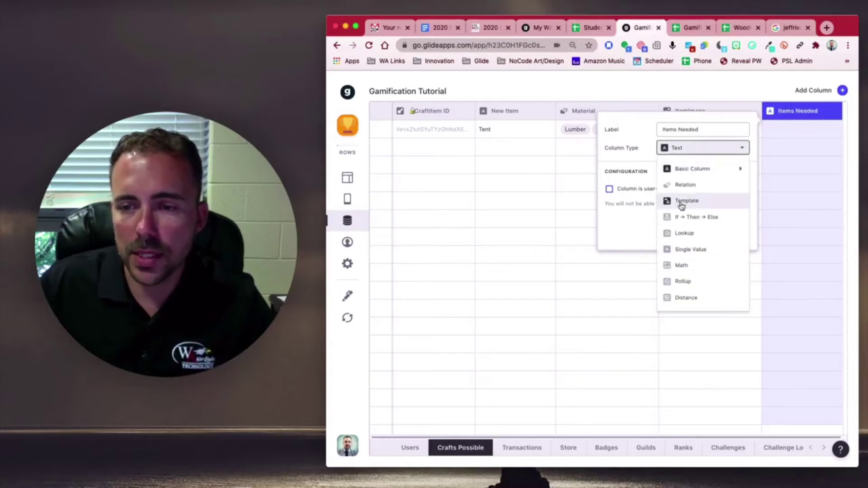
left_click(681, 203)
Enter "Needed: 1 & 2" as the template text of the Items Needed column
left_click(617, 189)
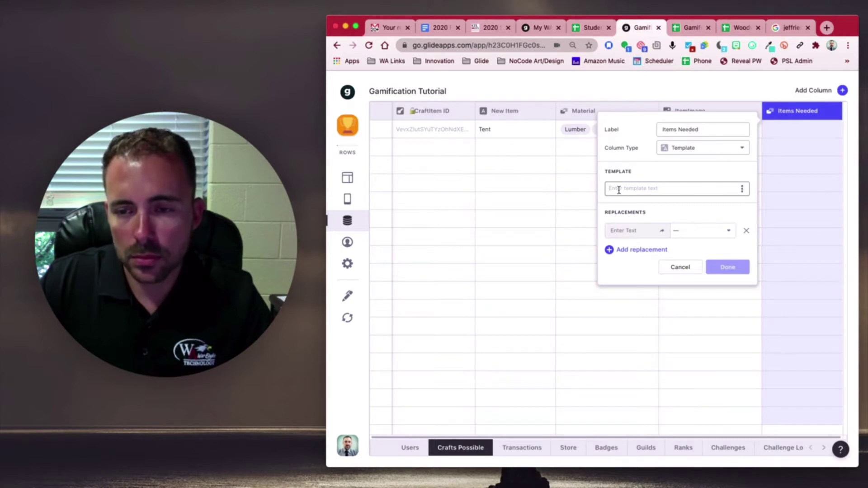
type("Needed ")
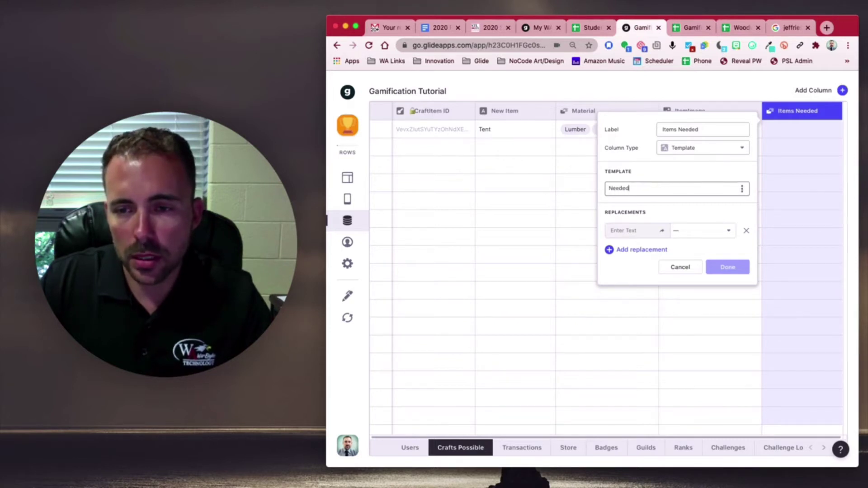
type(": ")
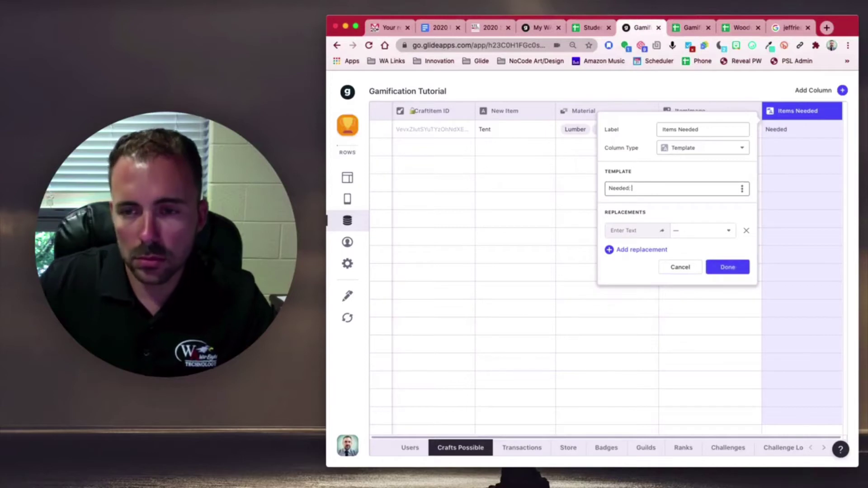
type("1")
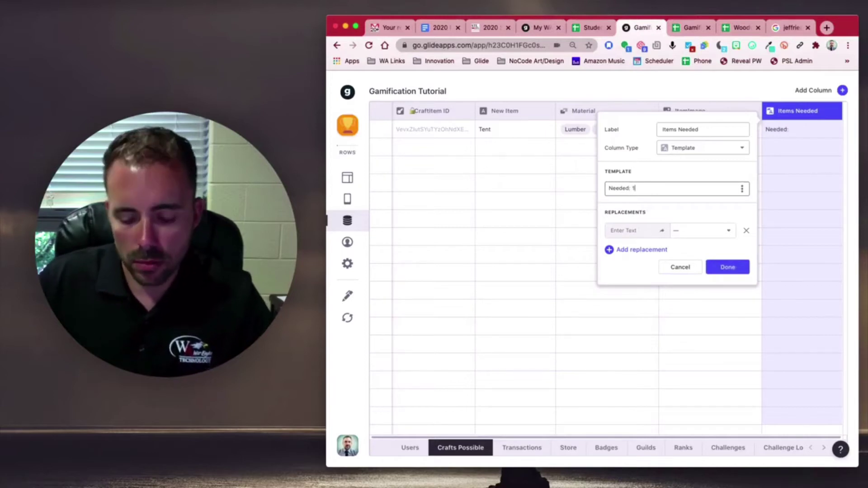
type(" & 2")
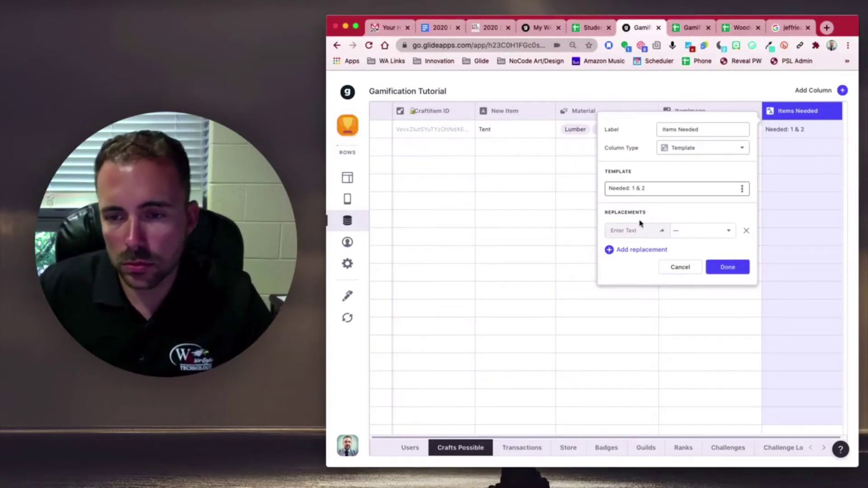
Replace 1 with Material 1 and 2 with Material 2 in the Items Needed template, and save the column
left_click(635, 250)
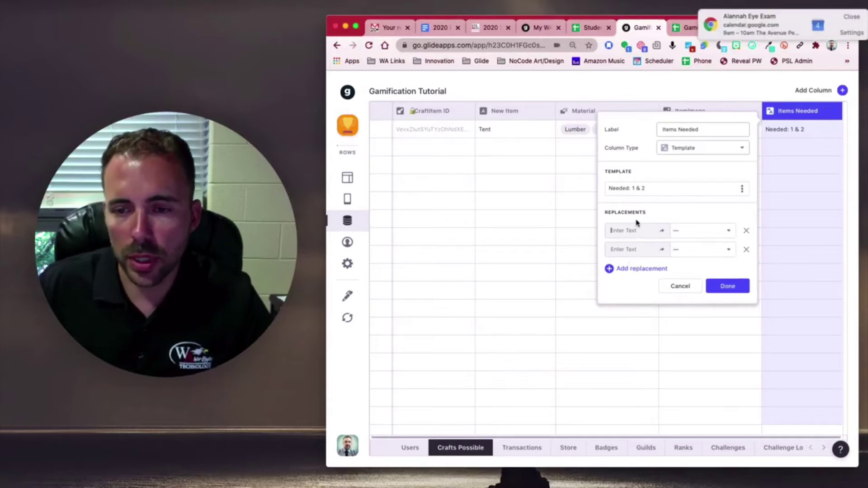
left_click(844, 16)
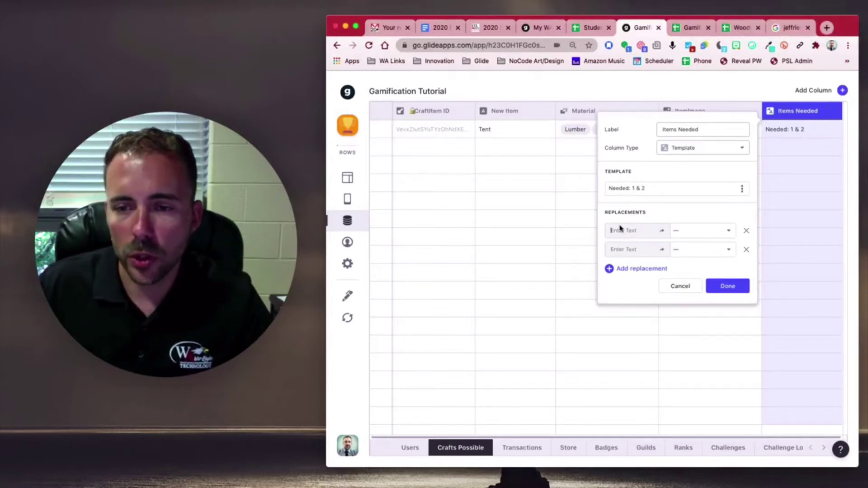
type("2")
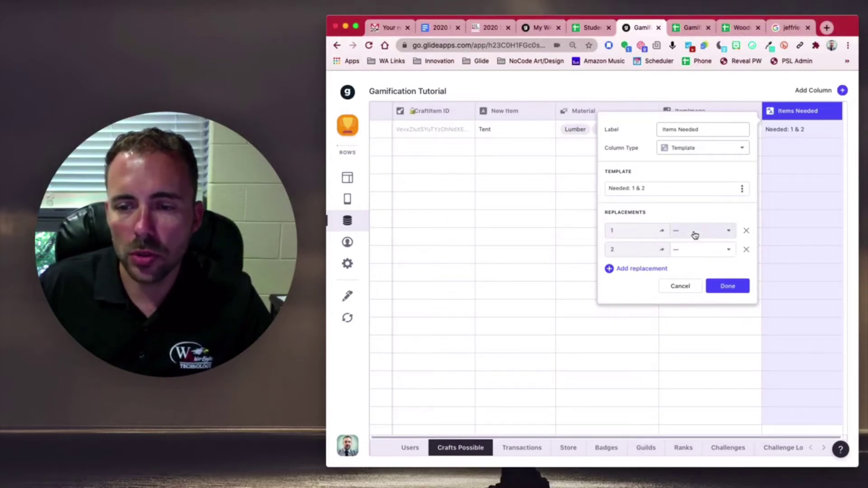
left_click(693, 233)
left_click(707, 288)
left_click(691, 250)
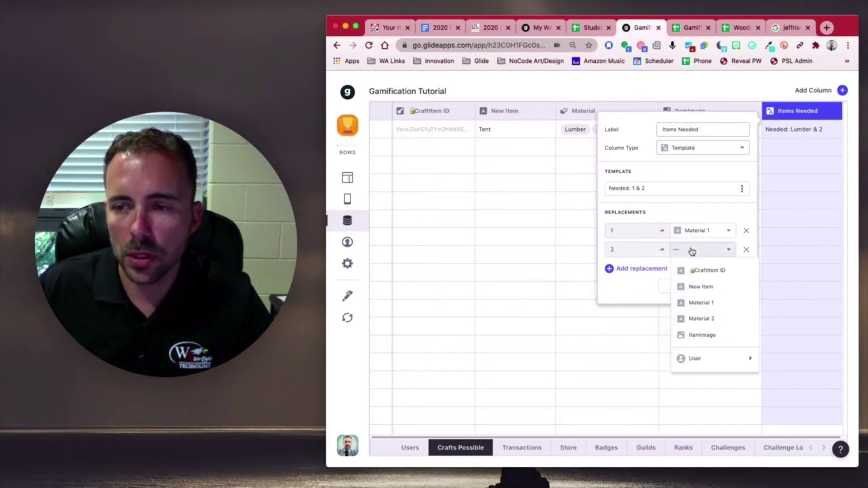
left_click(698, 319)
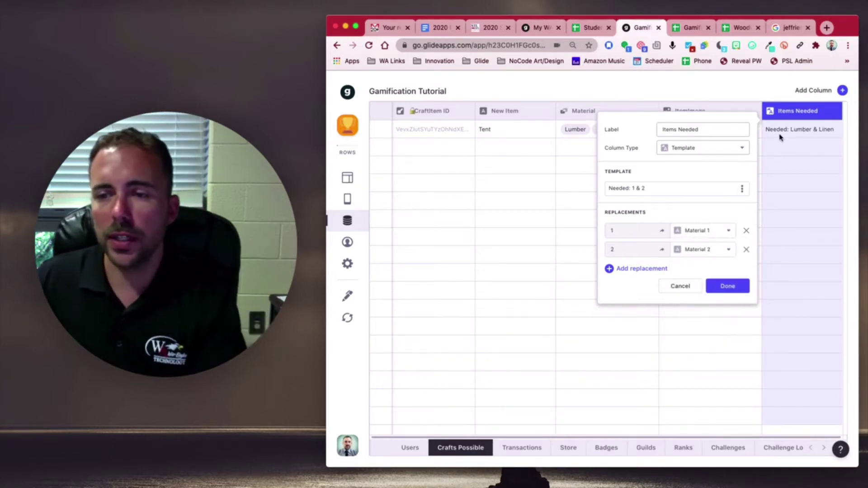
left_click(738, 286)
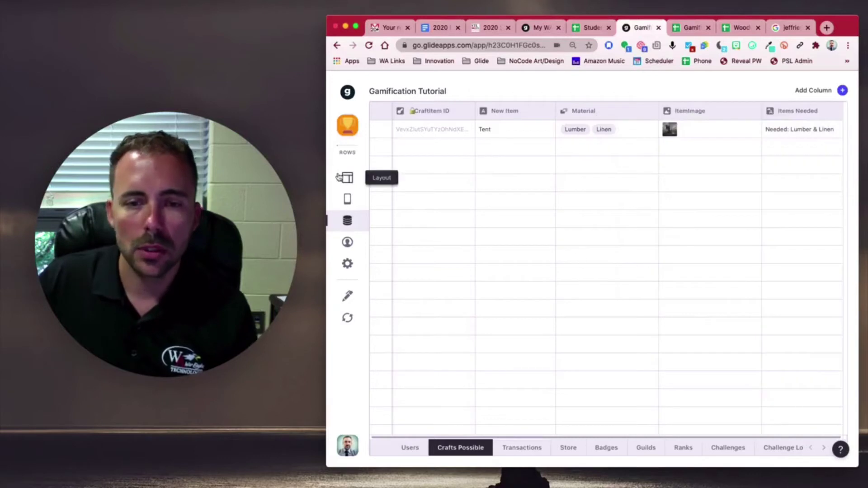
Set the Details of the Crafts list in the app layout to the Items Needed column
left_click(346, 178)
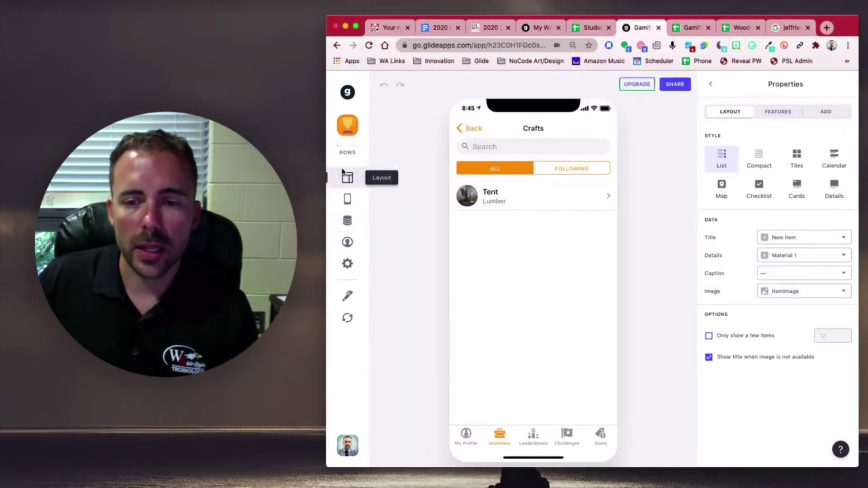
left_click(787, 259)
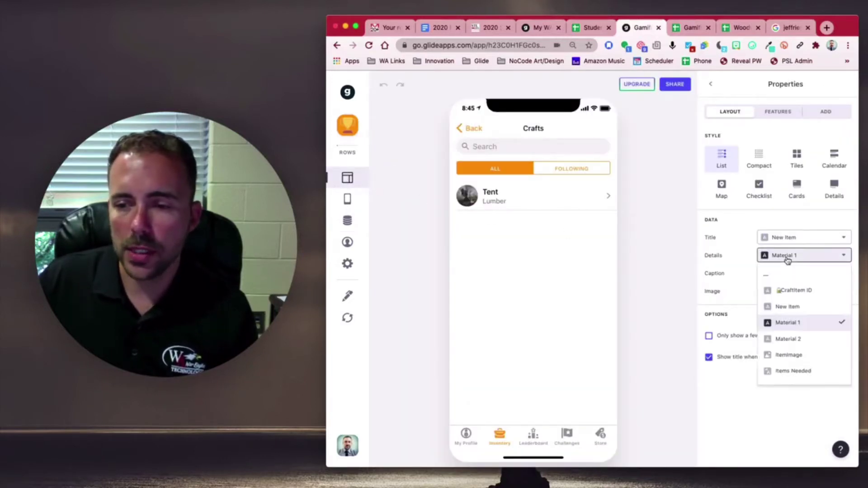
left_click(808, 372)
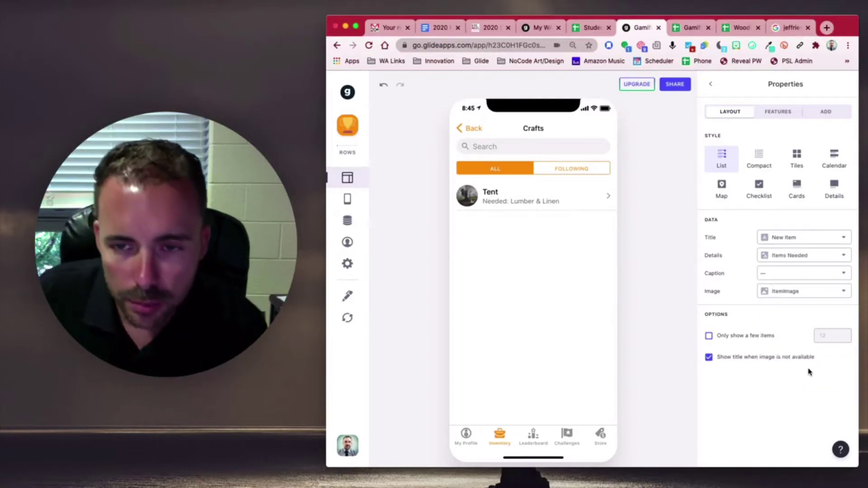
On the Tent detail screen, set the Title component's Details to Items Needed and its Image to ItemImage
left_click(492, 198)
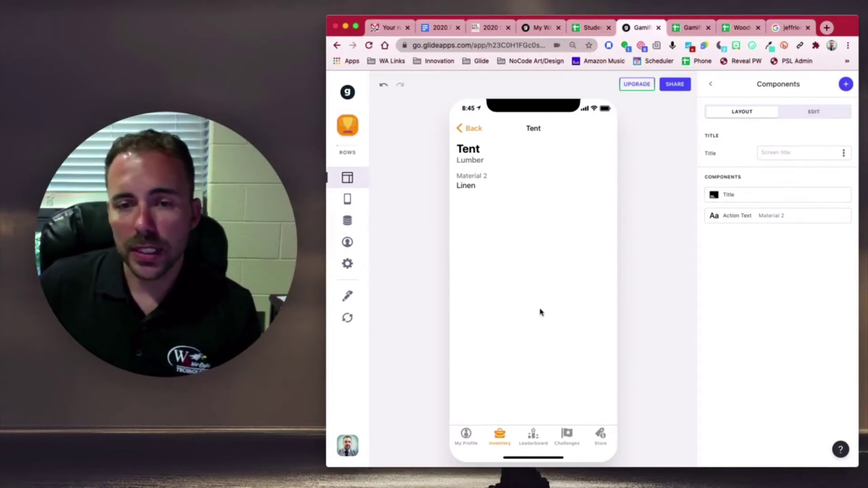
left_click(737, 200)
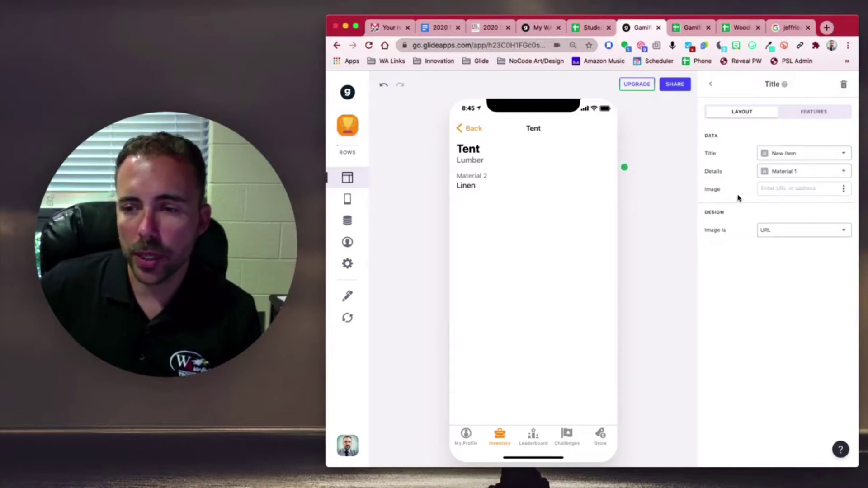
left_click(832, 175)
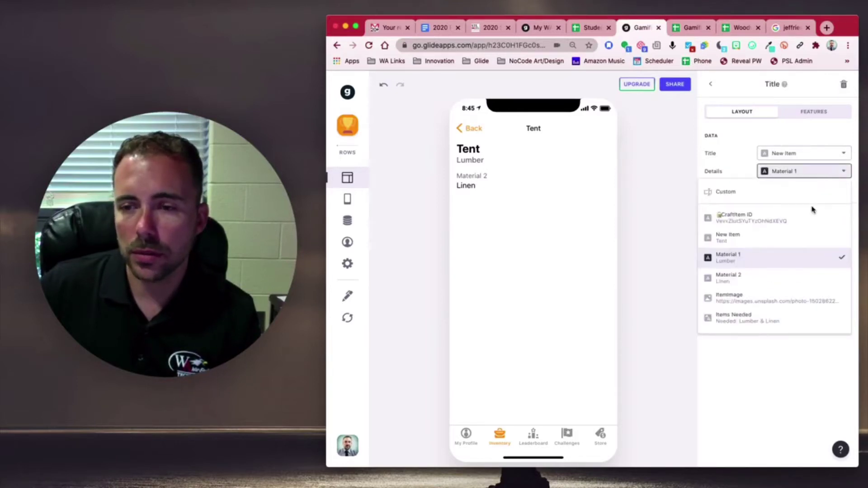
left_click(763, 321)
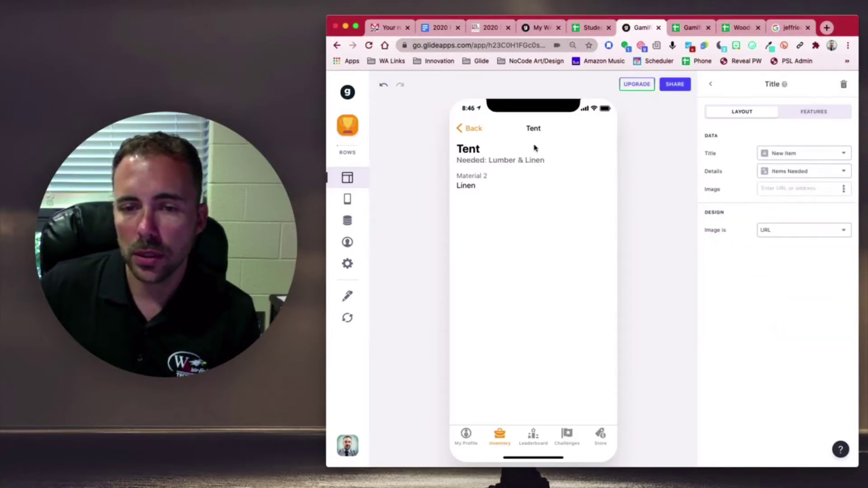
left_click(844, 192)
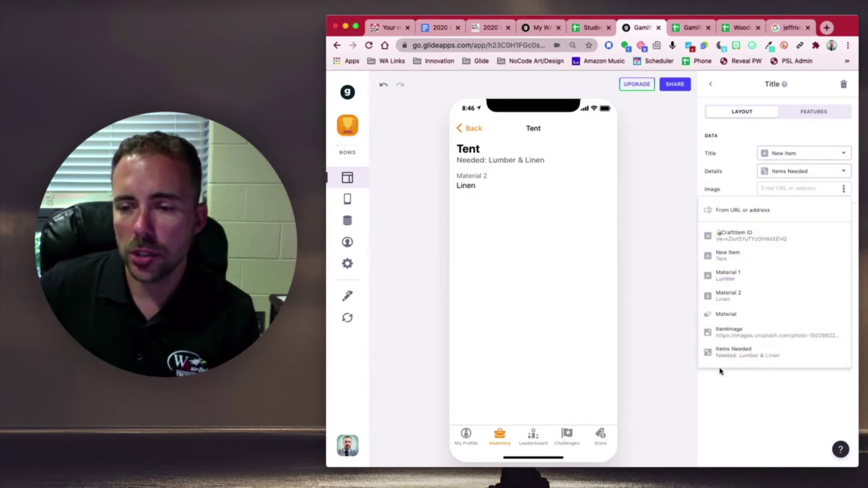
left_click(733, 334)
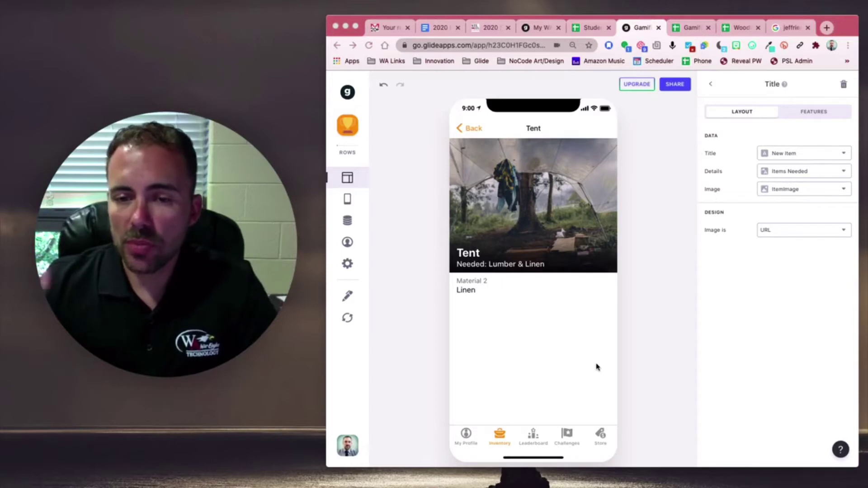
Add a Relation column labelled "rel_itemsNeeded" to the Crafts Possible table
left_click(348, 226)
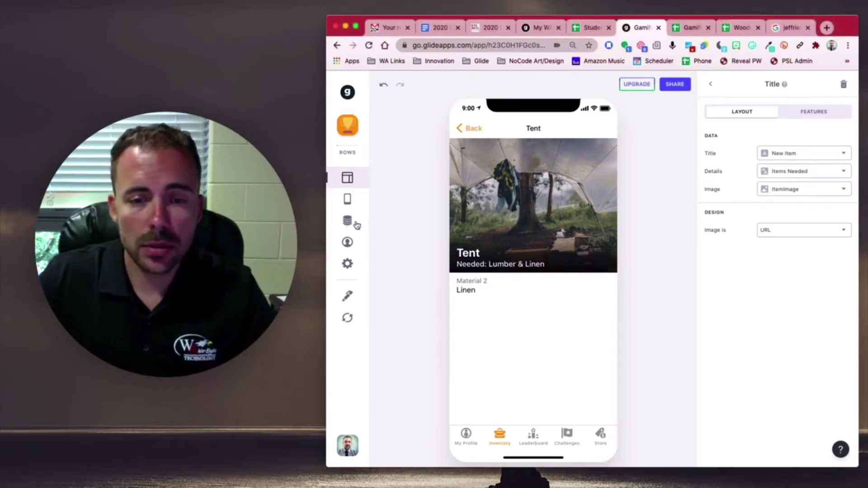
left_click(348, 223)
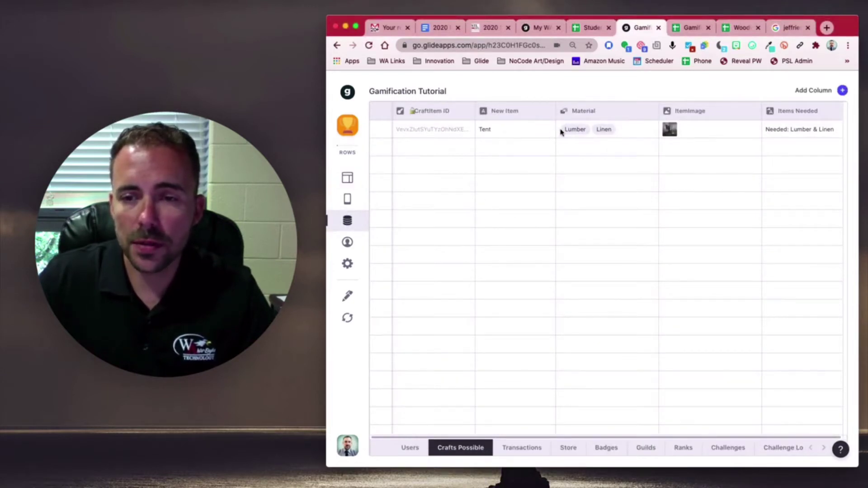
left_click(840, 91)
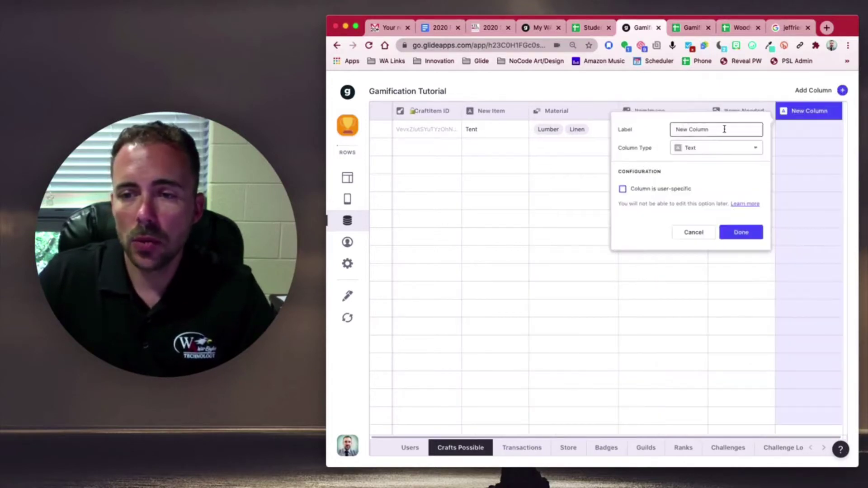
left_click_drag(724, 129, 665, 130)
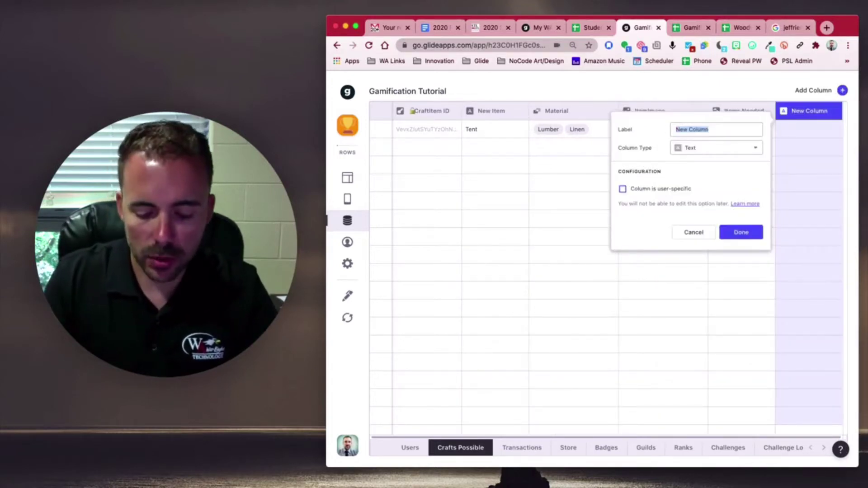
type("rel_")
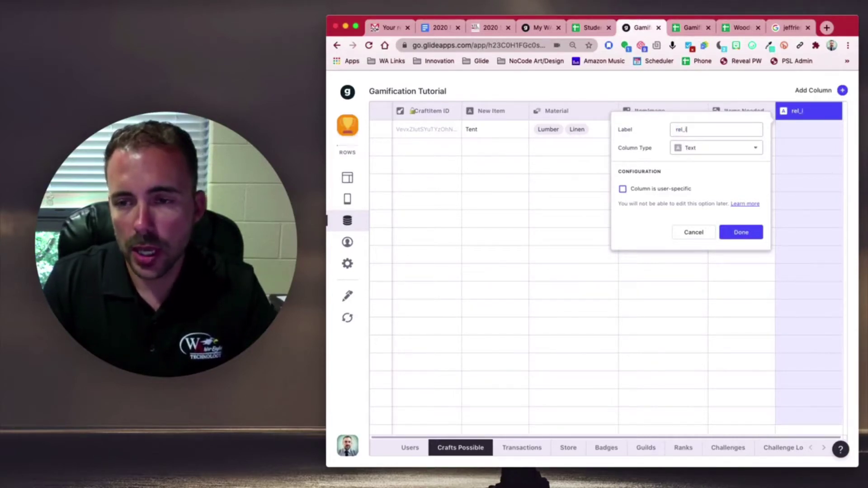
type("itemsN")
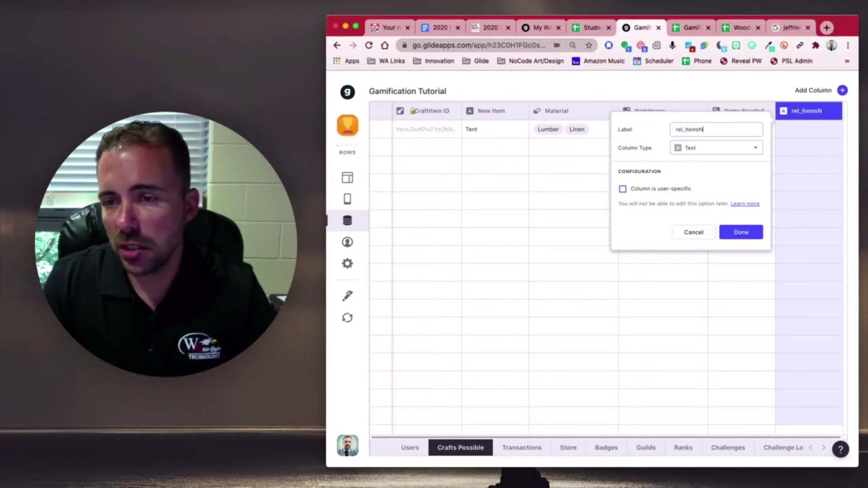
type("eeded")
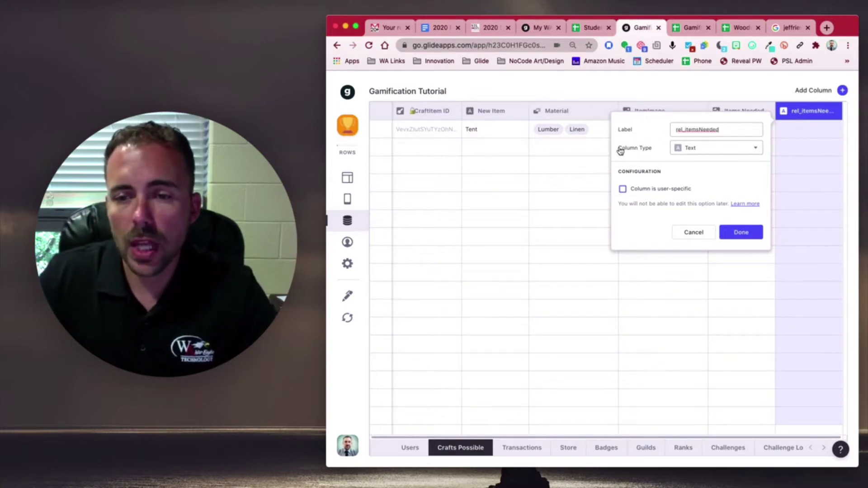
left_click(678, 147)
left_click(693, 184)
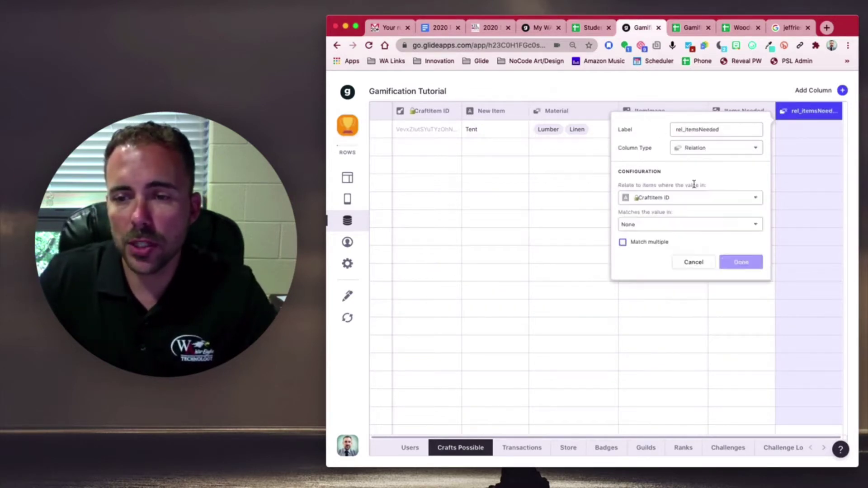
Relate rel_itemsNeeded from Material to Item in Transactions with multiple matches, save the column and inspect the Tent row's related items
left_click(665, 198)
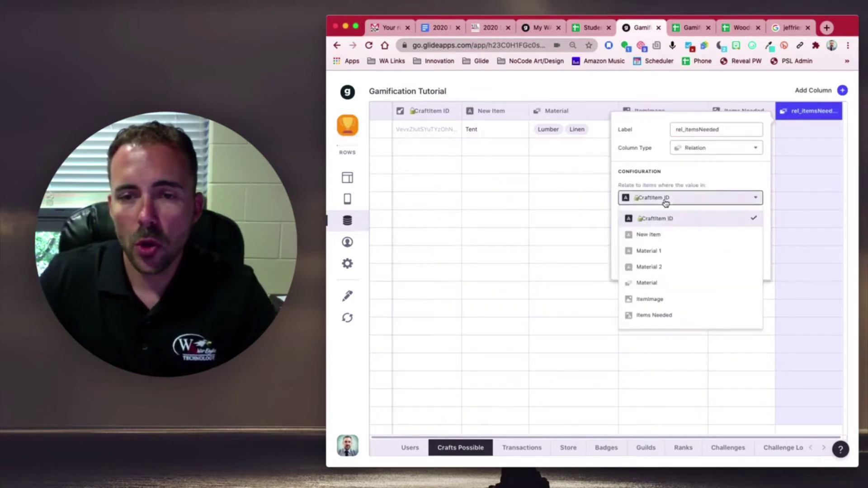
left_click(644, 283)
left_click(650, 224)
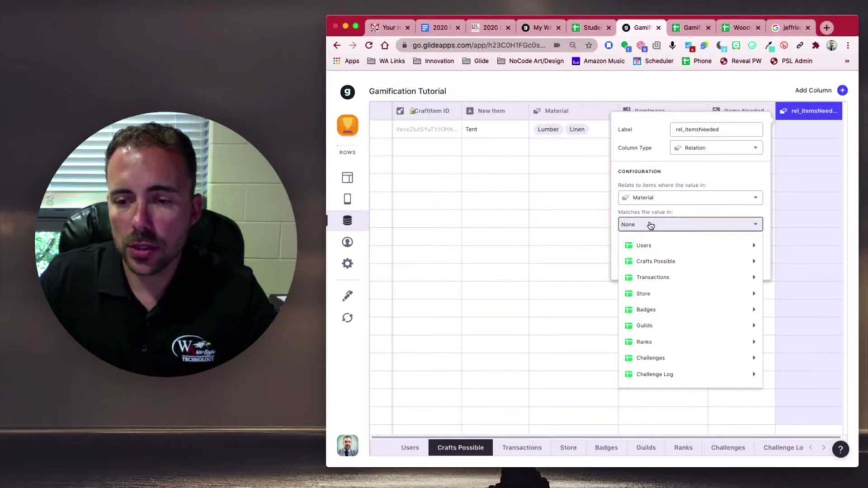
mouse_move(649, 279)
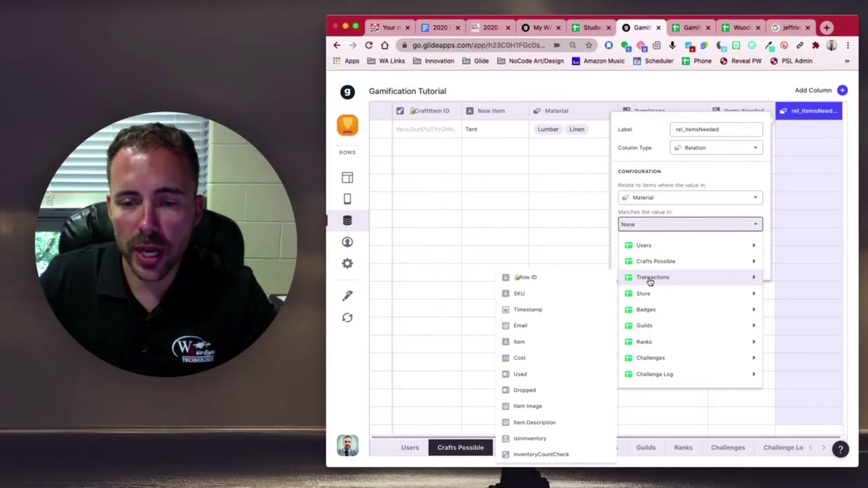
left_click(550, 345)
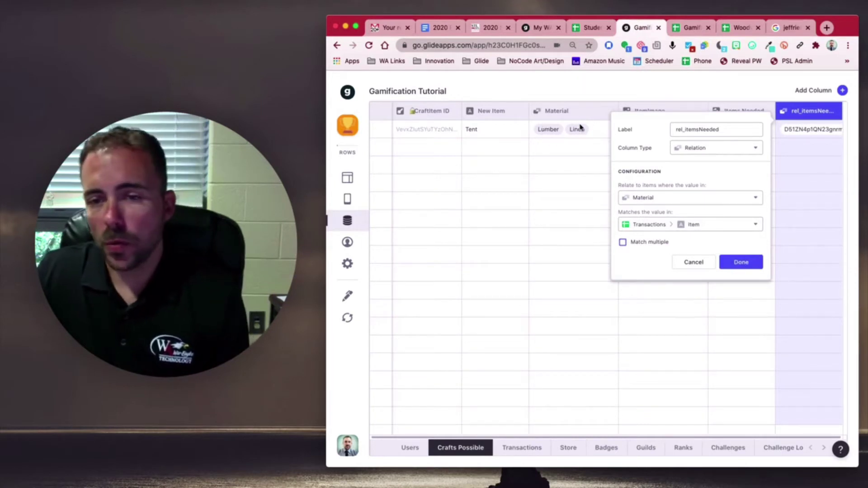
left_click(632, 243)
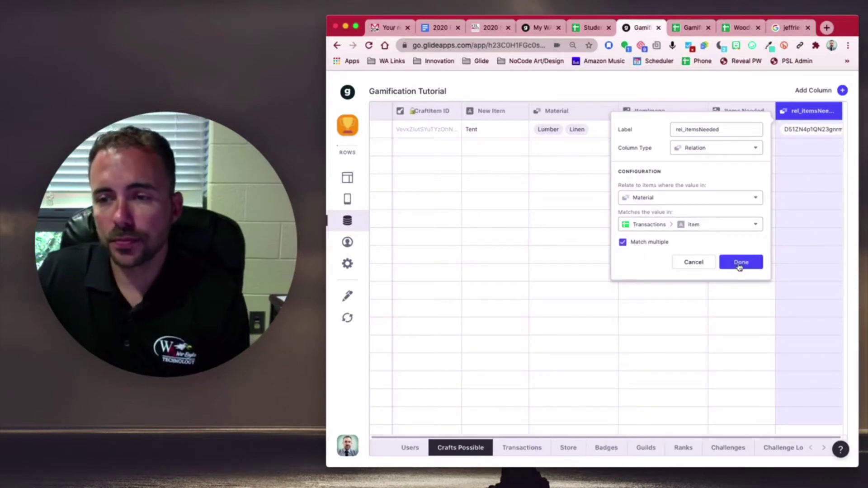
left_click(738, 263)
left_click(796, 131)
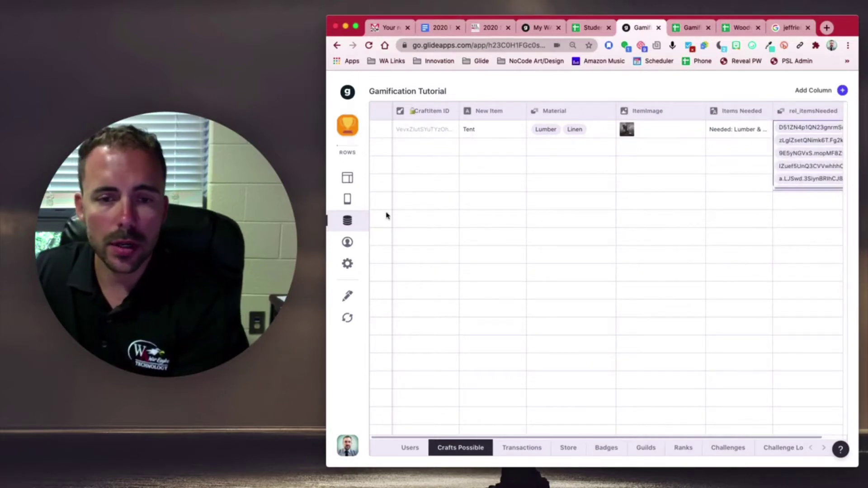
Reach the Tent detail screen through Craft New Item and delete its Material 2 Action Text component
left_click(346, 176)
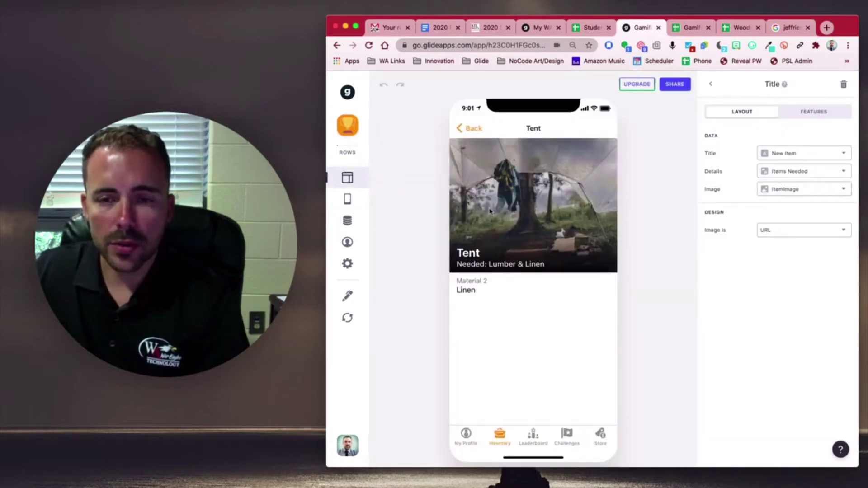
left_click(474, 130)
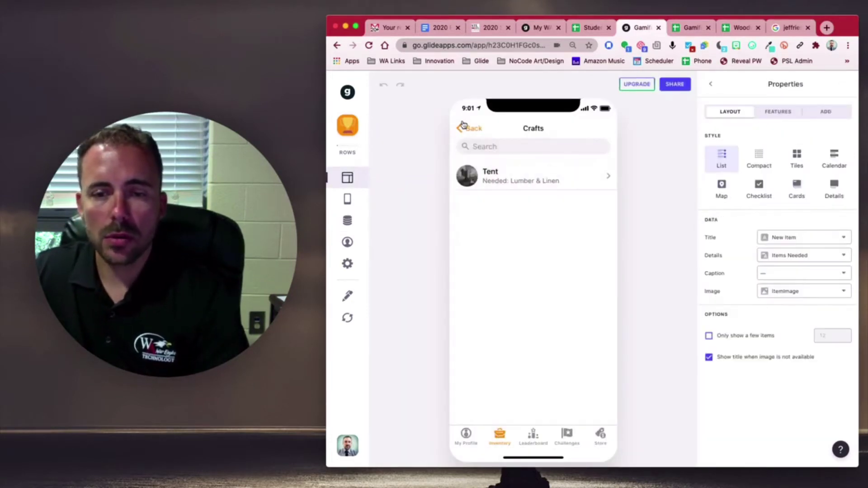
left_click(462, 127)
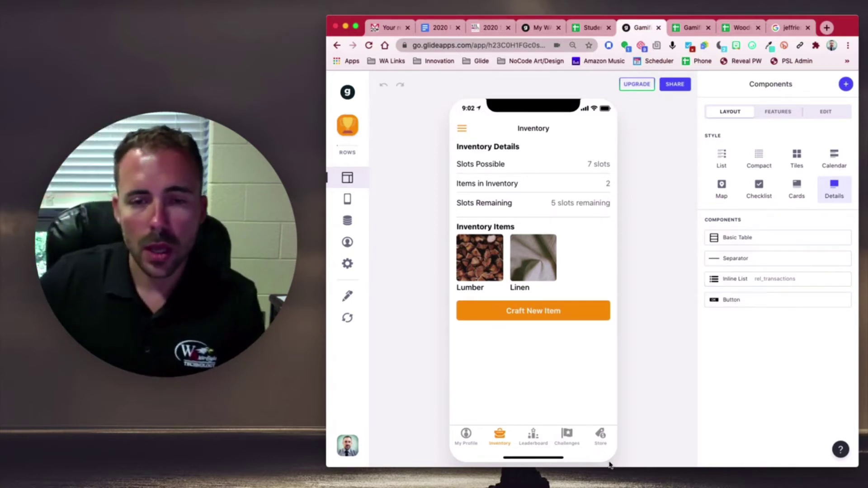
left_click(527, 314)
left_click(545, 180)
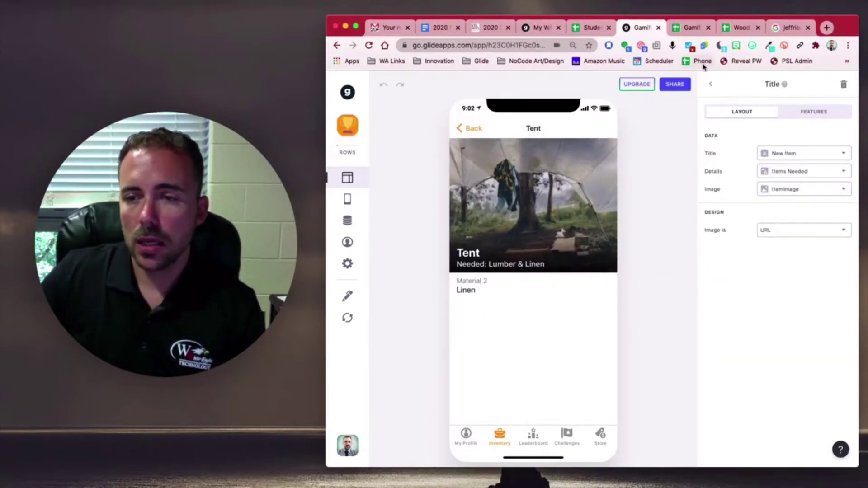
left_click(710, 83)
left_click(843, 216)
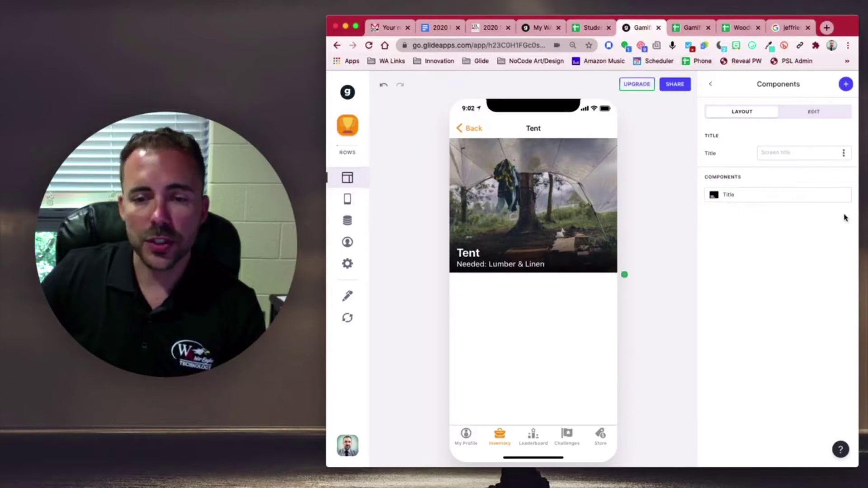
left_click(845, 84)
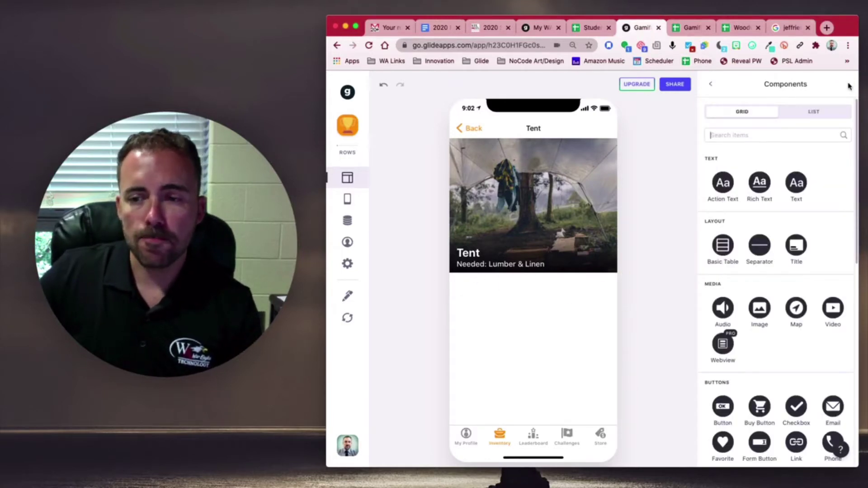
Add a user-specific Text column labelled "itemChoice 1" to the Crafts Possible table
left_click(347, 222)
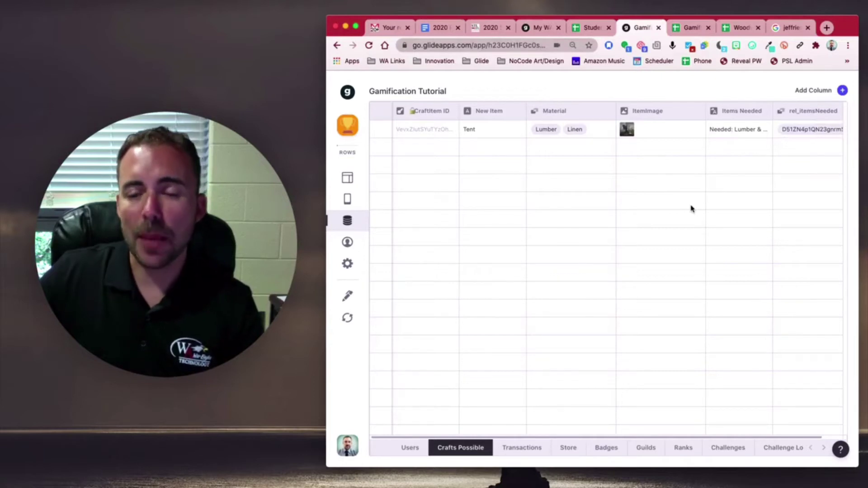
left_click(842, 92)
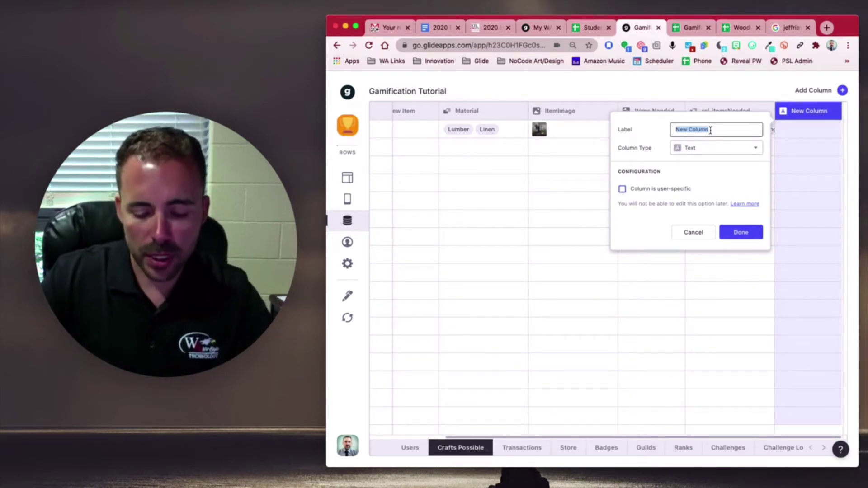
type("Choice")
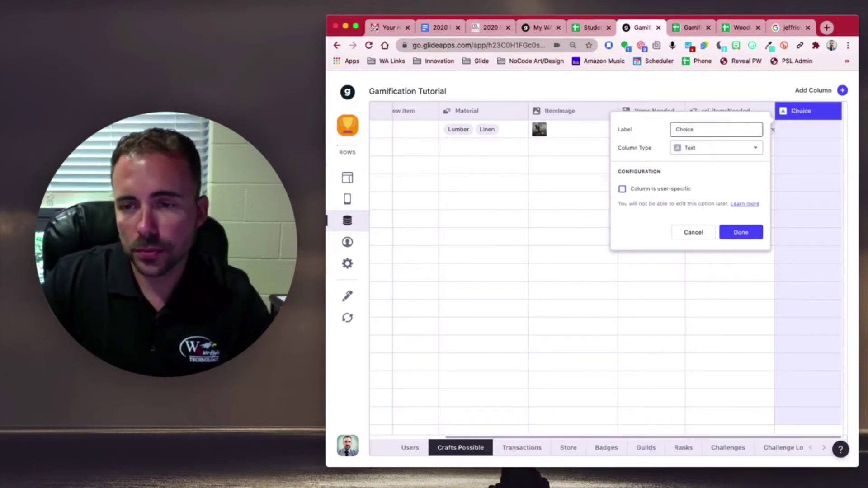
left_click(675, 129)
type("item")
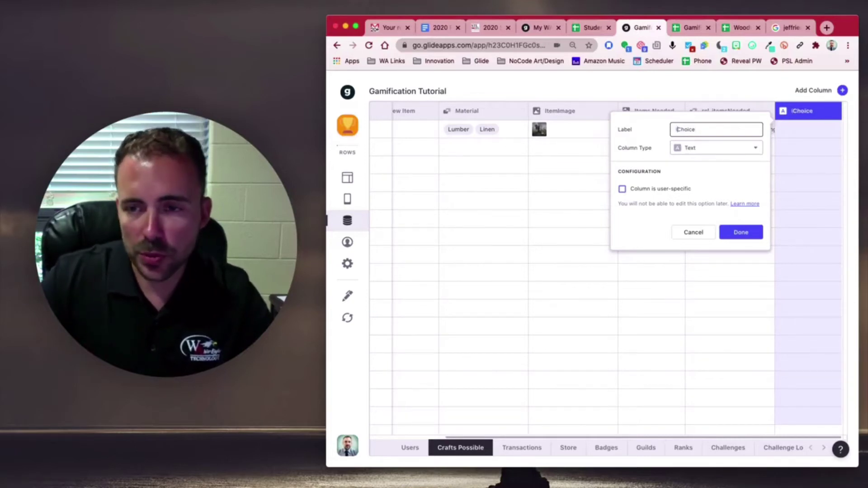
left_click(709, 129)
type("1")
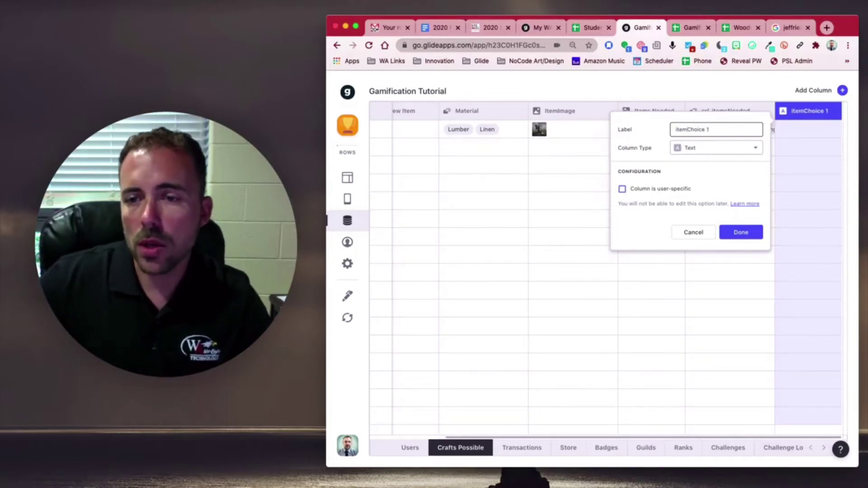
left_click(653, 189)
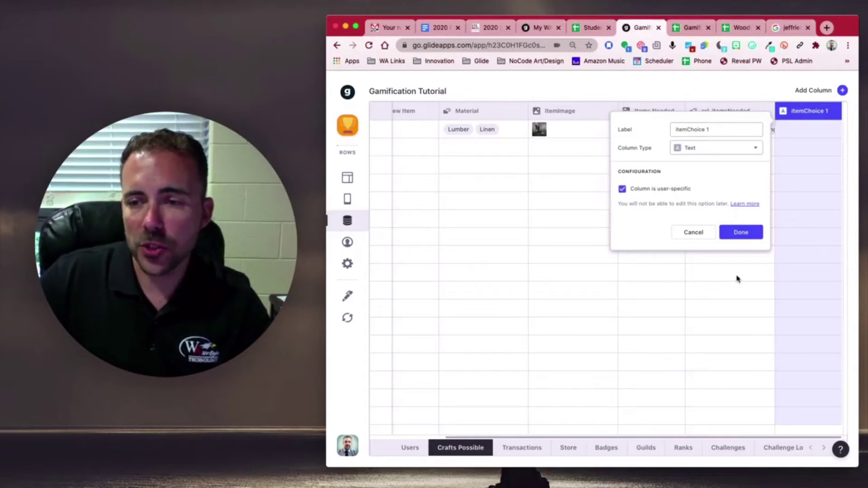
left_click(742, 233)
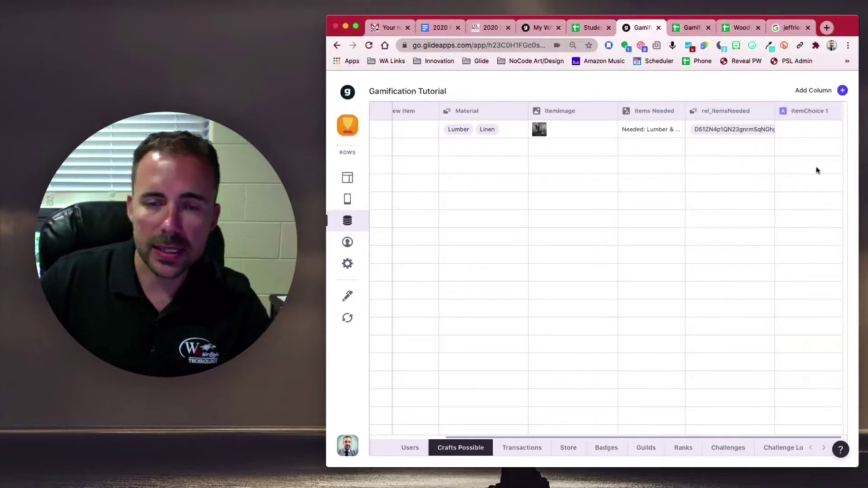
scroll(557, 187, "left", 3)
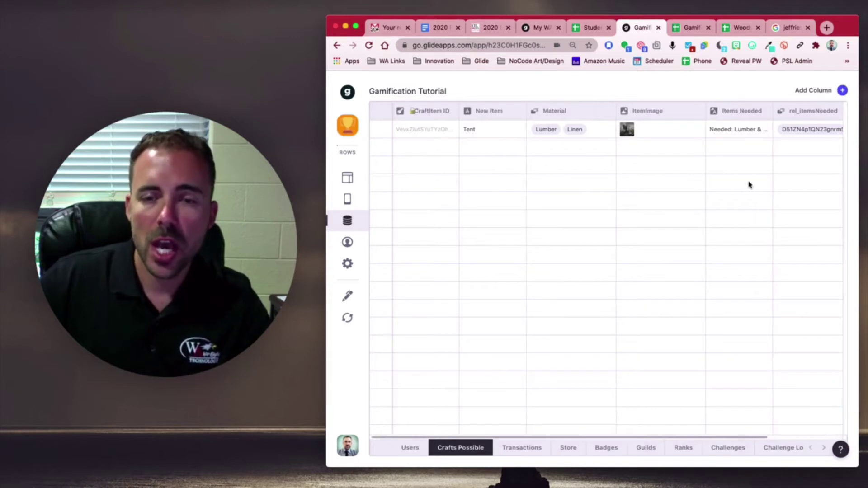
scroll(749, 184, "right", 2)
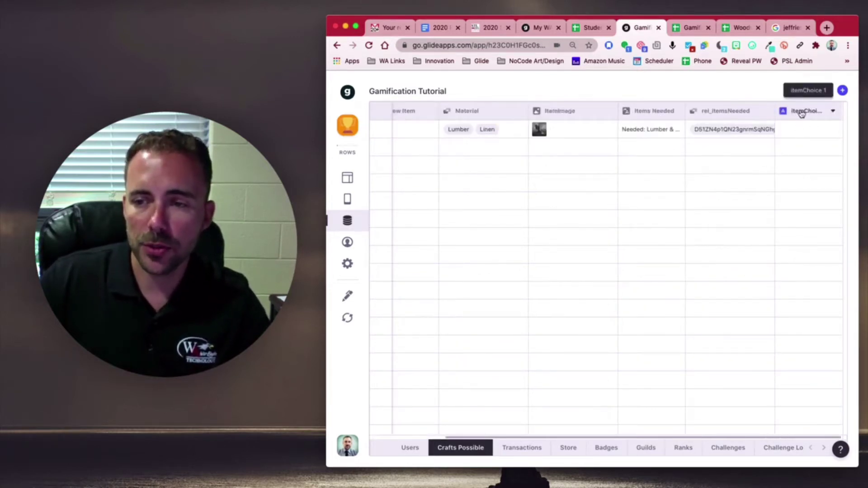
Add a user-specific Text column labelled "itemChoice 2" to the Crafts Possible table
left_click(843, 90)
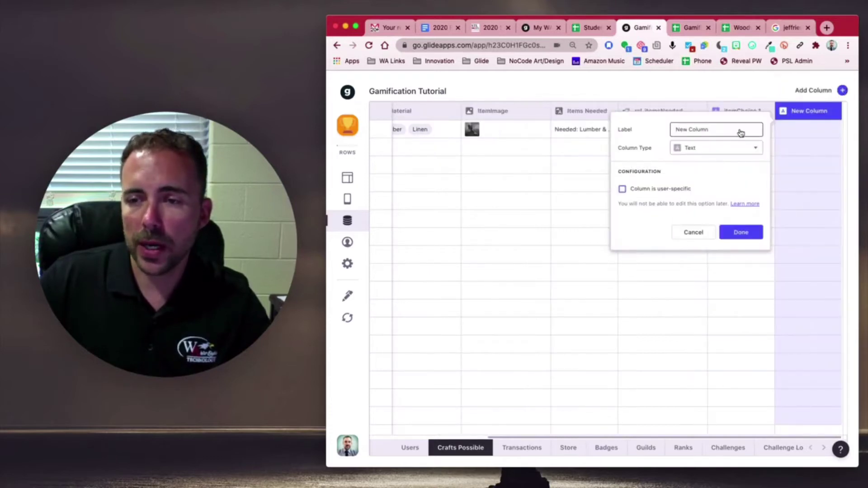
left_click_drag(707, 131, 644, 132)
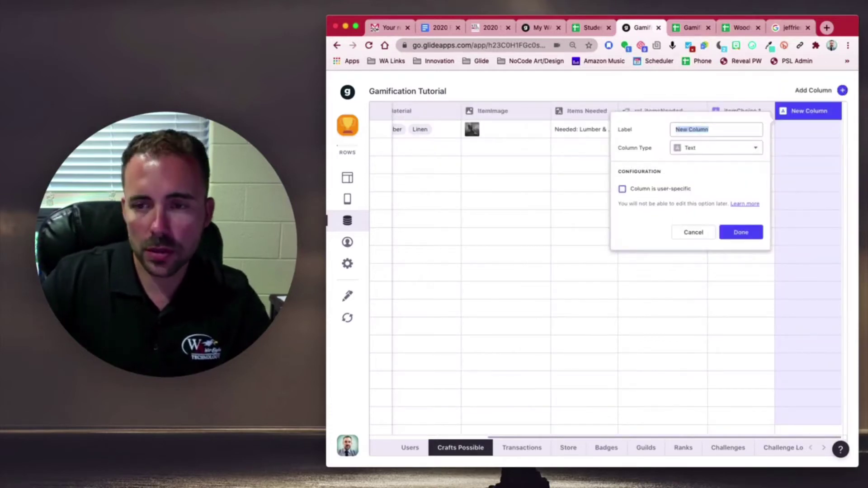
type("itemChocue 2")
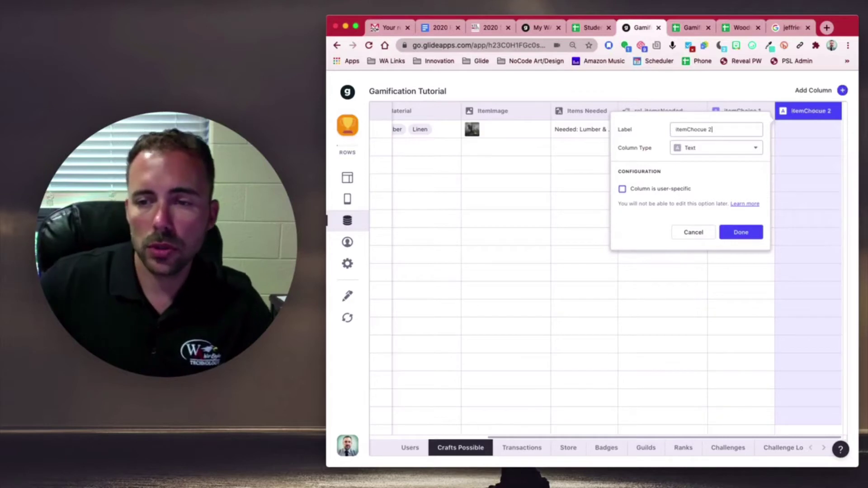
left_click(696, 130)
key("BackSpace")
key("BackSpace")
key("BackSpace")
key("BackSpace")
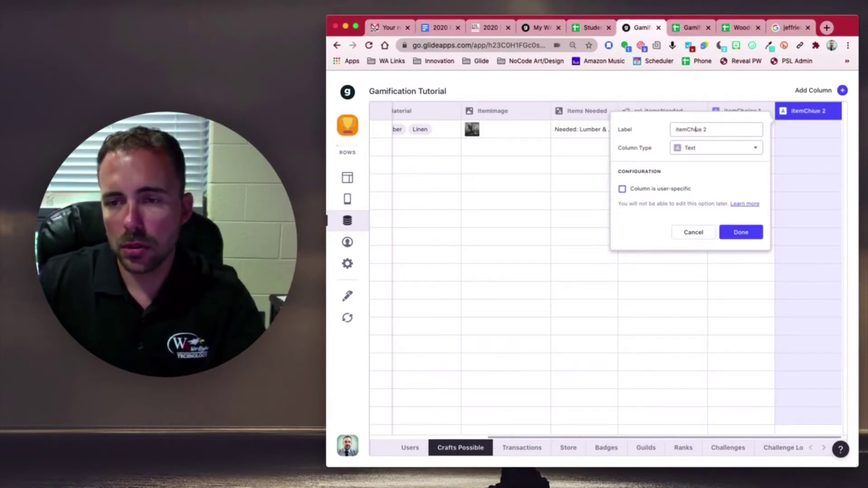
type("oic")
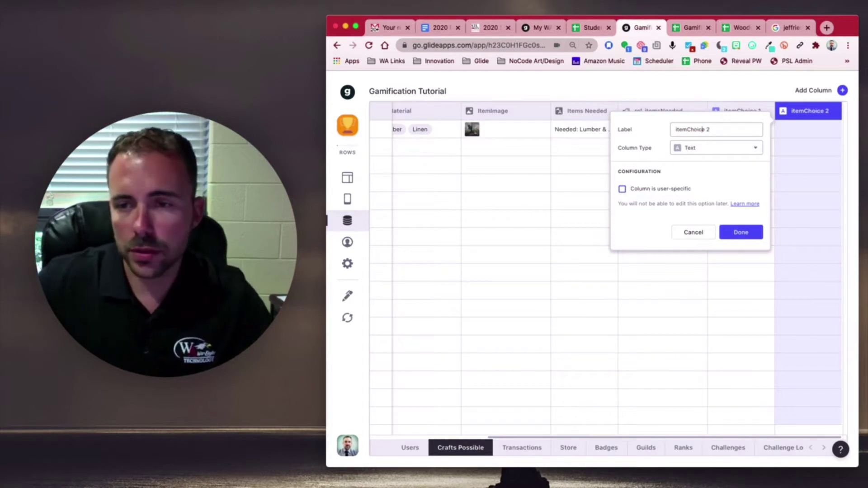
left_click(701, 151)
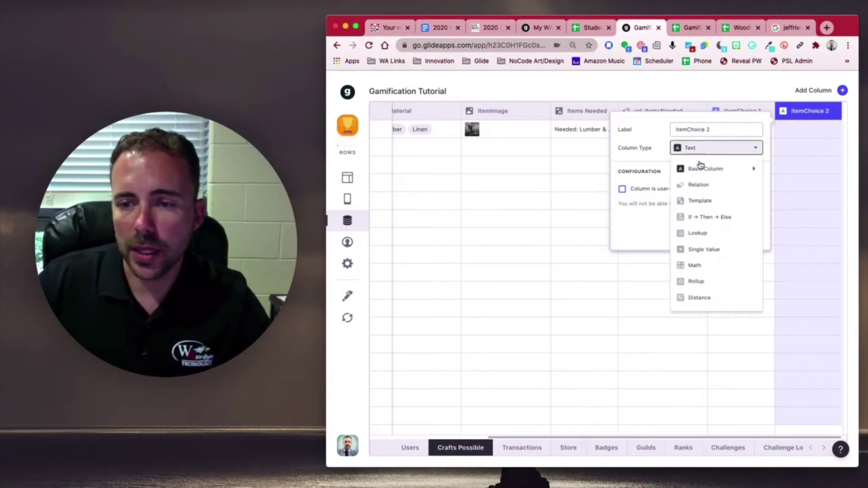
left_click(700, 153)
left_click(657, 190)
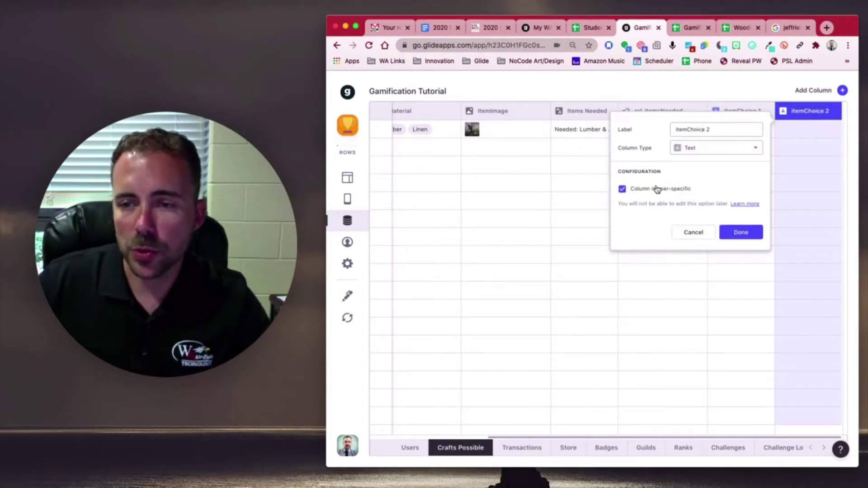
left_click(741, 232)
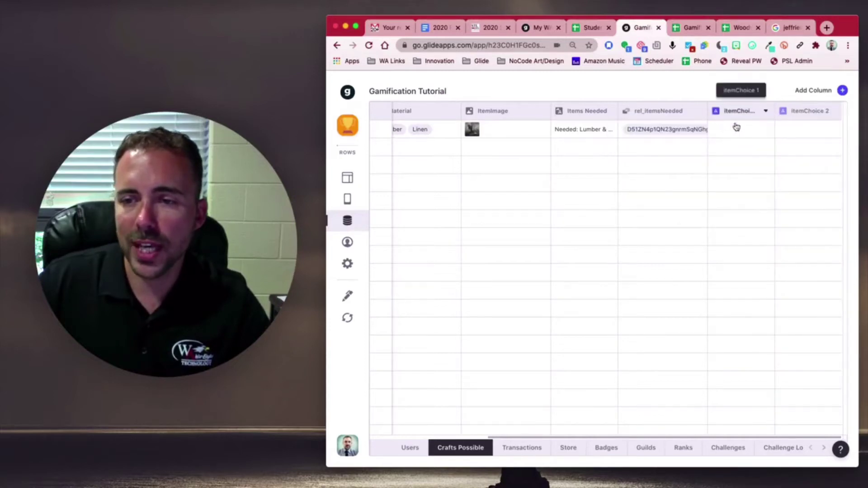
Add a Choice component to the Tent detail screen, source it from rel_itemsNeeded and preview its options
left_click(355, 176)
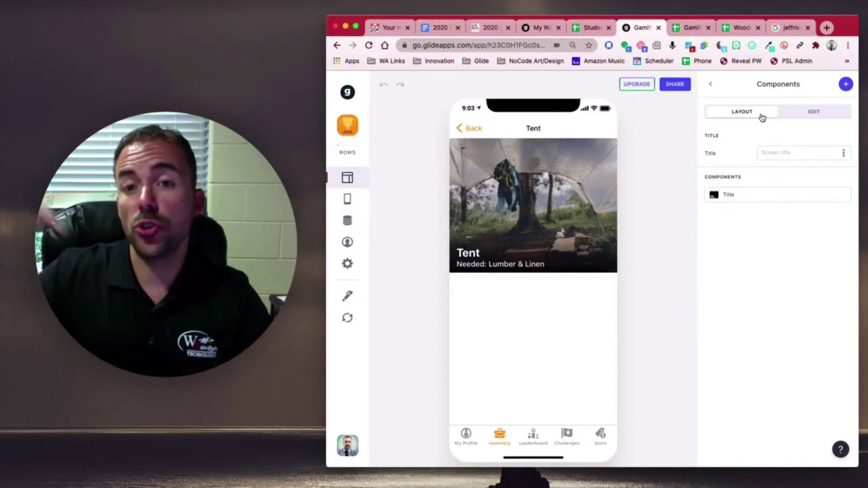
left_click(843, 86)
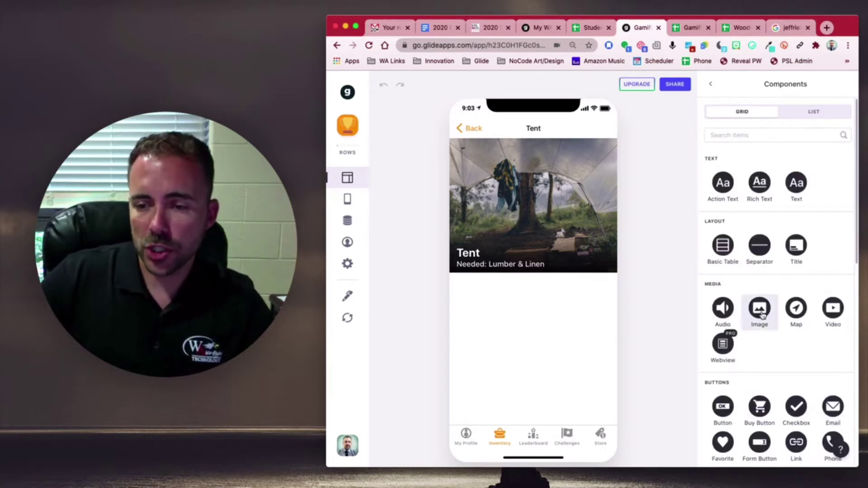
scroll(763, 315, "down", 5)
scroll(755, 335, "down", 5)
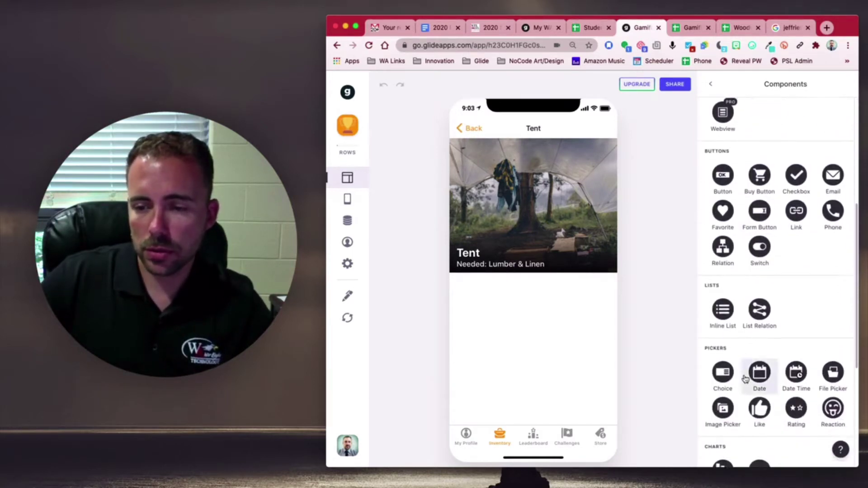
left_click(726, 368)
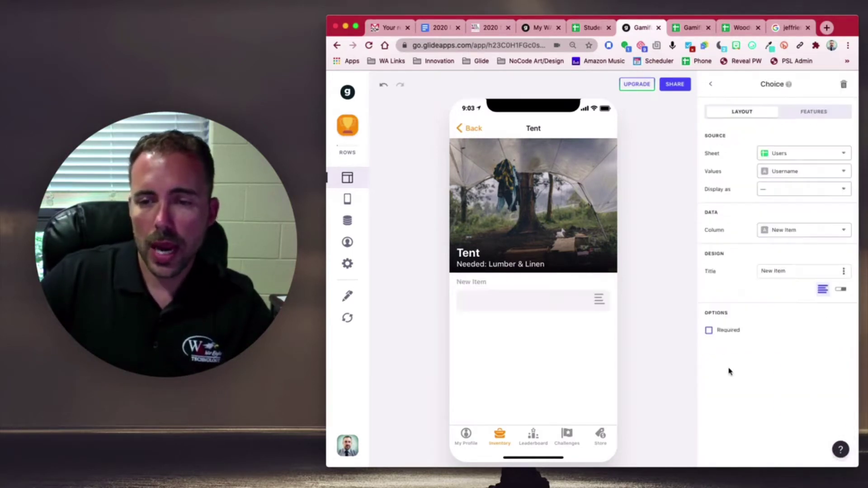
left_click(791, 154)
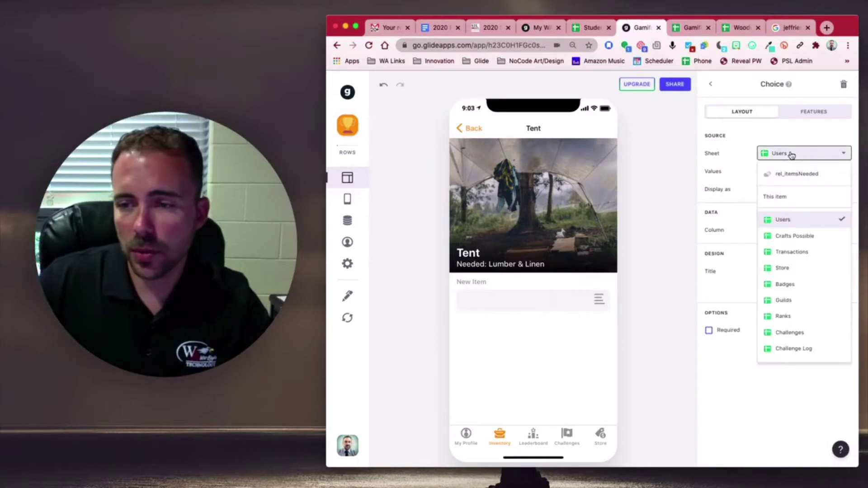
left_click(803, 177)
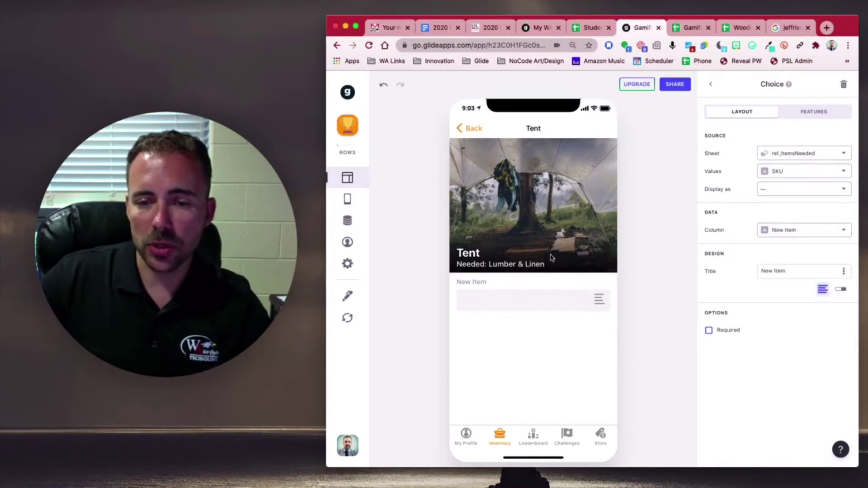
left_click(508, 309)
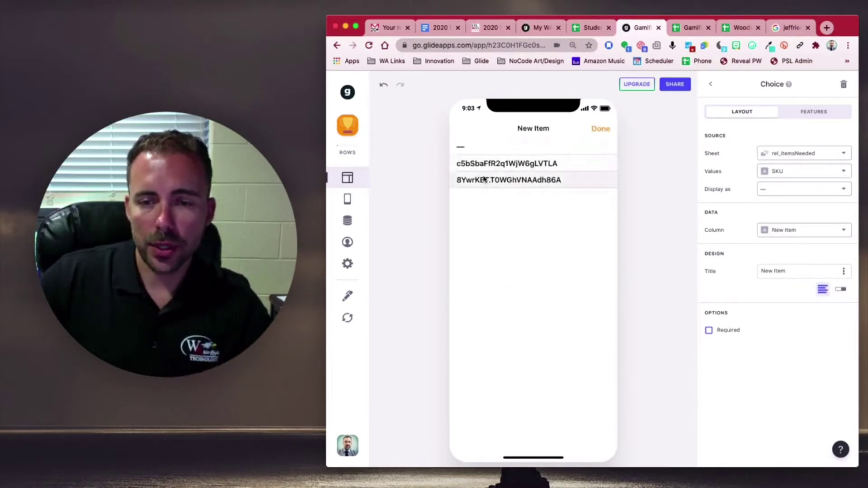
left_click(600, 131)
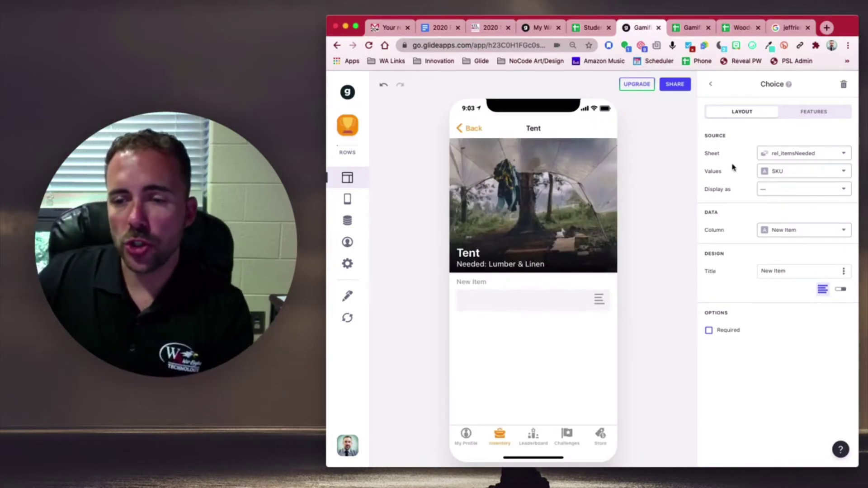
Set the Choice component's values to Row ID, displayed as Item, and preview its options
left_click(778, 171)
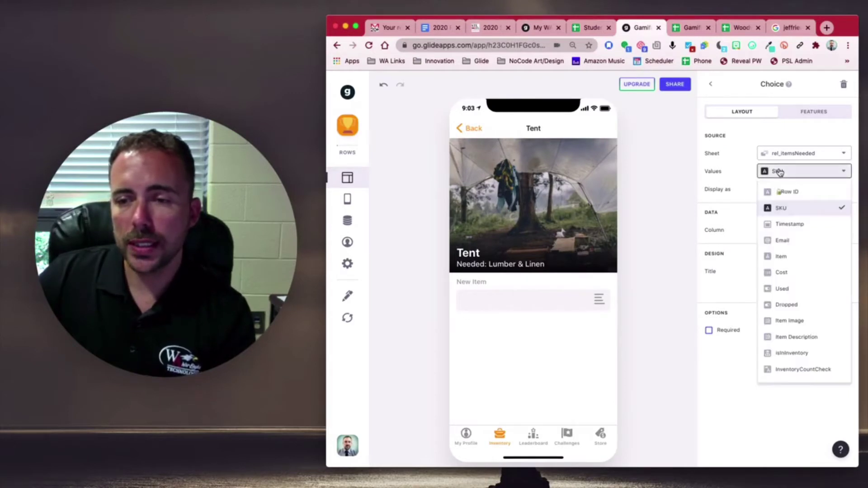
left_click(788, 194)
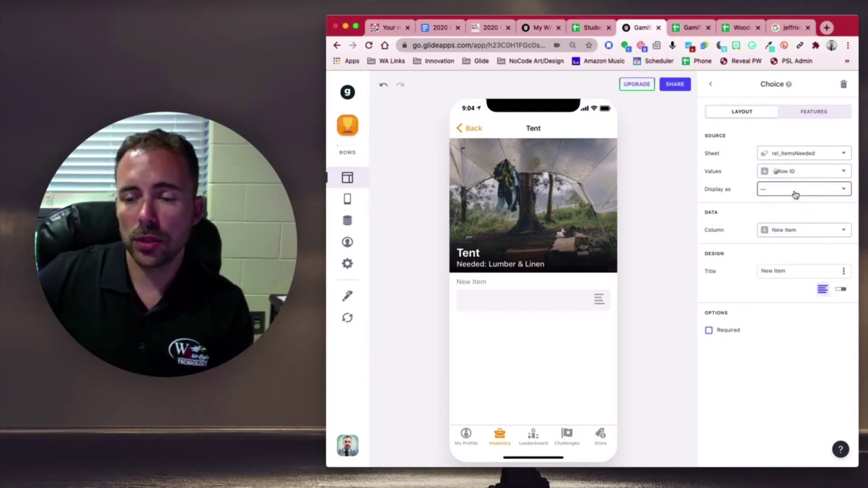
left_click(801, 190)
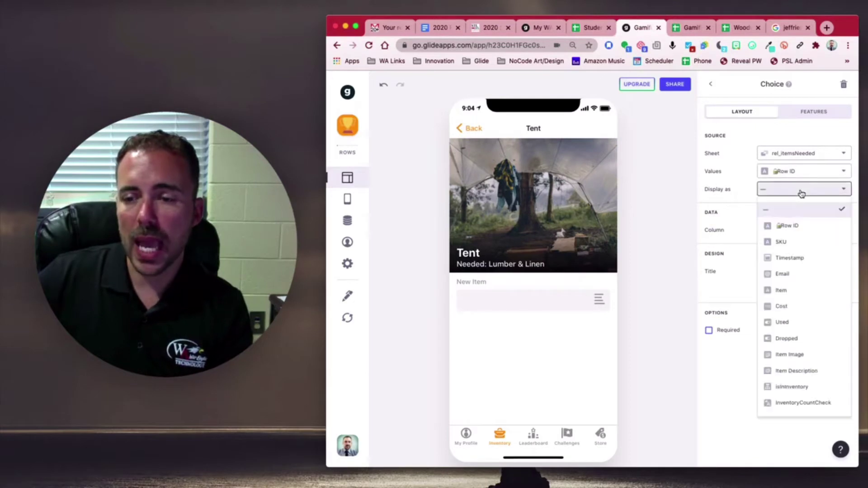
left_click(784, 290)
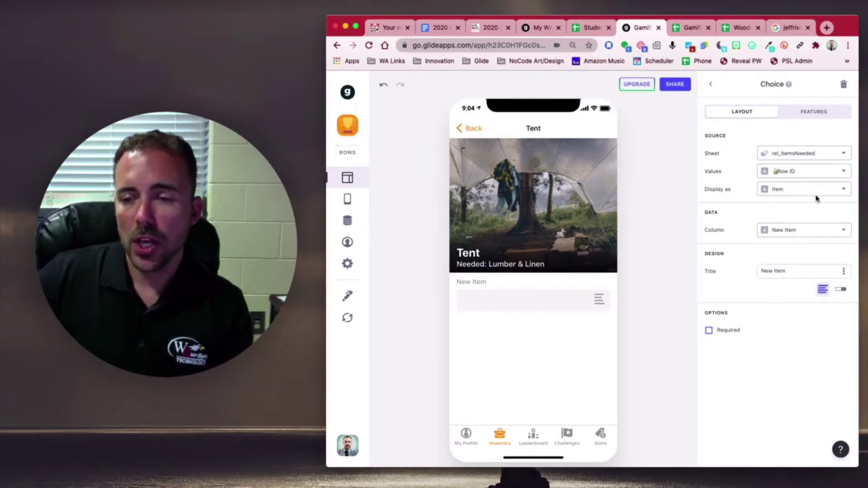
left_click(525, 311)
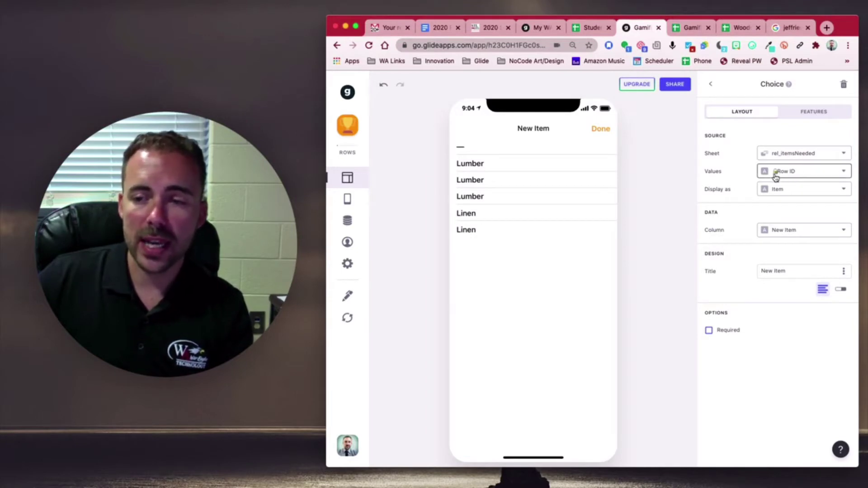
Examine the Row ID column in the Transactions table, then return to the Choice component's layout settings
left_click(352, 222)
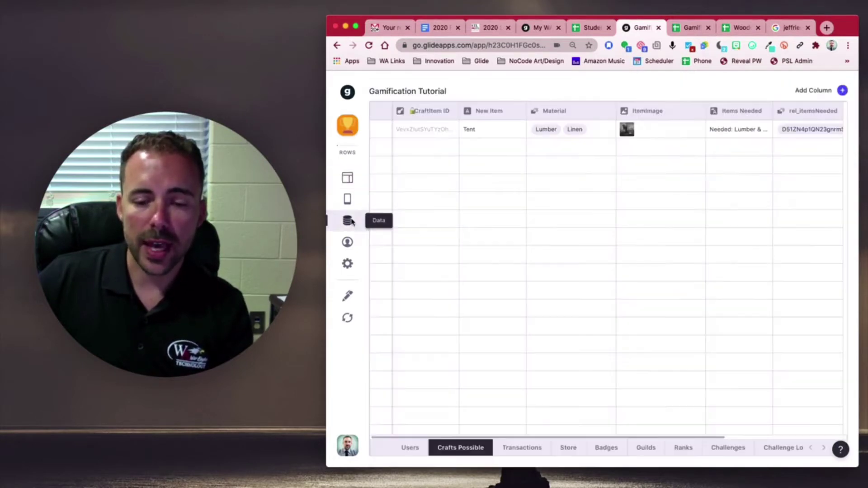
left_click(519, 452)
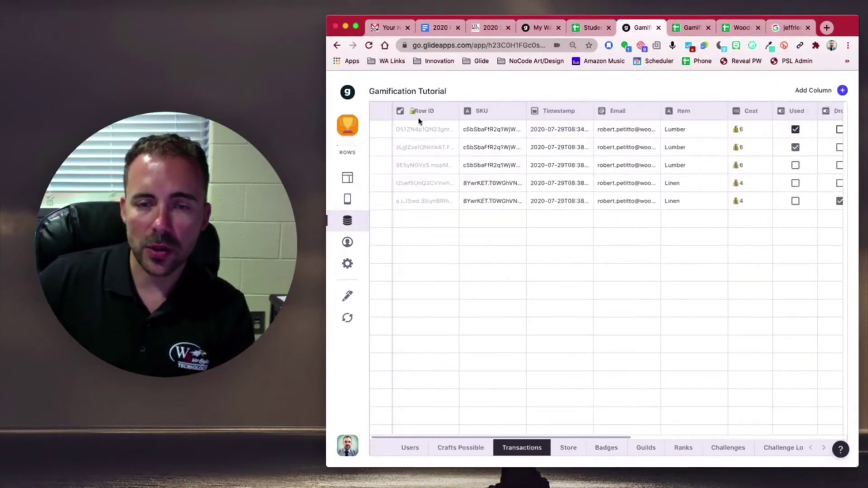
left_click(843, 90)
left_click(737, 148)
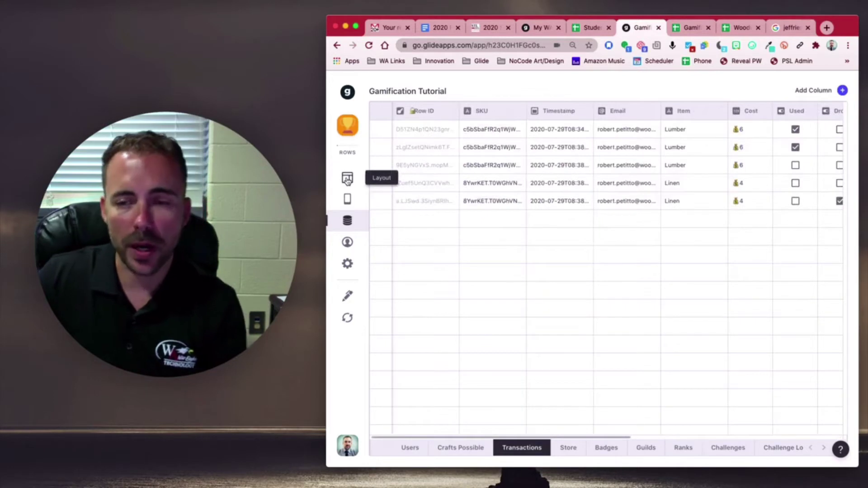
left_click(348, 179)
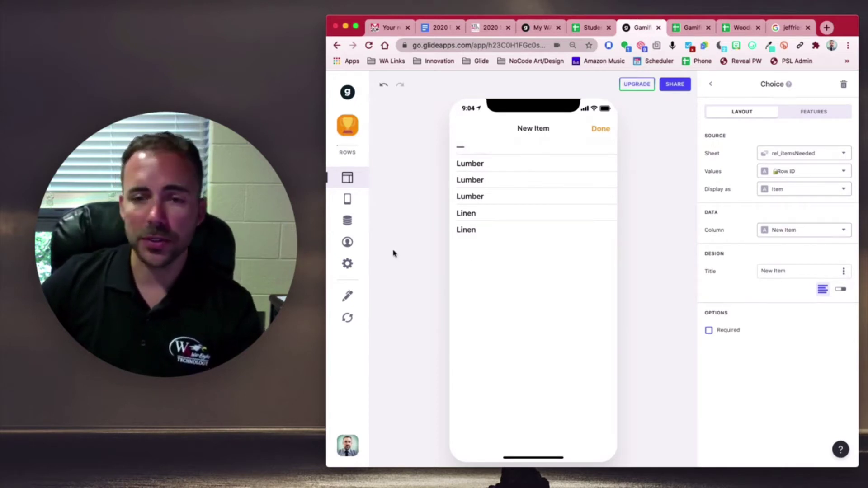
Filter the Choice component to rows where isInInventory is true and preview the remaining options
left_click(805, 111)
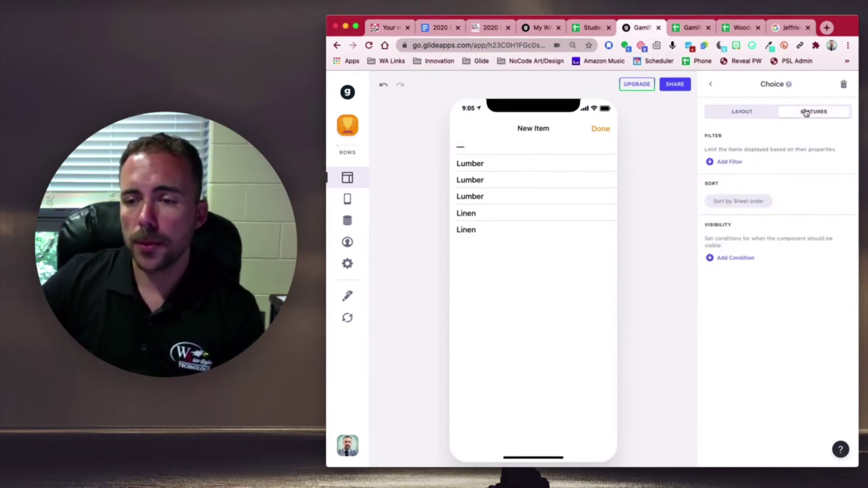
left_click(724, 163)
left_click(744, 163)
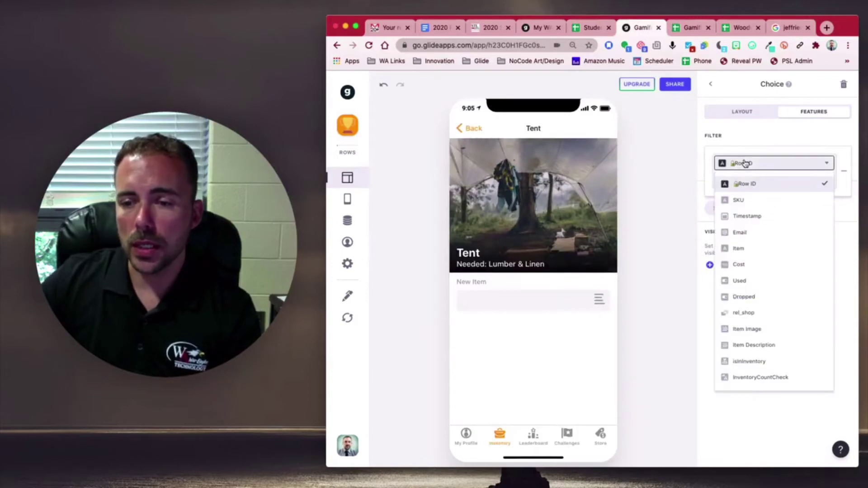
left_click(776, 361)
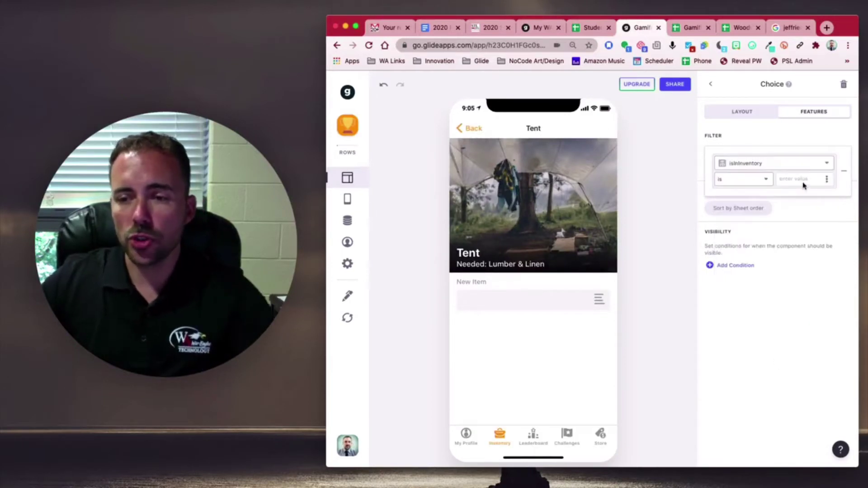
left_click(799, 179)
type("true")
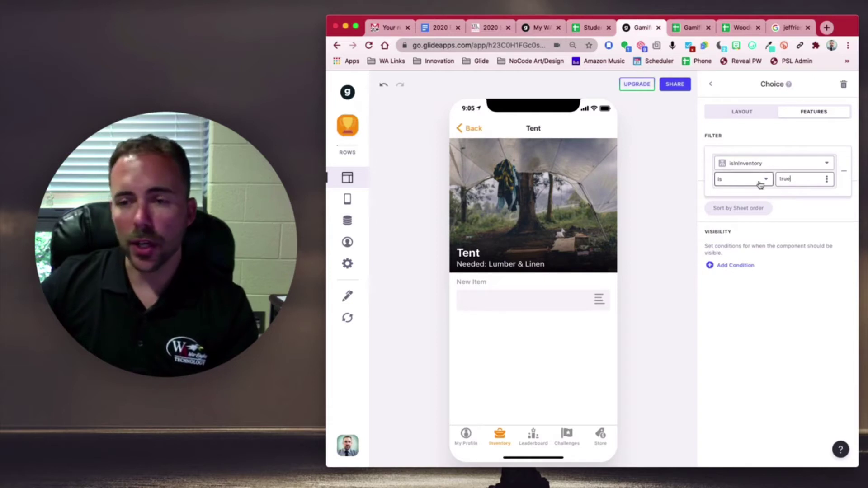
left_click(582, 337)
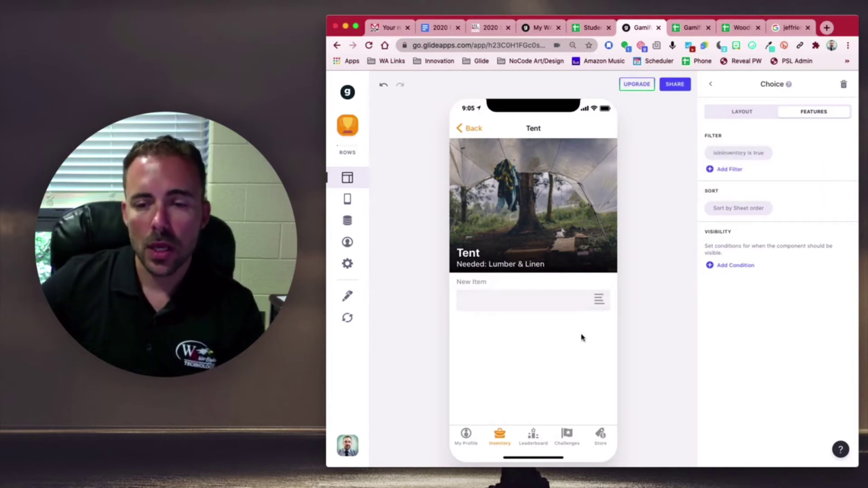
left_click(593, 305)
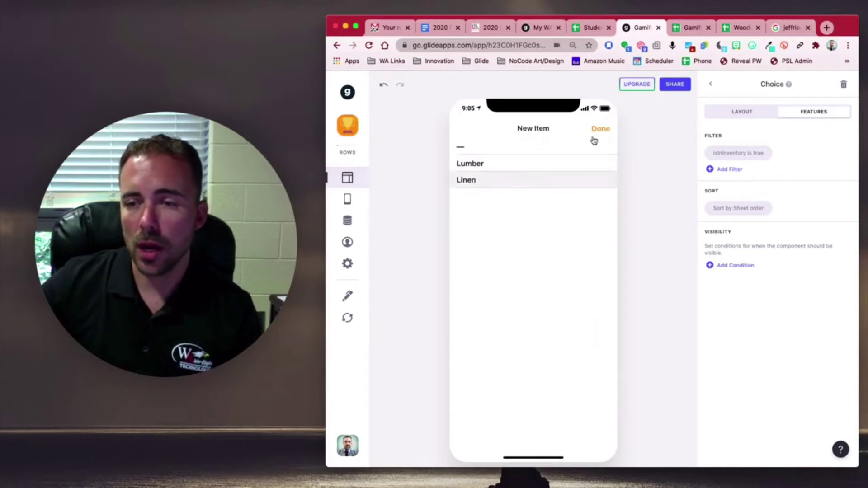
Make the Choice component required and check its option list in the preview
left_click(737, 114)
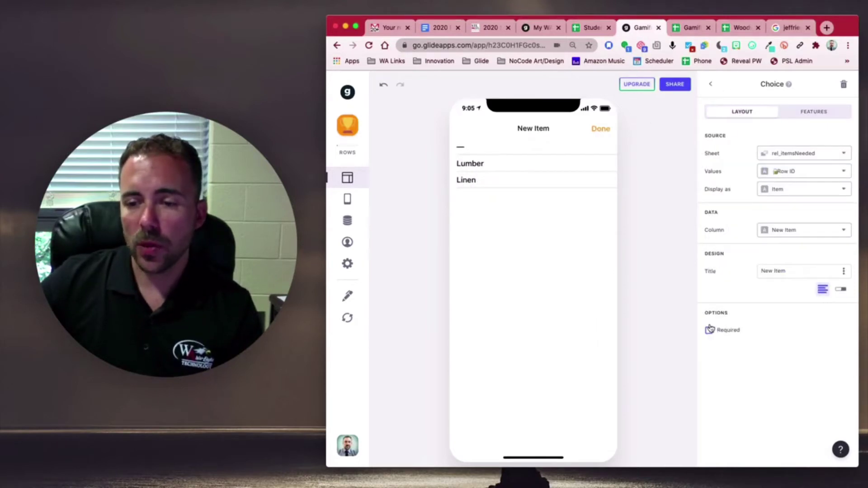
left_click(708, 330)
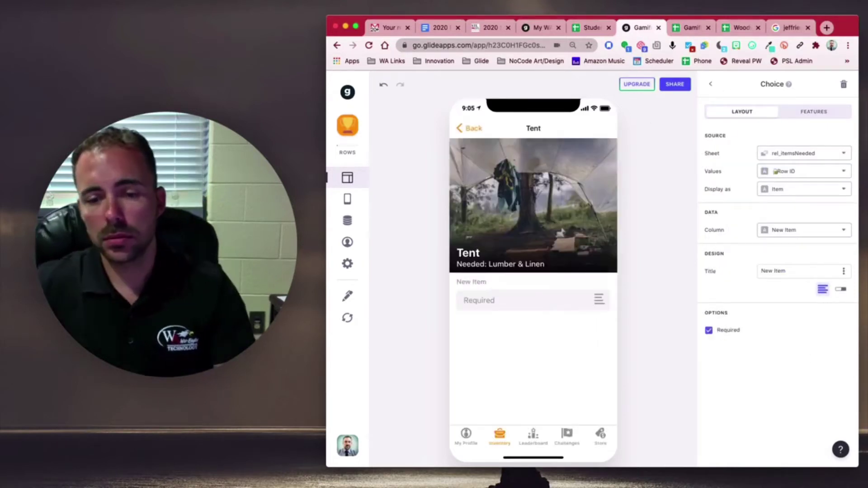
left_click(531, 301)
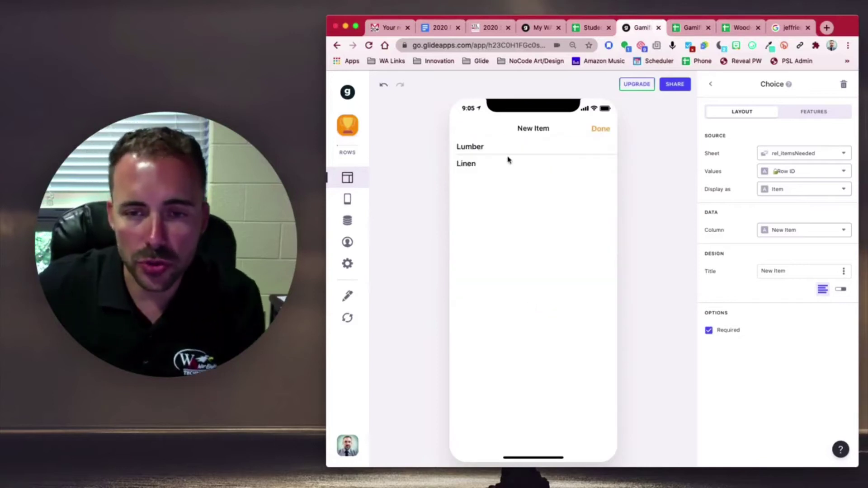
left_click(601, 130)
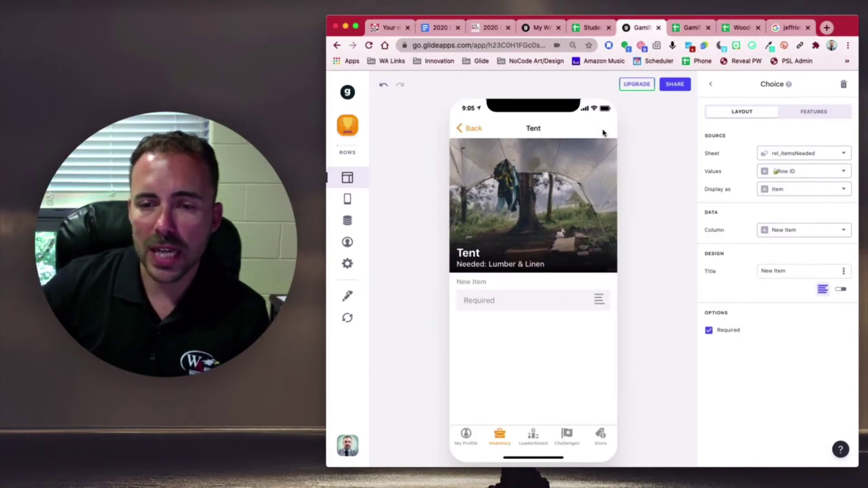
Preview the Choice component's options, switch it to the segmented style and title it Material 1
left_click(496, 299)
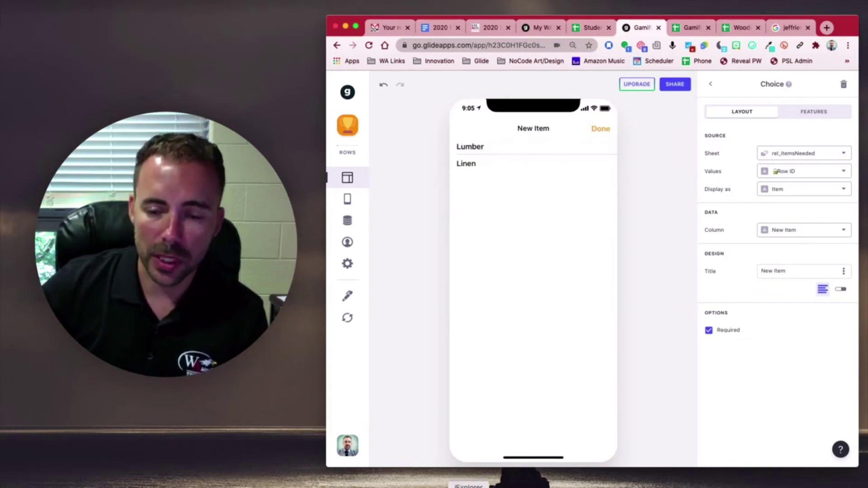
left_click(838, 291)
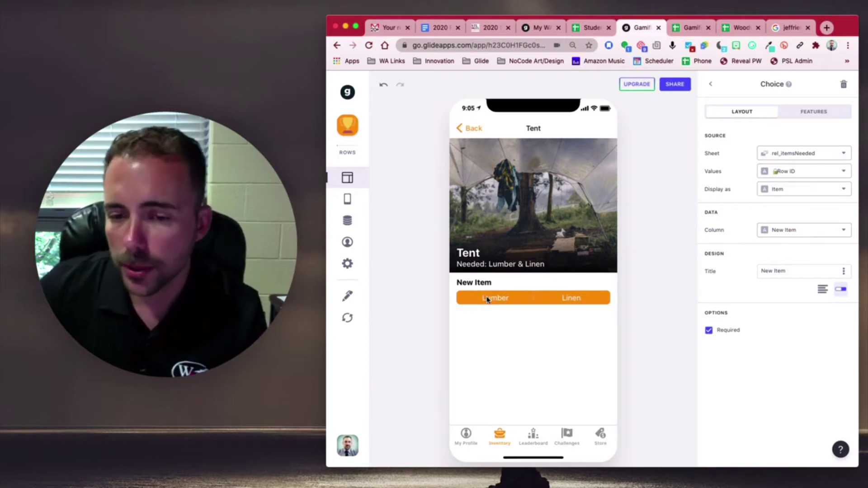
left_click(803, 270)
type("M")
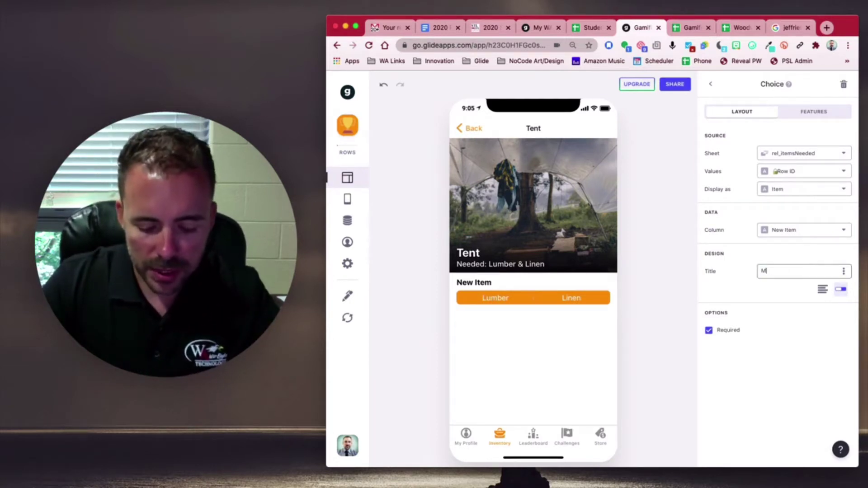
type("aterial 1")
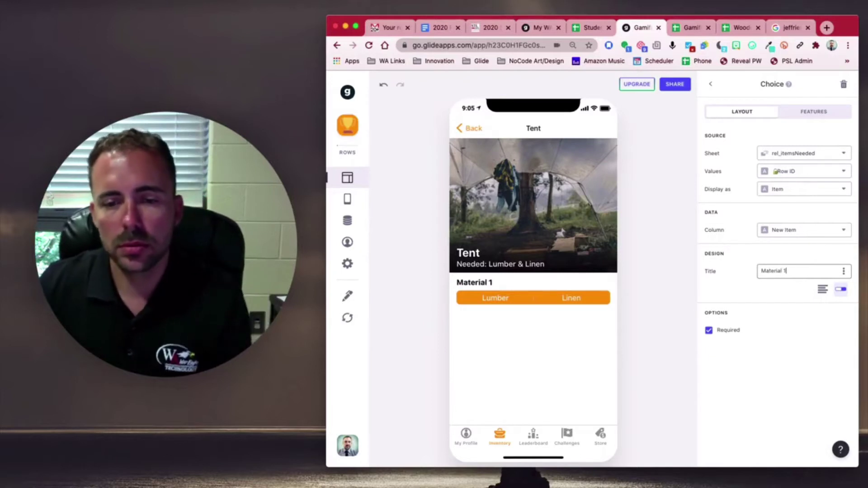
left_click(516, 344)
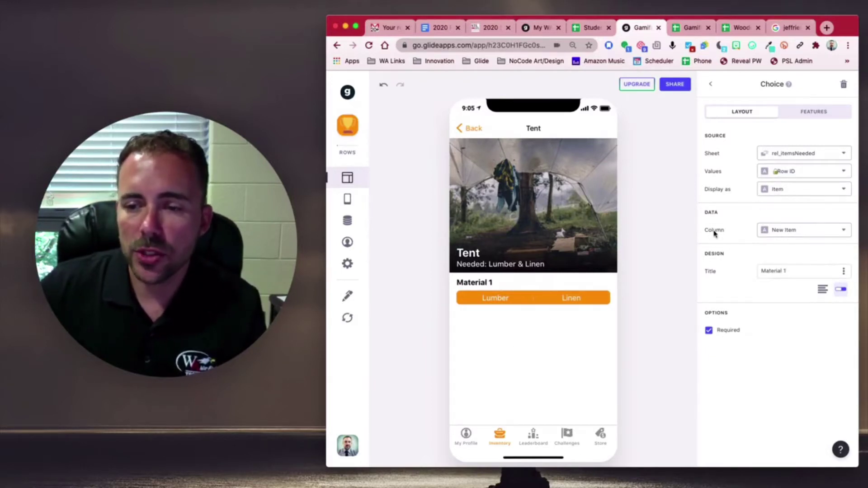
Set the Material 1 choice to write to the itemChoice 1 column and check its filter settings
left_click(774, 230)
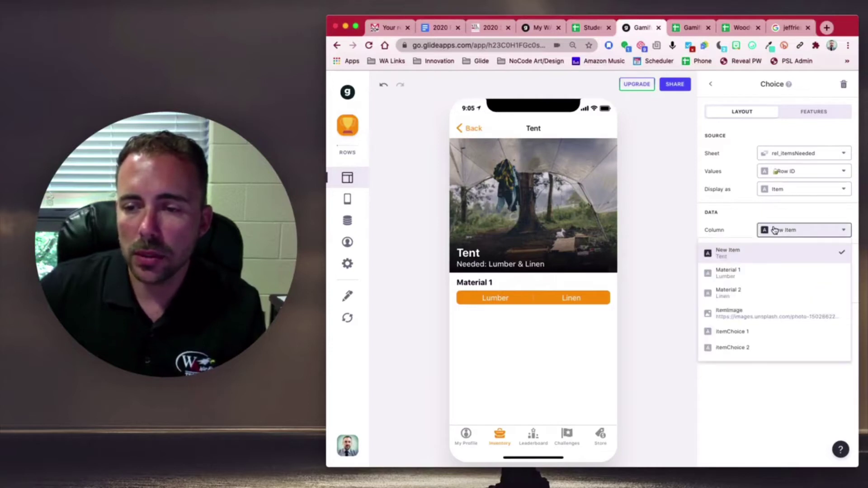
left_click(744, 332)
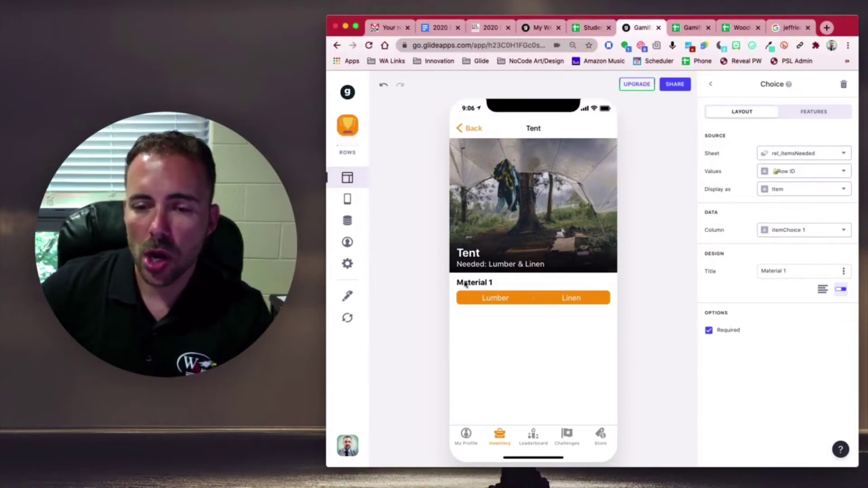
left_click(813, 117)
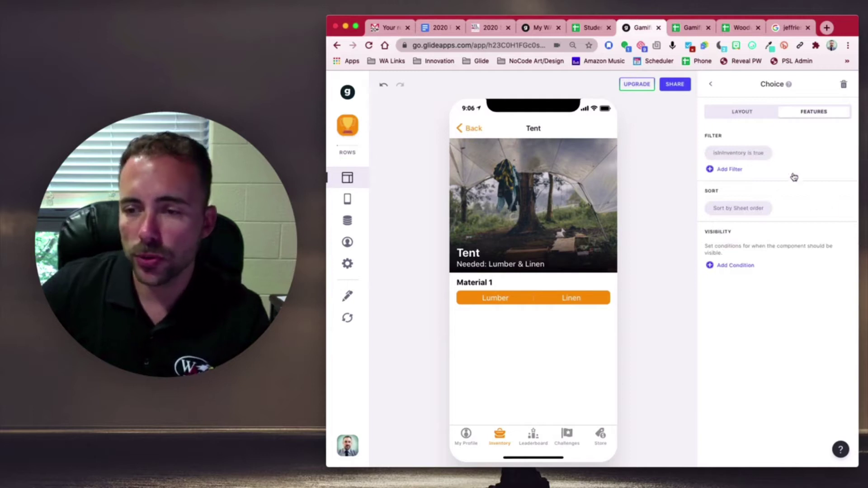
Duplicate the Material 1 Choice component as Material 2, writing to the itemChoice 2 column
left_click(710, 85)
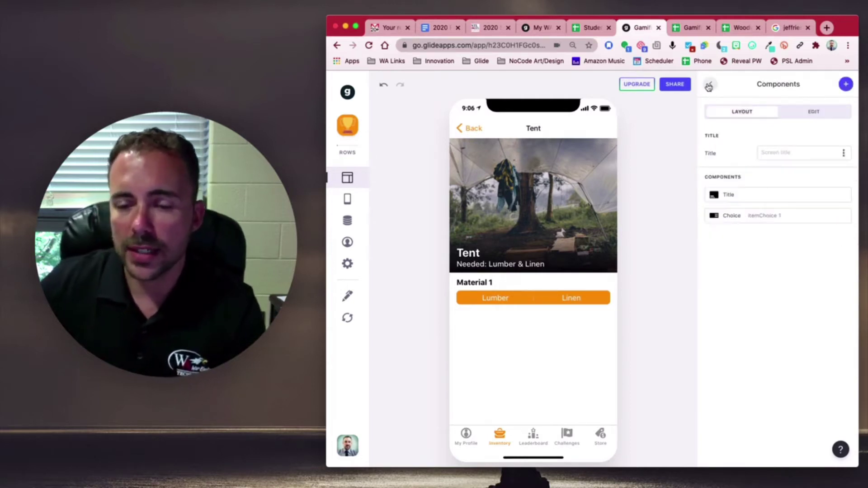
left_click(830, 216)
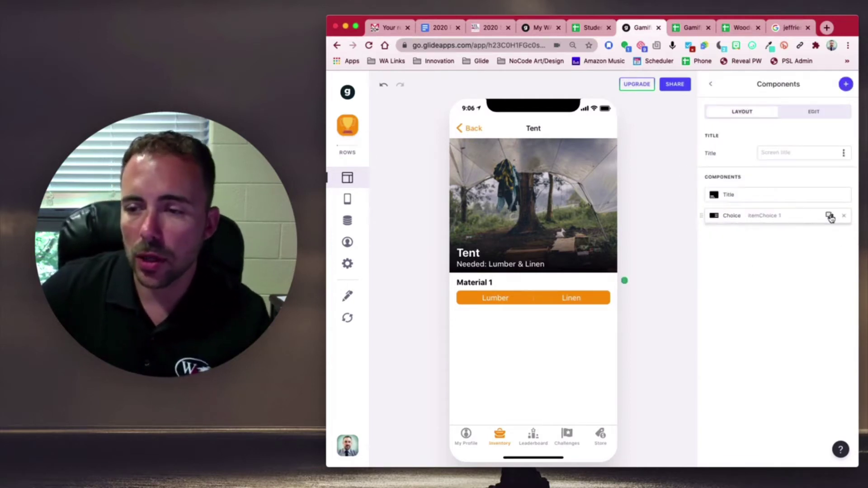
left_click(760, 238)
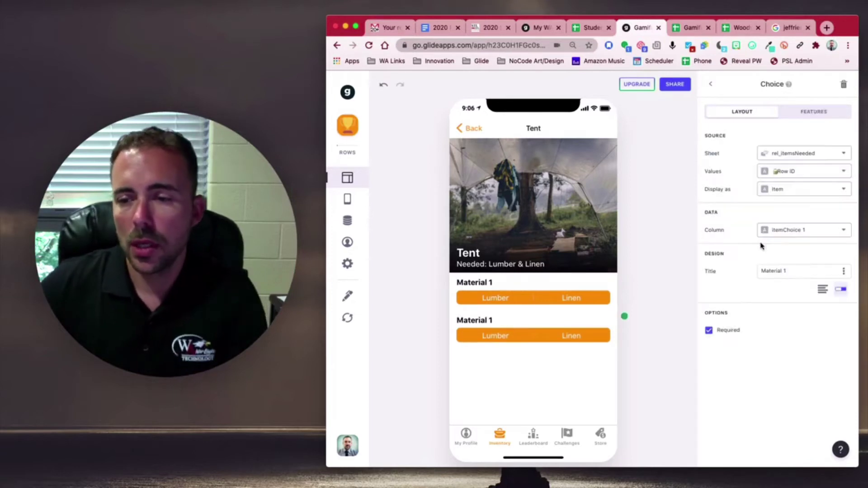
left_click(806, 270)
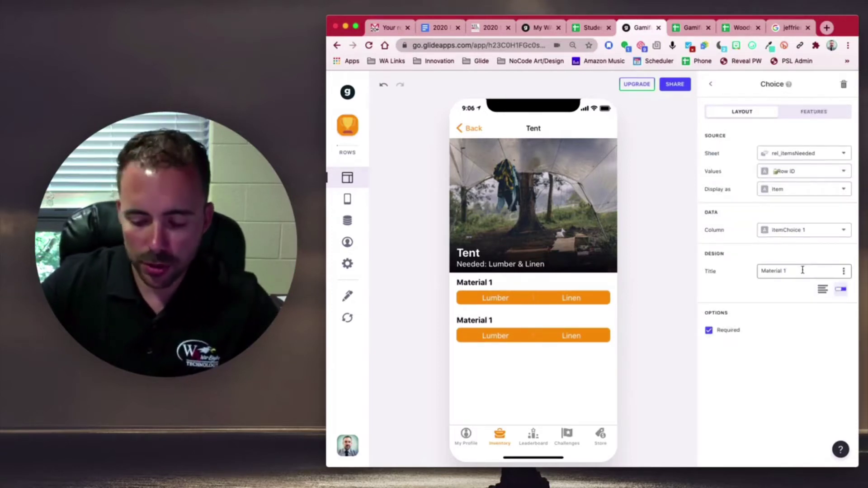
key("BackSpace")
type("2")
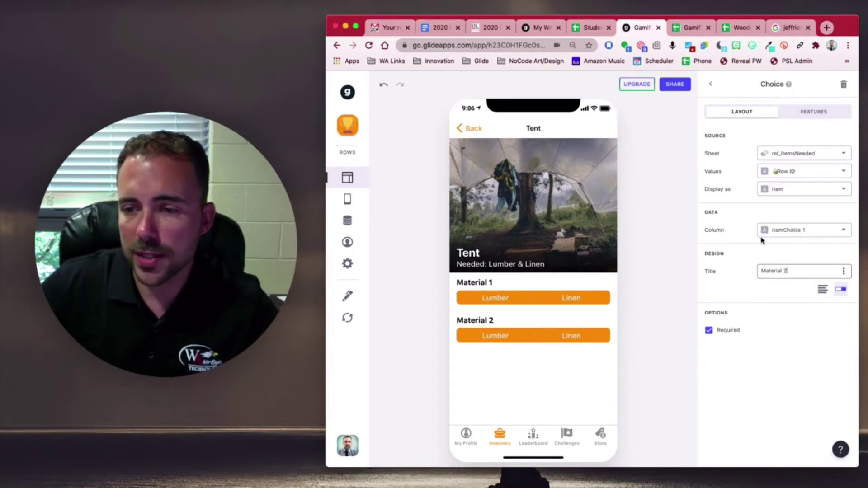
left_click(798, 231)
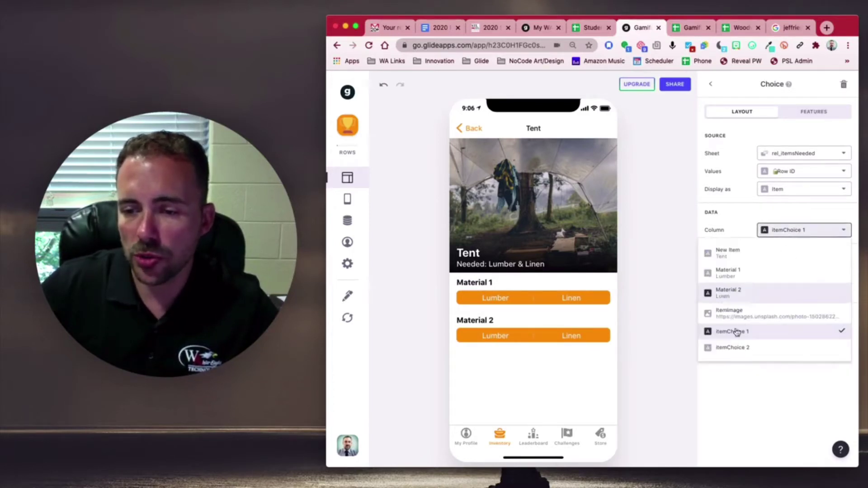
left_click(734, 348)
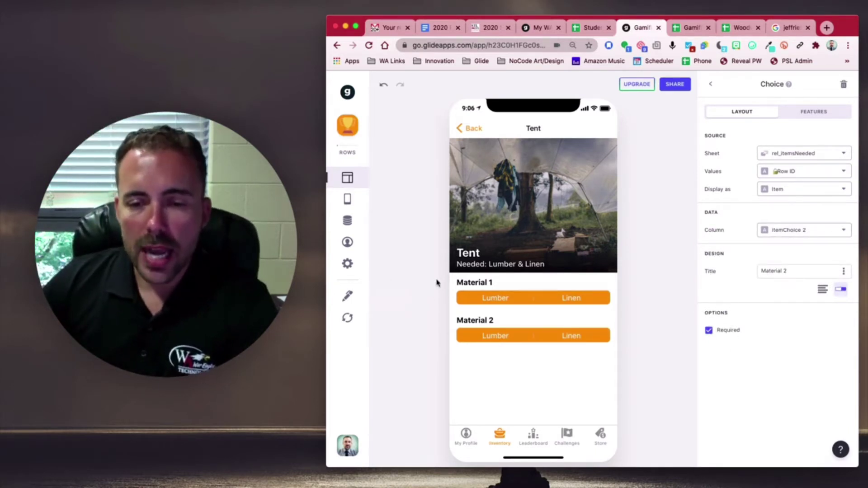
Test the preview by choosing Lumber for Material 1, and Linen followed by Lumber for Material 2
left_click(494, 299)
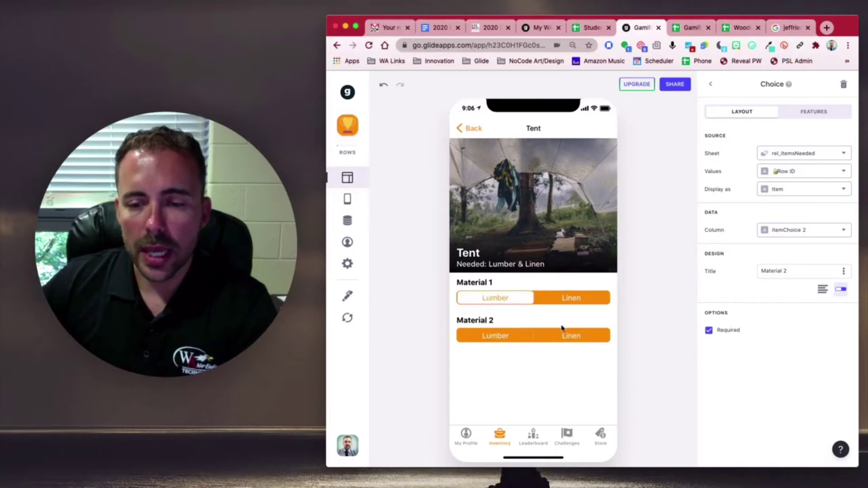
left_click(571, 336)
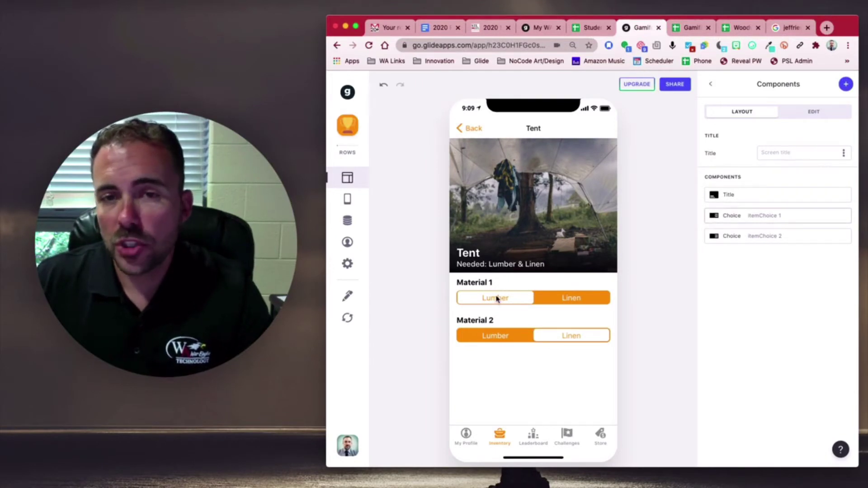
left_click(494, 337)
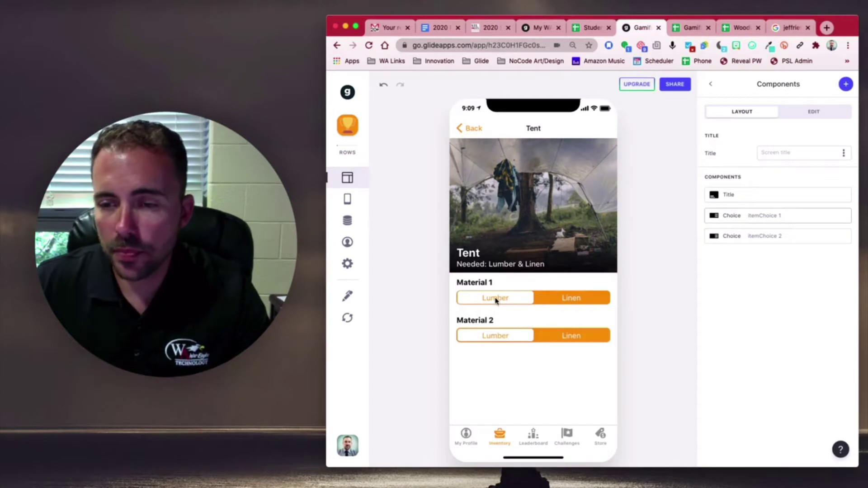
Add a second filter condition to the Material 2 choice: Row ID is not the screen's itemChoice 1
left_click(779, 242)
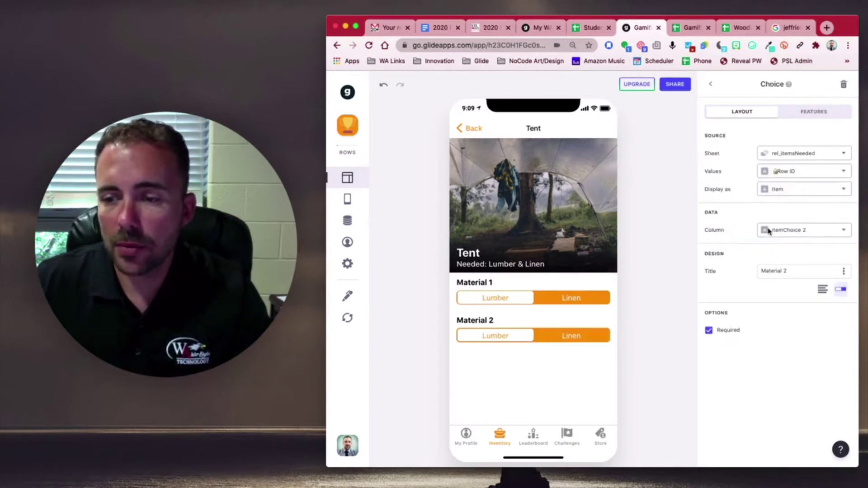
left_click(820, 114)
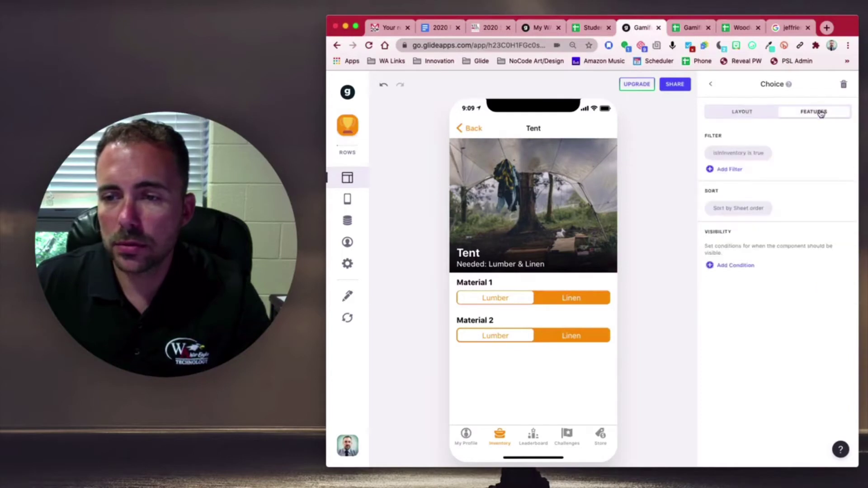
left_click(725, 173)
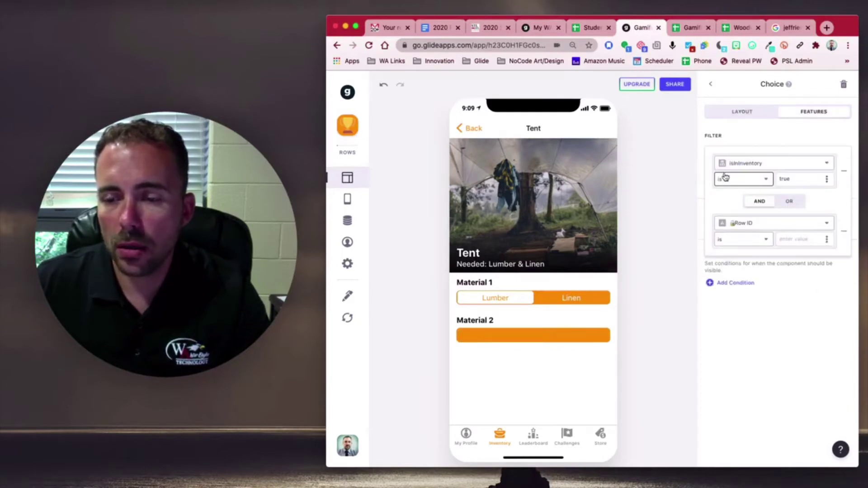
left_click(746, 244)
left_click(737, 277)
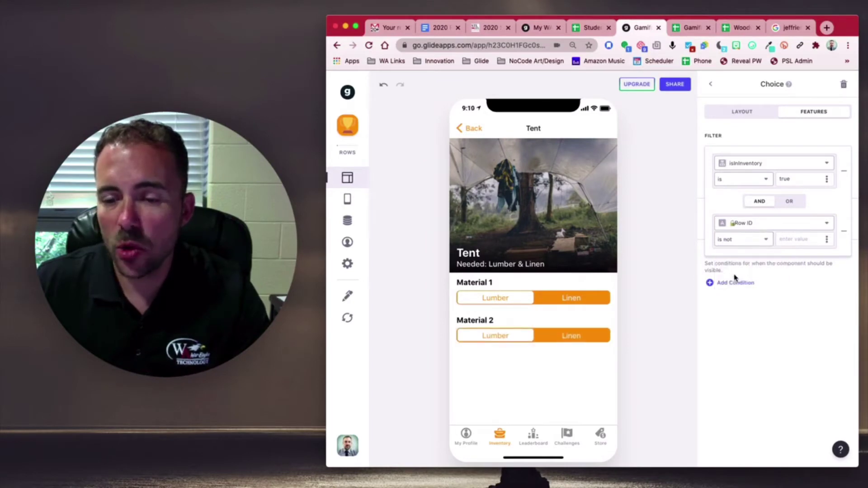
left_click(828, 240)
scroll(790, 333, "down", 3)
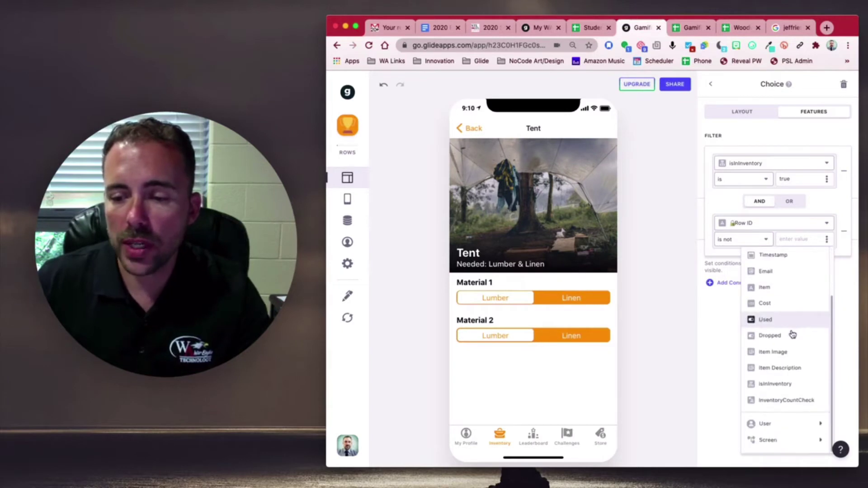
mouse_move(752, 439)
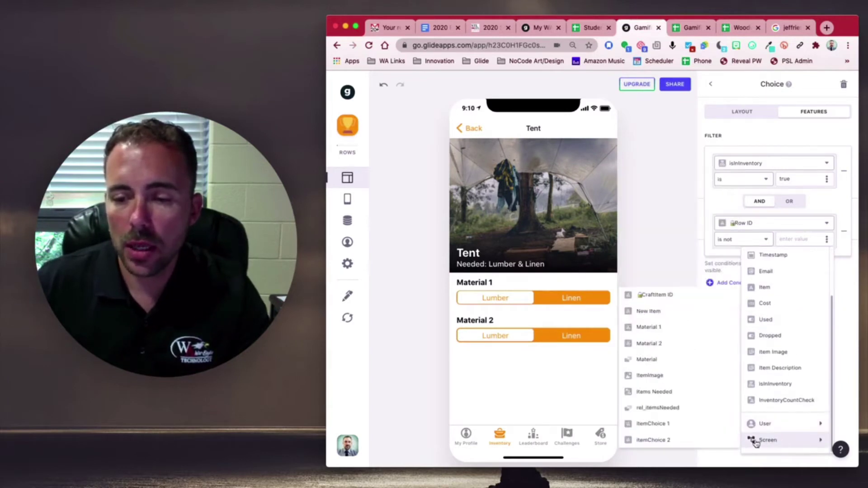
left_click(635, 425)
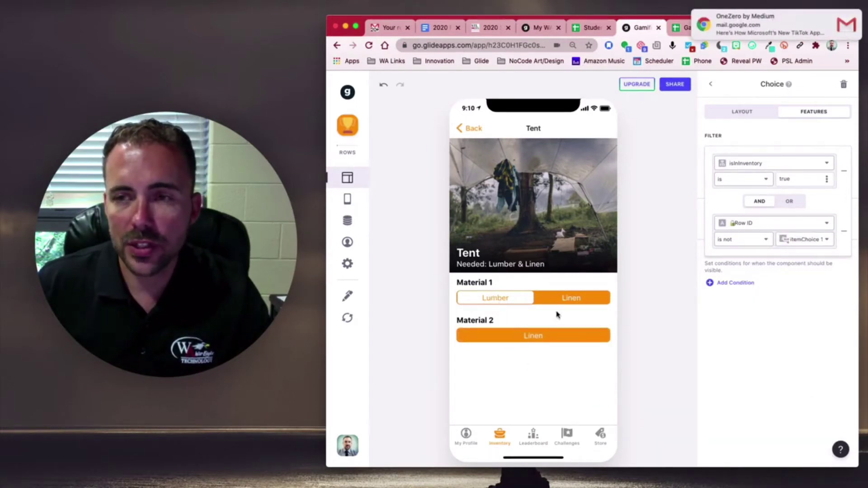
Test the Material 2 filter in the preview by alternating Material 1 between Linen and Lumber and choosing the remaining option
left_click(569, 301)
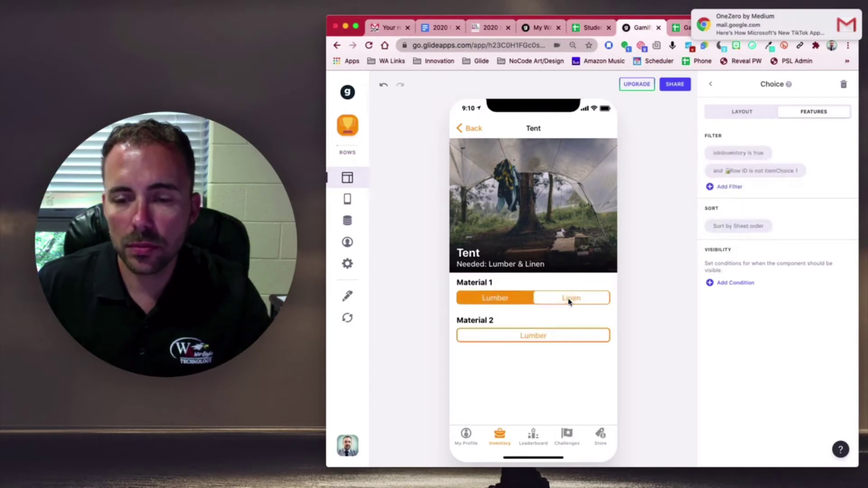
left_click(481, 299)
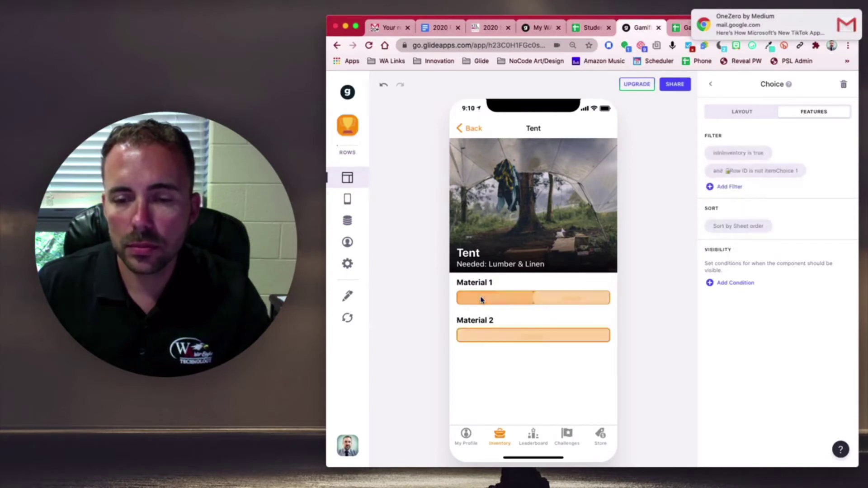
left_click(558, 298)
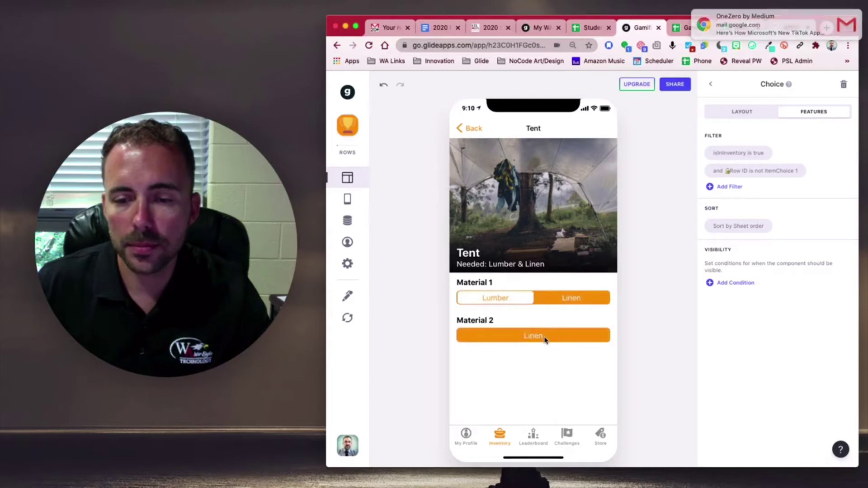
left_click(544, 339)
left_click(562, 300)
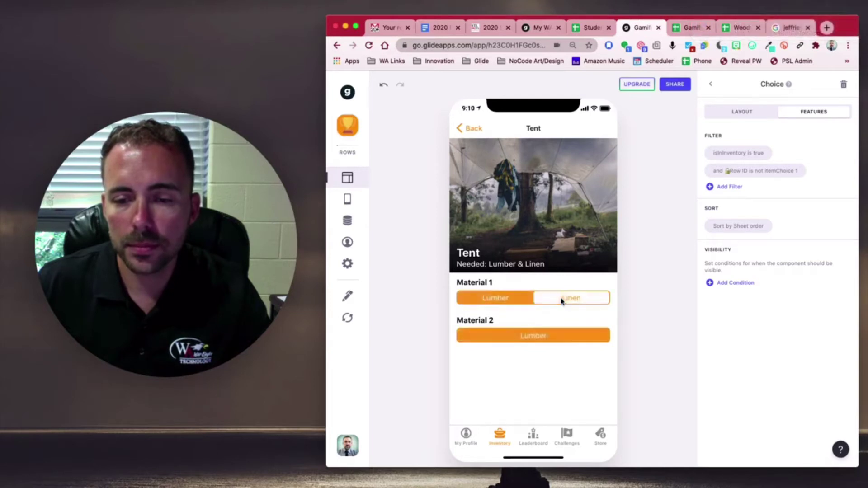
left_click(546, 337)
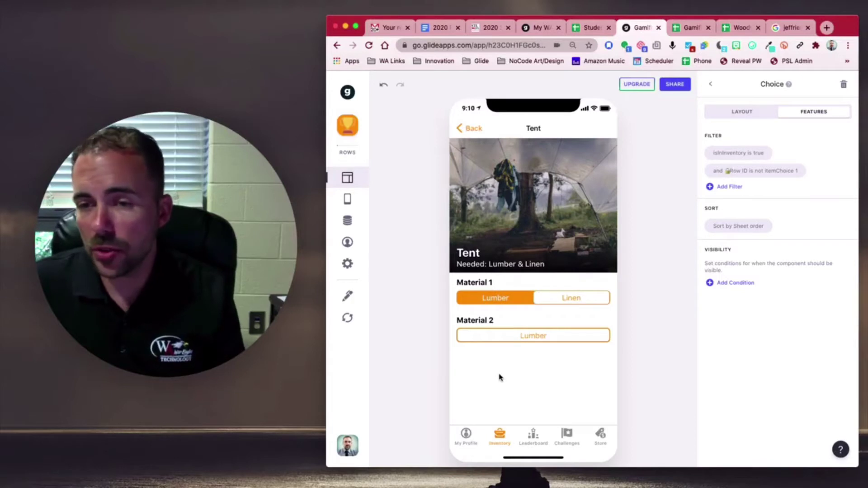
Add a Form Button component below the two choices on the Tent screen and title it Craft Item
left_click(710, 85)
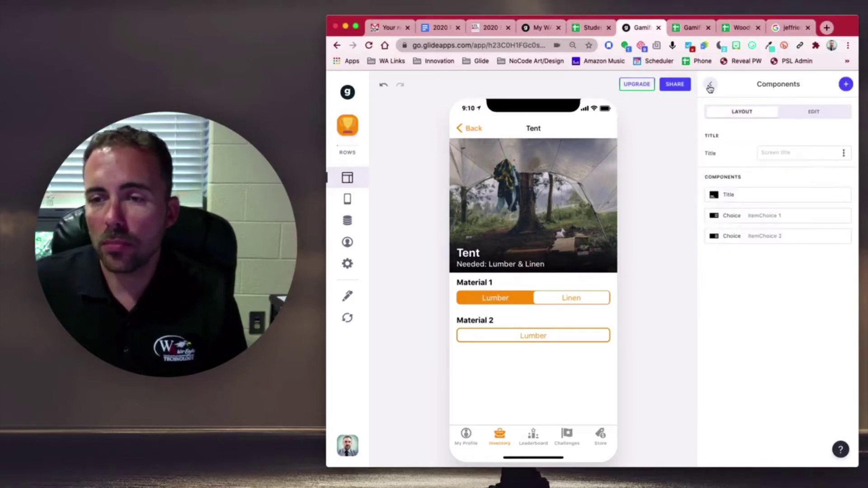
left_click(843, 85)
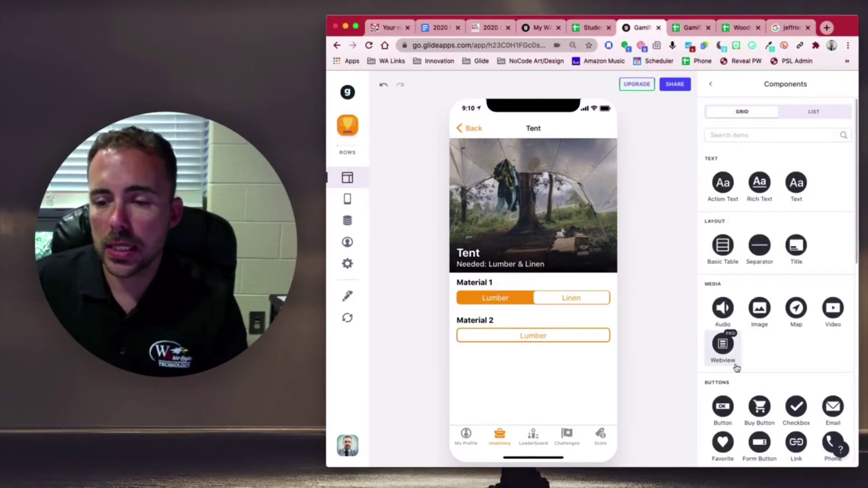
scroll(723, 344, "down", 3)
left_click(759, 383)
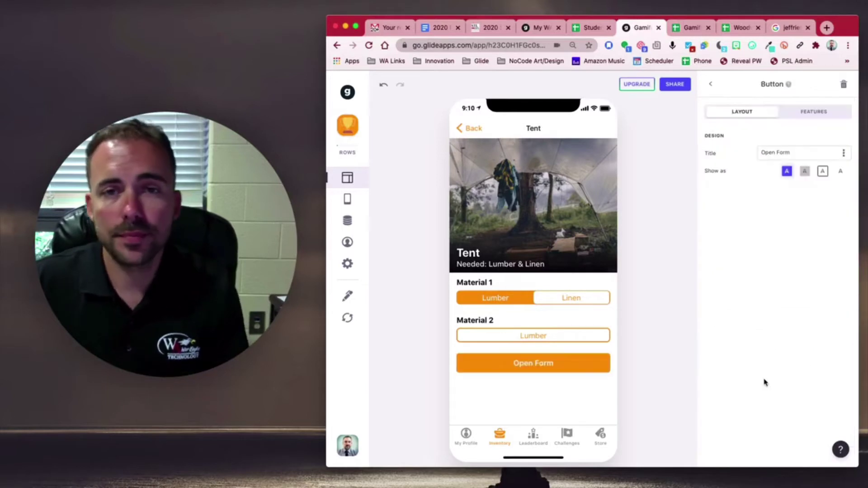
triple_click(776, 154)
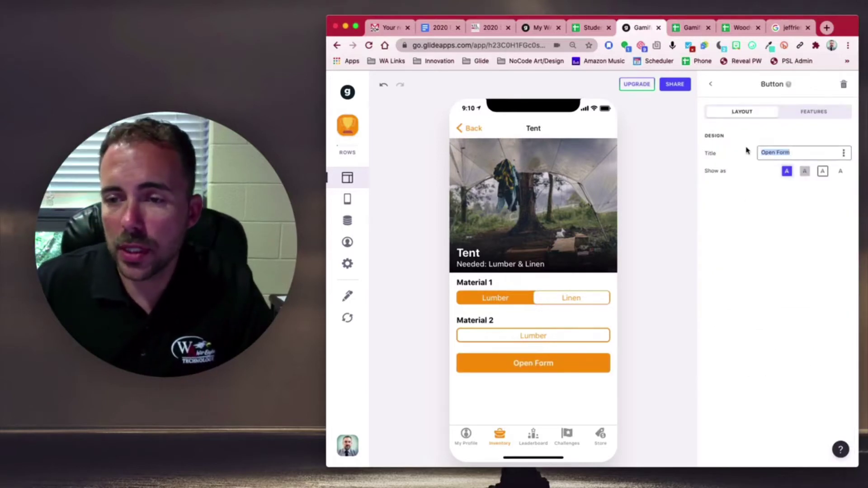
type("Craft Item")
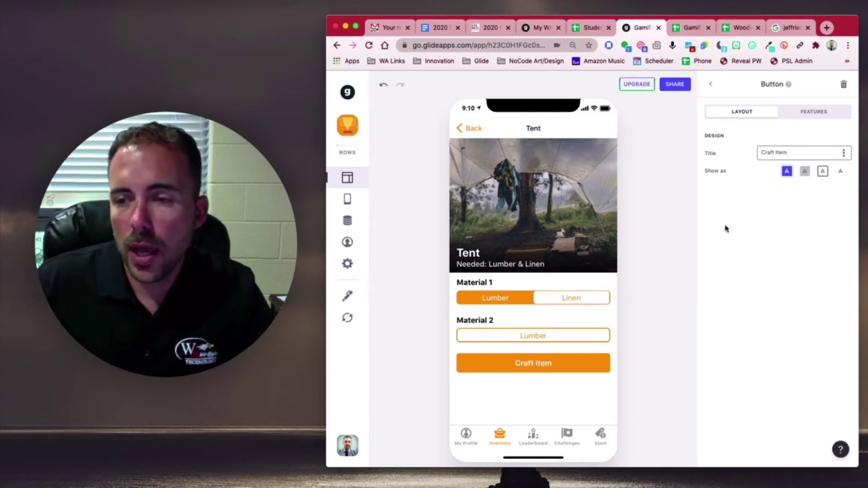
Open the Craft Item form from the Tent screen and set its destination sheet to Transactions
left_click(532, 367)
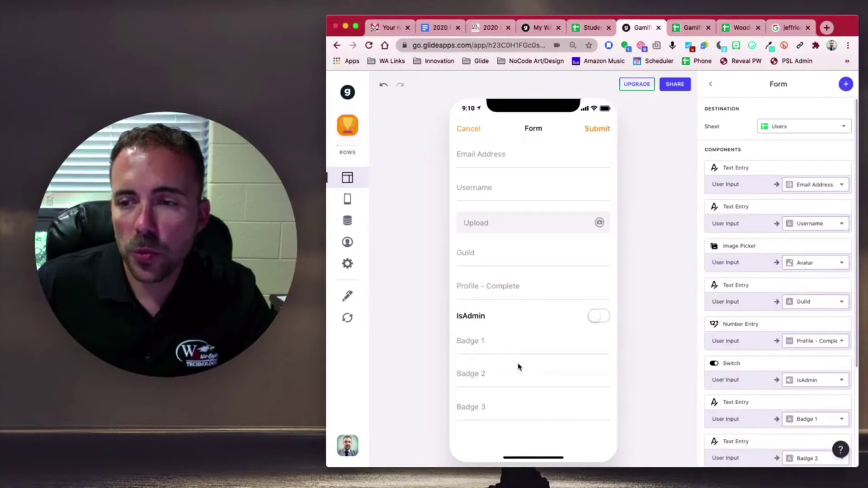
left_click(792, 127)
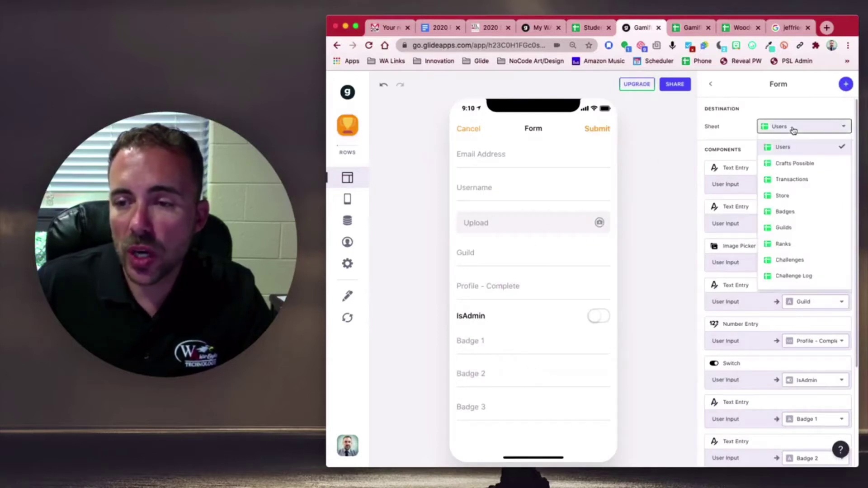
left_click(797, 183)
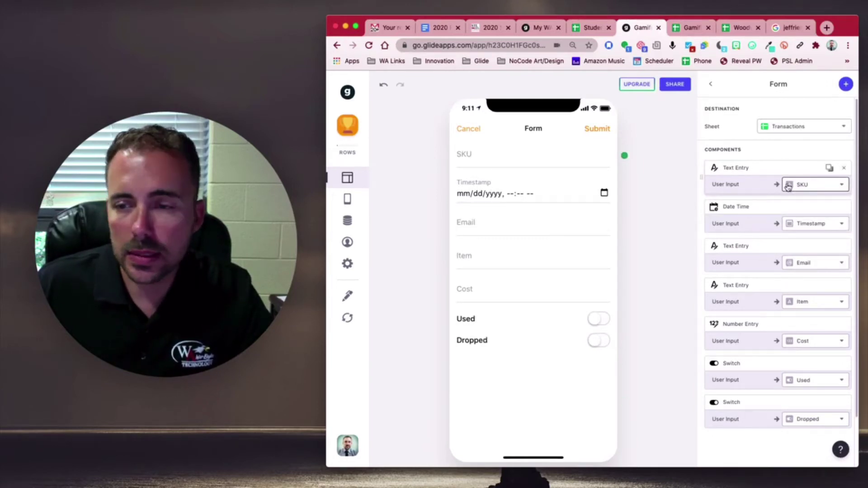
Remove all default entry components from the form: SKU, Timestamp, Email, Item, Cost, Used and Dropped
left_click(845, 169)
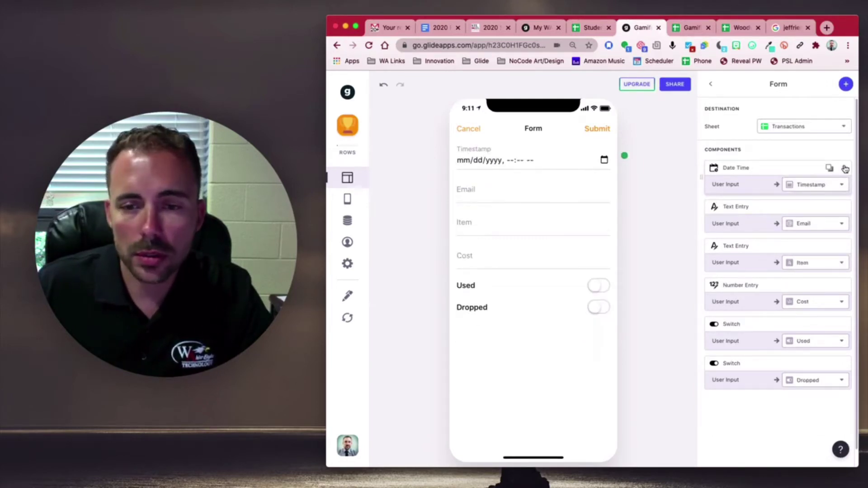
left_click(845, 169)
left_click(845, 169)
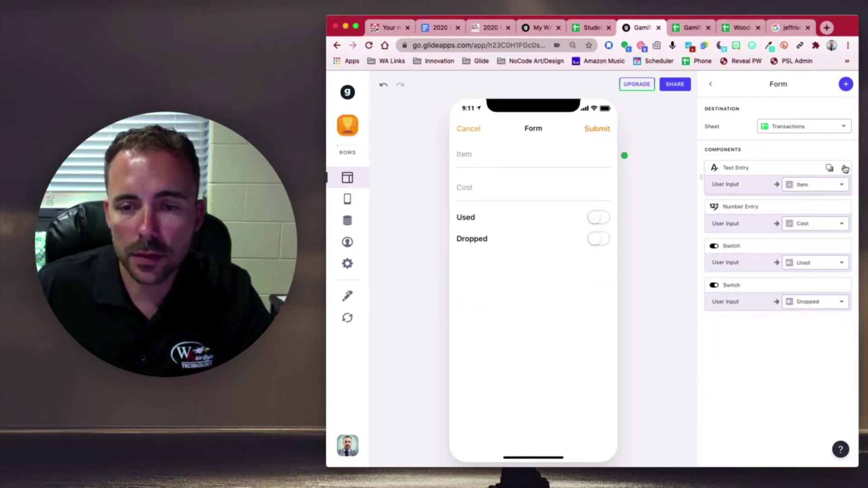
left_click(845, 169)
left_click(844, 169)
left_click(845, 169)
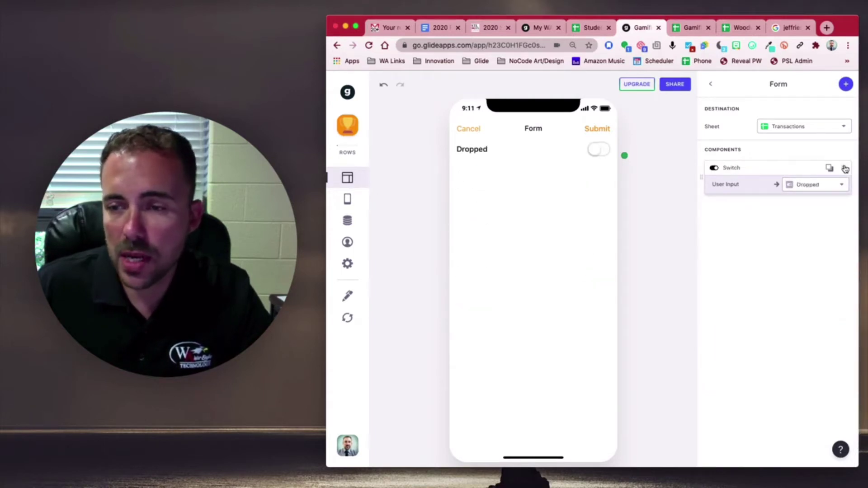
left_click(845, 169)
Add the CraftItem ID column value to the form, writing to the SKU column
left_click(845, 84)
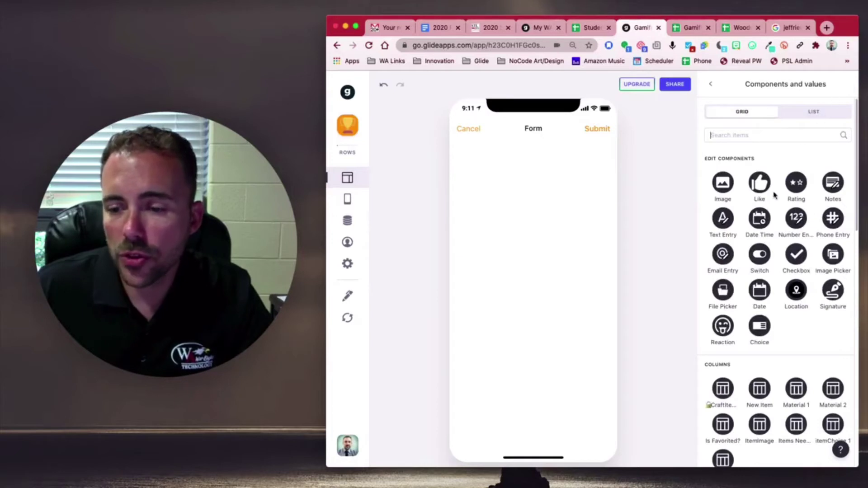
scroll(762, 320, "down", 3)
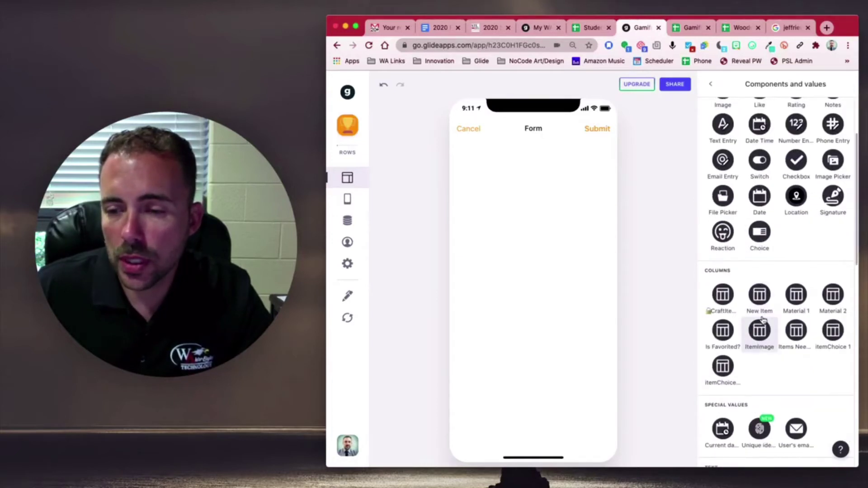
scroll(763, 320, "up", 1)
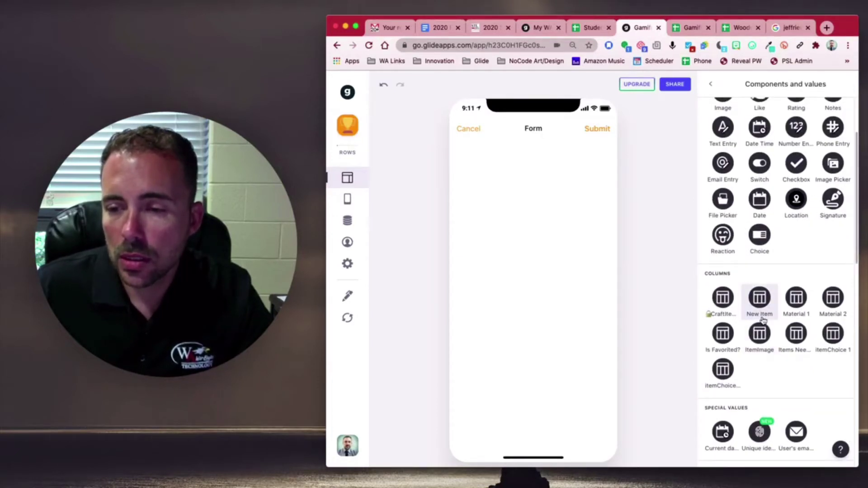
left_click(722, 297)
left_click(817, 205)
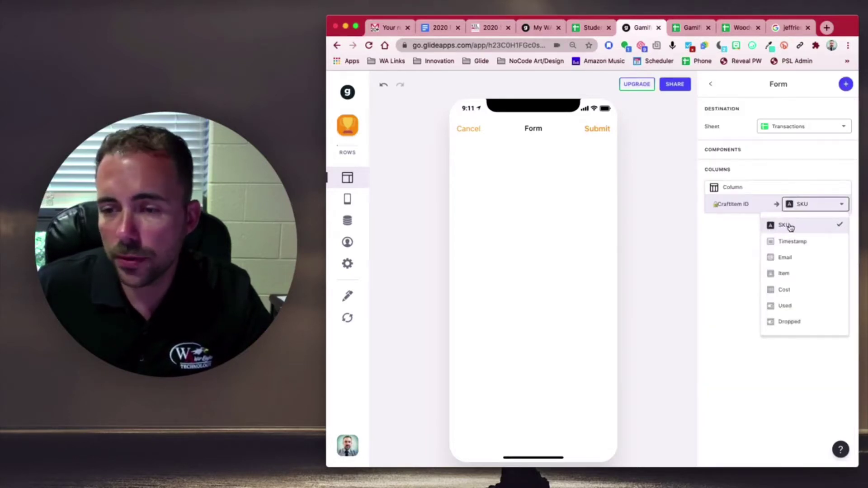
left_click(719, 240)
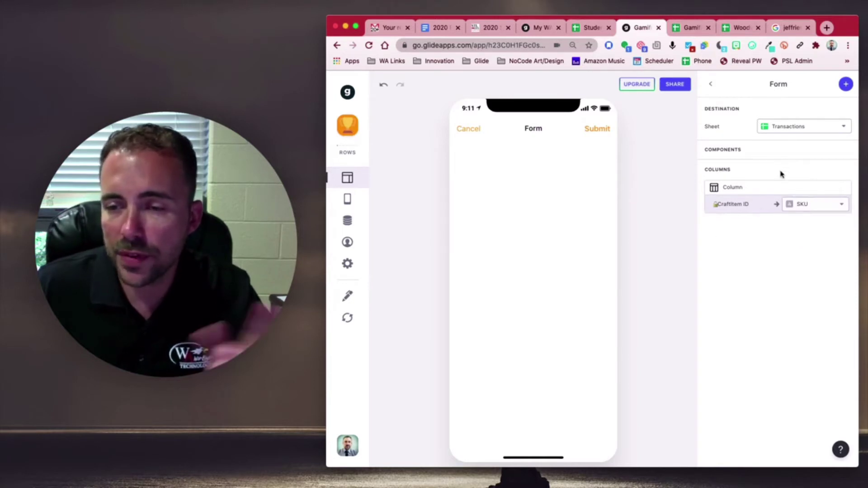
Add the New Item column value to the form and map it to the Item column
left_click(846, 85)
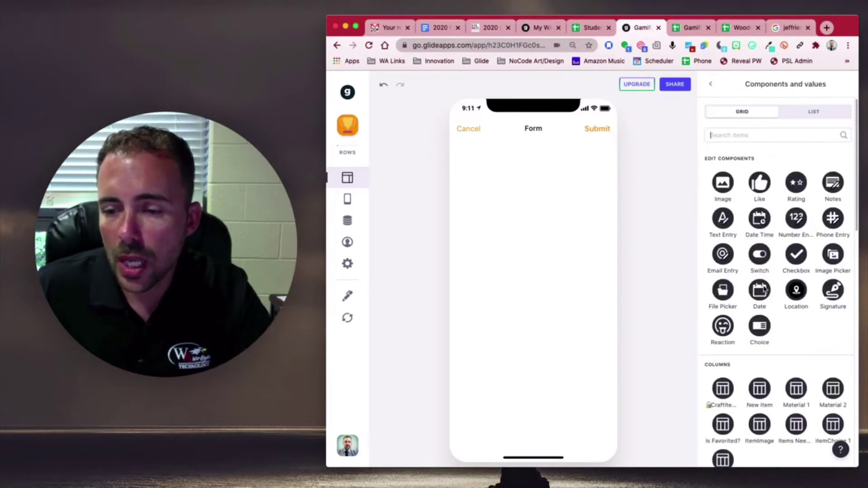
scroll(763, 352, "down", 3)
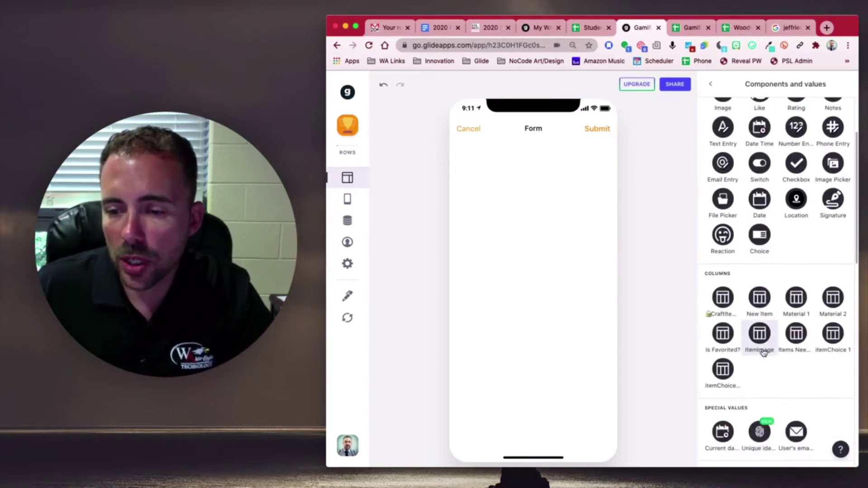
left_click(760, 298)
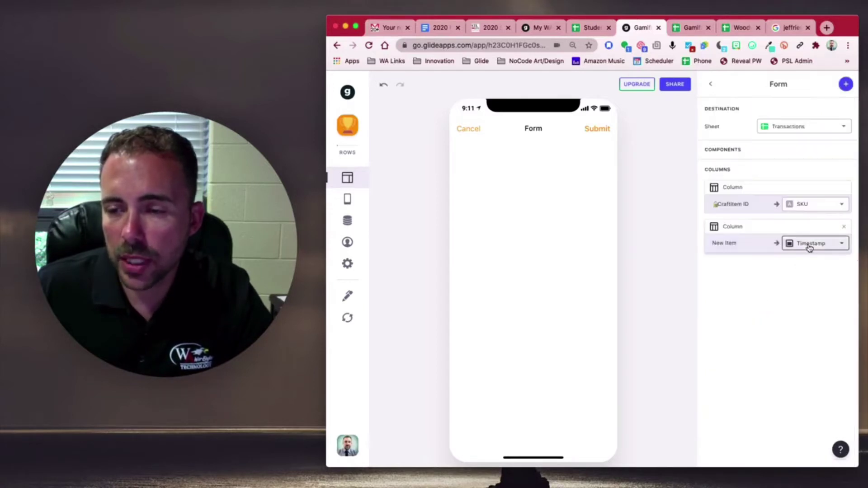
left_click(793, 244)
left_click(789, 313)
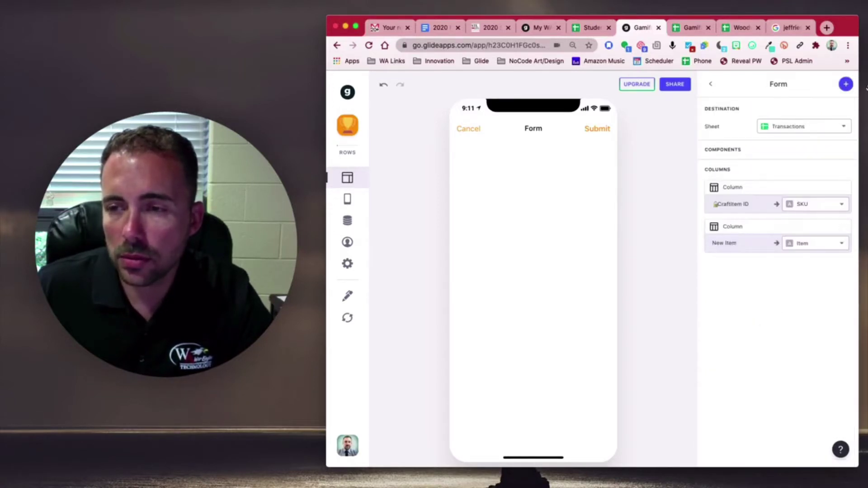
left_click(847, 87)
scroll(817, 271, "down", 3)
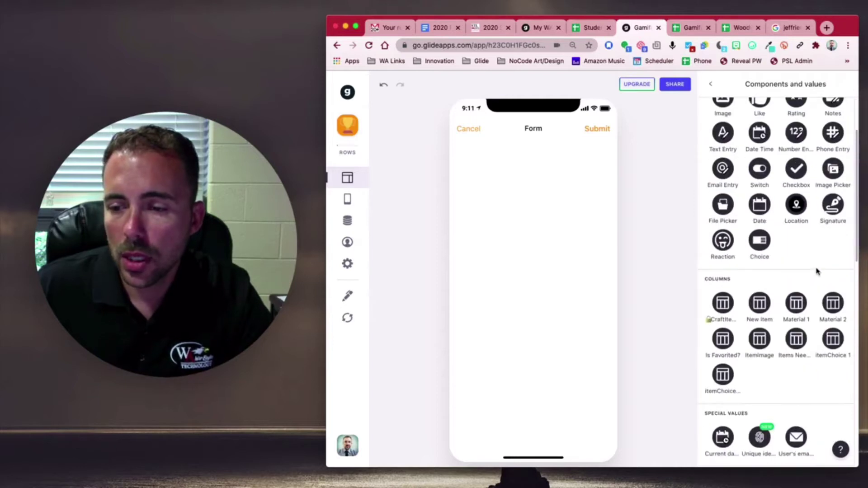
left_click(833, 338)
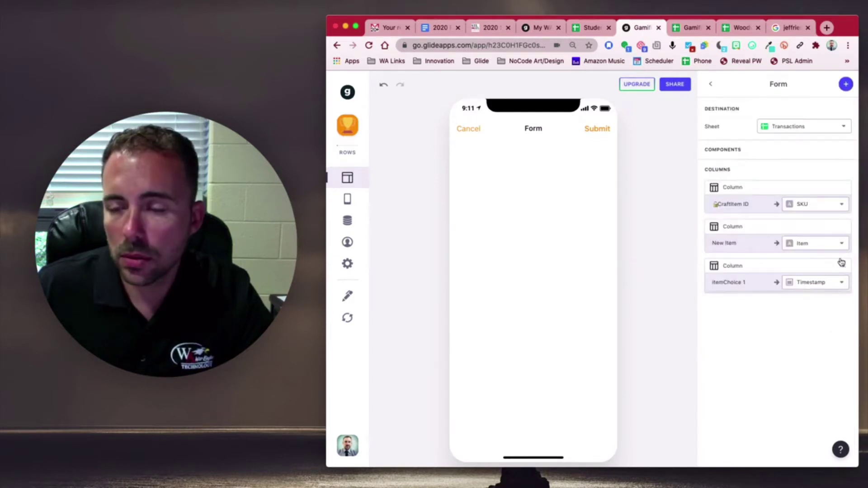
left_click(814, 285)
left_click(714, 361)
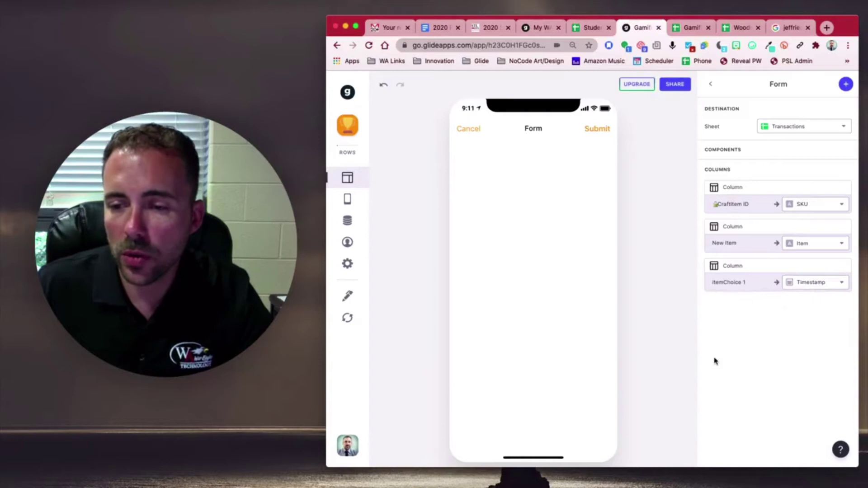
left_click(845, 268)
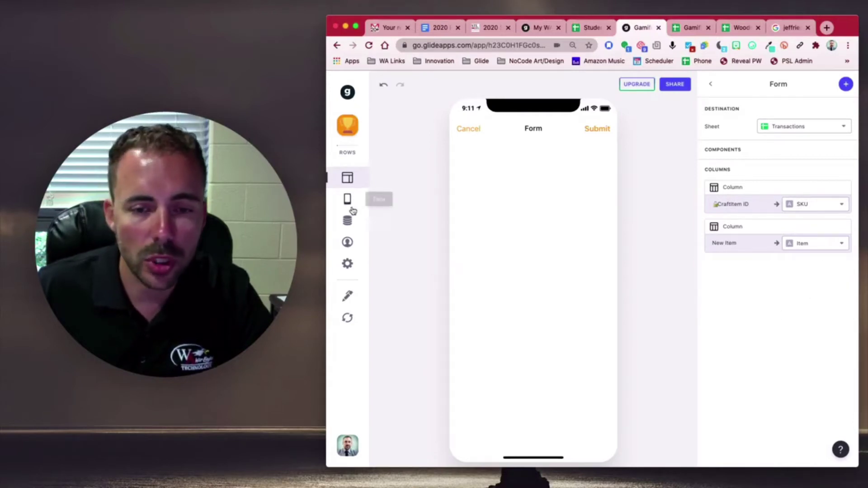
Add a text column labelled usedItemID 1 to the Transactions sheet in the data editor
left_click(352, 228)
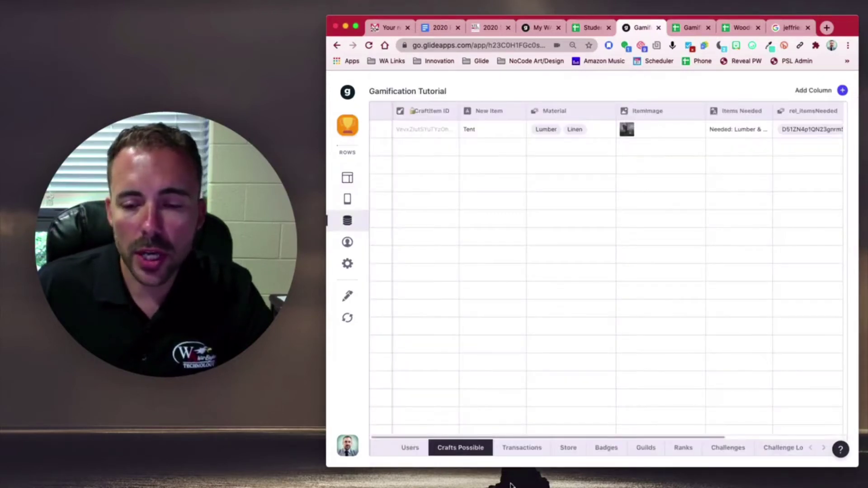
left_click(522, 452)
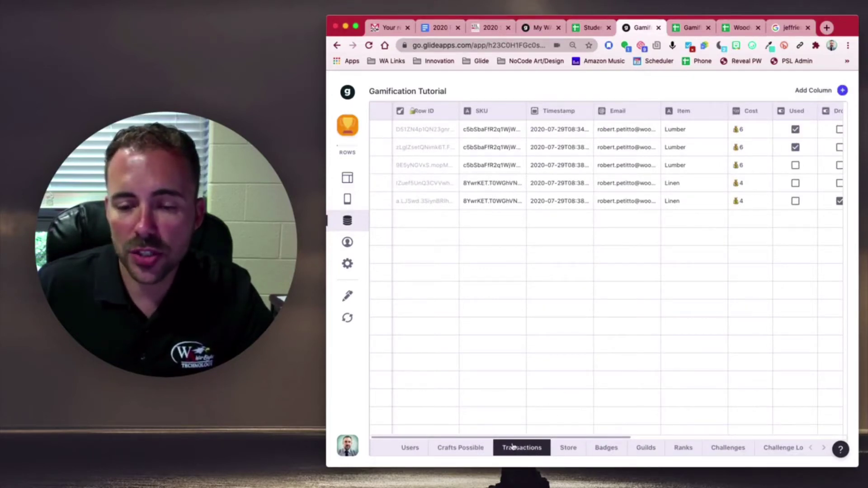
scroll(598, 374, "right", 10)
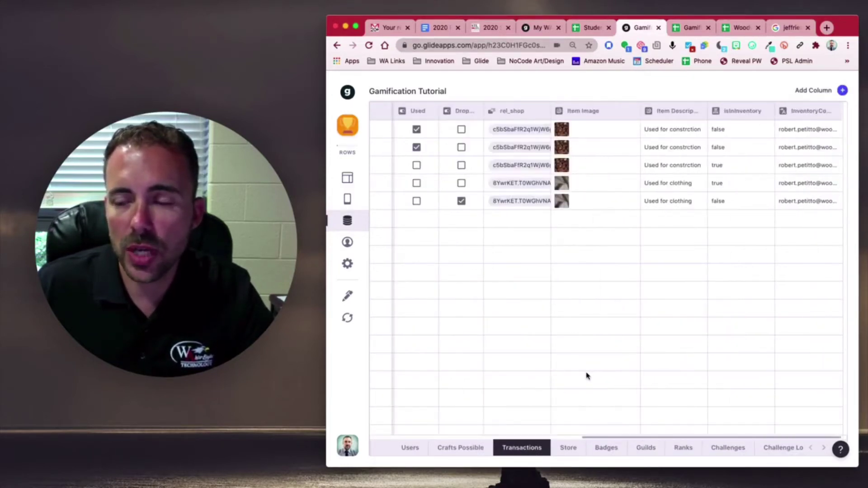
left_click(842, 91)
left_click_drag(730, 130, 660, 131)
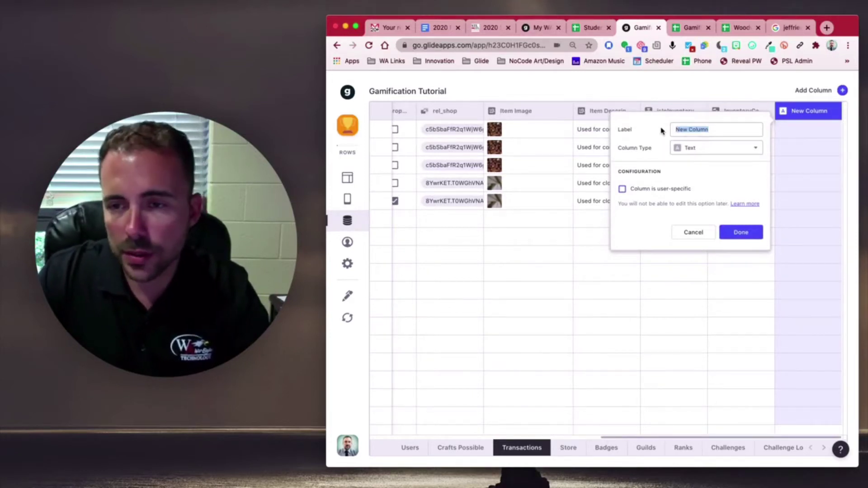
type("iteM")
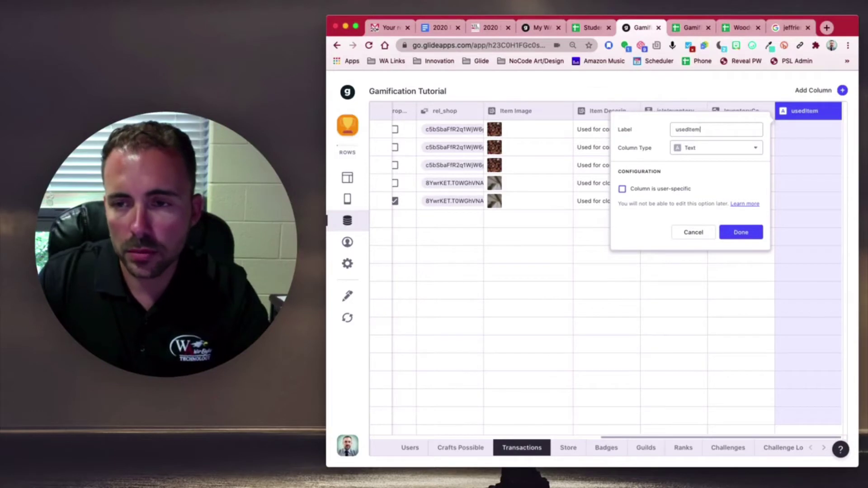
type("1")
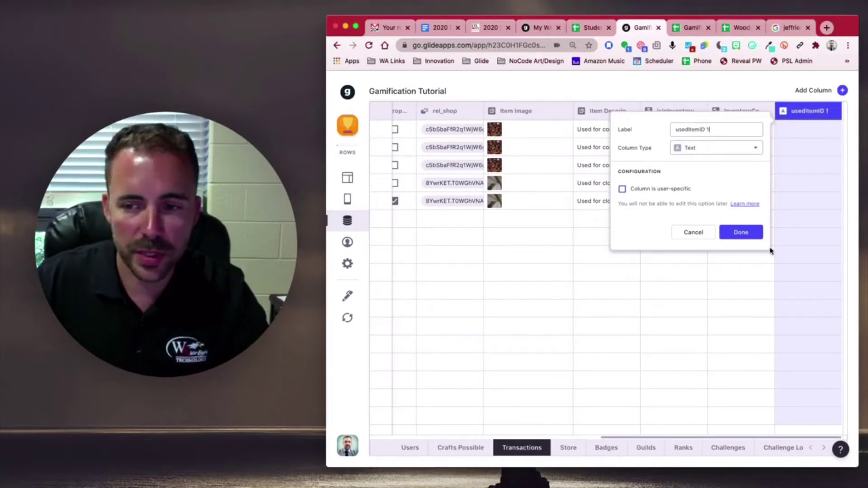
left_click(741, 234)
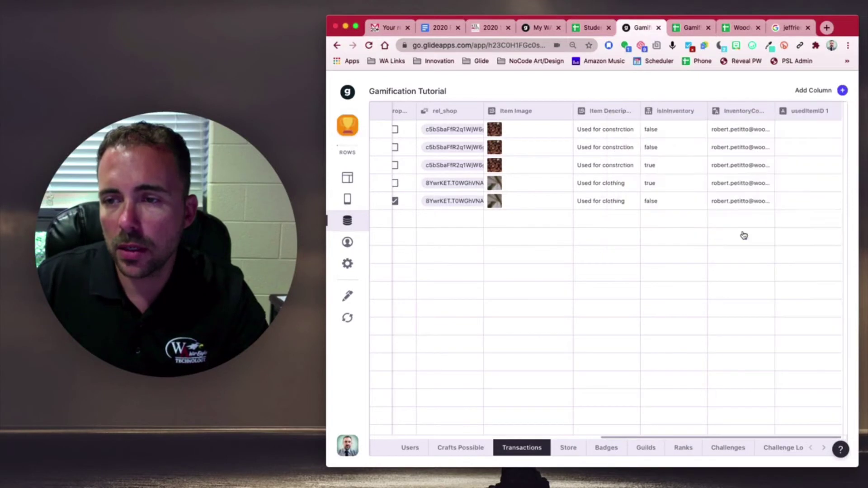
Add a second text column to Transactions labelled usedItemID 2, reusing the label copied from the usedItemID 1 column
left_click(833, 113)
left_click(811, 130)
left_click_drag(719, 129, 647, 134)
key("super+c")
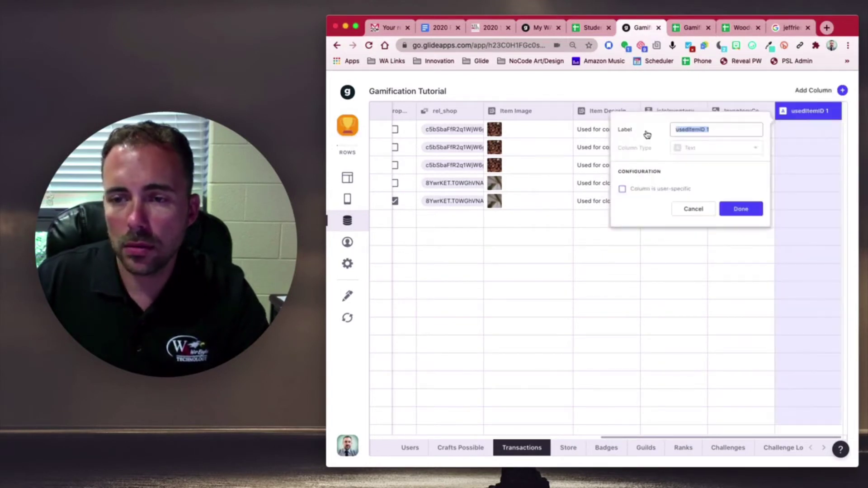
left_click(843, 91)
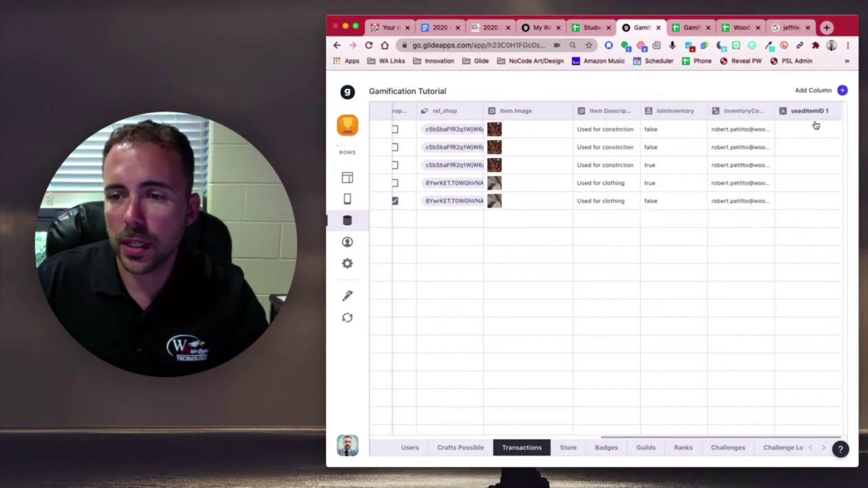
left_click_drag(748, 128, 645, 126)
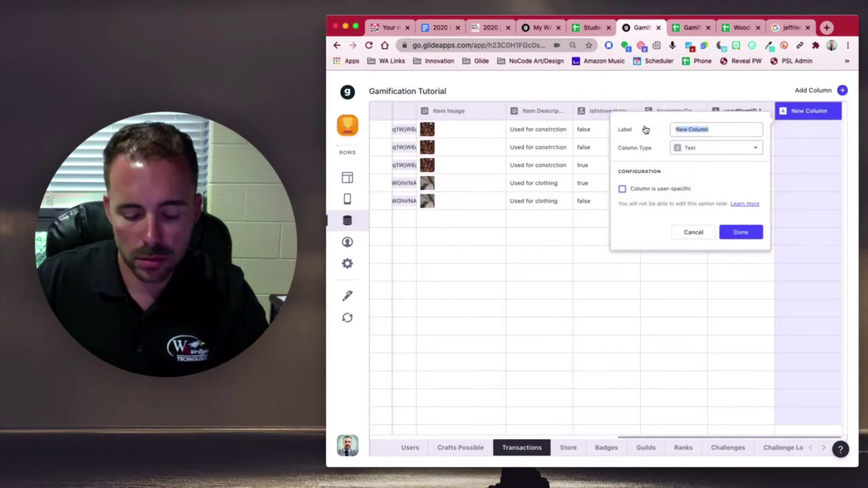
key("super+v")
key("BackSpace")
type("2")
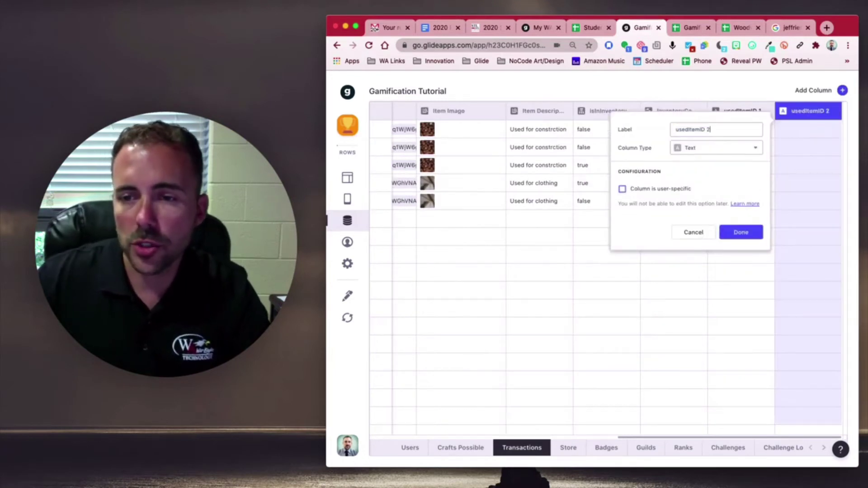
left_click(750, 233)
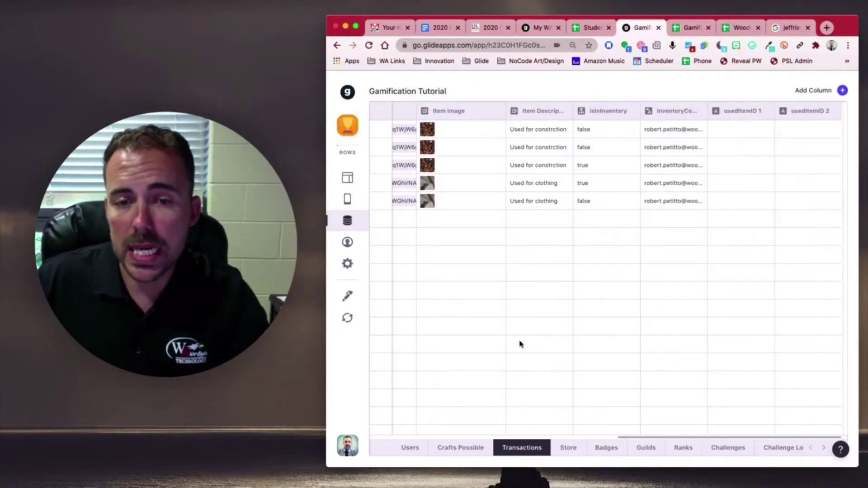
Check the usedItemID column in the Transactions sheet and return to the Craft Item form's layout
scroll(519, 343, "left", 10)
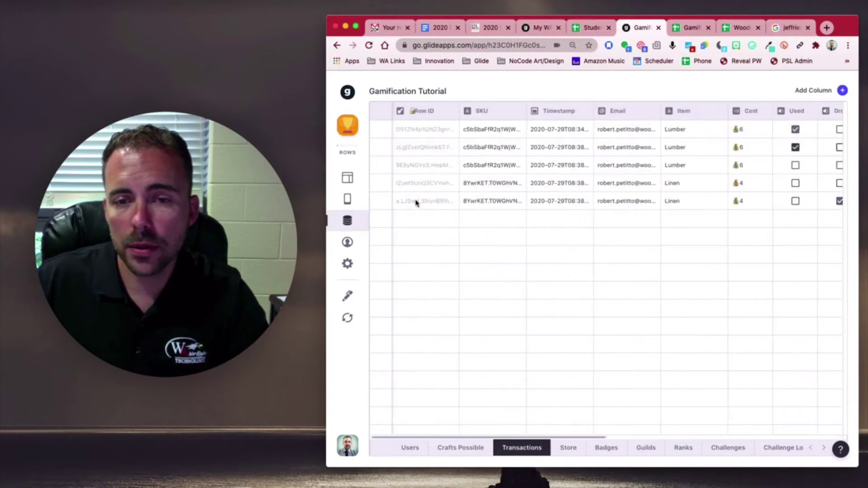
scroll(577, 239, "right", 10)
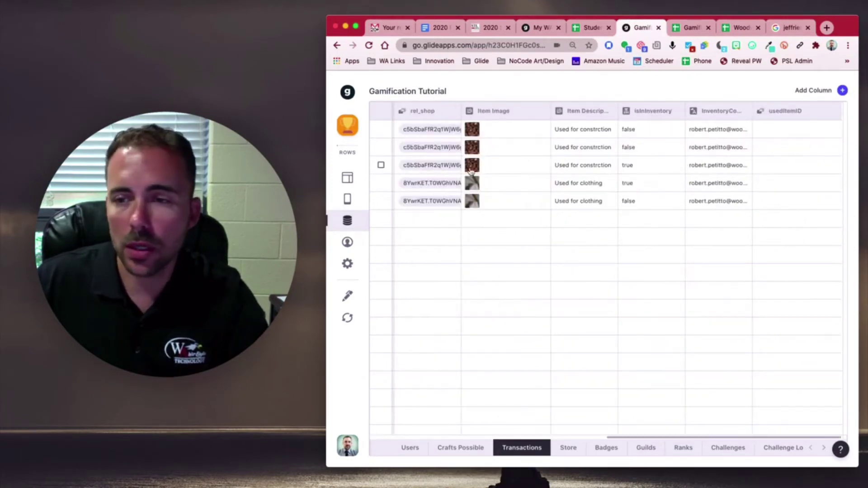
left_click(779, 112)
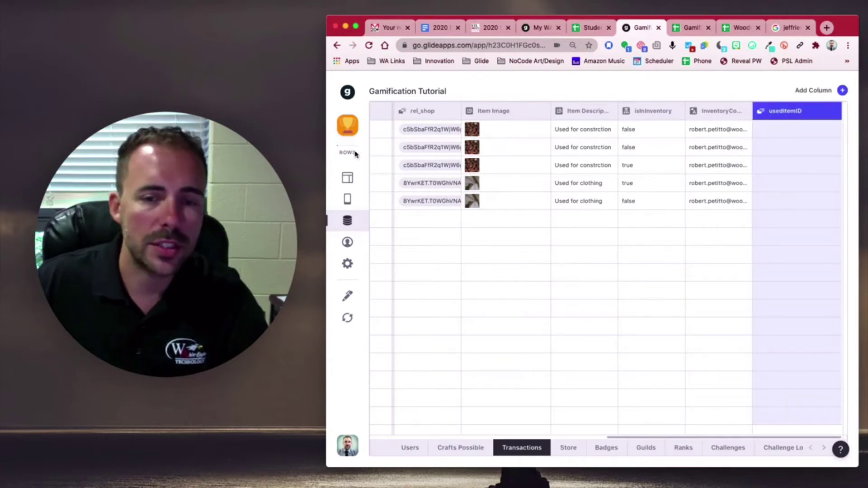
left_click(348, 179)
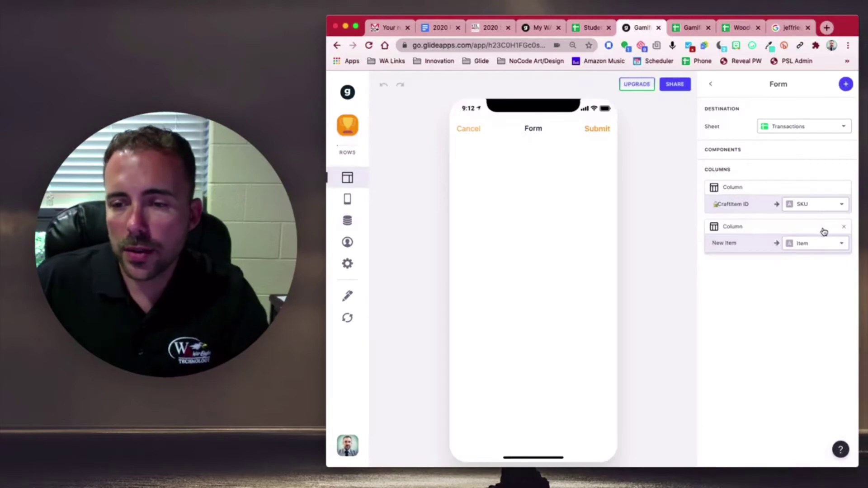
Add the itemChoice 1 column value to the form and map it to the usedItemID 1 column
left_click(845, 84)
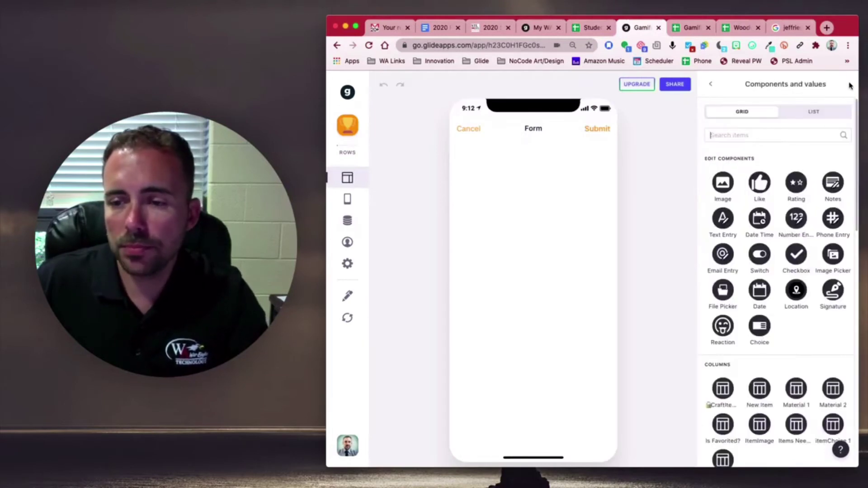
scroll(816, 282, "down", 3)
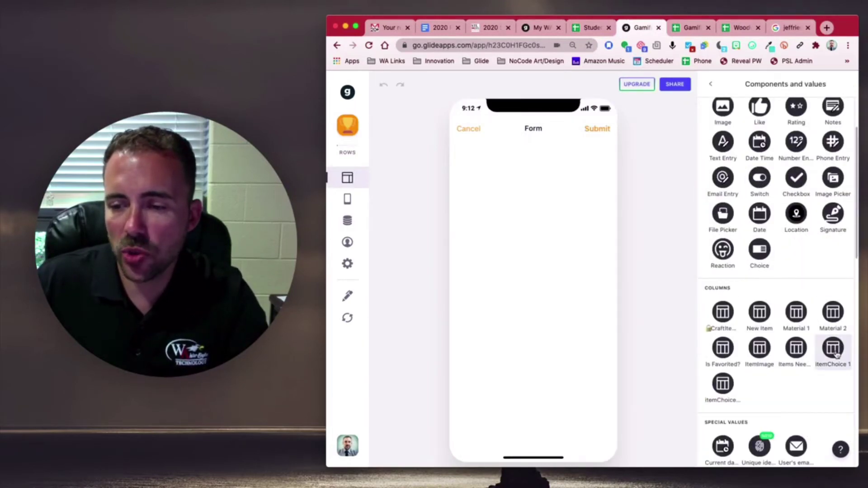
left_click(834, 357)
left_click(812, 282)
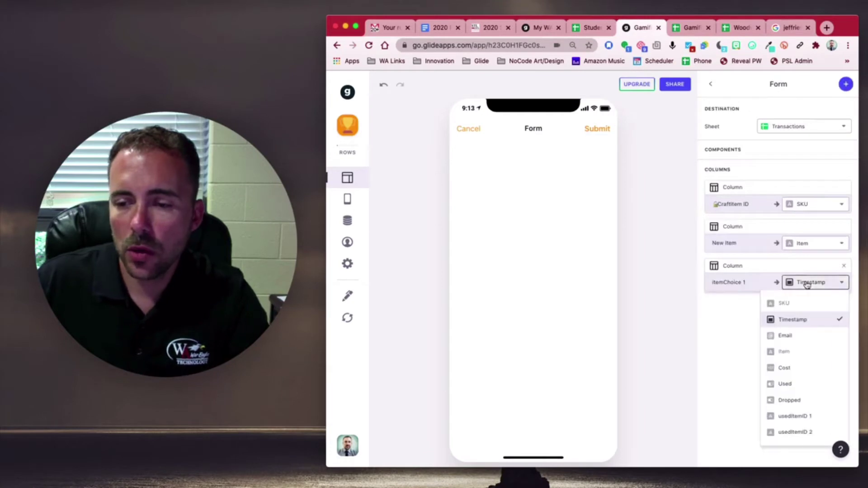
left_click(808, 420)
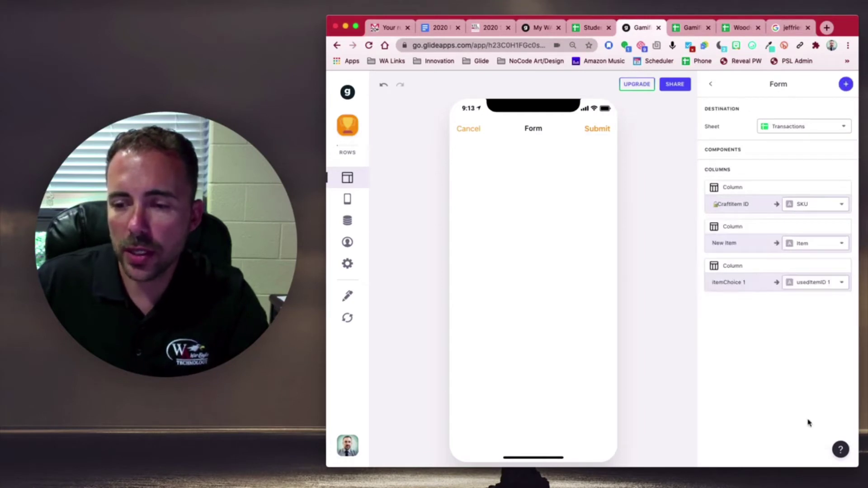
Add the itemChoice 2 column value to the form and map it to the usedItemID 2 column
left_click(844, 84)
scroll(813, 439, "down", 3)
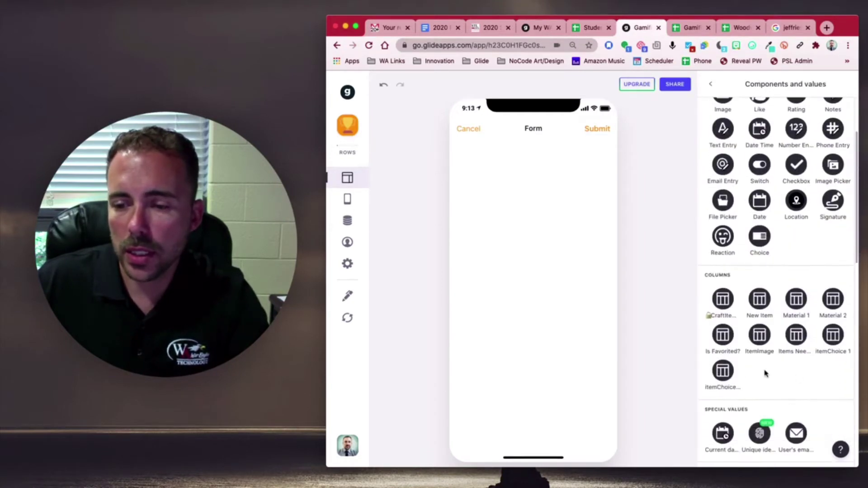
left_click(722, 372)
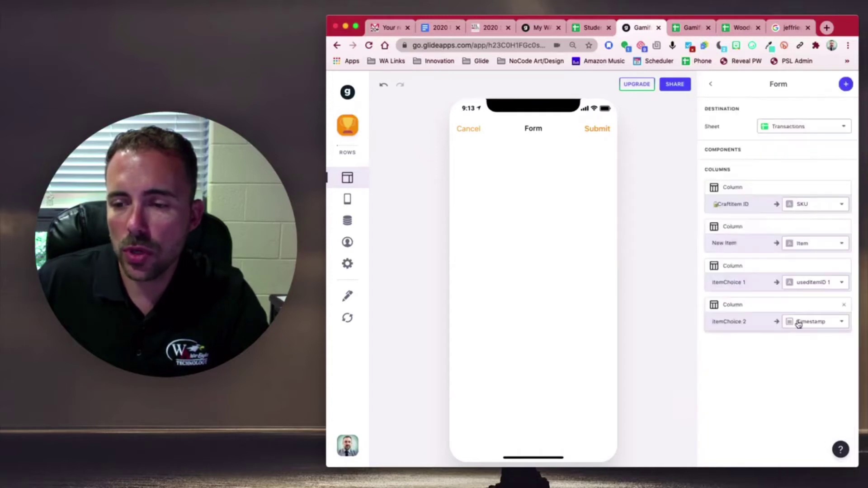
left_click(809, 321)
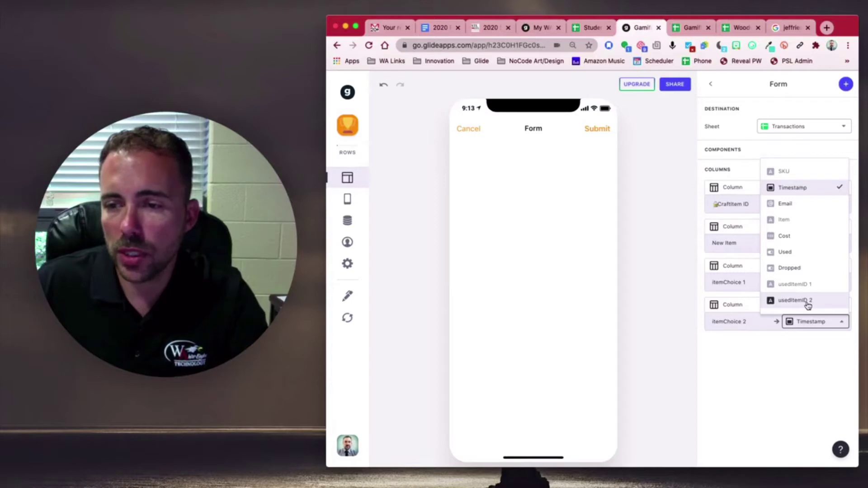
left_click(807, 300)
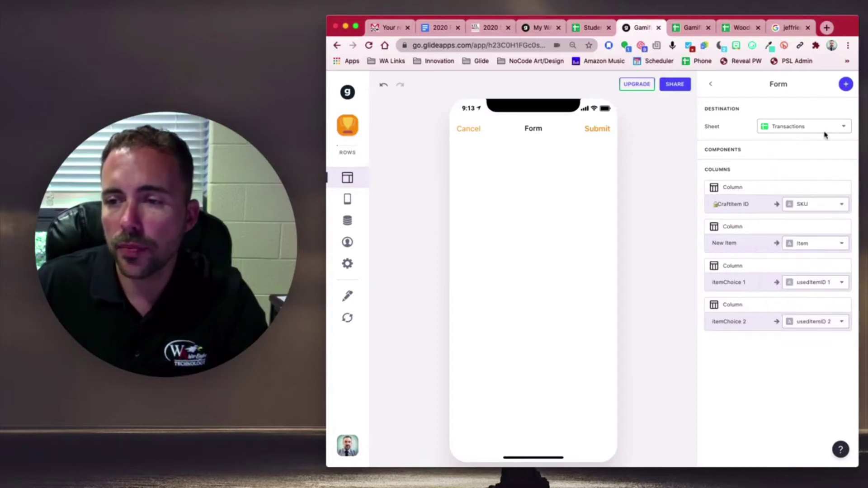
left_click(846, 84)
scroll(776, 345, "down", 5)
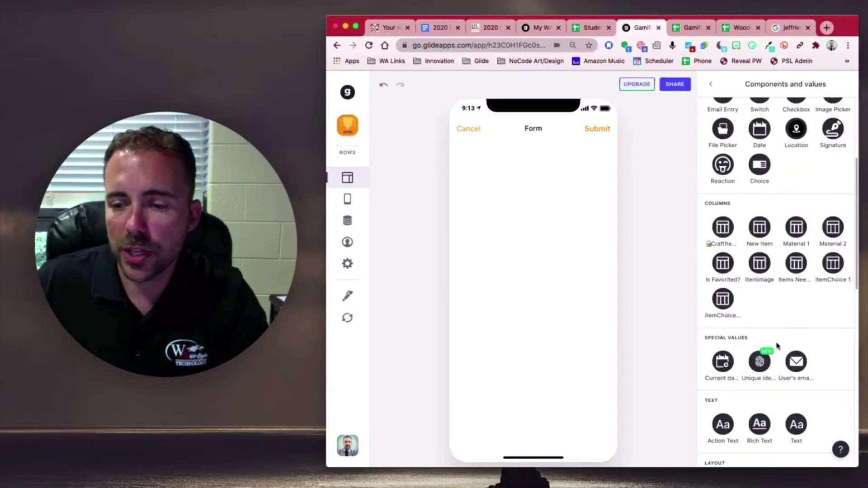
left_click(798, 362)
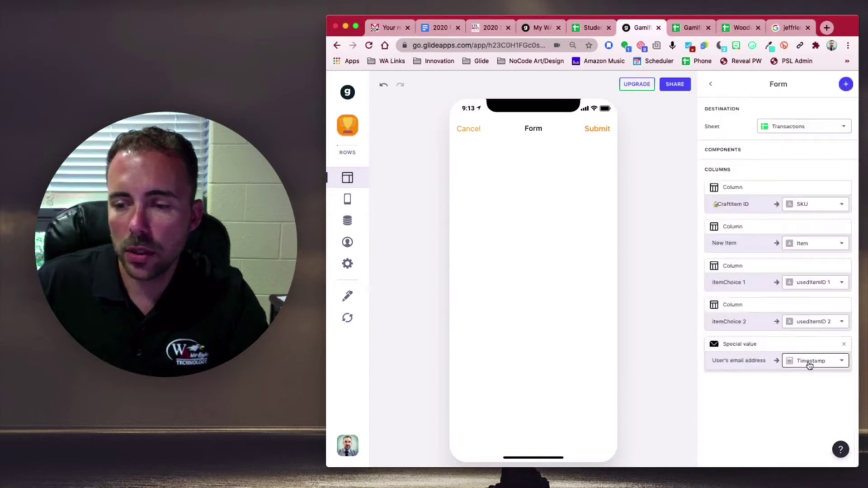
left_click(808, 361)
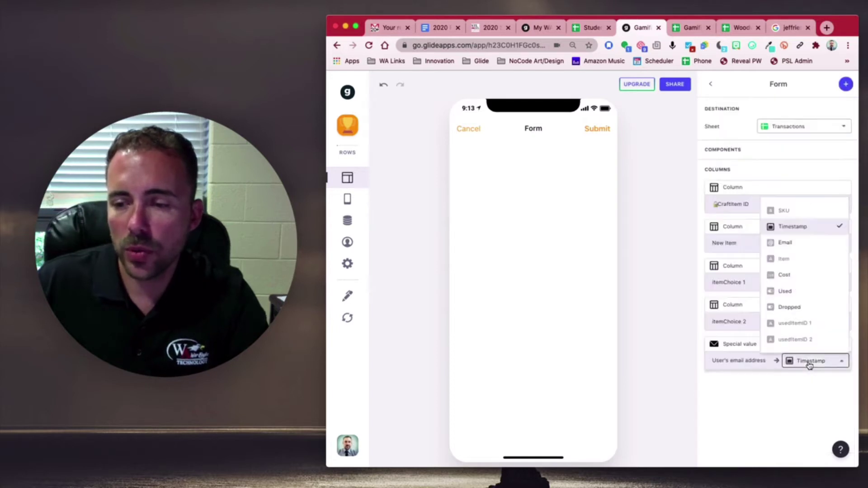
left_click(794, 245)
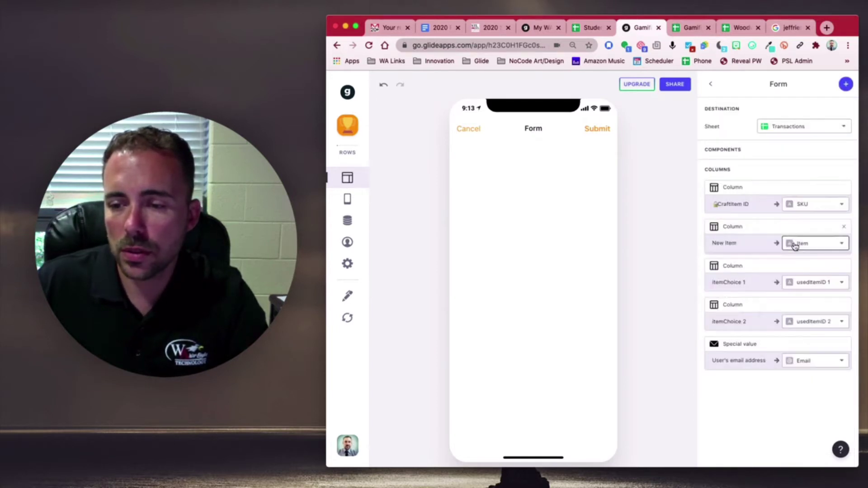
Add the Current date/time special value to the form, mapped to the Timestamp column
left_click(845, 85)
scroll(772, 399, "down", 3)
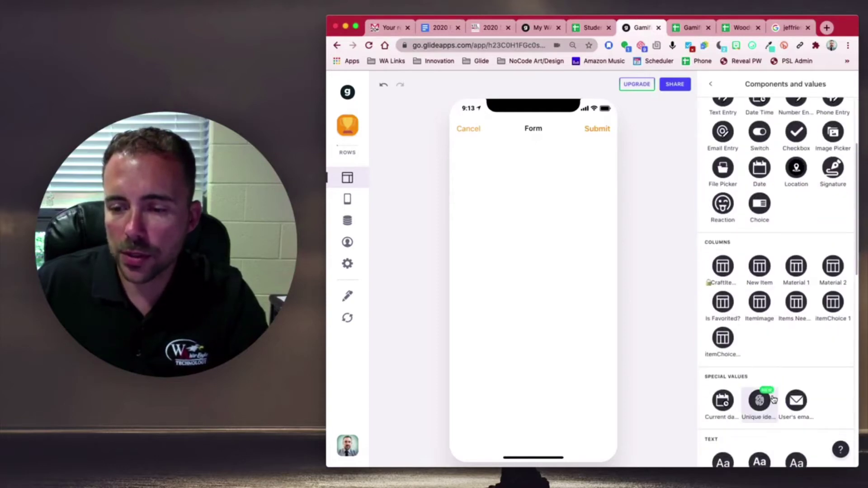
left_click(719, 404)
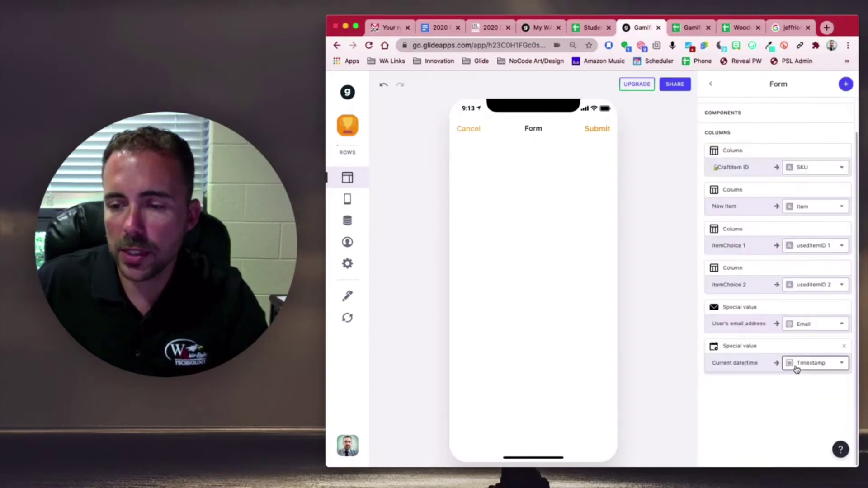
left_click(819, 364)
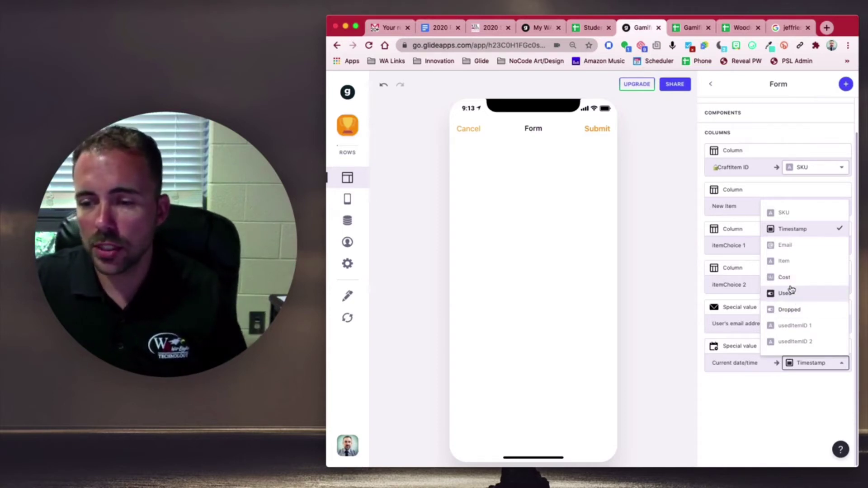
left_click(822, 431)
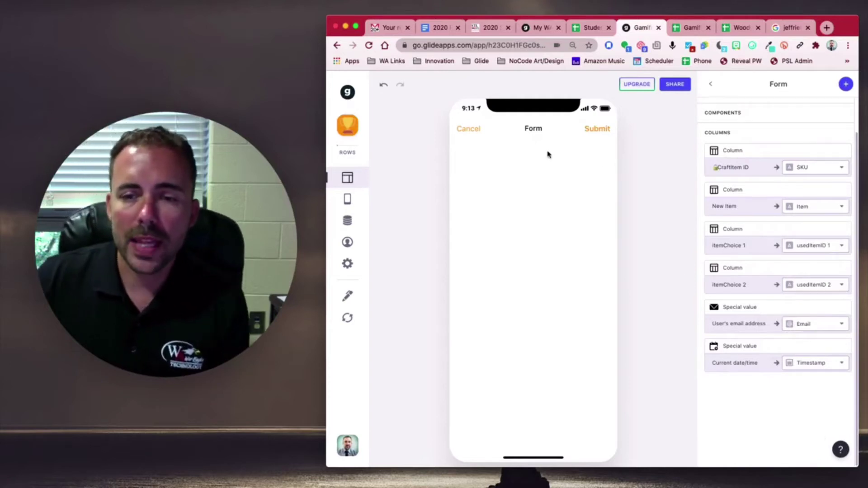
Return to the Tent screen, reopen the Craft Item form and add a Text component to it
left_click(711, 87)
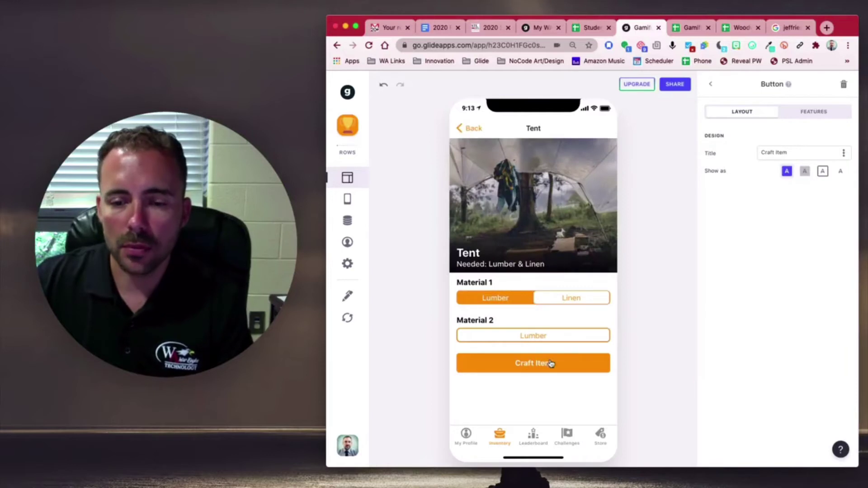
left_click(547, 362)
left_click(844, 85)
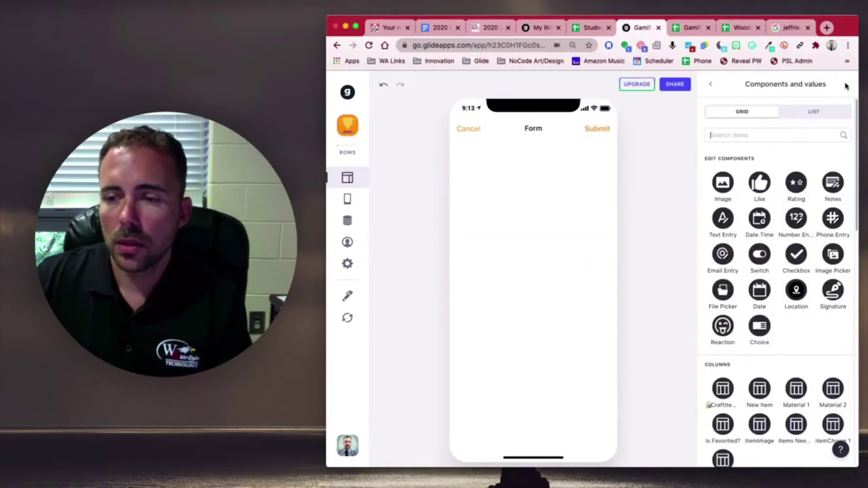
scroll(750, 355, "down", 3)
scroll(751, 355, "down", 3)
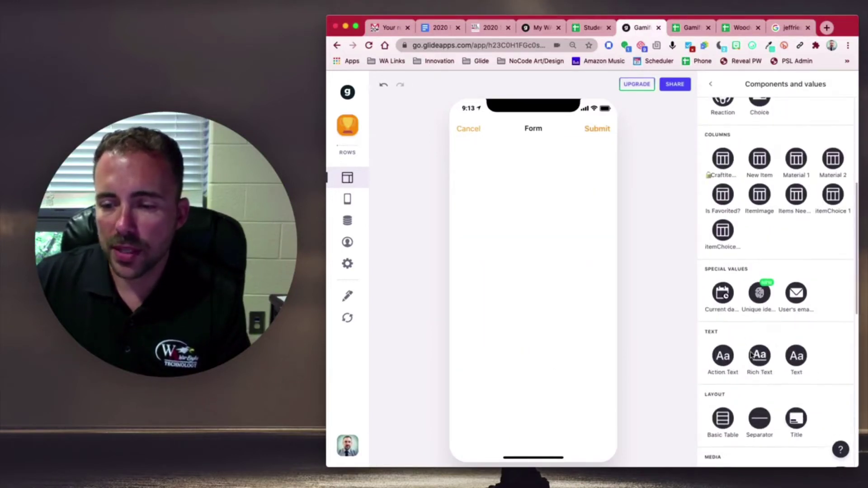
left_click(793, 354)
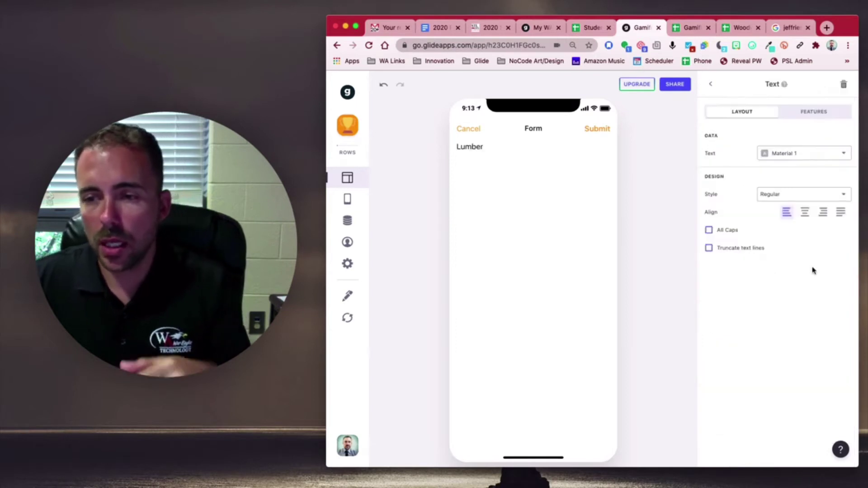
Switch the text component to custom text reading "Tap Submit to craft your"
left_click(798, 153)
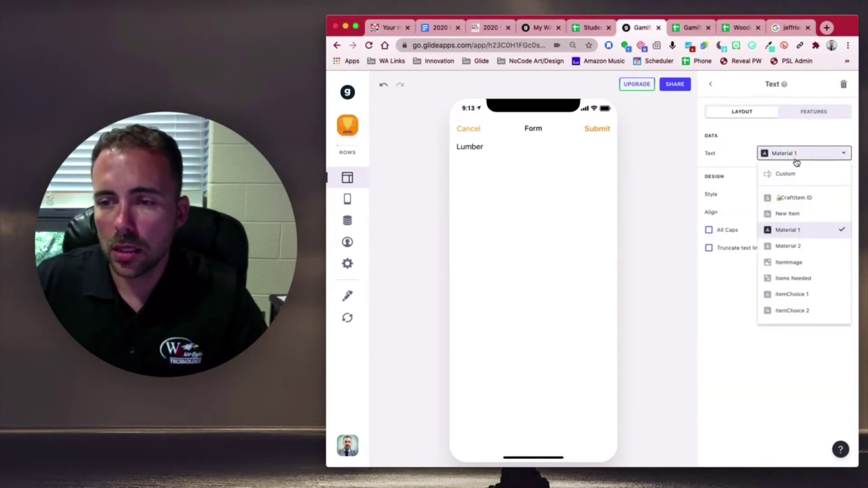
left_click(768, 173)
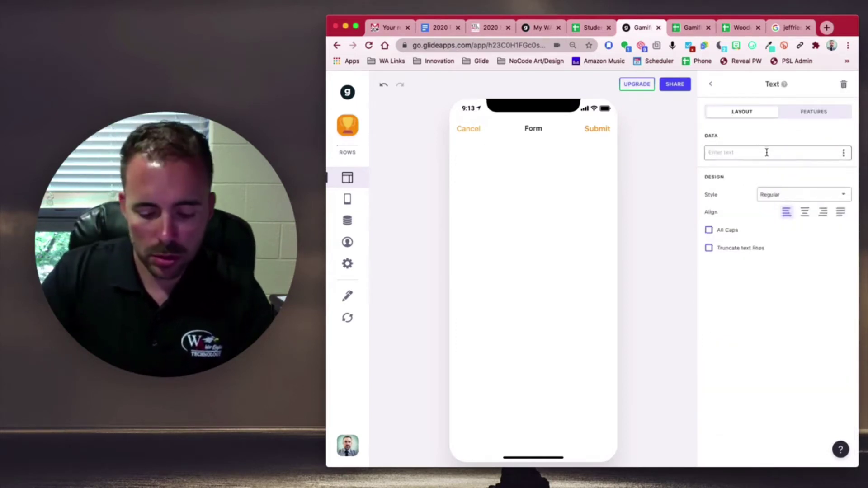
type("Y")
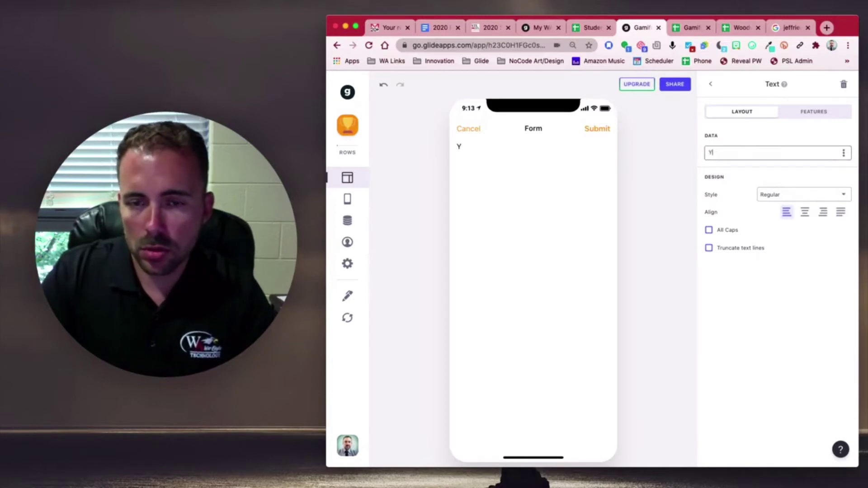
type("eady to")
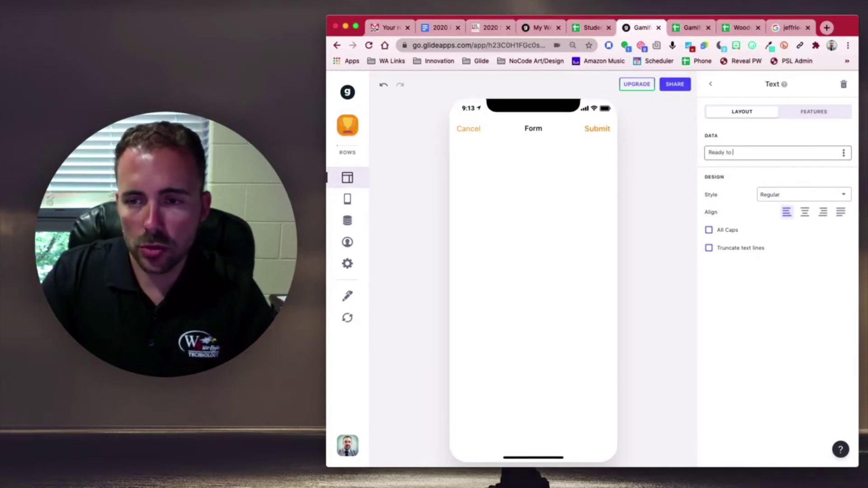
type("Tap ")
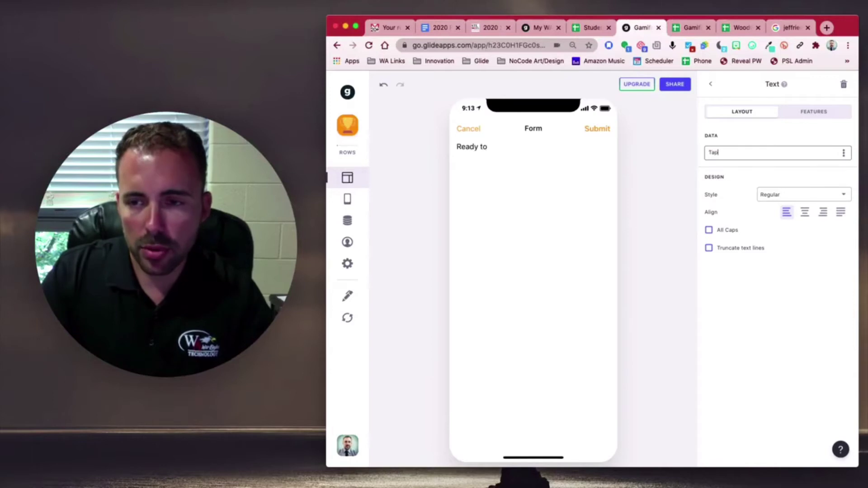
type("Submi")
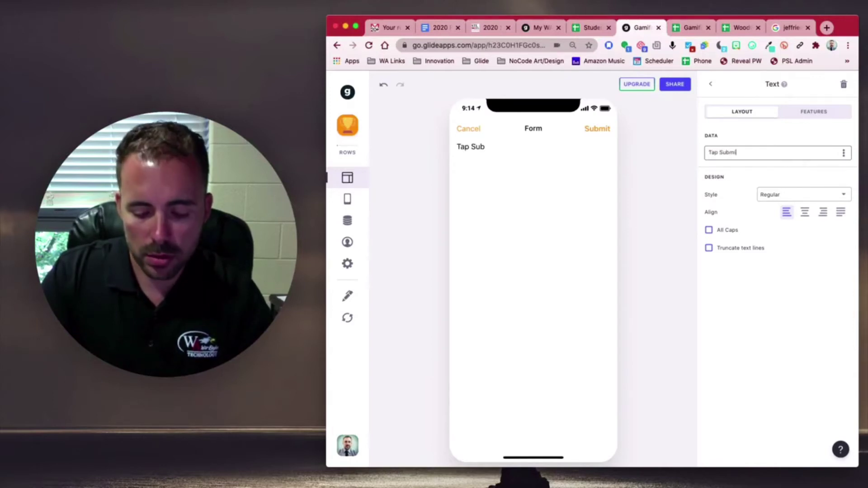
type("t to craft your")
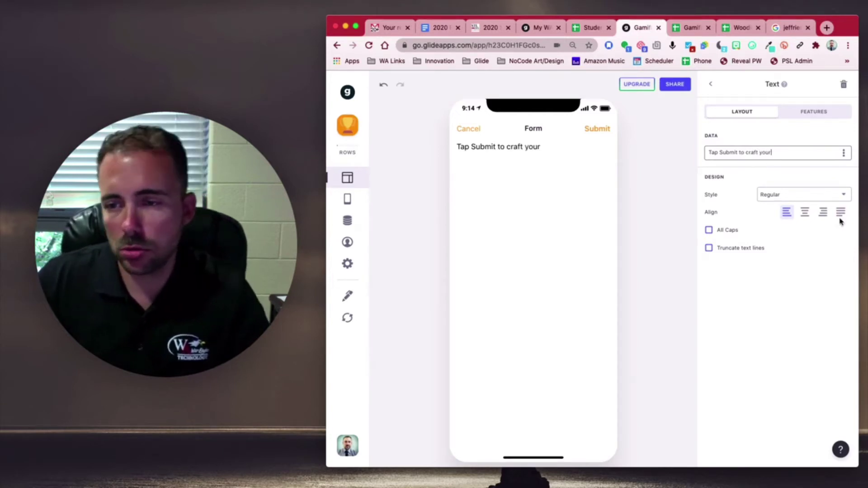
Center the form's text and set its style to Headline 3
left_click(804, 212)
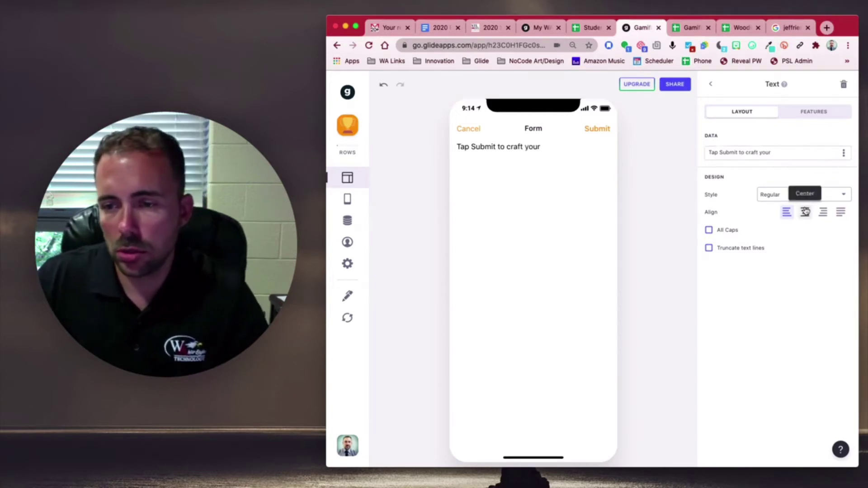
left_click(803, 196)
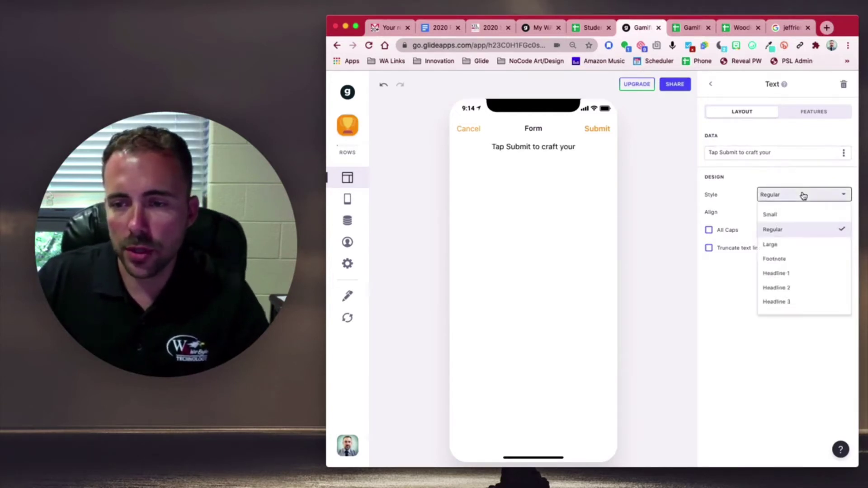
left_click(794, 302)
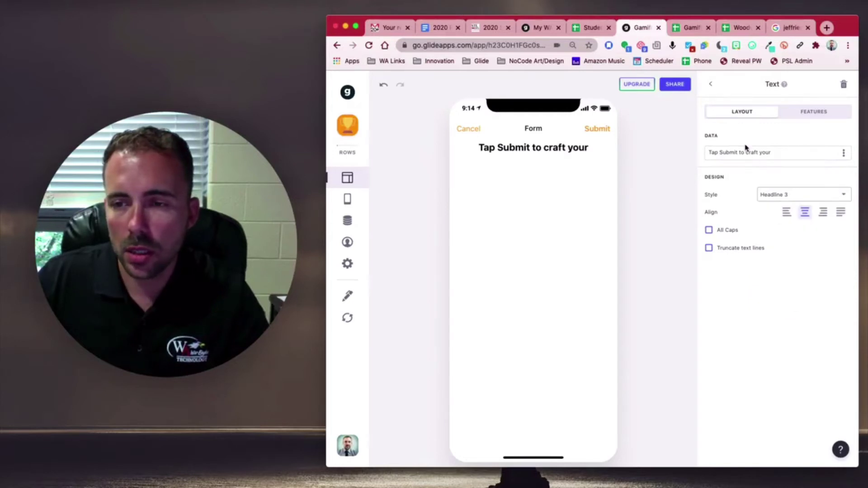
Put single quotes around the word Submit so the text reads "Tap 'Submit' to craft your"
left_click(720, 153)
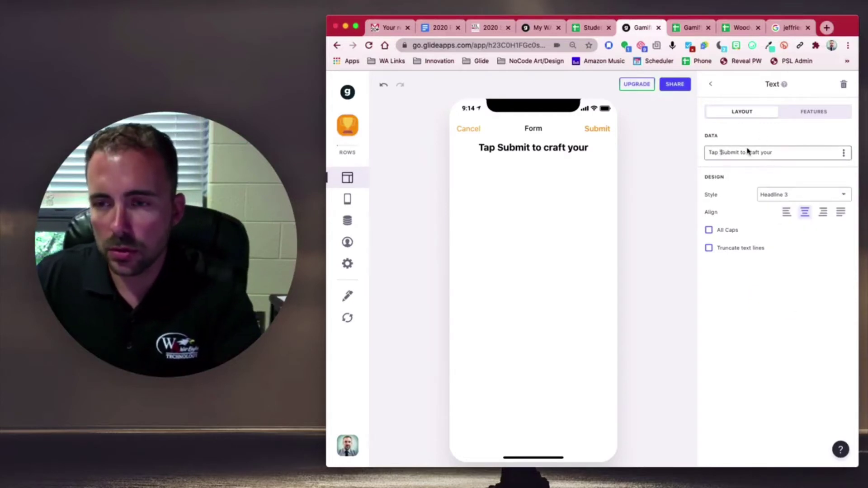
type("'")
type("'")
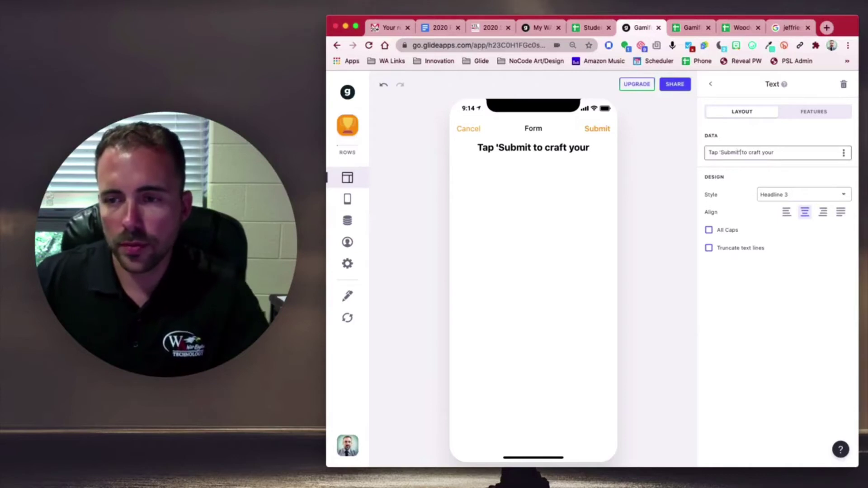
left_click(798, 301)
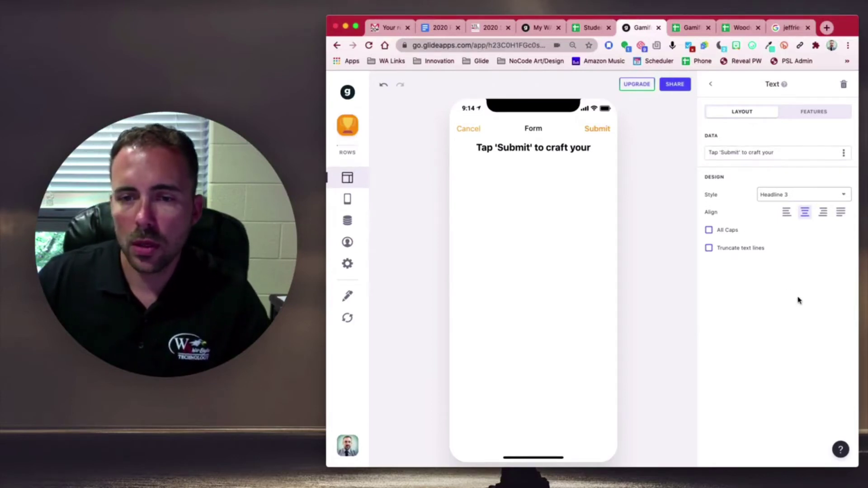
Duplicate the form's text component and set the copy's style to Headline 1
left_click(710, 84)
left_click(827, 169)
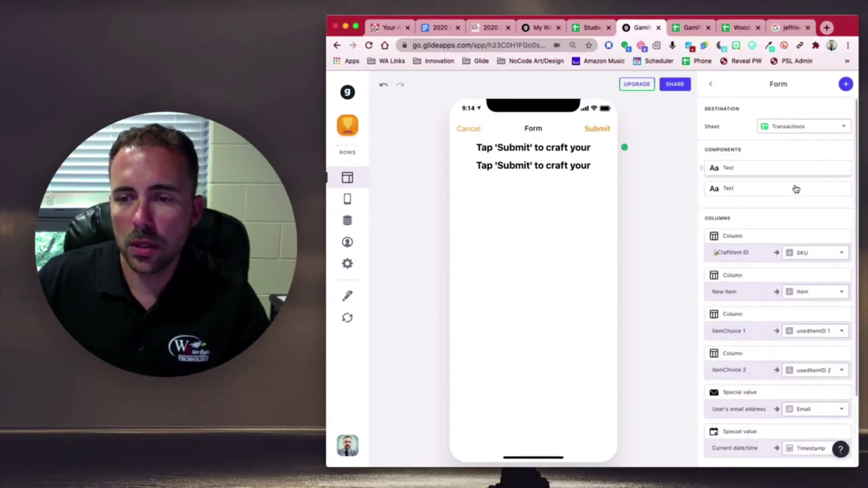
left_click(794, 188)
left_click(784, 200)
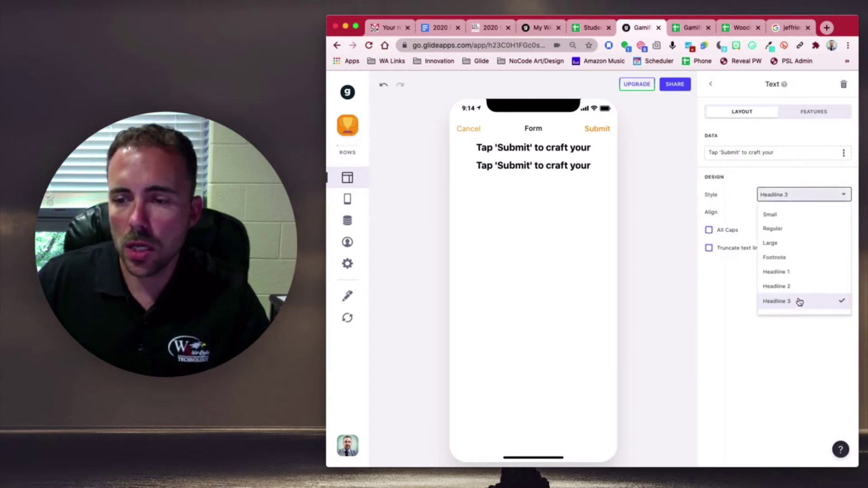
left_click(798, 271)
Make the second text component display the New Item column instead of custom text
left_click(843, 153)
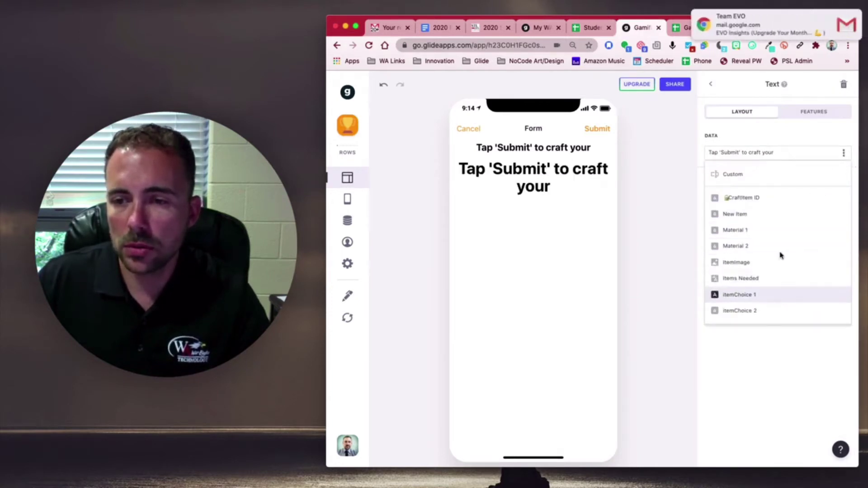
left_click(757, 214)
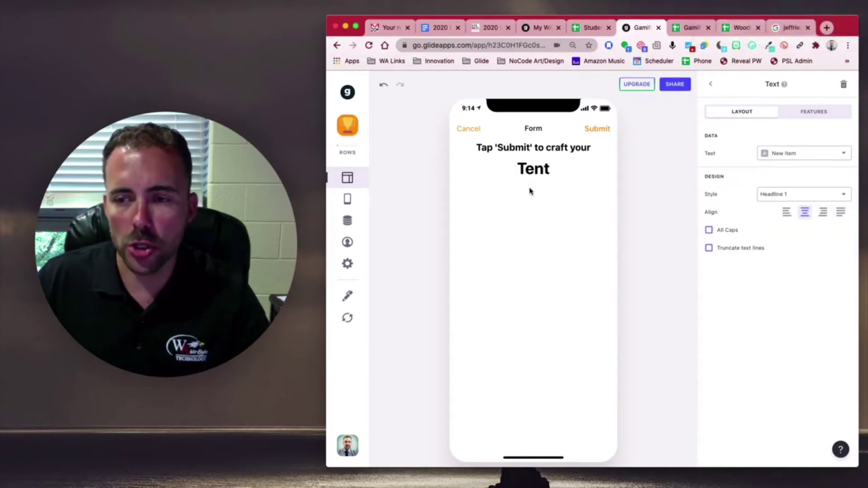
left_click(710, 84)
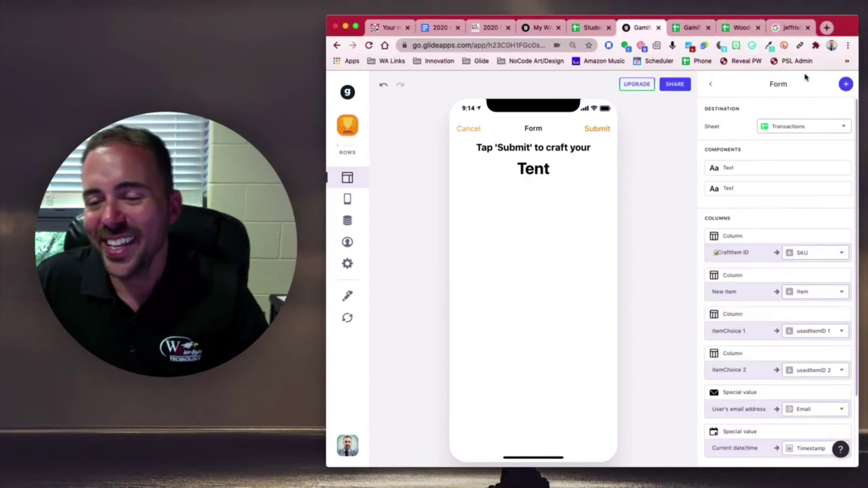
Find the Image component and add it to the form below the item name, showing the ItemImage column
left_click(842, 85)
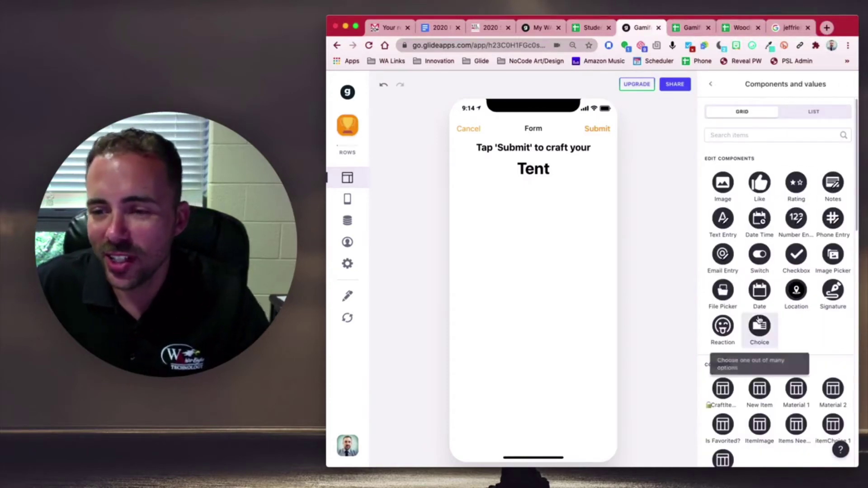
scroll(759, 321, "down", 5)
scroll(760, 321, "down", 4)
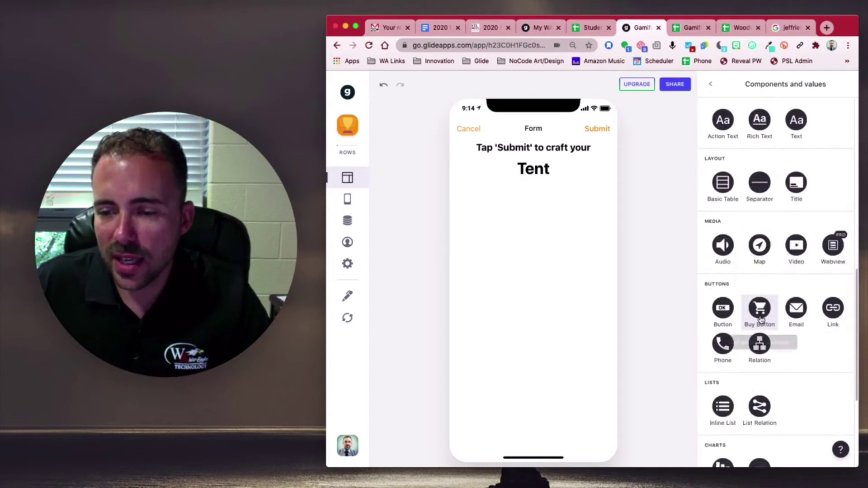
scroll(761, 318, "up", 10)
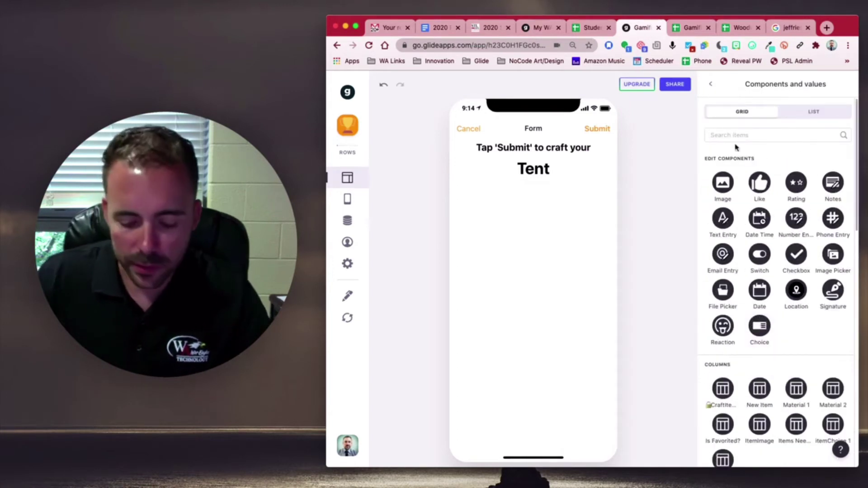
type("image")
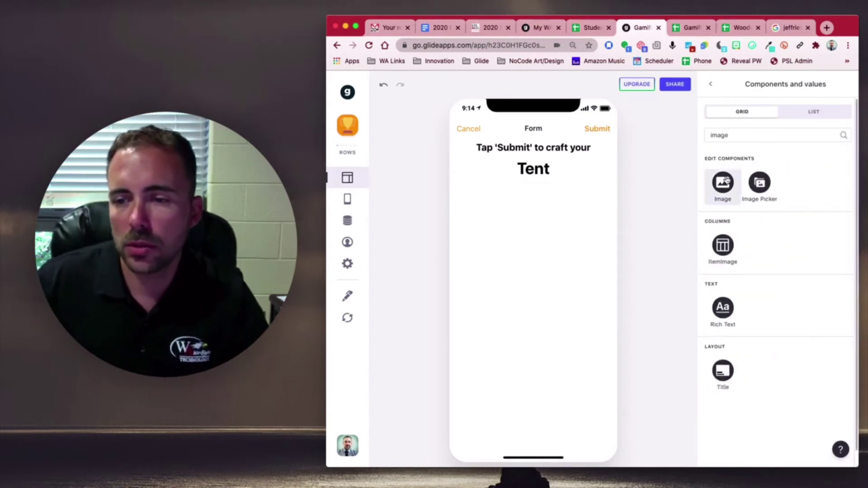
left_click(723, 182)
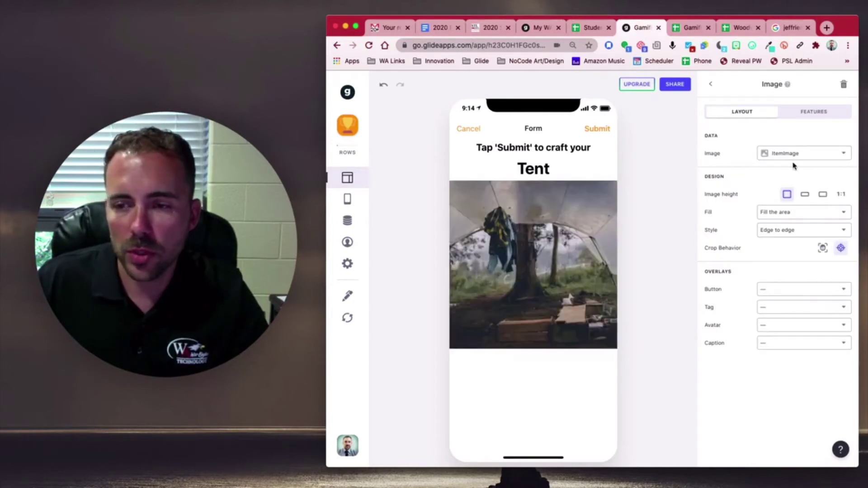
left_click(711, 84)
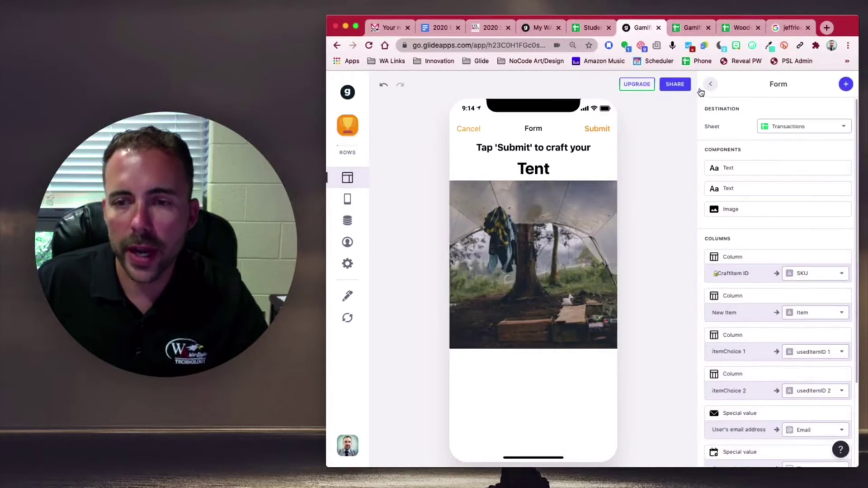
Set the form image's style to Inset with content
left_click(750, 210)
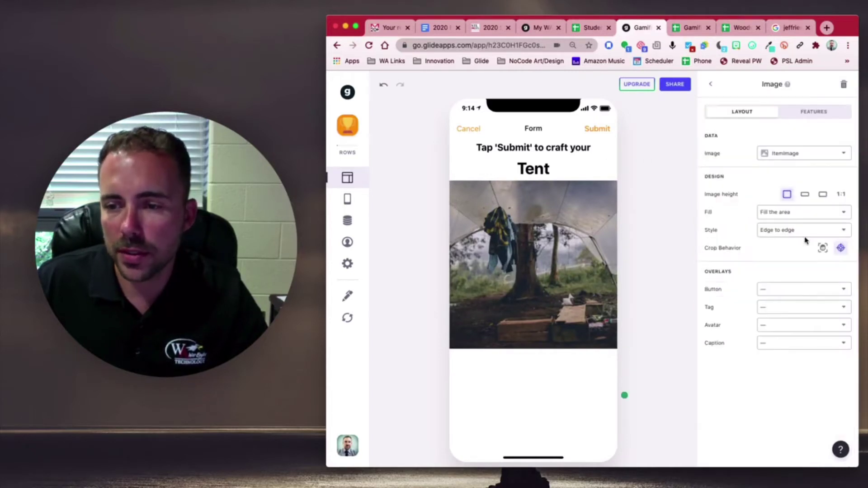
left_click(801, 231)
left_click(795, 266)
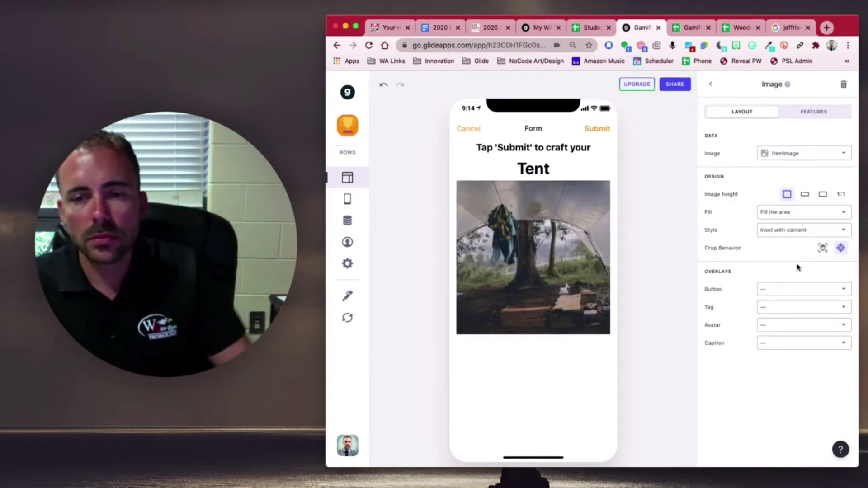
Submit the Tent crafting form and open the Transactions table in the data editor
left_click(600, 130)
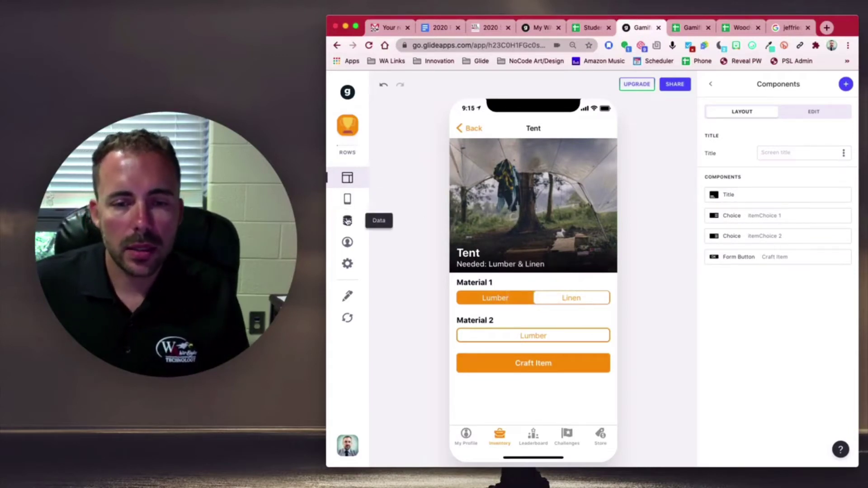
left_click(347, 220)
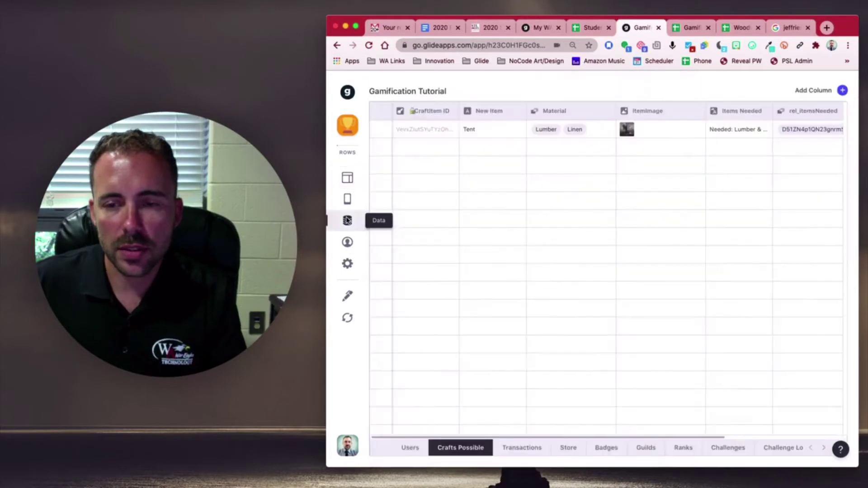
left_click(511, 451)
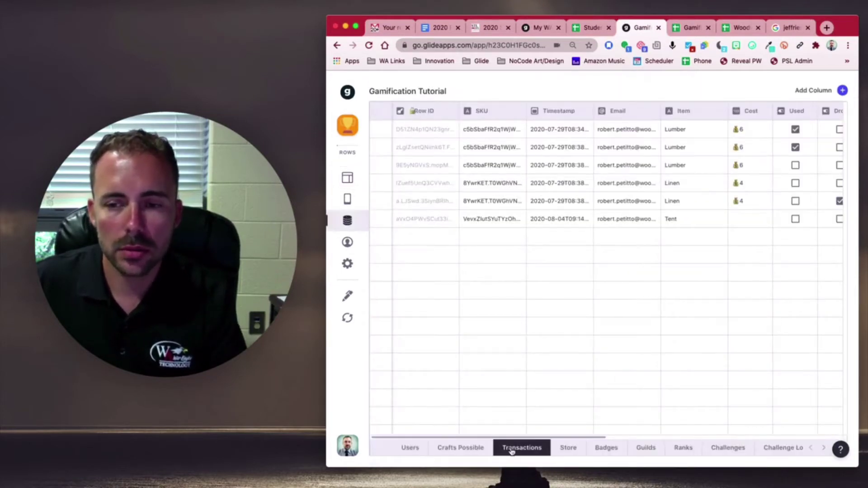
Examine the submitted Tent row in Transactions, from its Row ID and timestamp through the item image, description and used item columns
double_click(689, 219)
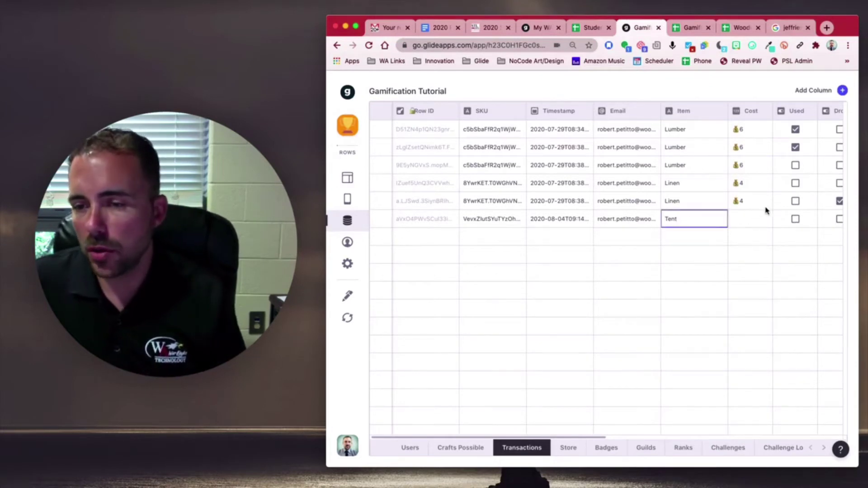
left_click(427, 225)
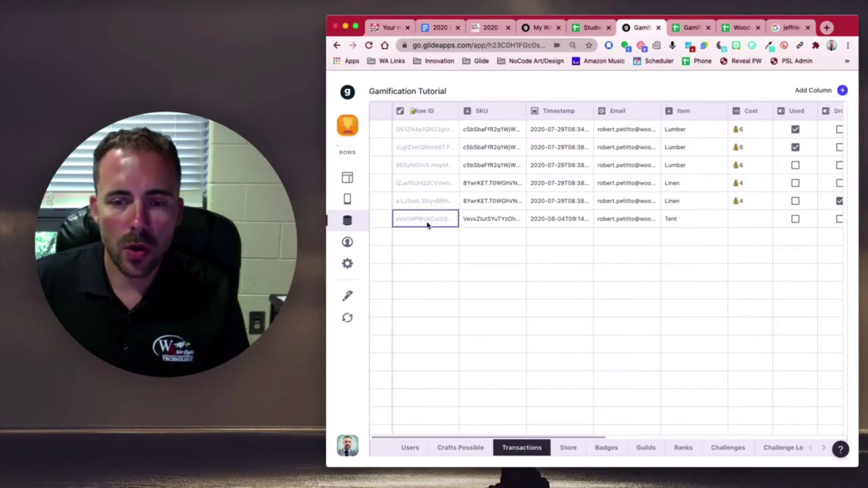
double_click(652, 220)
double_click(556, 220)
scroll(558, 219, "right", 4)
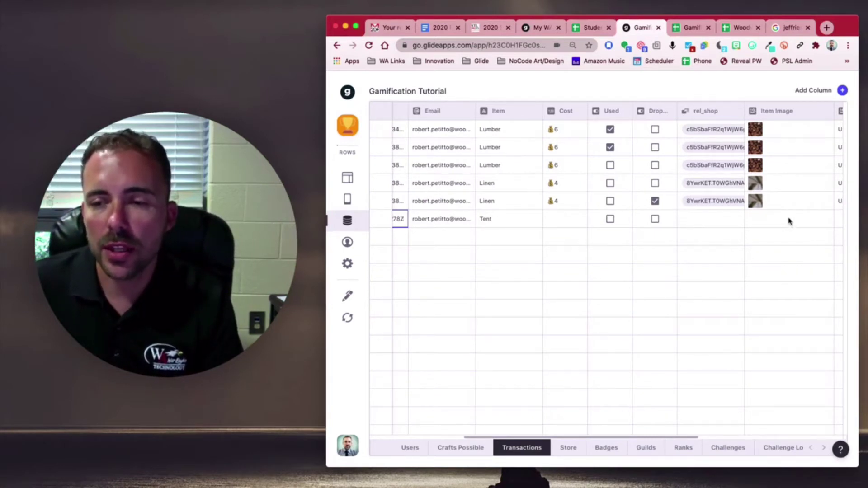
scroll(789, 221, "right", 5)
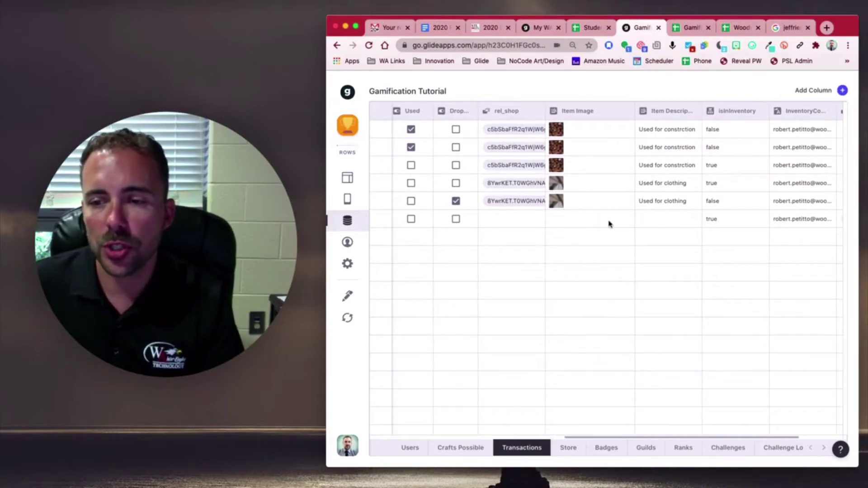
scroll(610, 223, "right", 3)
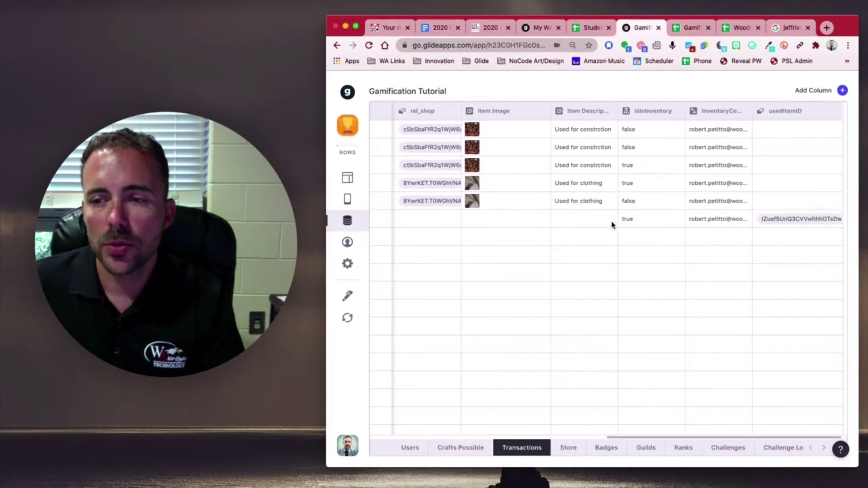
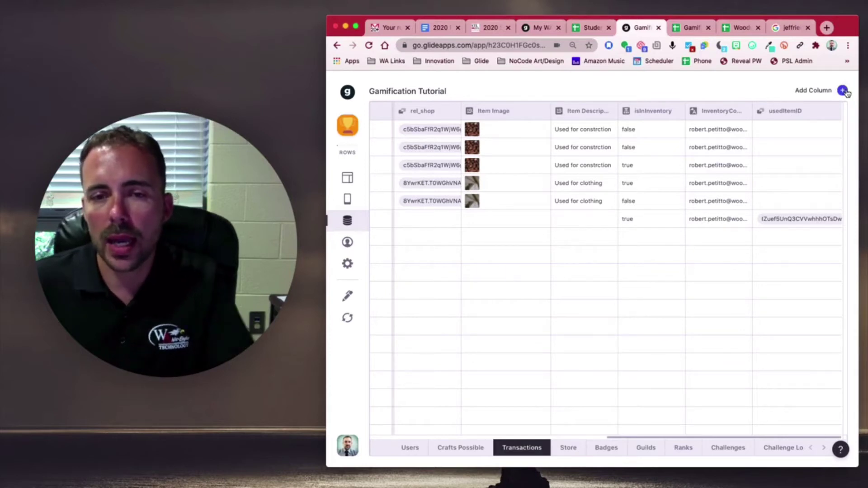
Add a new column to the Transactions table and label it craftedItemImage
left_click(842, 91)
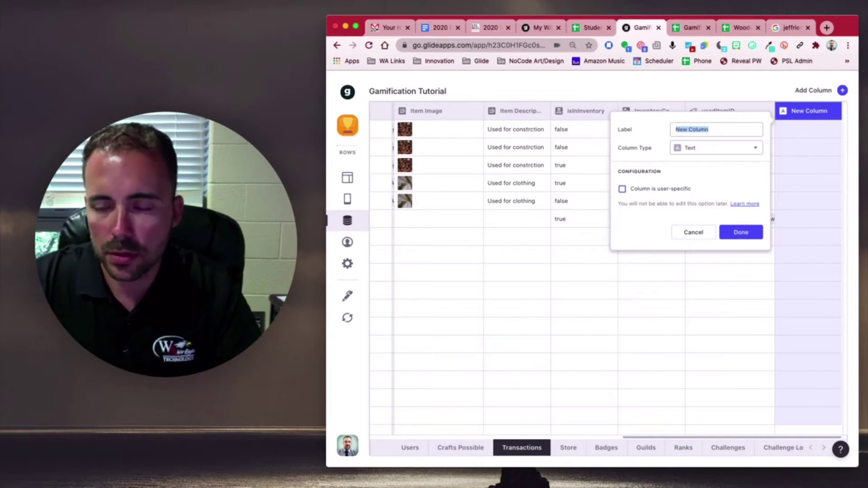
type("craftr")
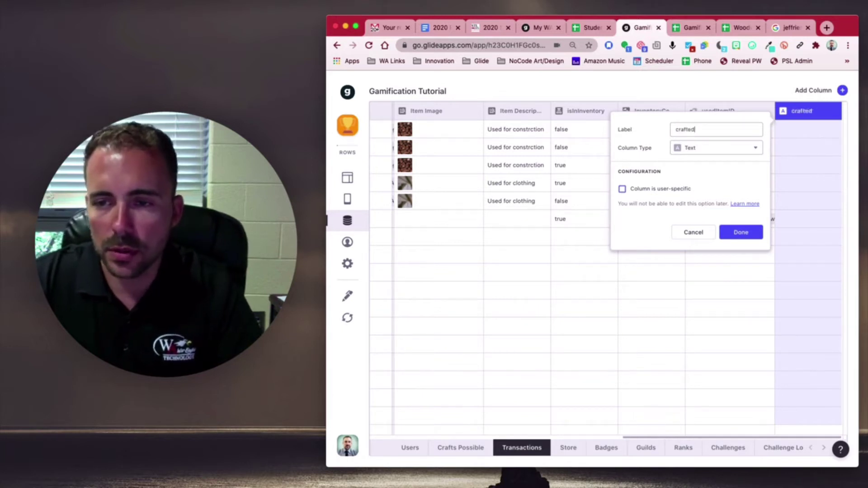
type("Item")
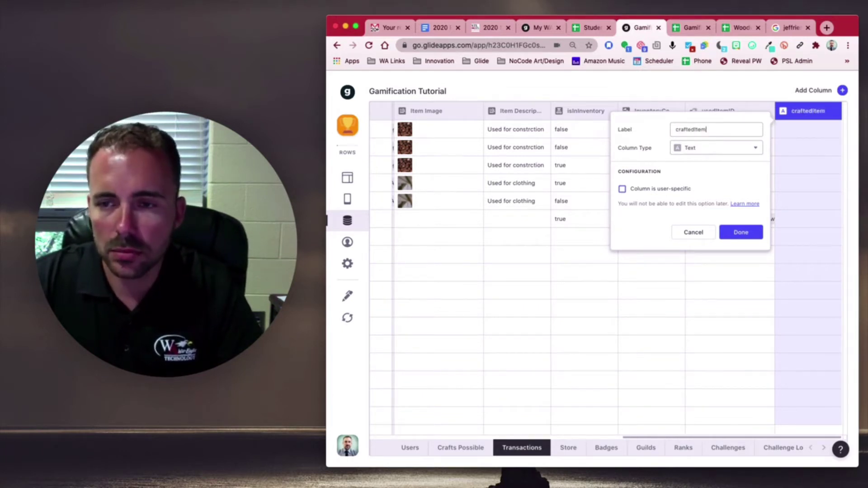
type("Image")
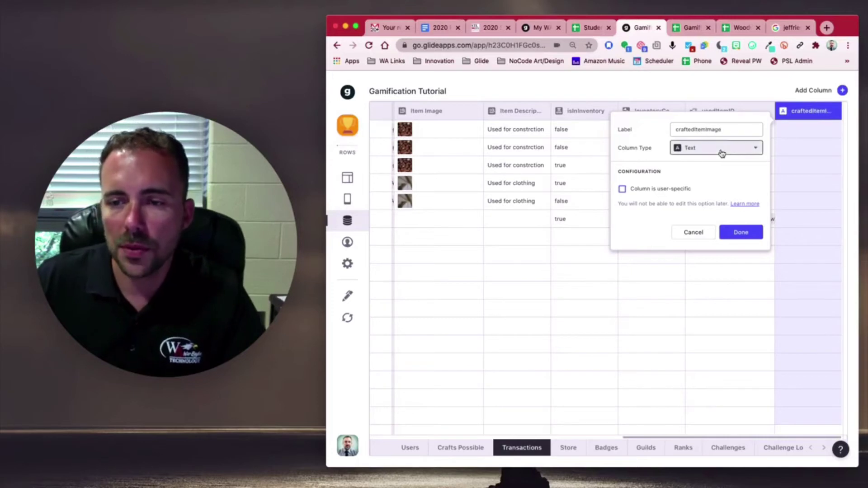
Relabel the new Transactions column rel_craftedItem and set its column type to Relation
left_click(722, 153)
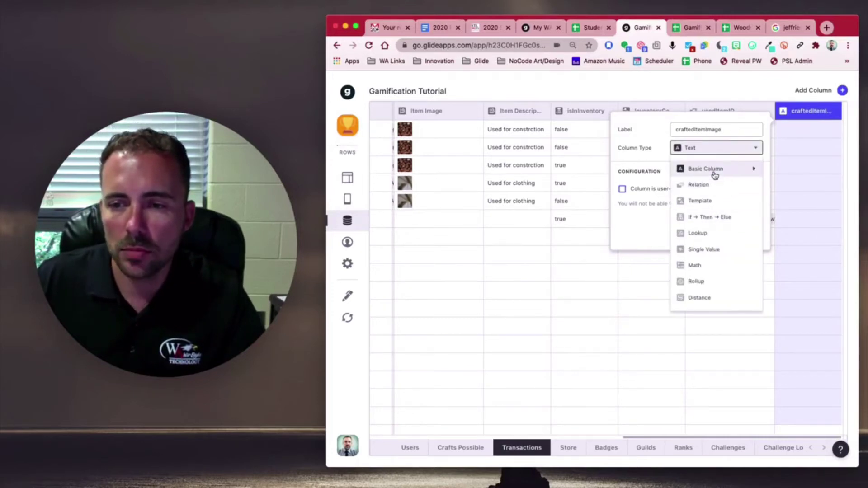
mouse_move(715, 175)
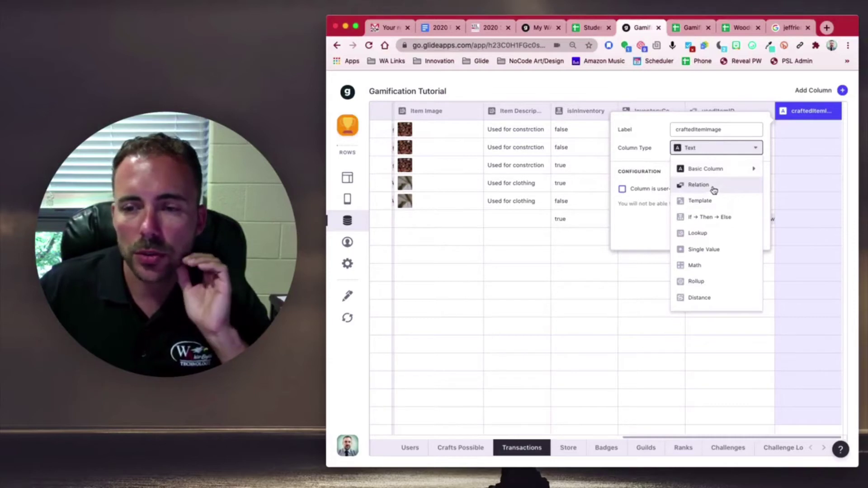
double_click(717, 129)
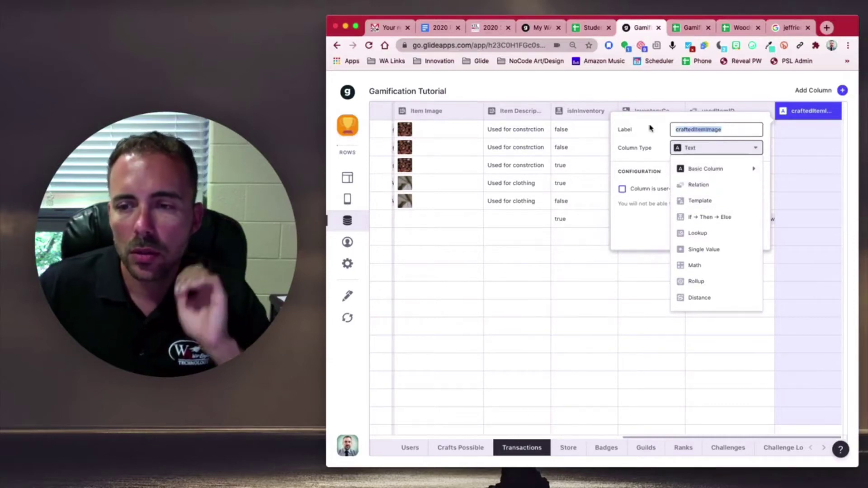
type("rel_")
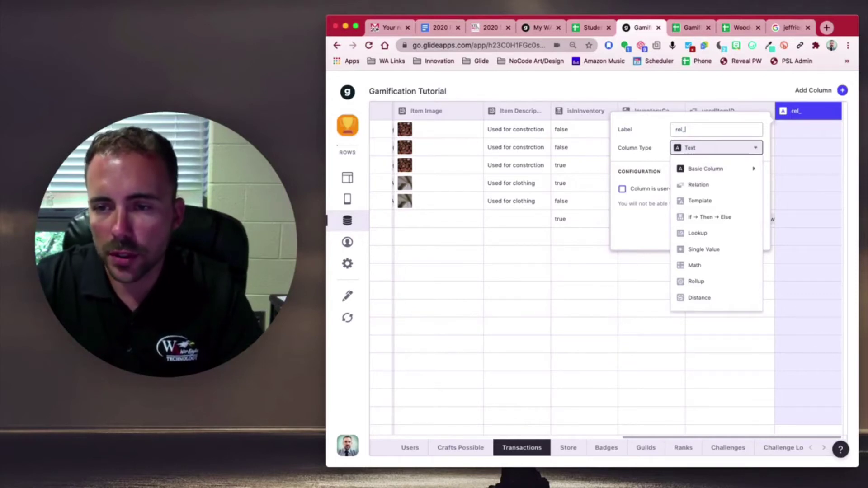
type("craftedI")
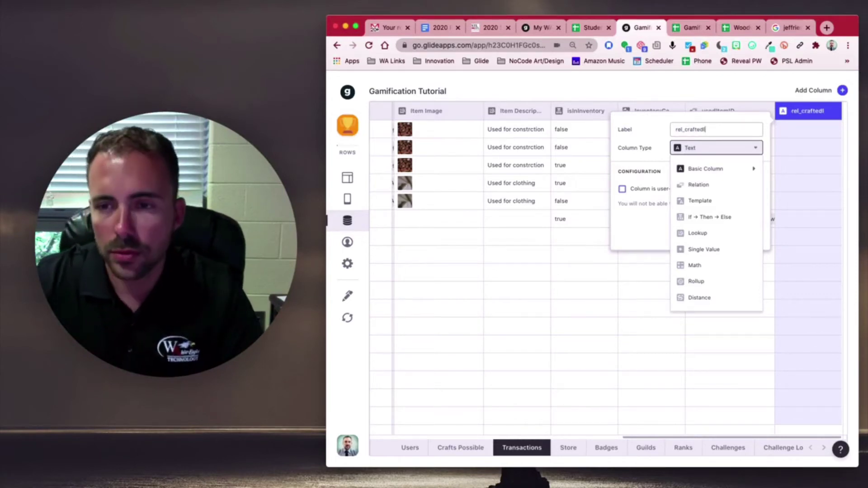
type("tem")
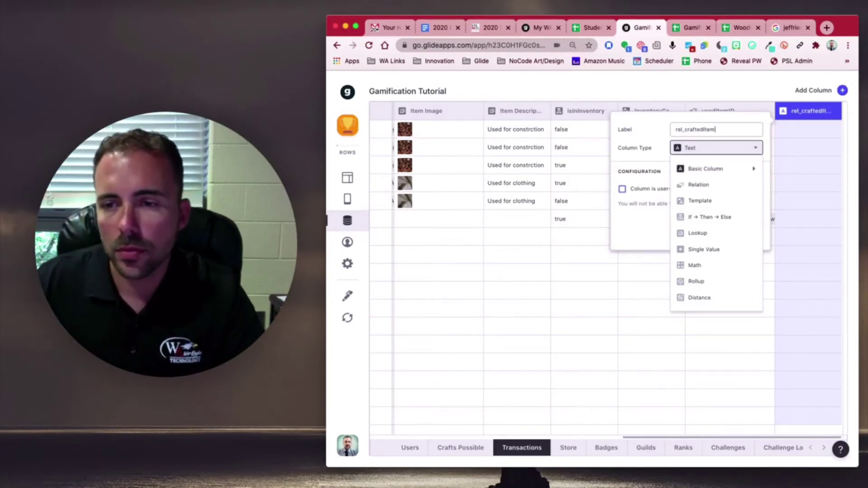
left_click(699, 188)
Configure the rel_craftedItem relation to match the SKU with the CraftItem ID in Crafts Possible, and save the column
left_click(692, 202)
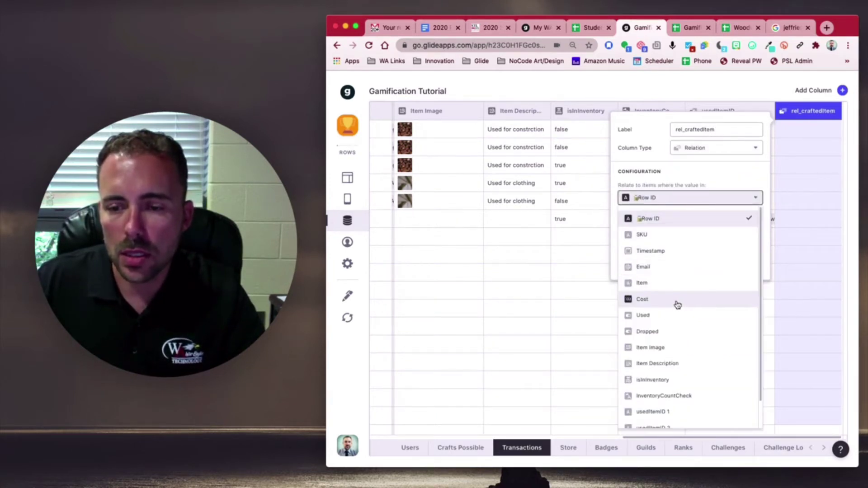
left_click(651, 235)
left_click(655, 225)
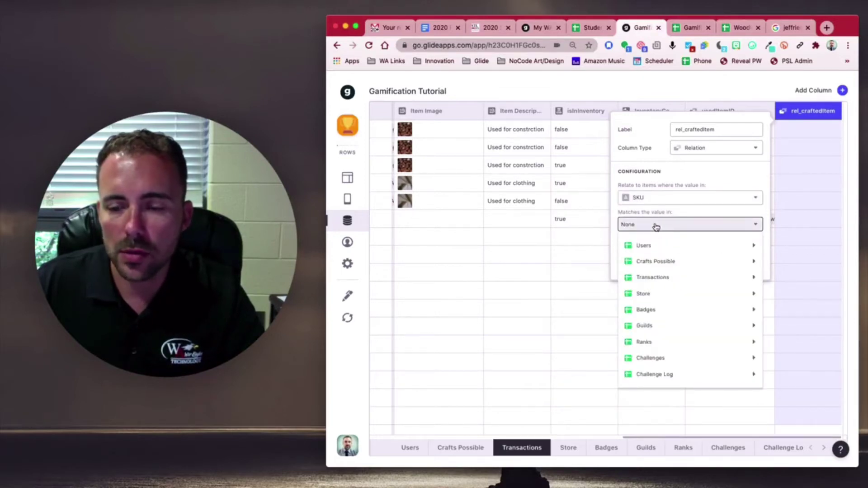
mouse_move(662, 266)
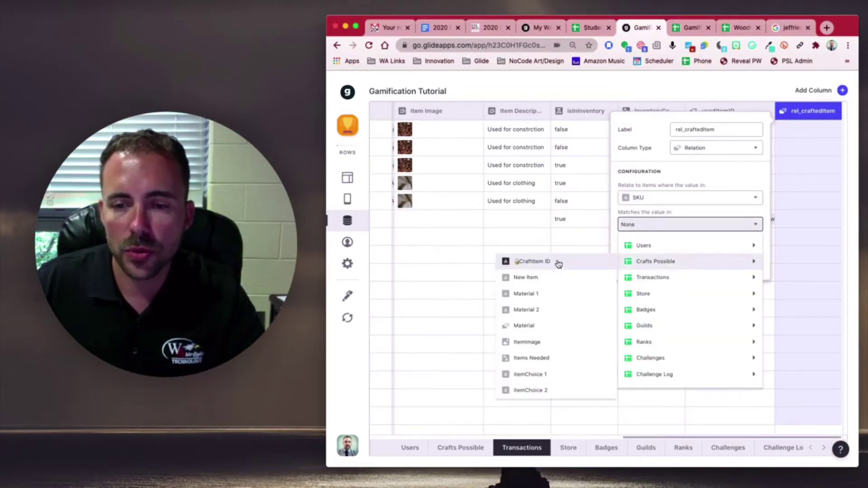
left_click(559, 264)
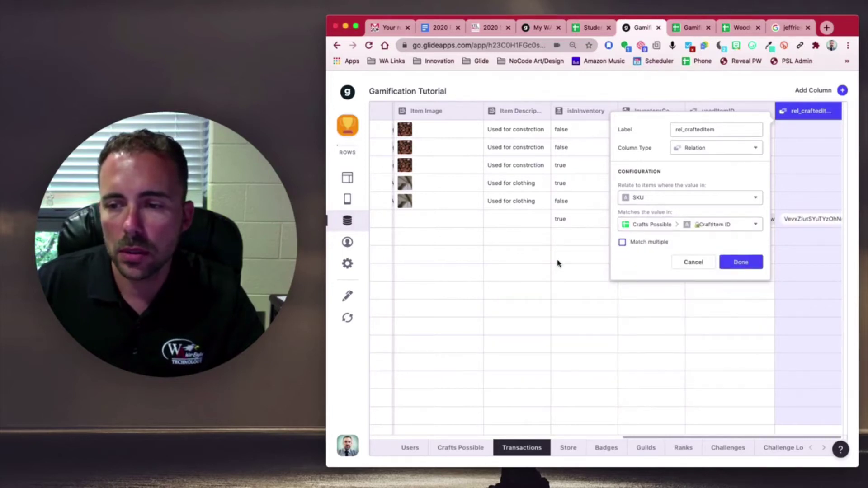
left_click(732, 263)
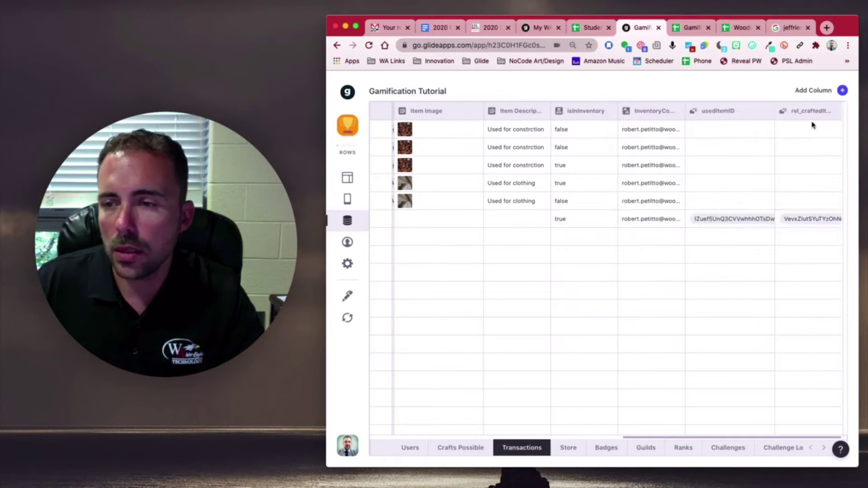
left_click(844, 92)
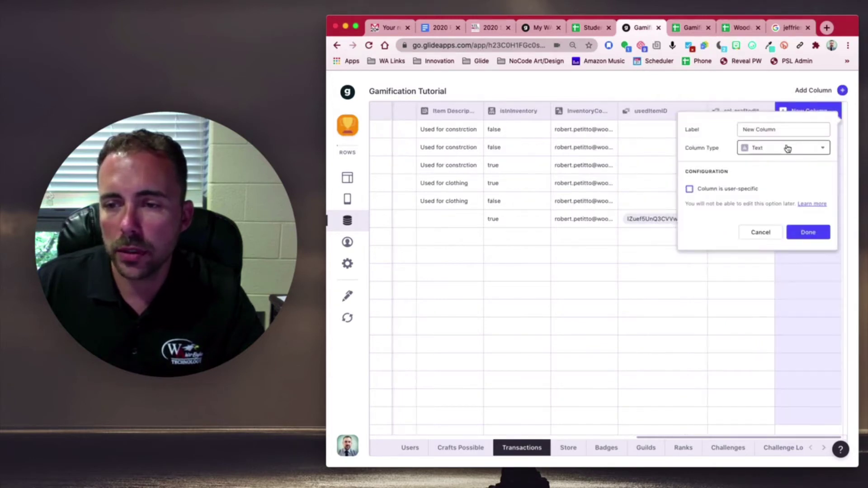
key("Escape")
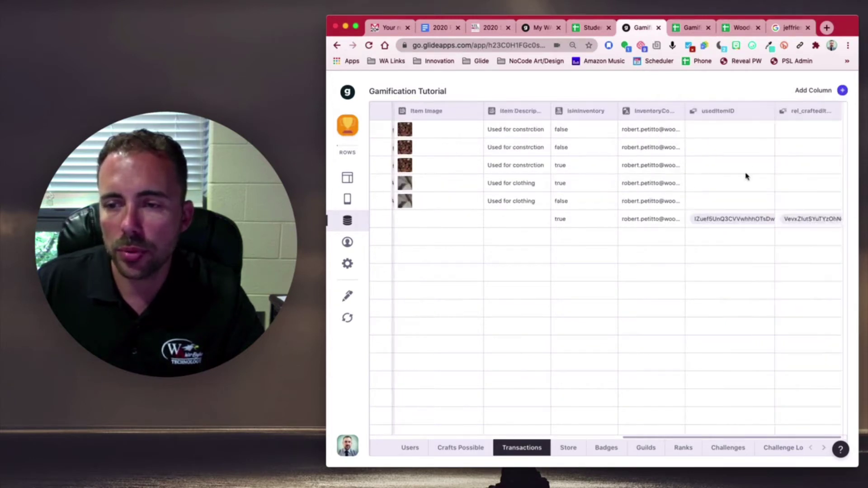
left_click(842, 91)
key("Escape")
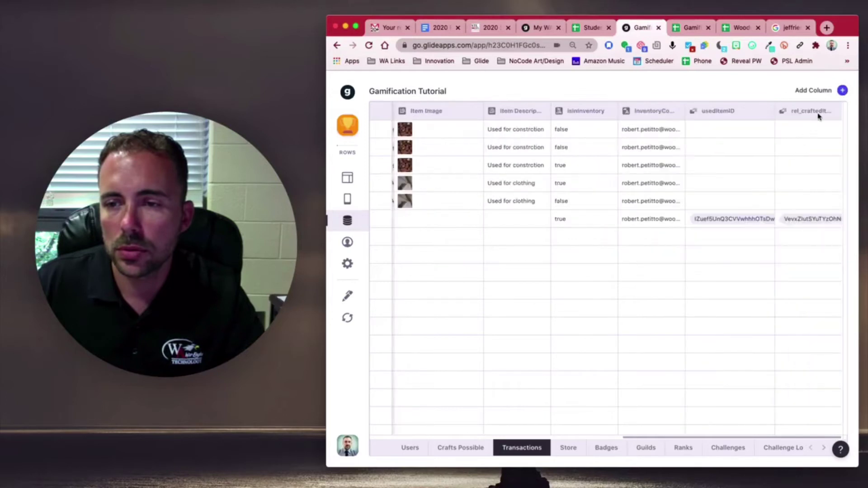
Add a Lookup column labelled craftedItemImage to the Transactions table
left_click(842, 91)
left_click(755, 148)
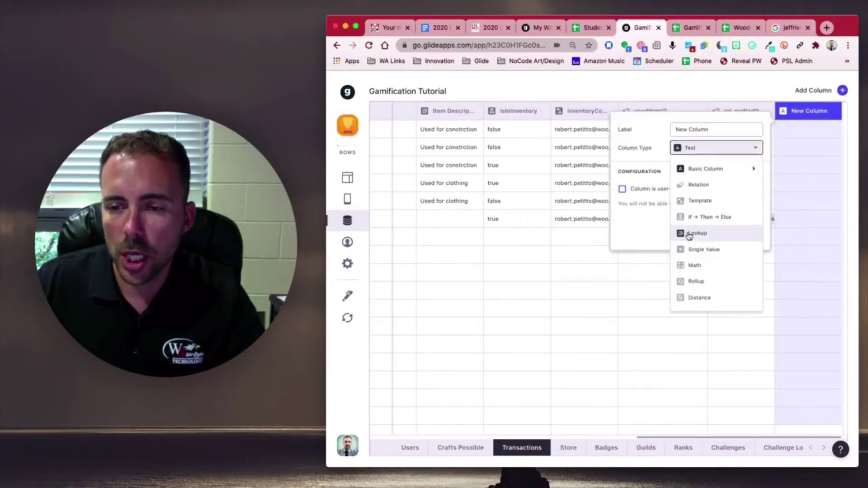
triple_click(724, 129)
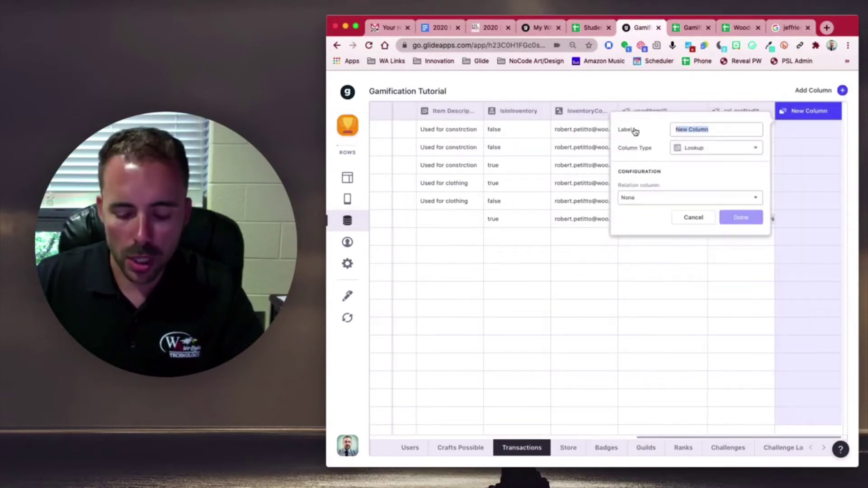
type("craftedIt")
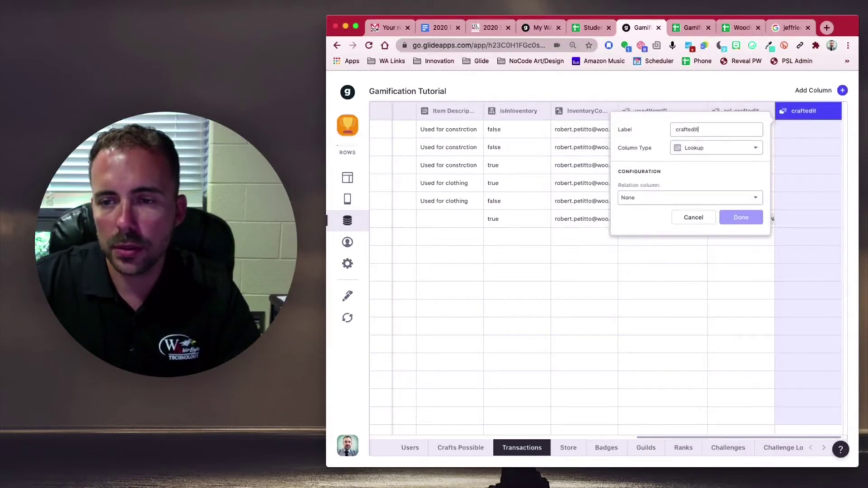
type("emimage")
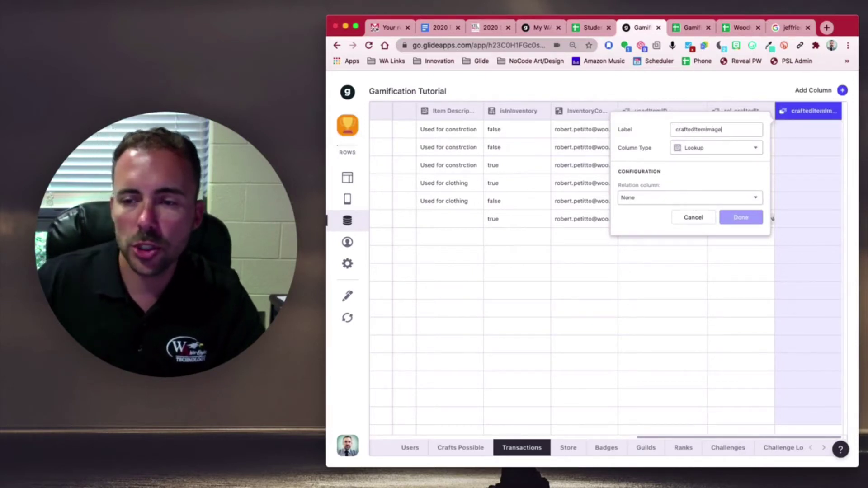
Have the craftedItemImage lookup return ItemImage through the rel_craftedItem relation, and save the column
left_click(705, 151)
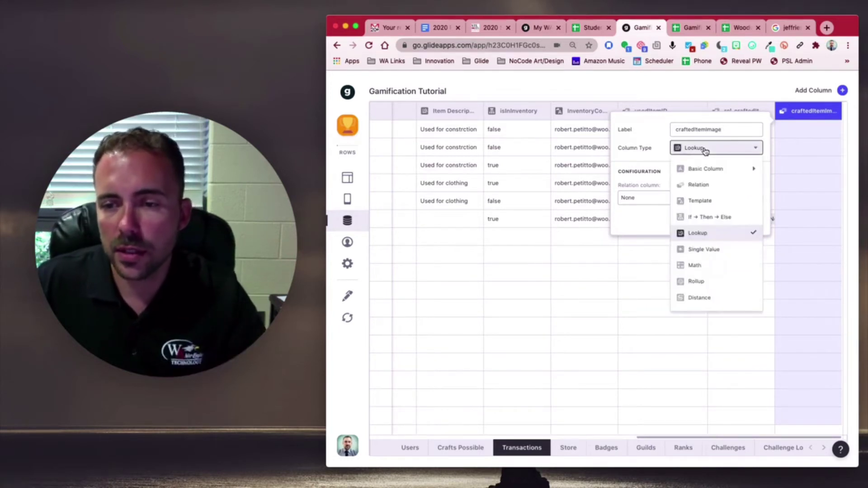
left_click(713, 233)
left_click(673, 198)
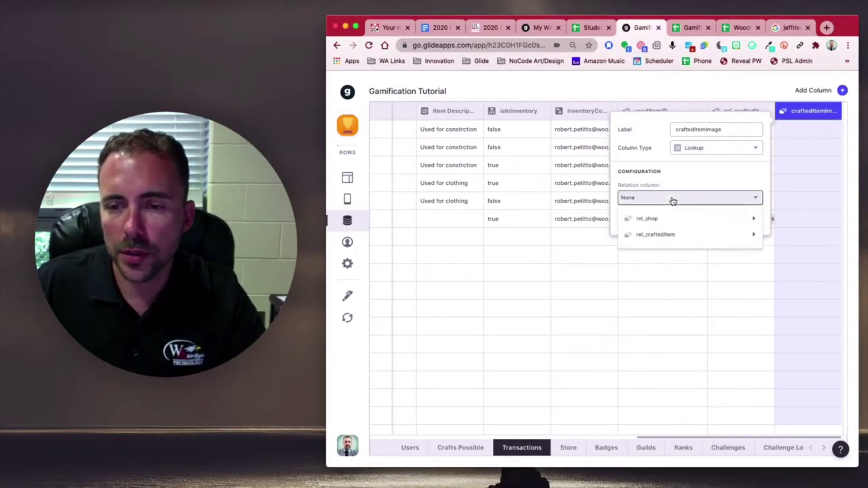
mouse_move(656, 235)
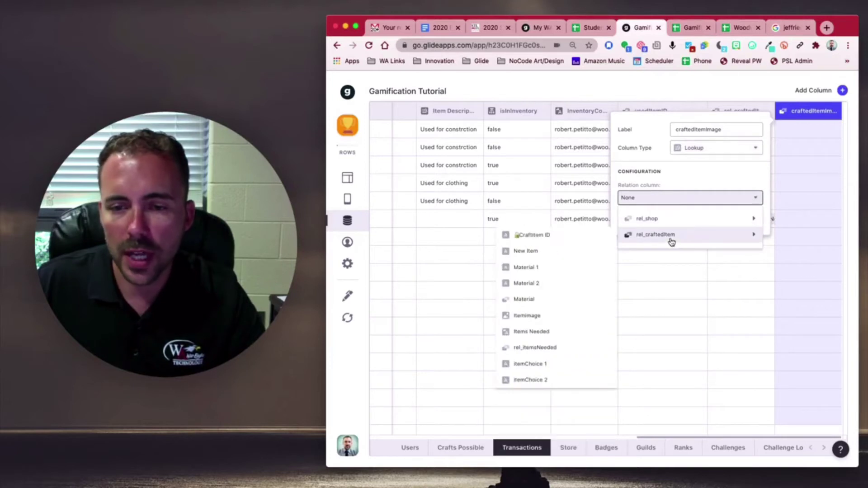
left_click(575, 319)
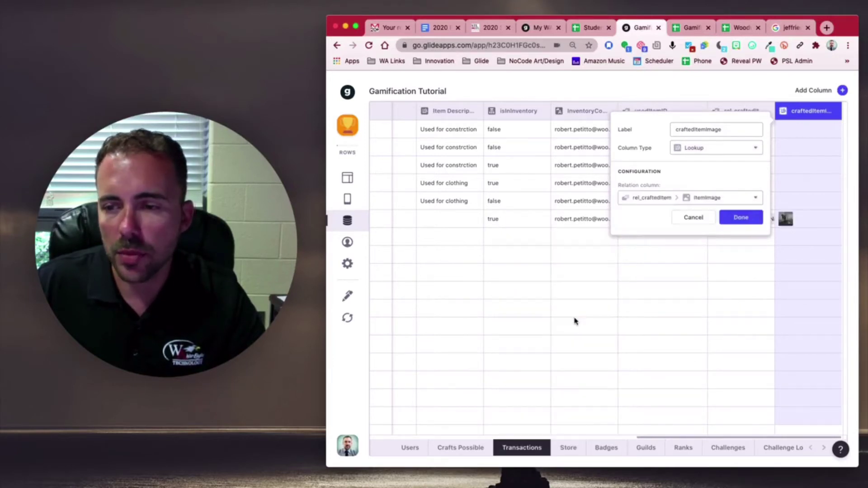
left_click(741, 218)
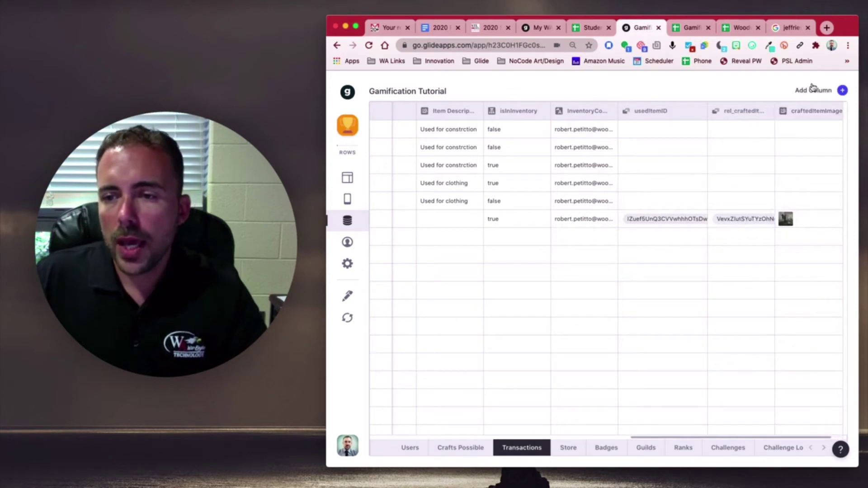
Add another Transactions column labelled ifImage with the If → Then → Else column type
left_click(842, 91)
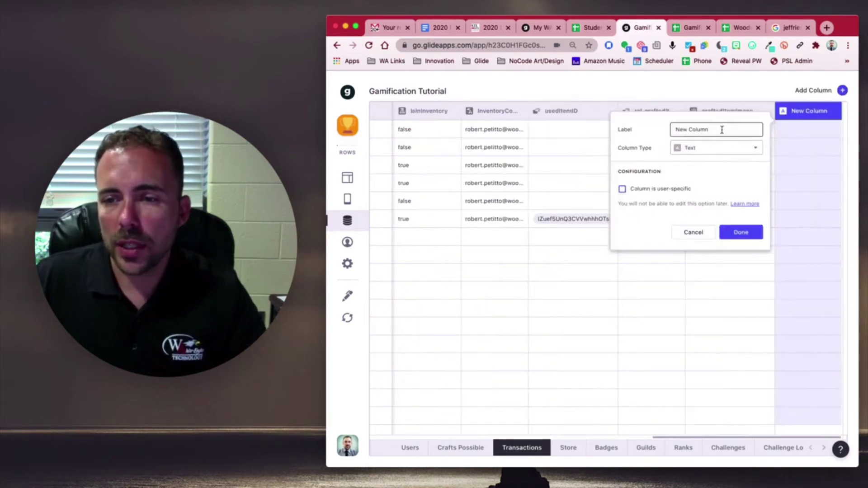
left_click_drag(720, 130, 645, 132)
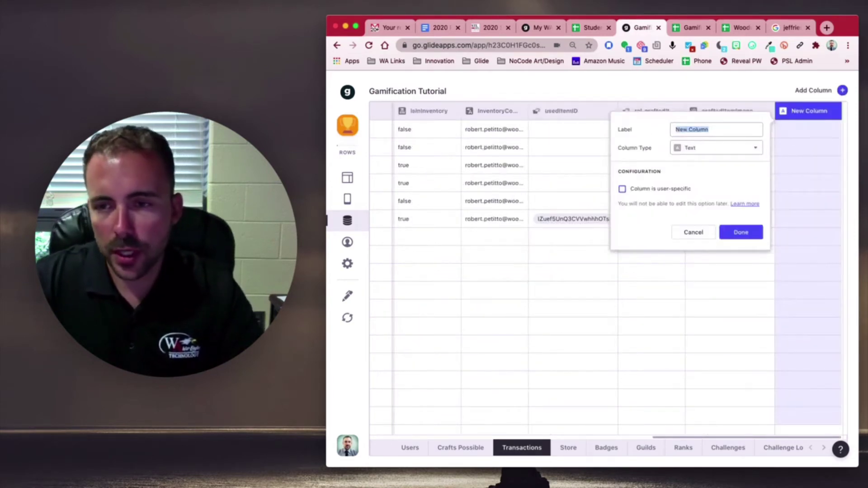
type("ifImage")
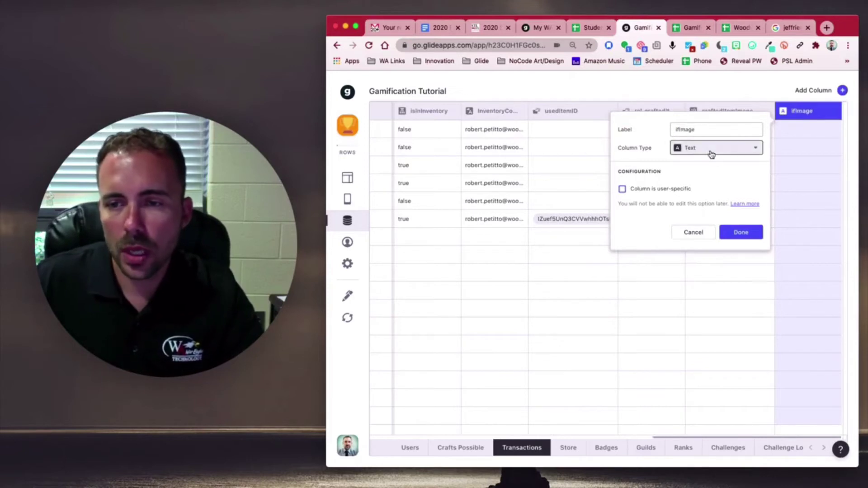
left_click(711, 150)
left_click(707, 218)
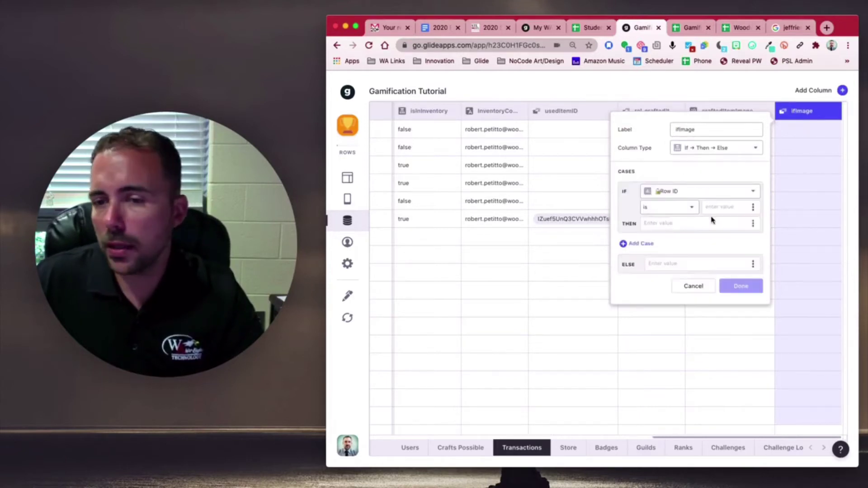
Set the first ifImage case to return Item Image when Item Image is not empty
left_click(693, 194)
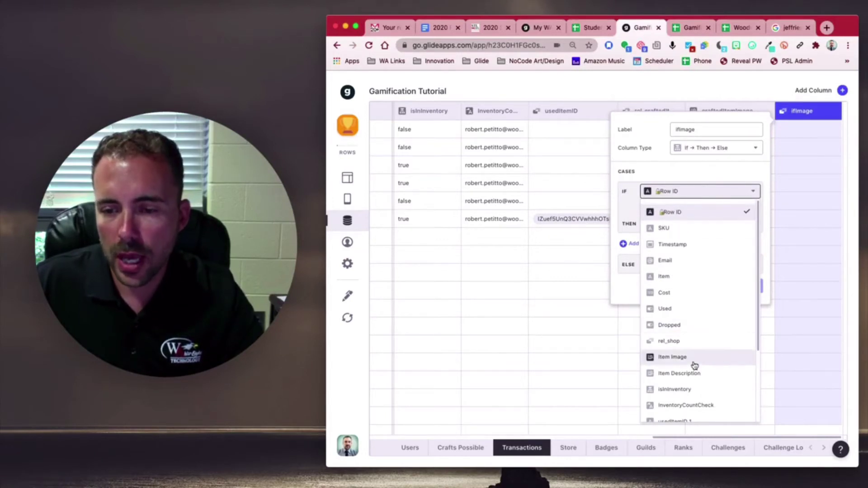
left_click(693, 362)
left_click(688, 205)
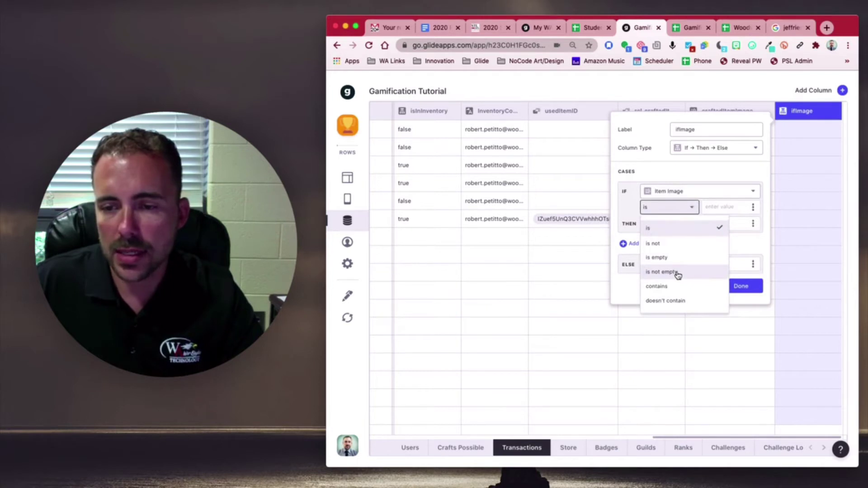
left_click(678, 273)
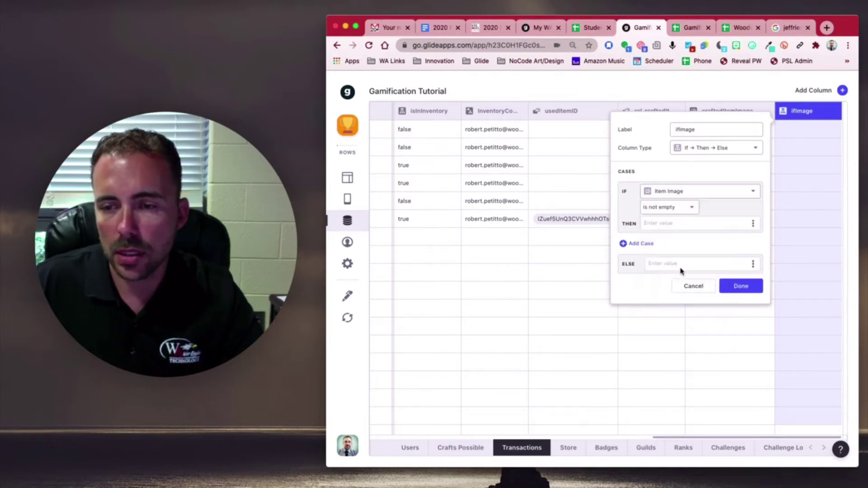
left_click(751, 224)
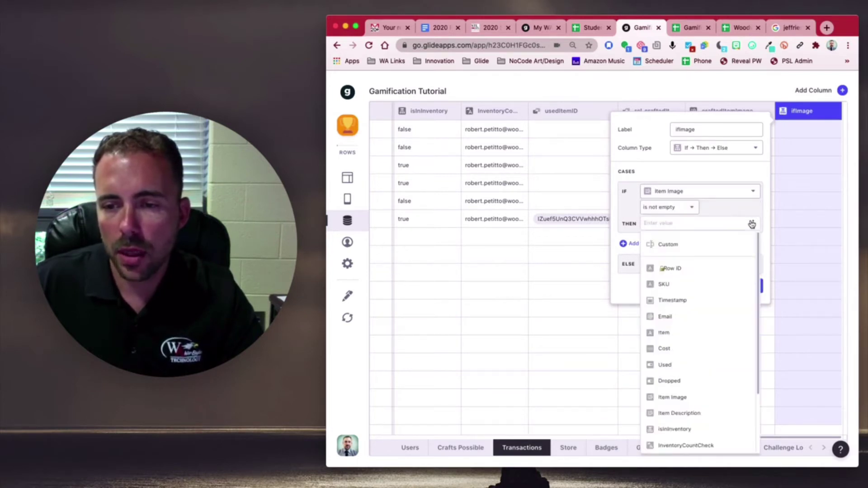
left_click(713, 402)
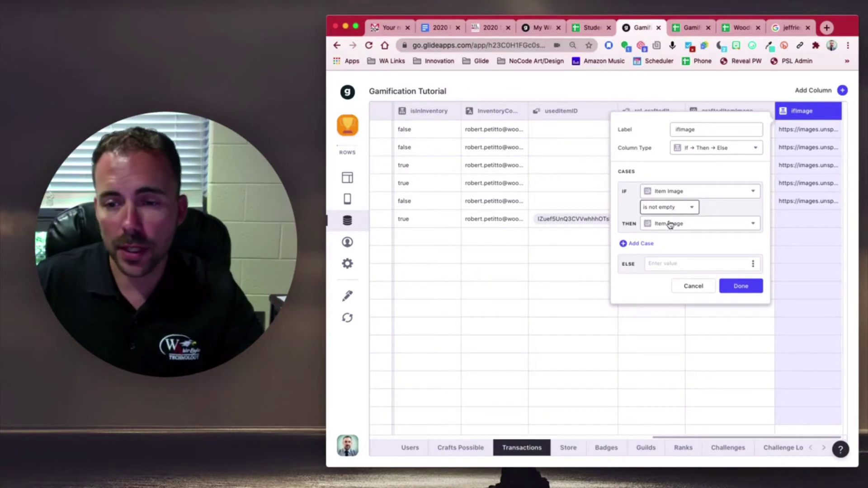
Add a second ifImage case returning craftedItemImage when craftedItemImage is not empty, and save the column
left_click(641, 245)
left_click(672, 250)
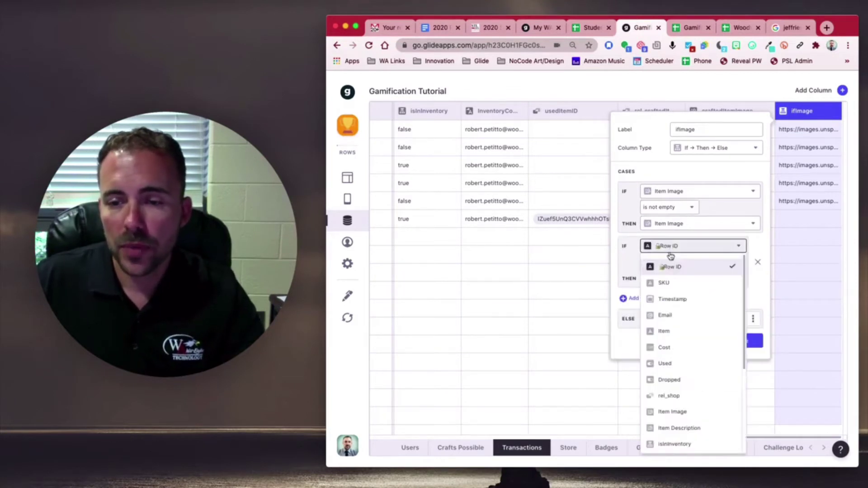
scroll(688, 370, "down", 5)
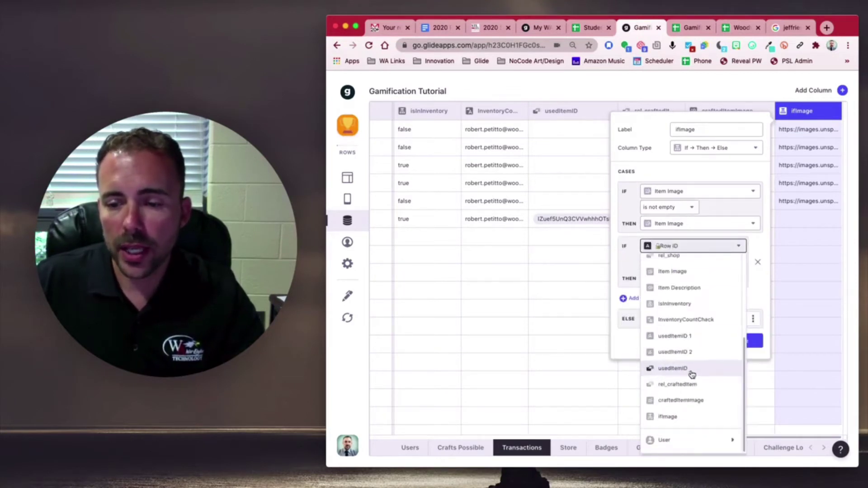
left_click(681, 404)
left_click(667, 263)
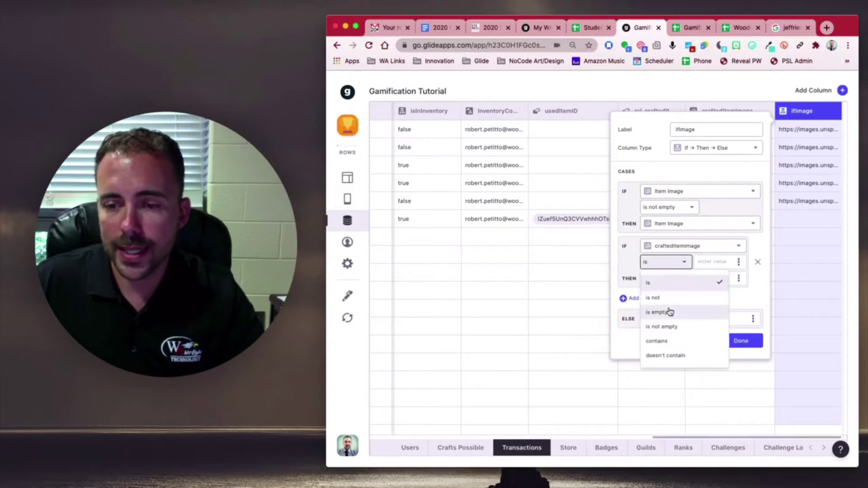
left_click(668, 328)
left_click(737, 279)
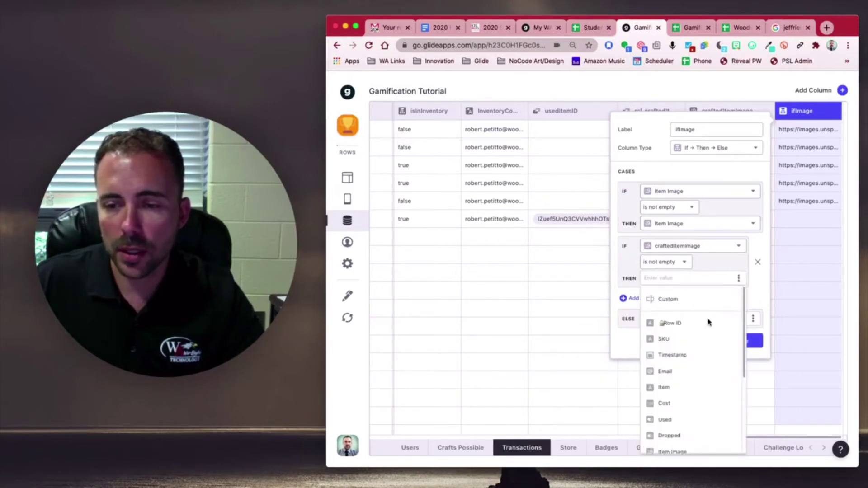
scroll(689, 360, "down", 3)
left_click(692, 415)
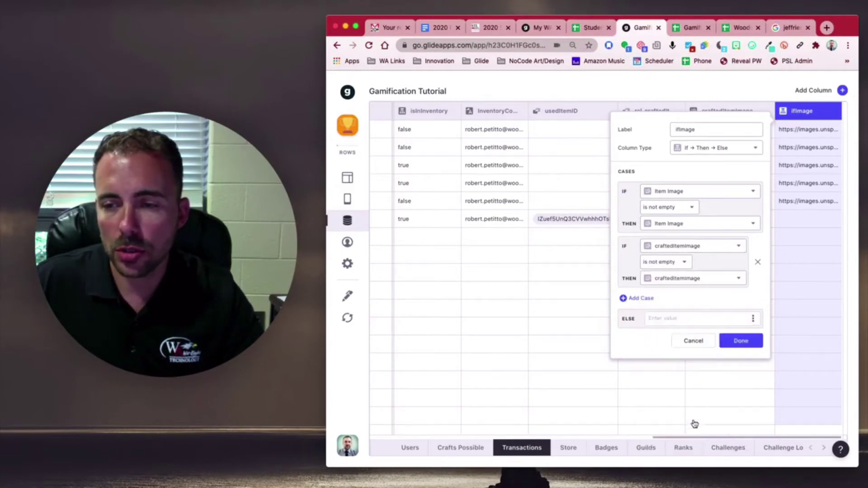
left_click(740, 342)
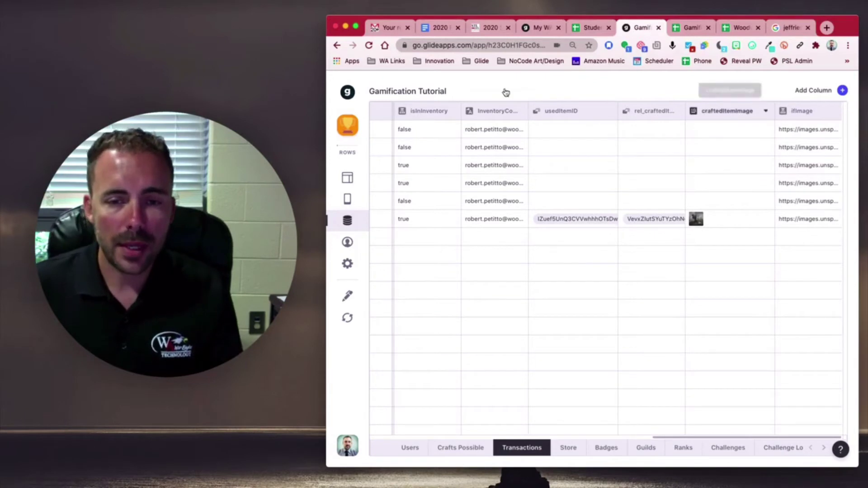
Return from the Tent screen to the Inventory screen and set the Inventory Items inline list's image to ifImage
left_click(351, 183)
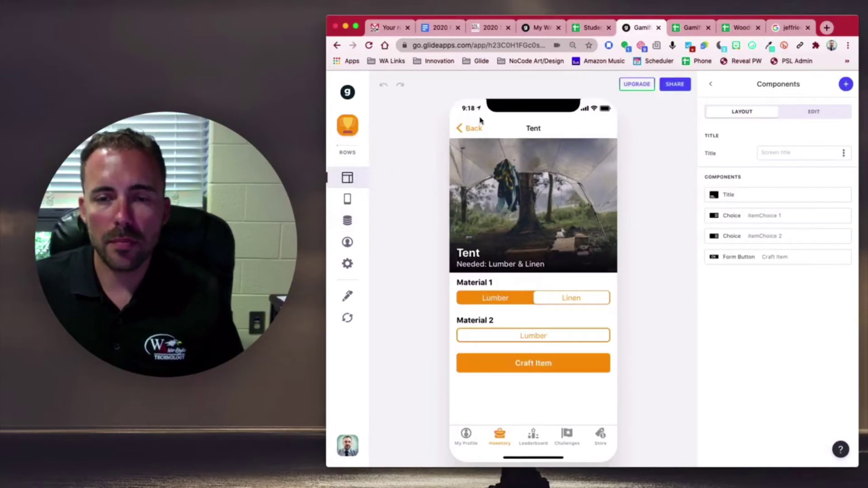
left_click(482, 131)
left_click(472, 131)
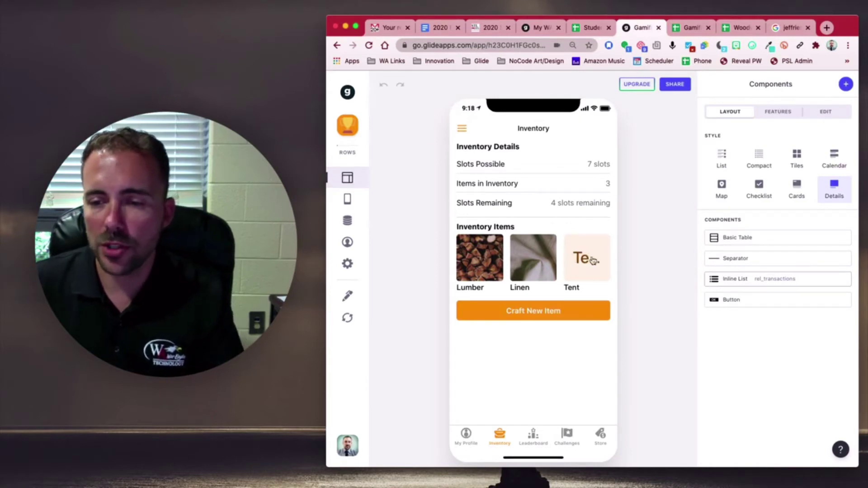
left_click(751, 282)
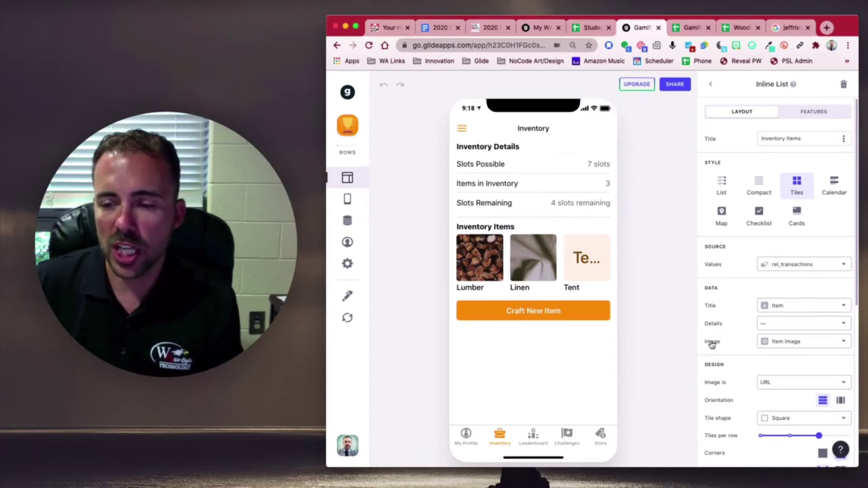
left_click(787, 347)
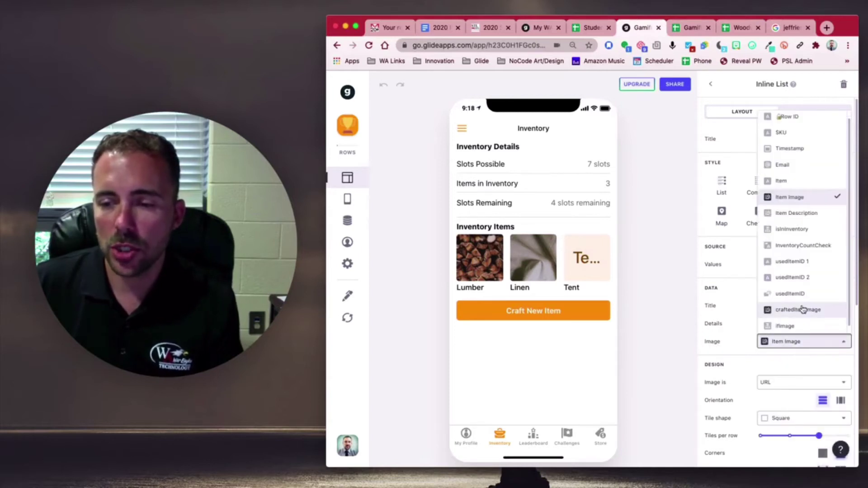
scroll(803, 310, "down", 1)
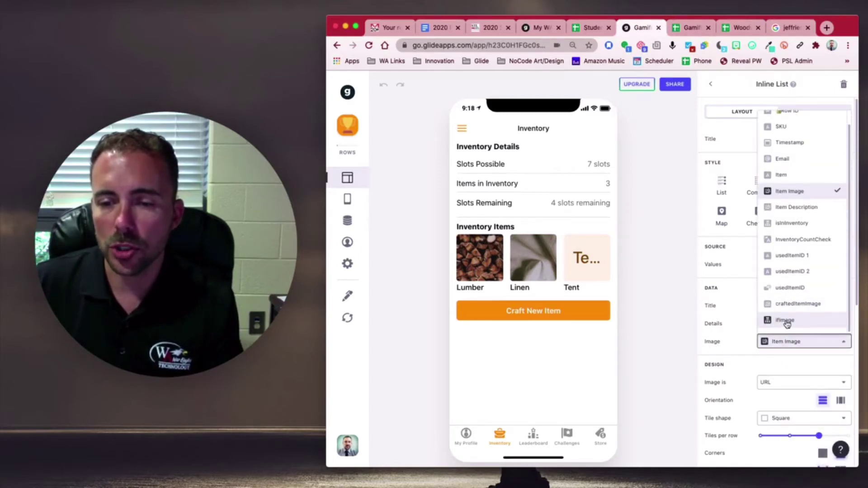
left_click(786, 321)
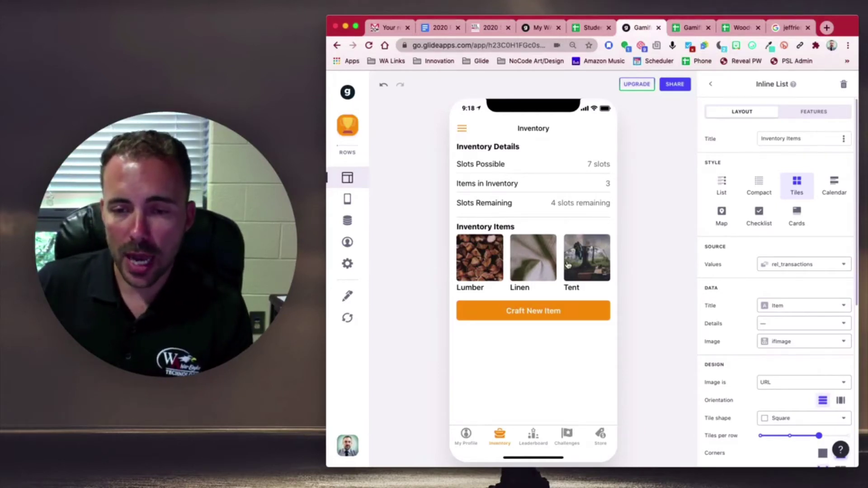
Add another Transactions column labelled rel_usedItems with the Relation column type
left_click(348, 222)
left_click(513, 454)
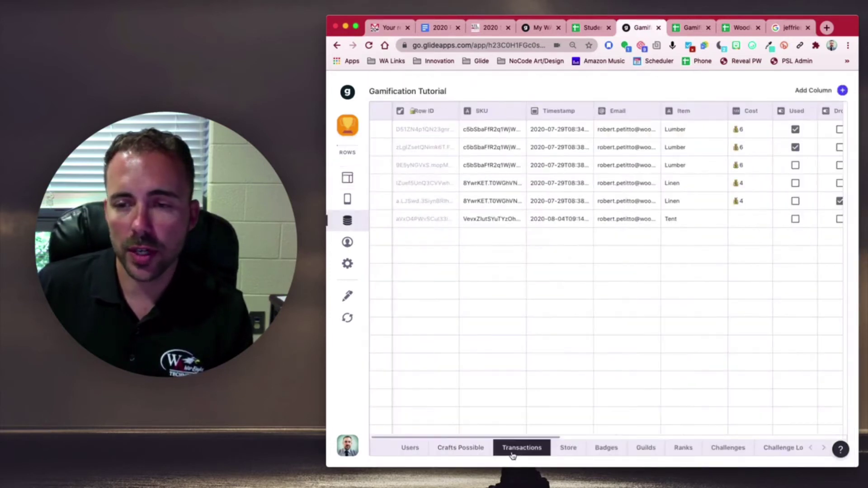
scroll(737, 242, "right", 3)
left_click(842, 90)
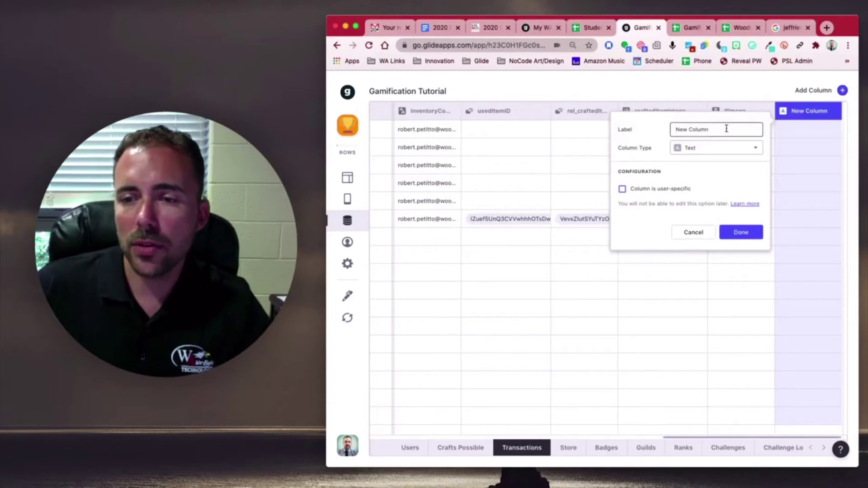
left_click_drag(726, 129, 672, 129)
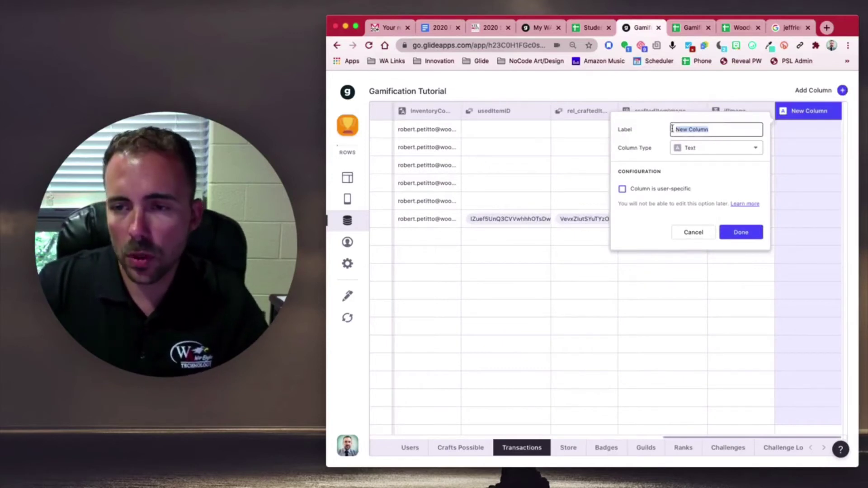
type("rel")
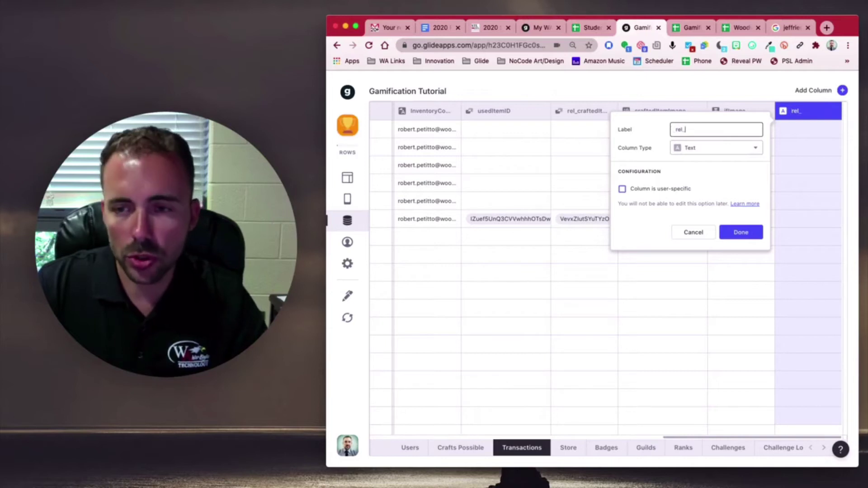
type("_usedI")
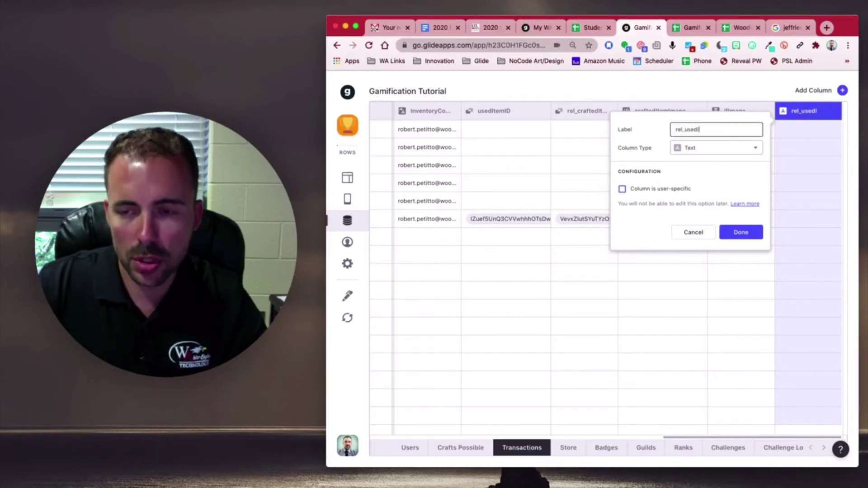
type("tems")
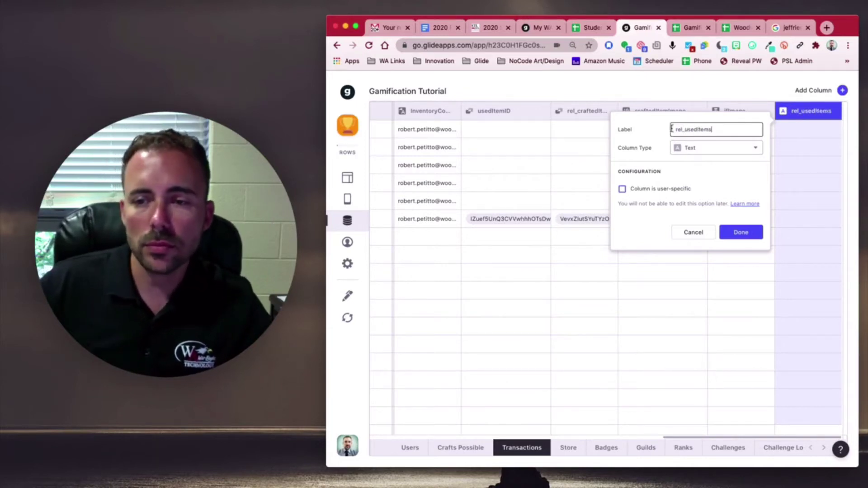
left_click(687, 148)
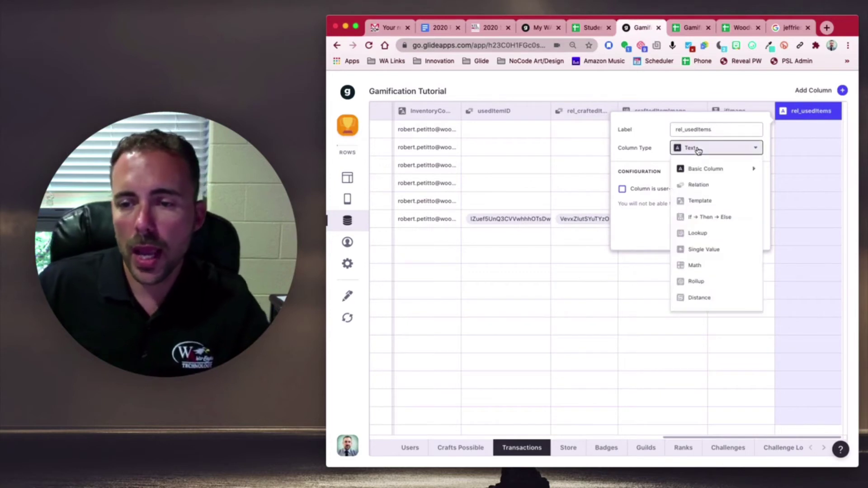
left_click(697, 185)
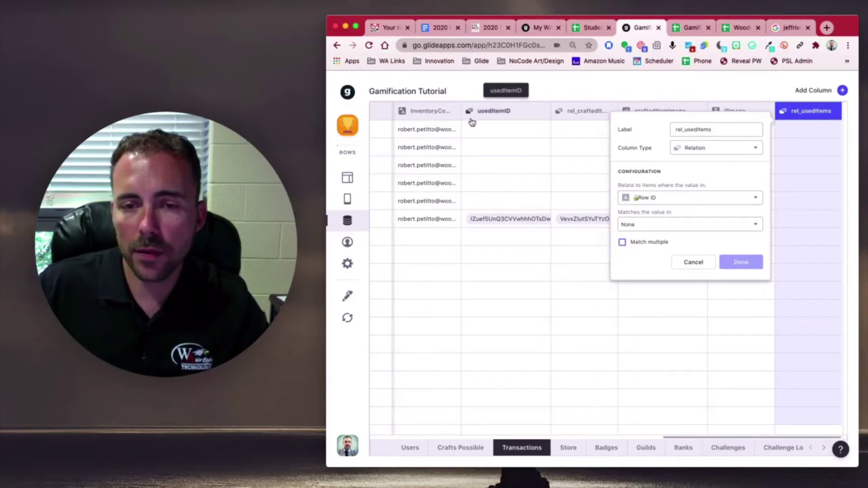
Open the choices for the column that Row ID matches in the rel_usedItems relation
left_click(680, 226)
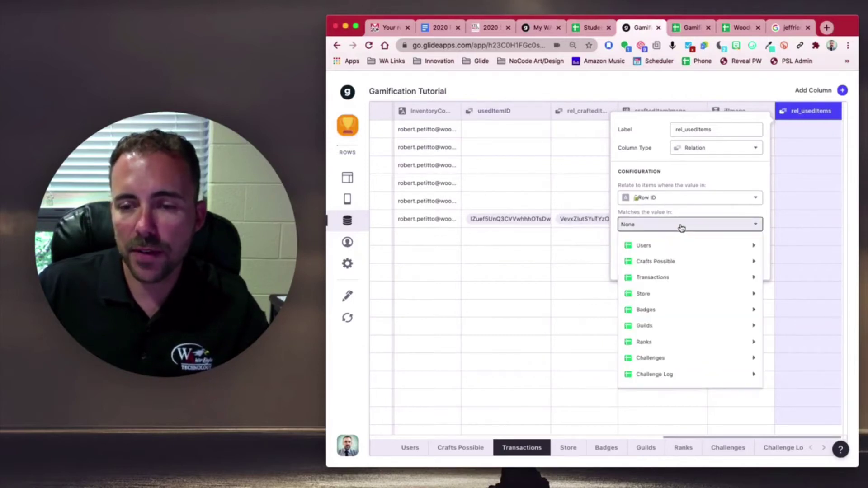
mouse_move(717, 358)
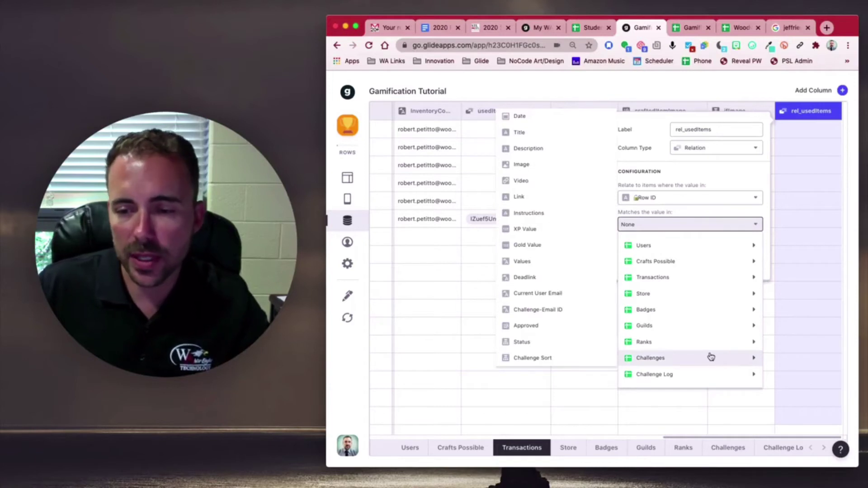
Relate Row ID to usedItemID in Transactions for the rel_usedItems column, save it, and place the column before usedItemID
mouse_move(665, 283)
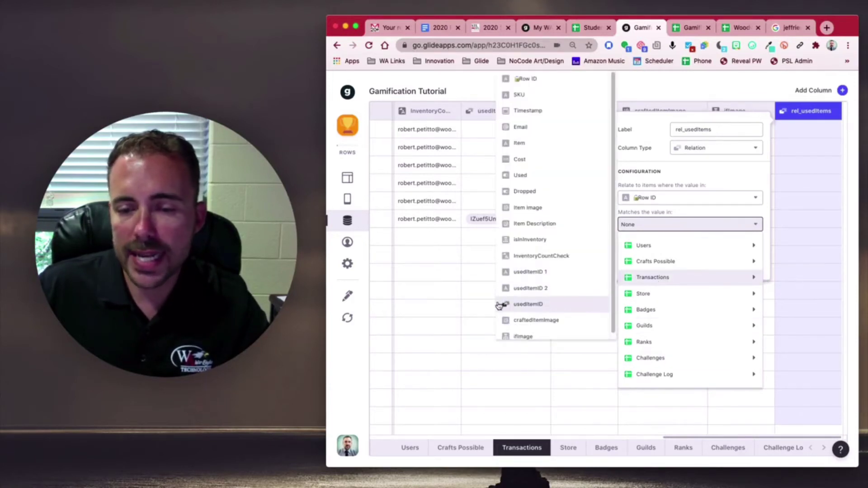
left_click(520, 309)
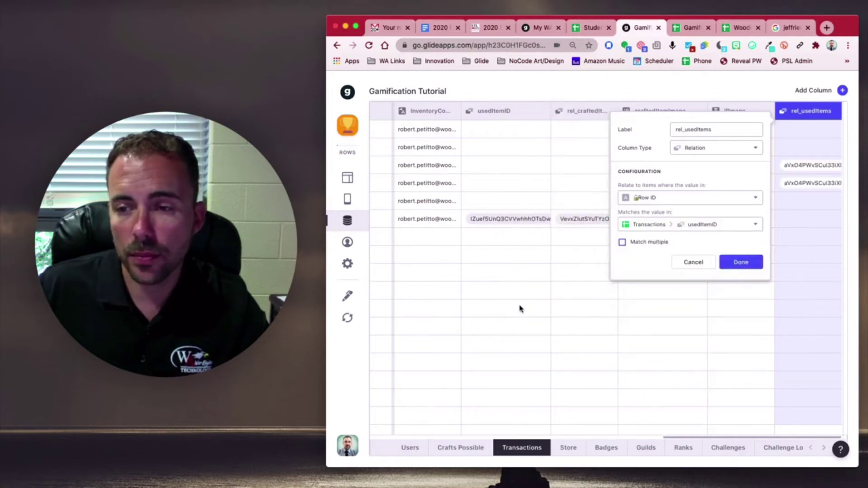
left_click(738, 262)
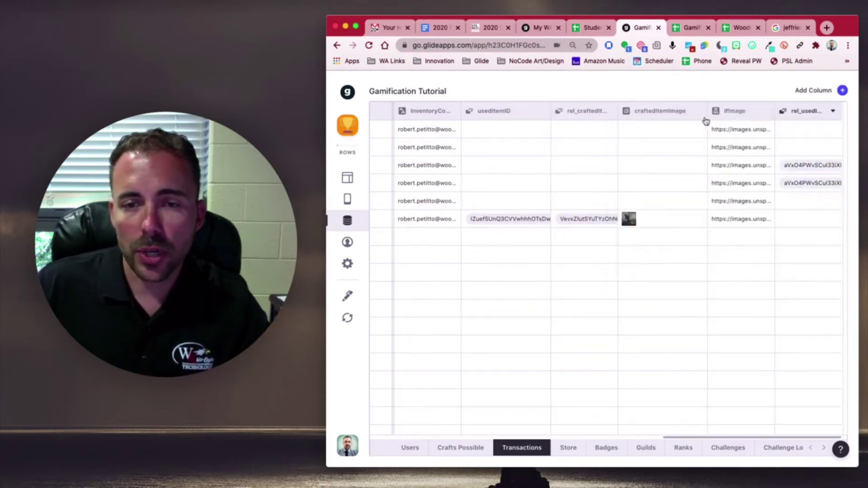
left_click_drag(809, 111, 525, 128)
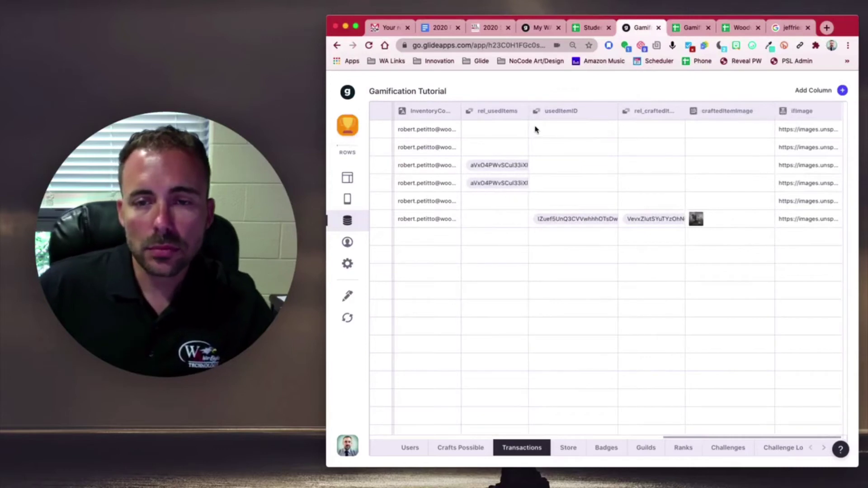
Add a third case to the isInInventory column in Transactions that checks rel_usedItems
scroll(481, 155, "left", 15)
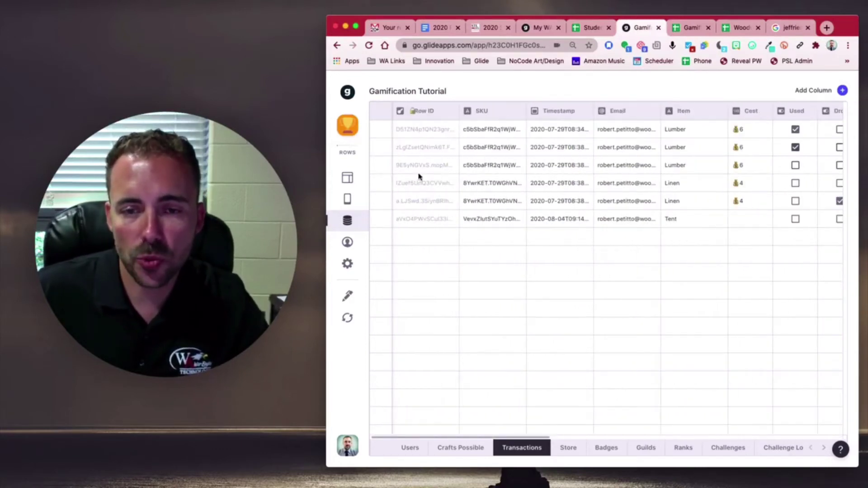
scroll(619, 191, "right", 10)
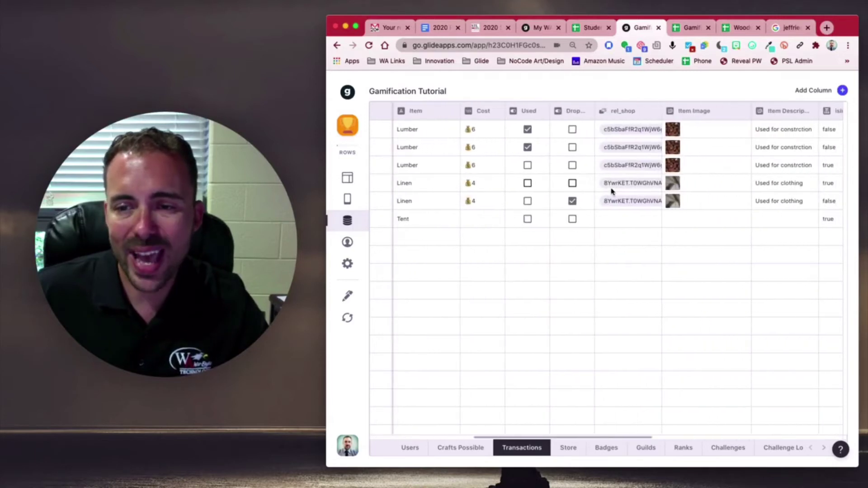
scroll(611, 191, "right", 10)
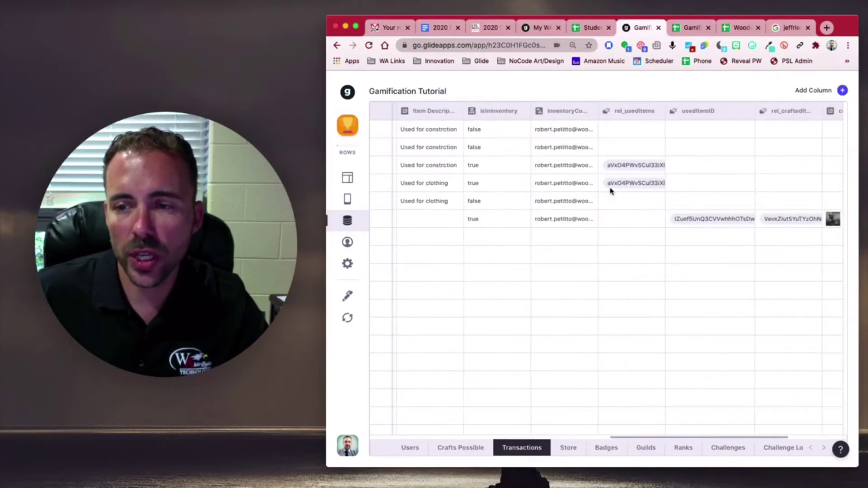
left_click(709, 224)
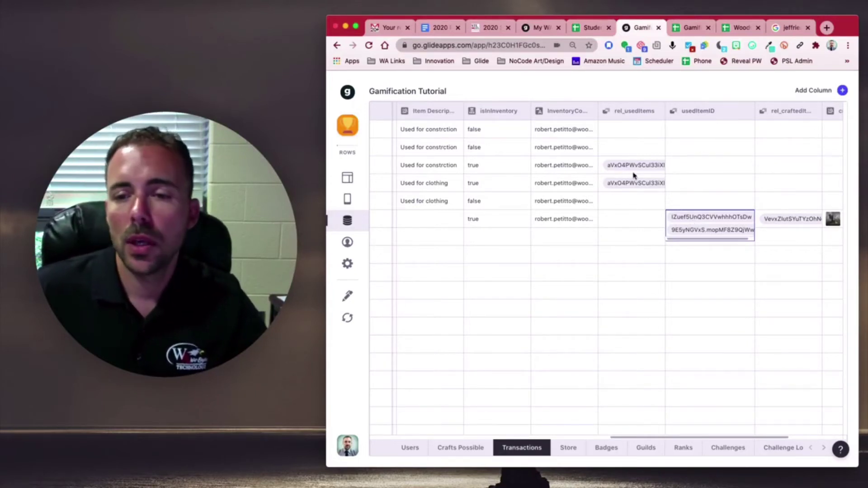
left_click(523, 113)
left_click(486, 134)
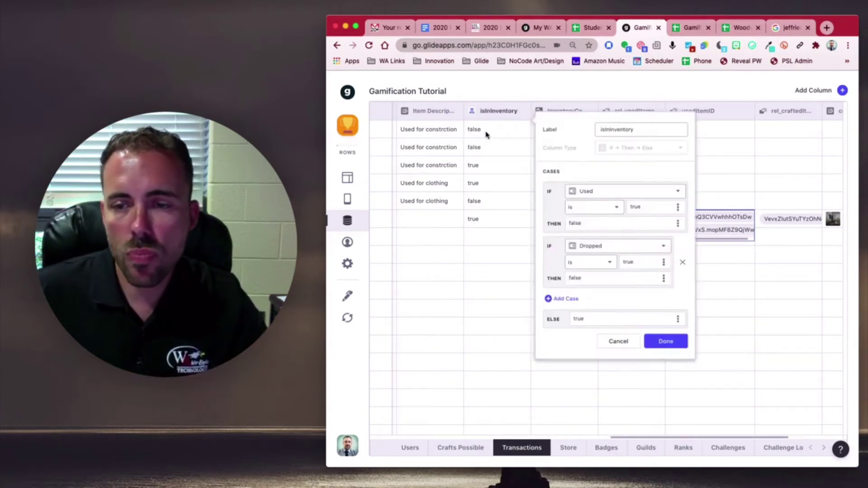
left_click(565, 299)
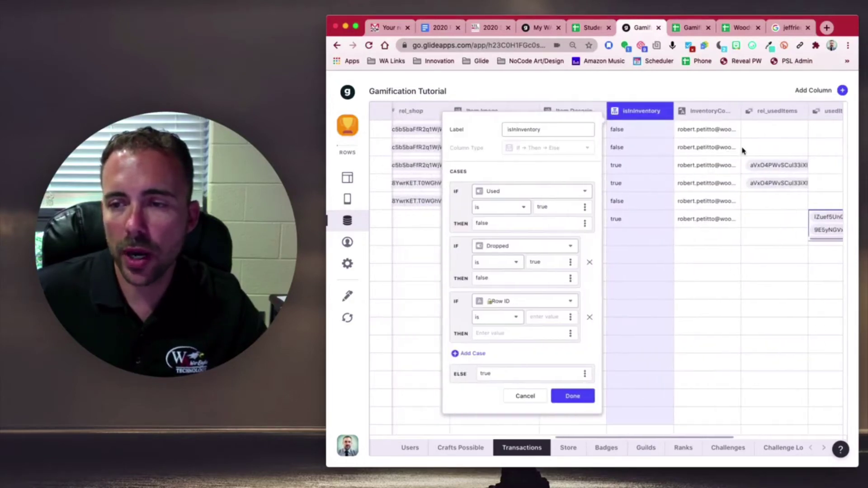
left_click(514, 302)
scroll(530, 378, "down", 3)
scroll(529, 388, "down", 3)
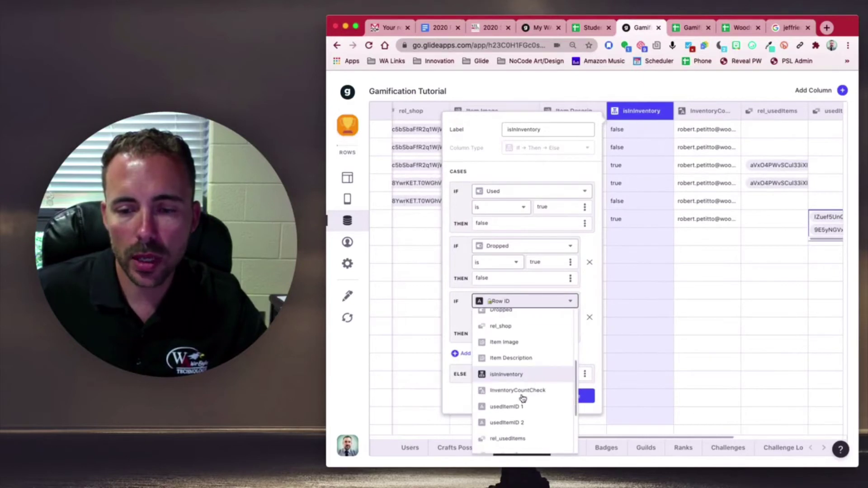
scroll(519, 407, "down", 1)
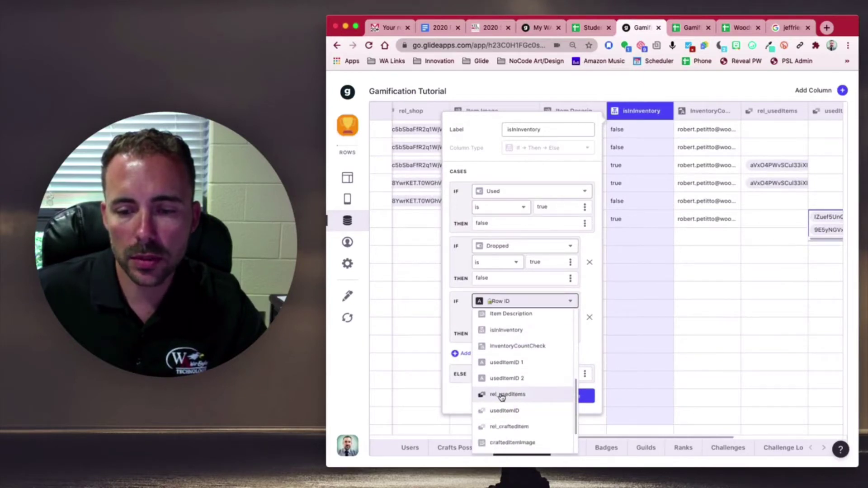
left_click(501, 395)
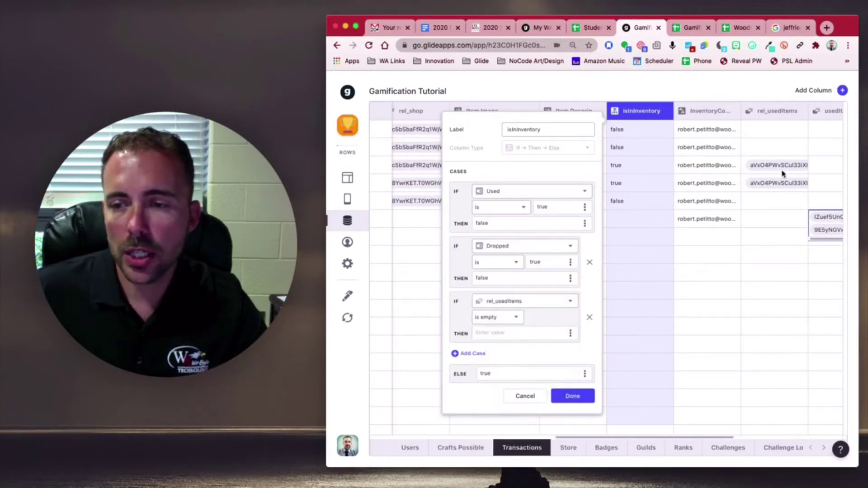
Make the rel_usedItems case return false when the relation is not empty, and save the isInInventory column
left_click(495, 317)
left_click(498, 358)
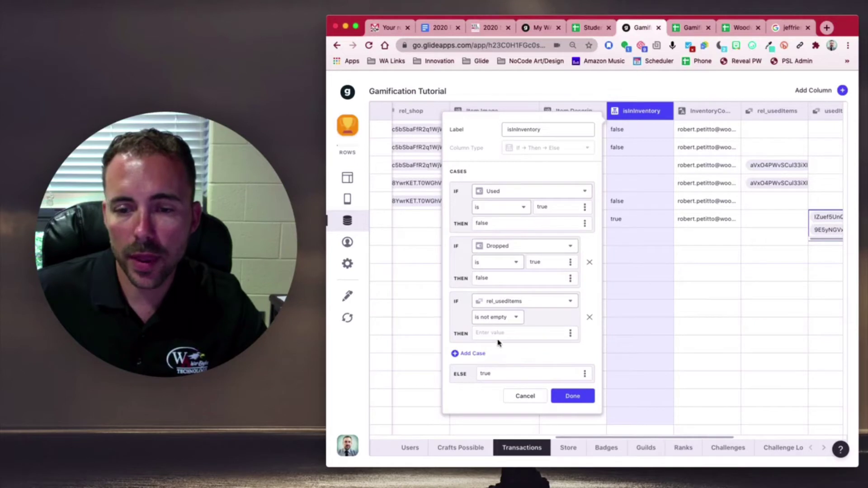
left_click(498, 333)
type("flase")
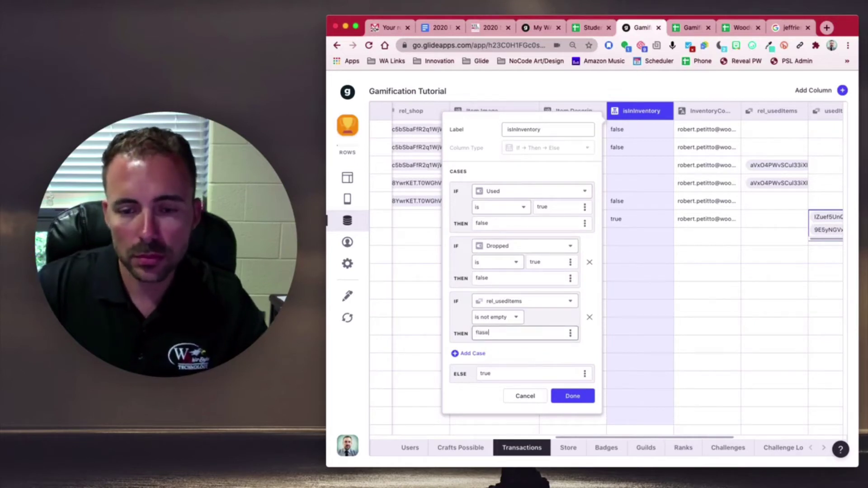
key("BackSpace")
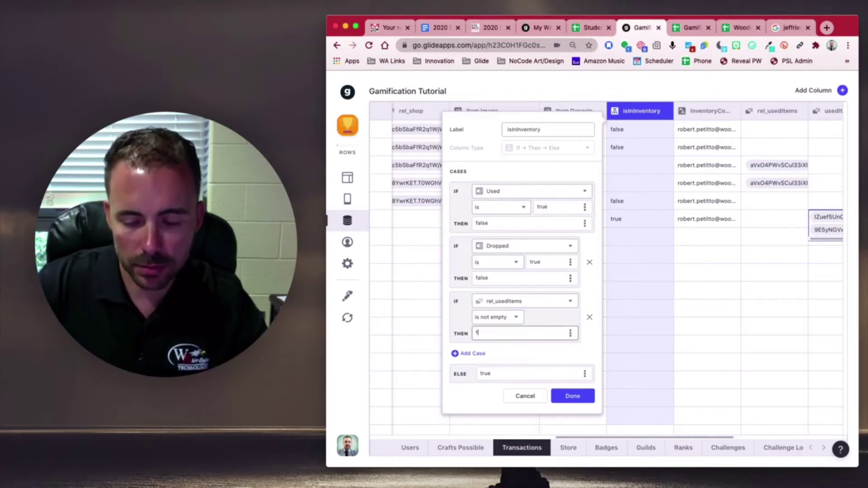
type("alse")
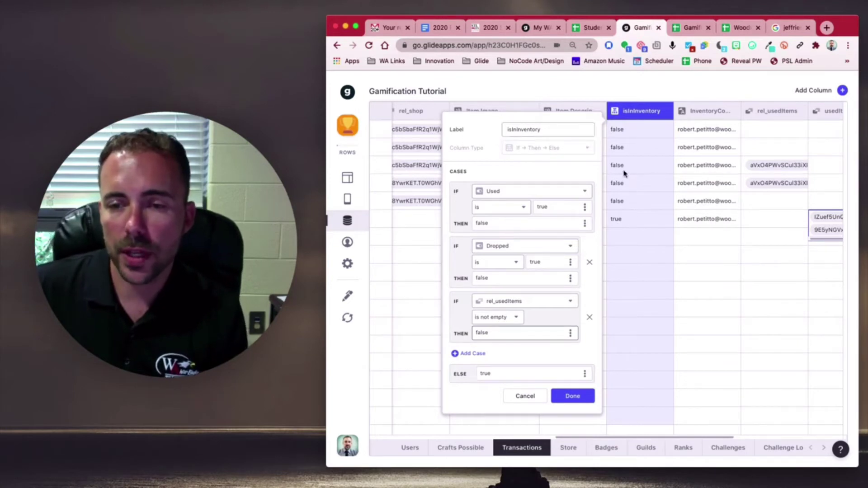
left_click(567, 398)
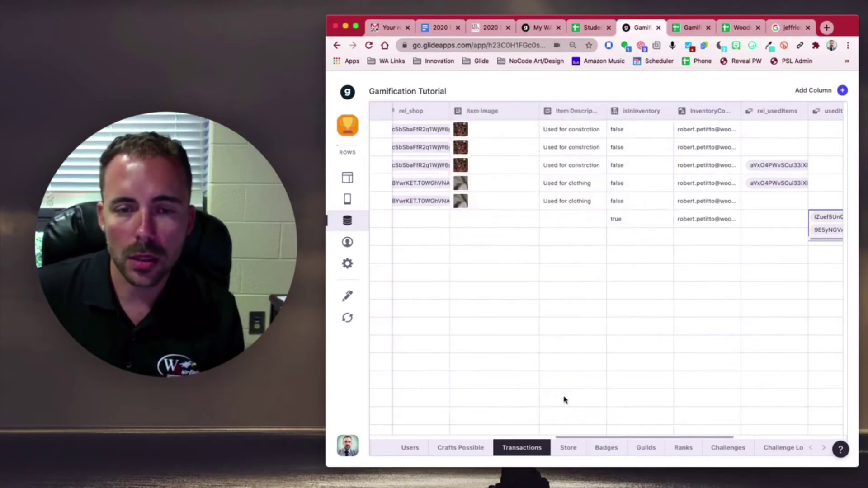
Open the Tent crafting screen from Craft New Item in the app layout and show its components
left_click(347, 178)
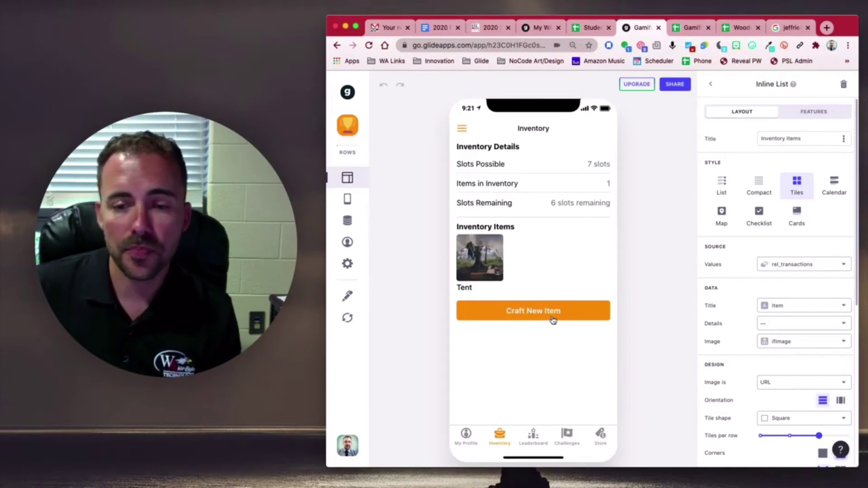
left_click(538, 311)
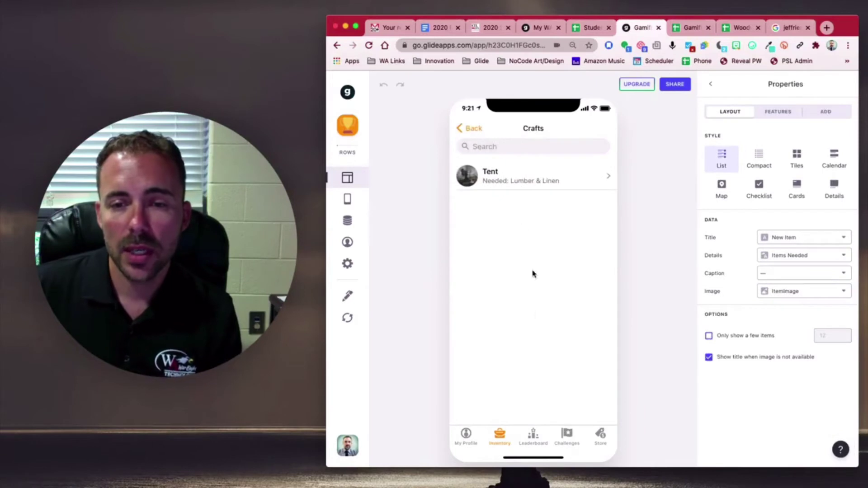
left_click(544, 185)
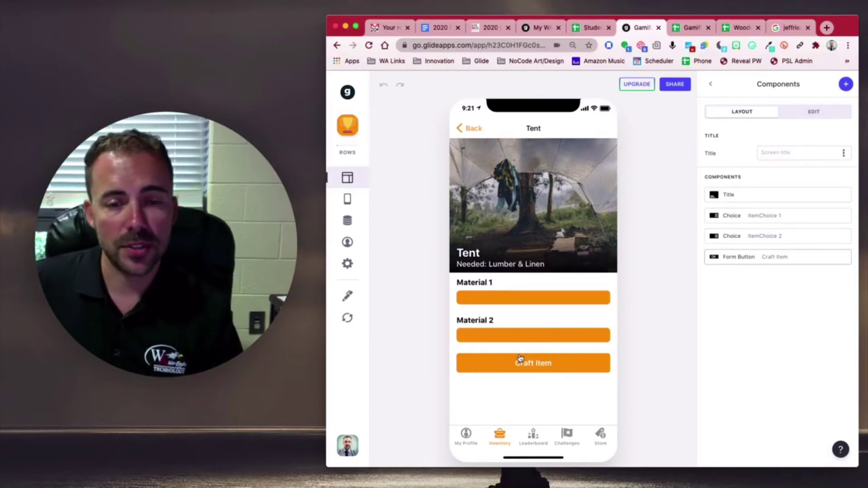
left_click(344, 203)
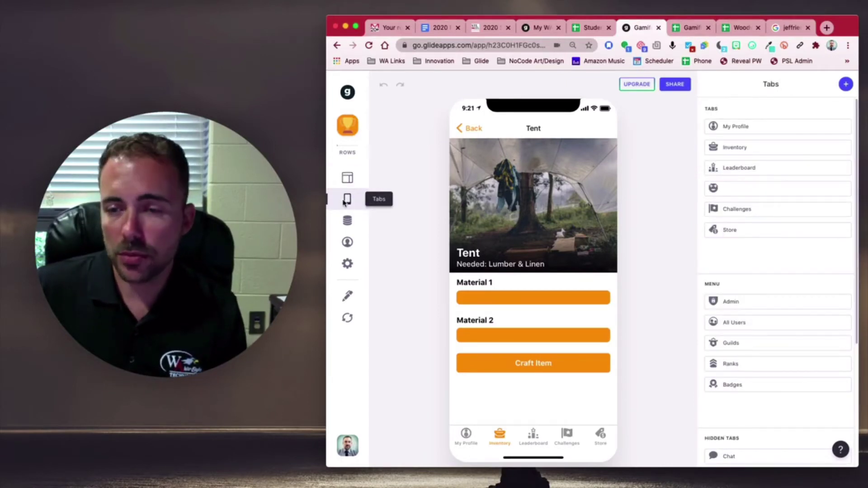
left_click(351, 177)
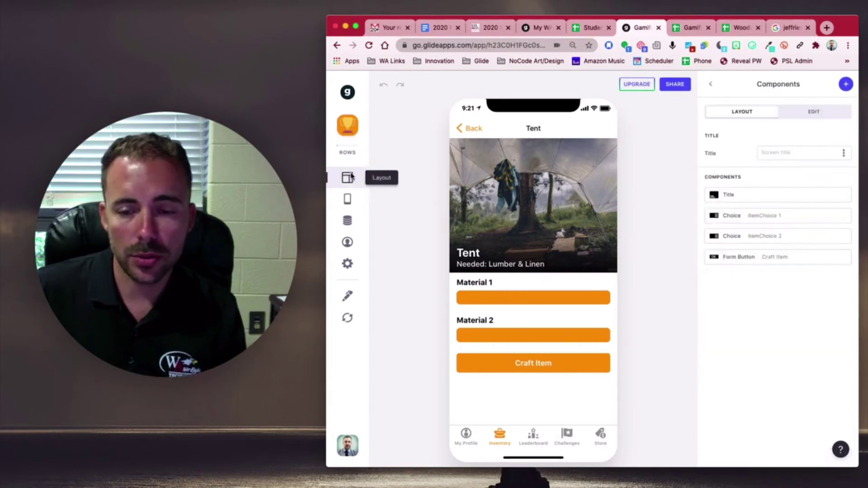
Duplicate the Craft Item form button, title the copy "Not enough materials" and show it as Transparent
left_click(829, 257)
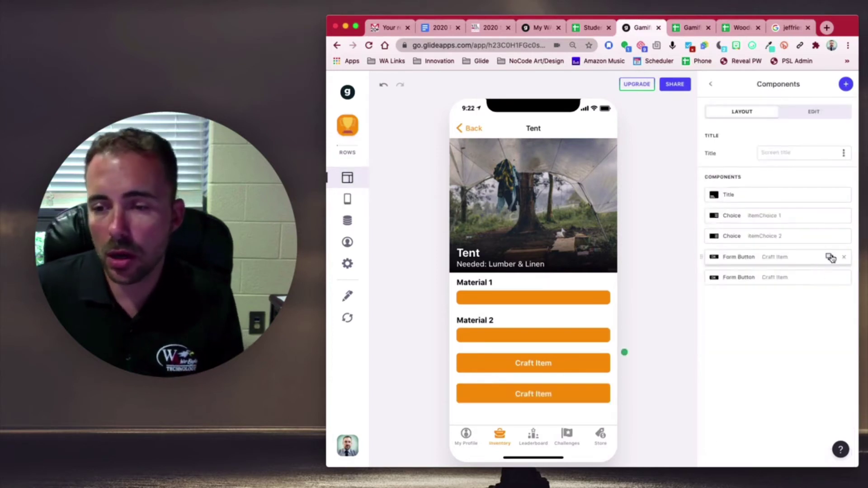
left_click(788, 283)
triple_click(783, 150)
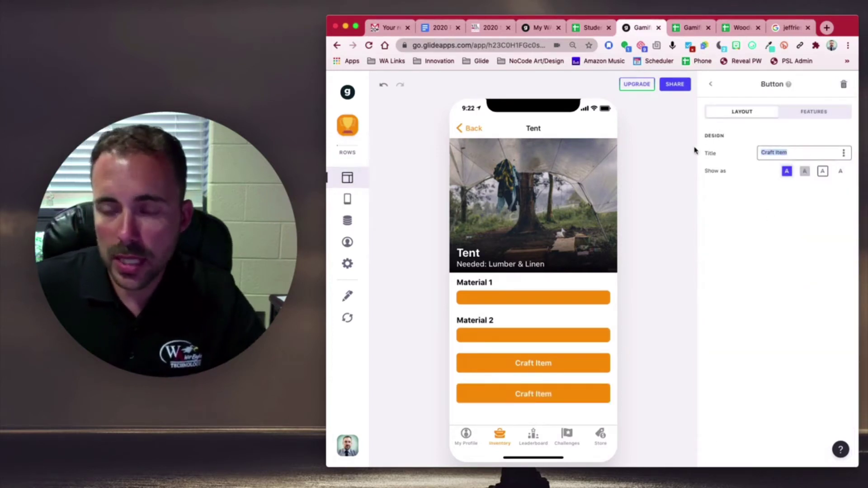
type("Not enough")
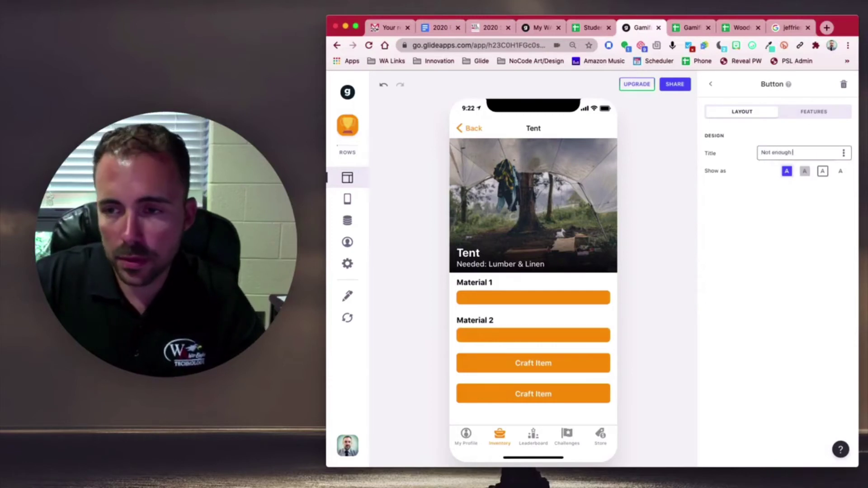
type(" materials")
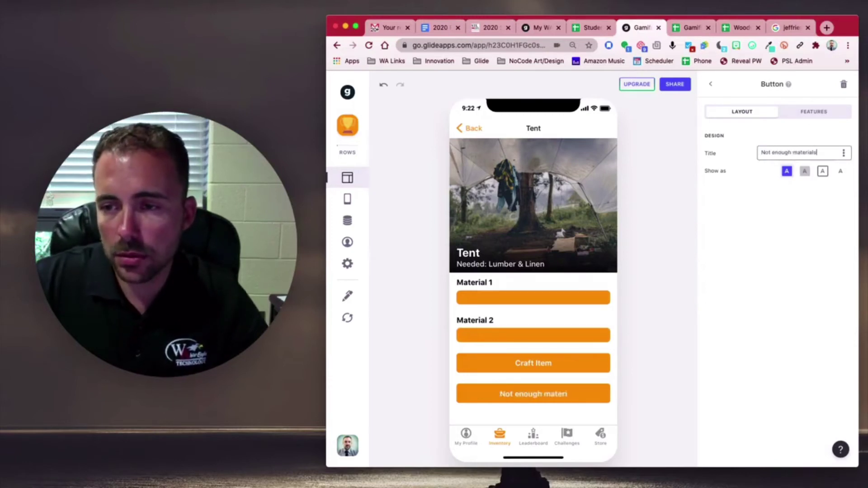
left_click(805, 172)
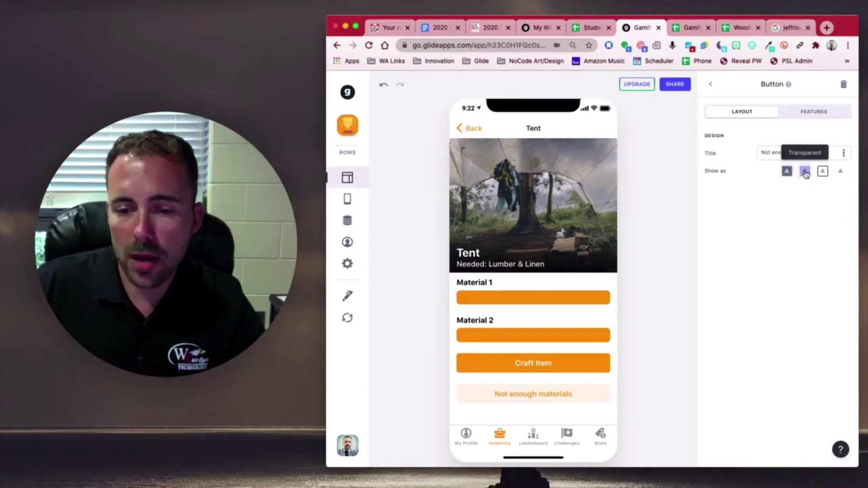
Add a template column named DeadLink containing "#" to the Crafts Possible table, and return to the Tent screen's layout
left_click(346, 221)
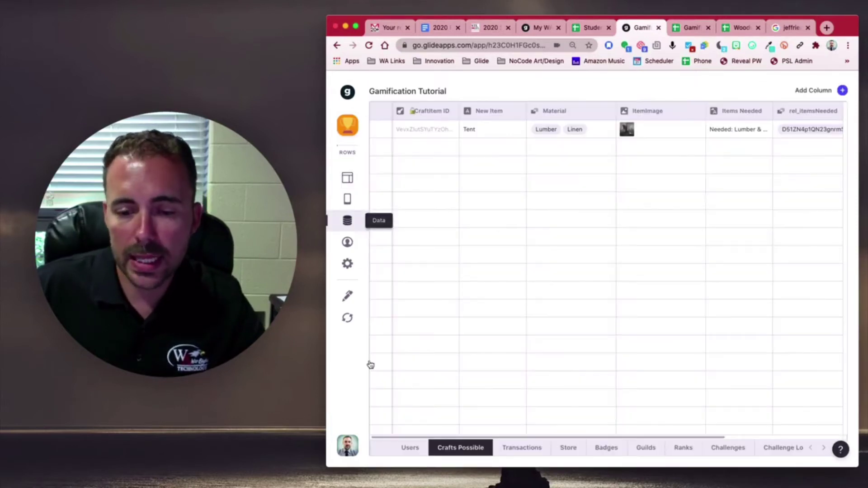
left_click(842, 90)
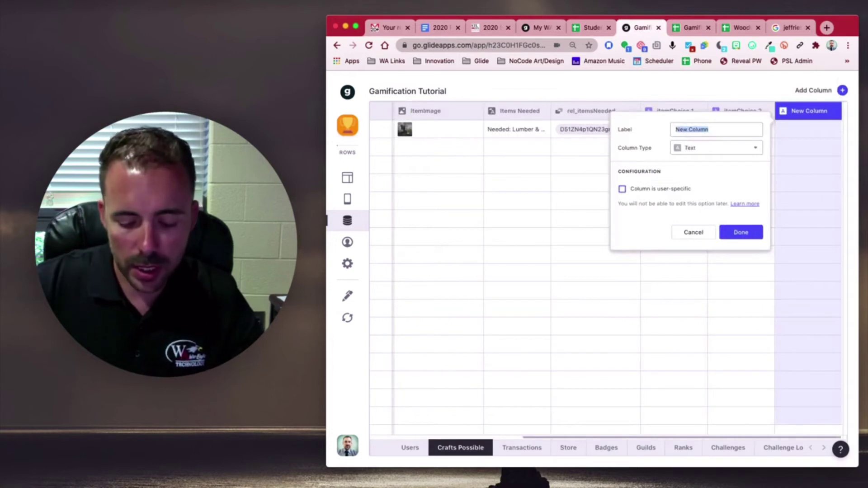
type("DeadLink")
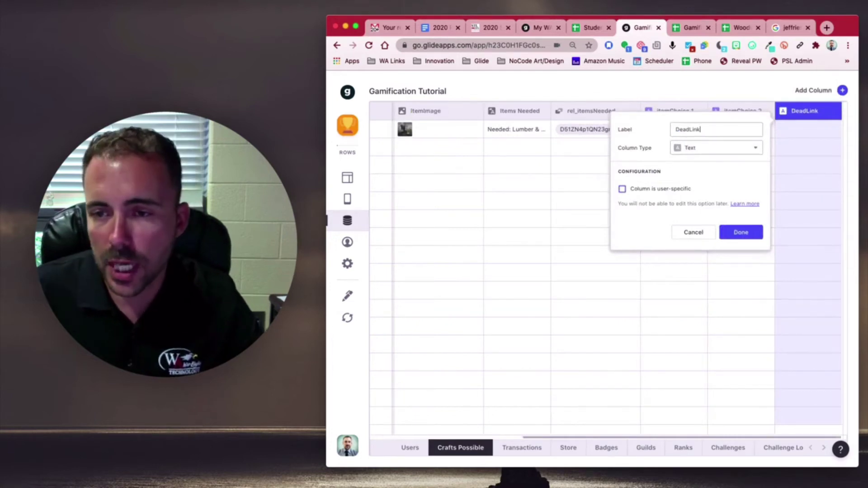
left_click(707, 149)
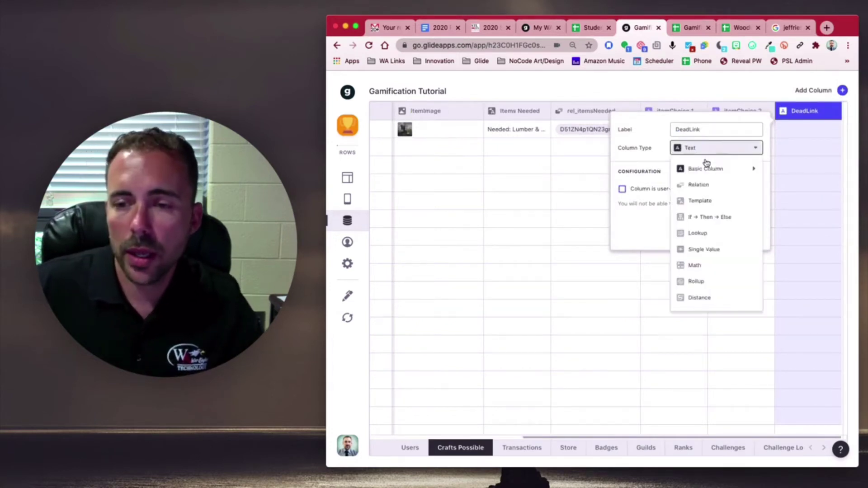
left_click(707, 200)
left_click(656, 189)
type("#")
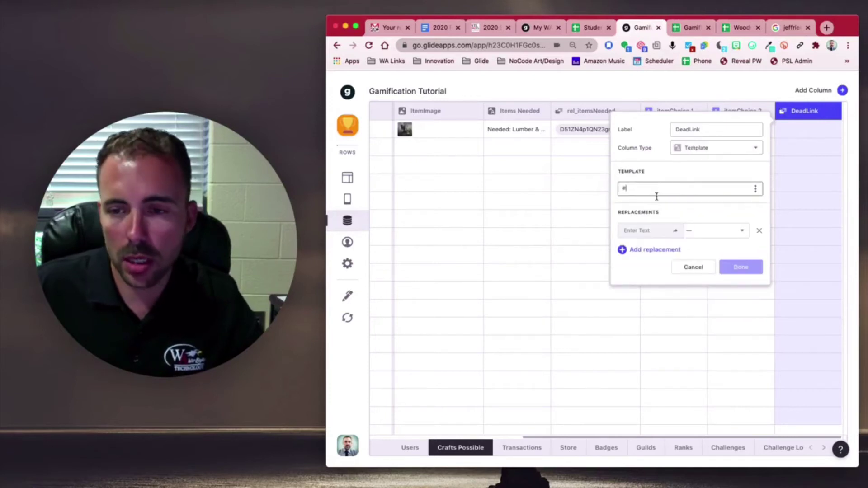
left_click(734, 268)
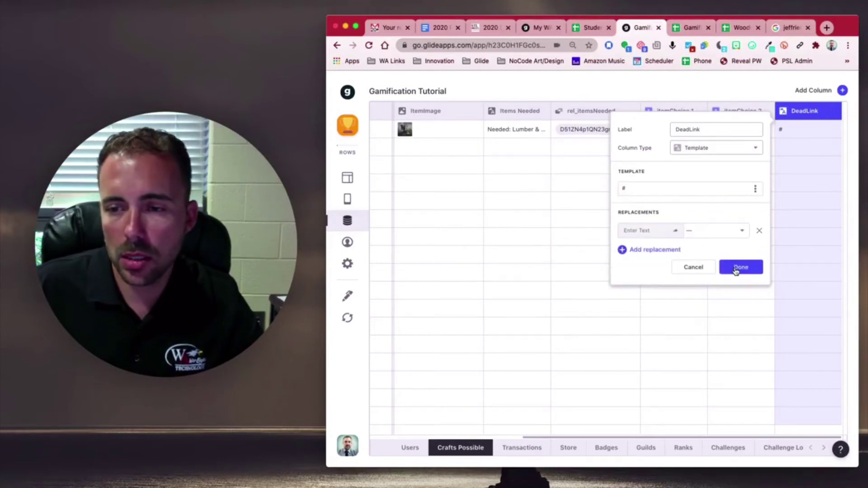
left_click(348, 180)
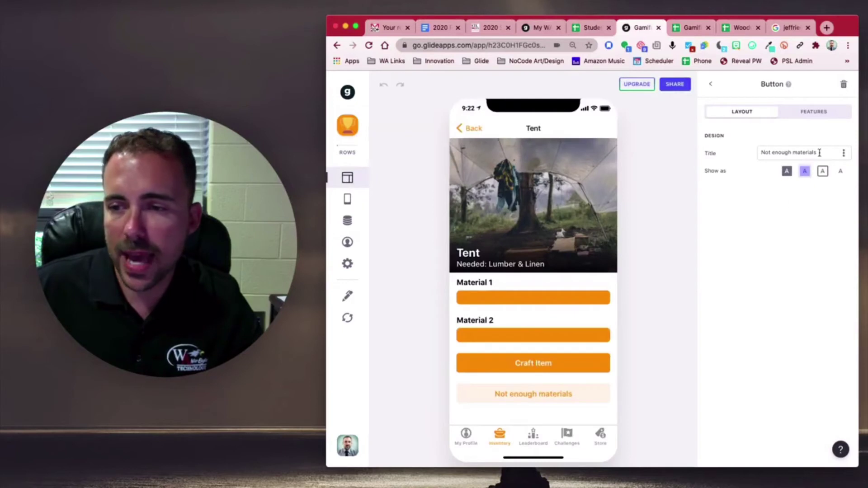
Change the "Not enough materials" button's action to Open link, with the DeadLink column as its target
left_click(821, 115)
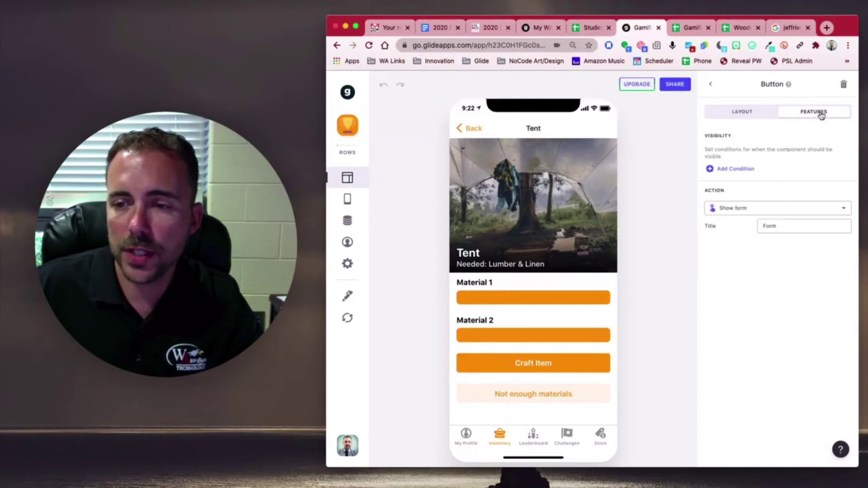
left_click(744, 209)
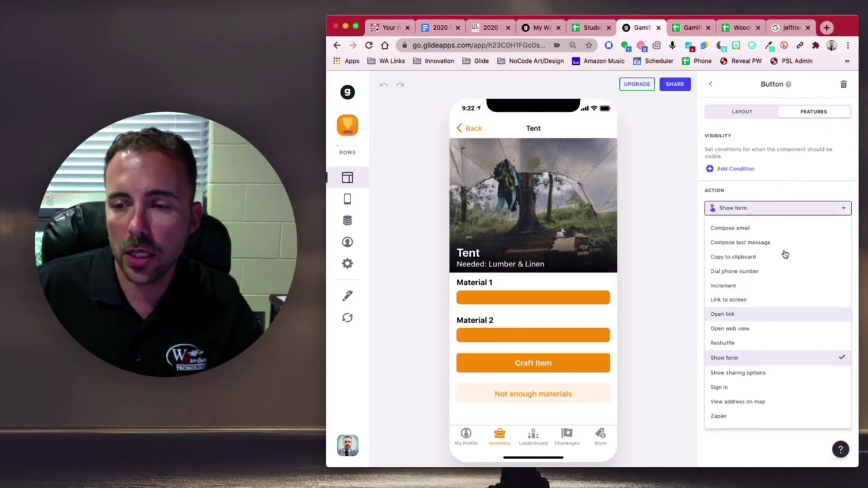
left_click(746, 314)
left_click(791, 226)
left_click(757, 412)
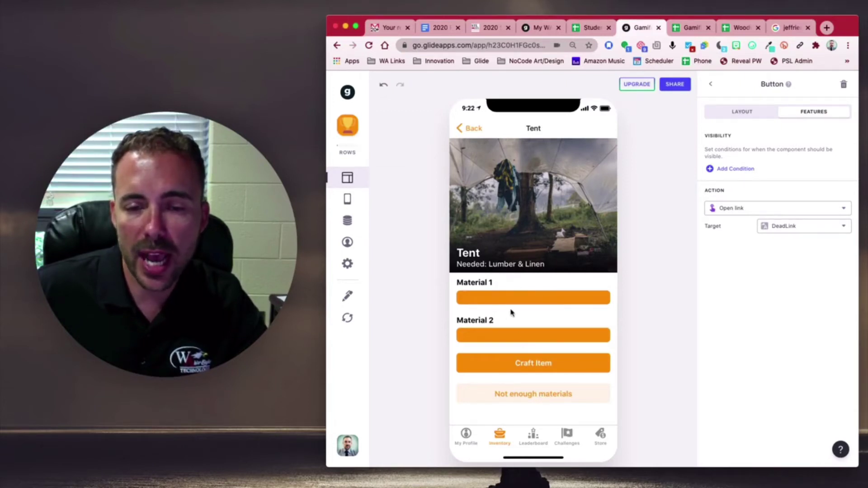
Add a new column labelled currentUserEmail to the Crafts Possible table
left_click(352, 221)
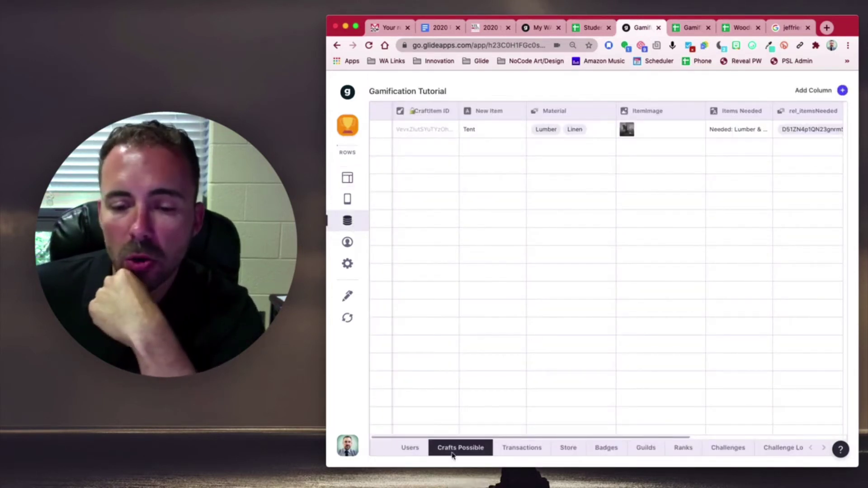
scroll(647, 335, "right", 5)
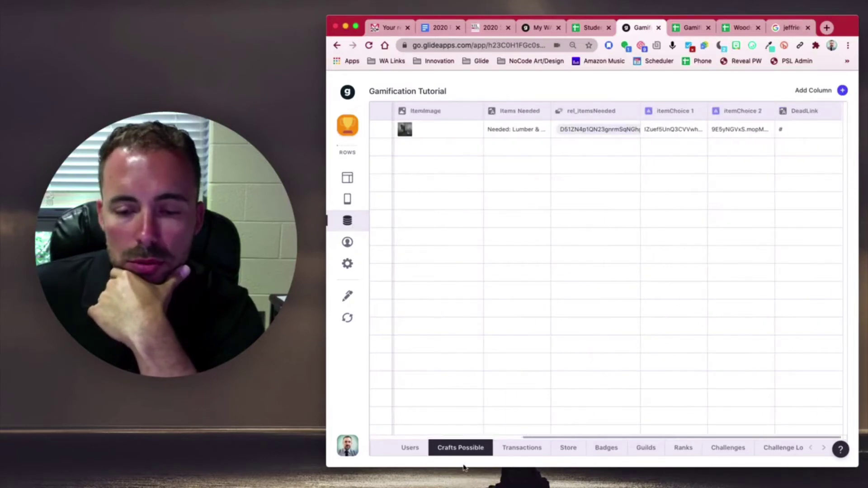
scroll(437, 401, "left", 5)
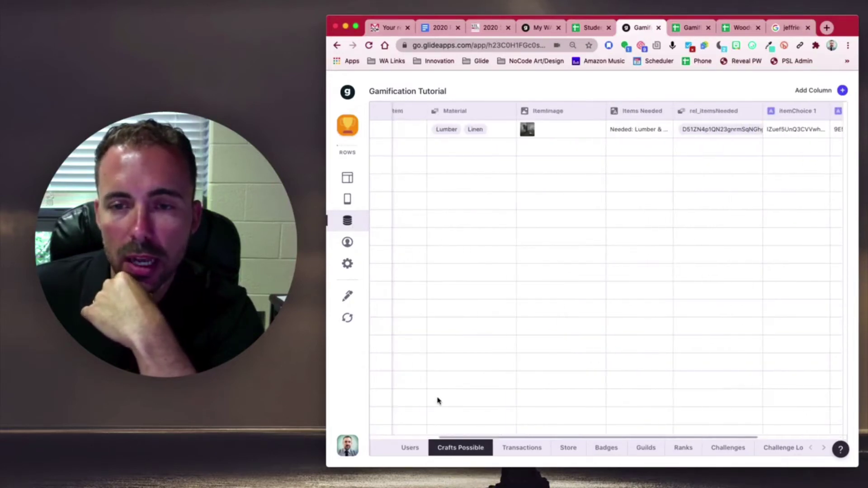
scroll(615, 400, "right", 5)
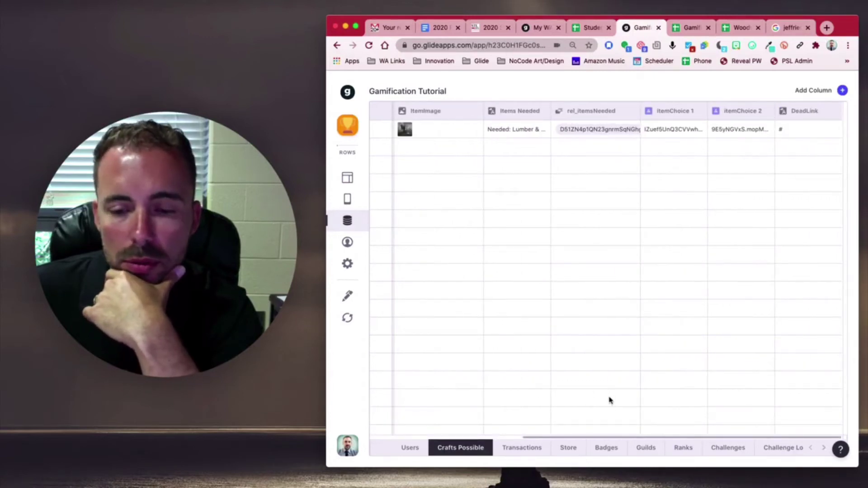
scroll(610, 400, "left", 5)
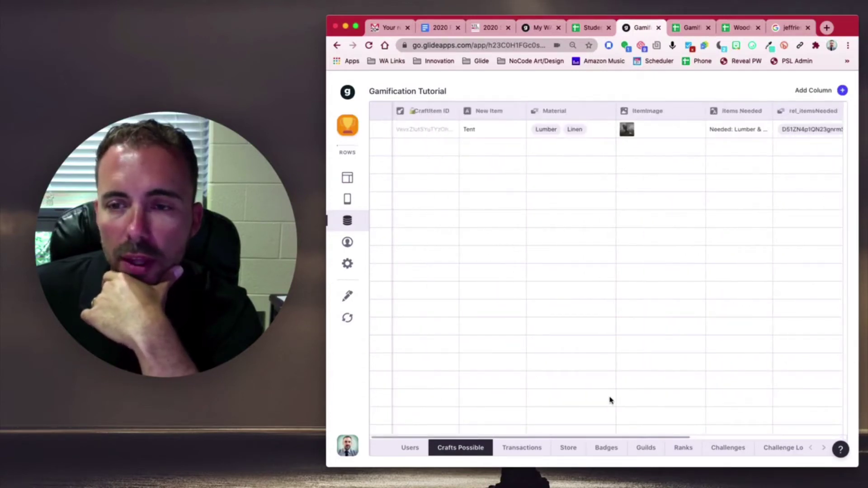
scroll(609, 400, "right", 5)
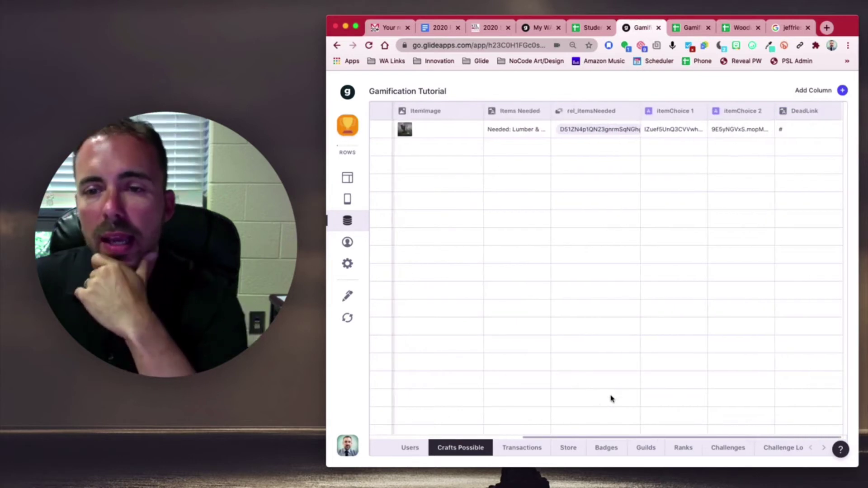
left_click(842, 90)
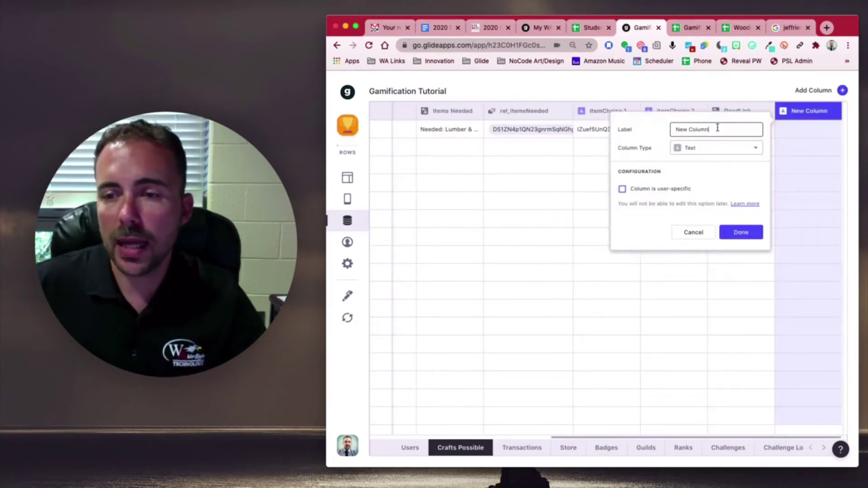
left_click_drag(723, 130, 648, 130)
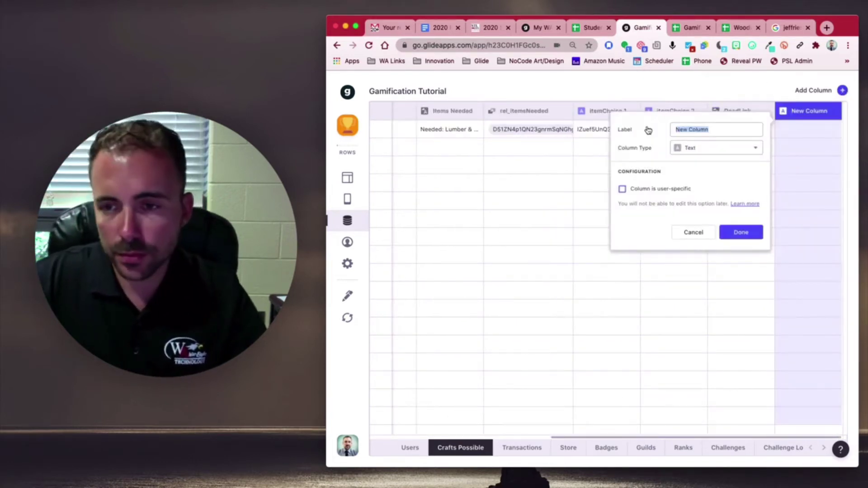
type("c")
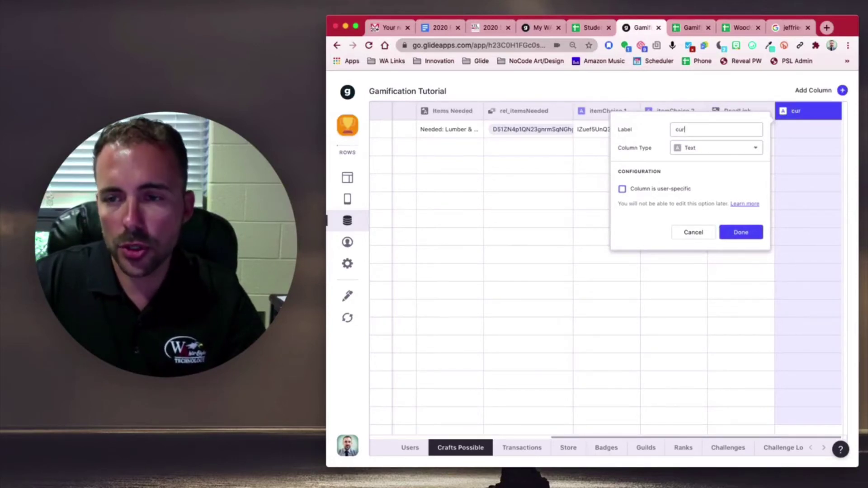
type("ur")
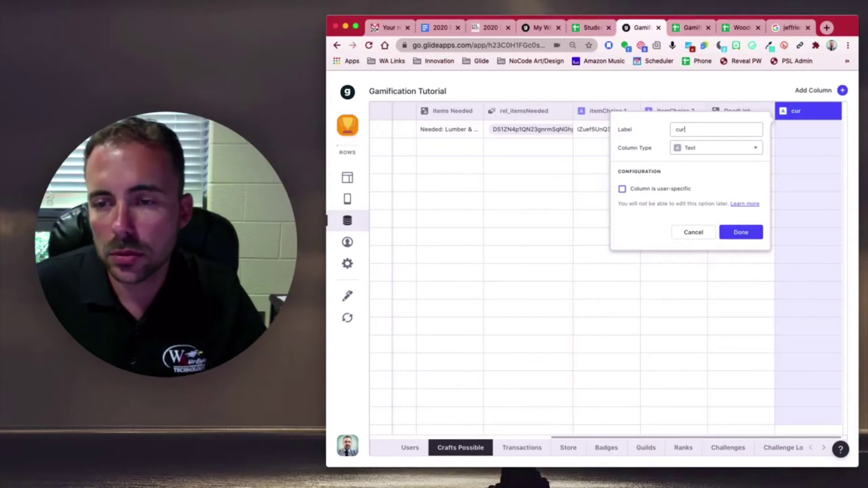
type("rentUserEmail")
key("BackSpace")
key("BackSpace")
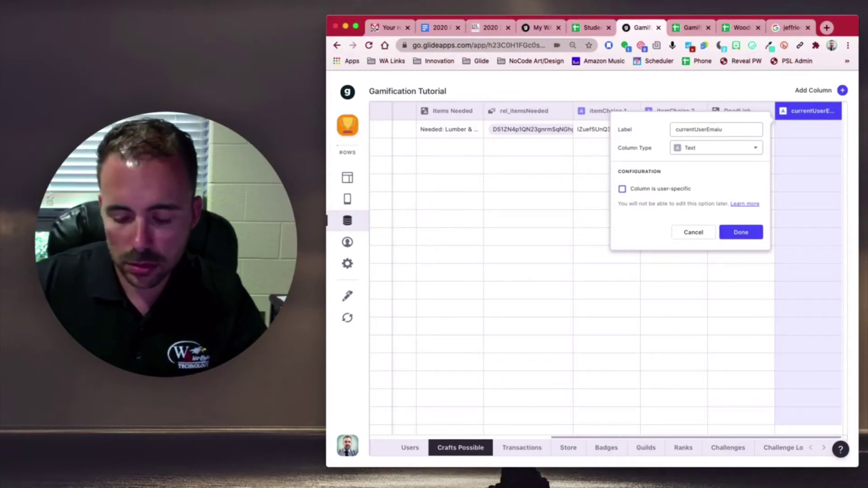
type("l")
Make currentUserEmail a template column with the text "e" replaced by the user's Email Address, and save it
left_click(733, 146)
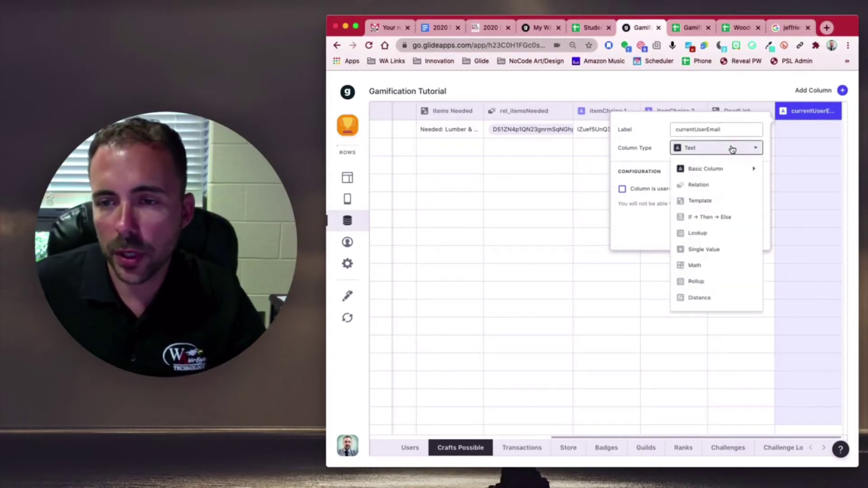
left_click(717, 200)
type("e")
left_click(651, 231)
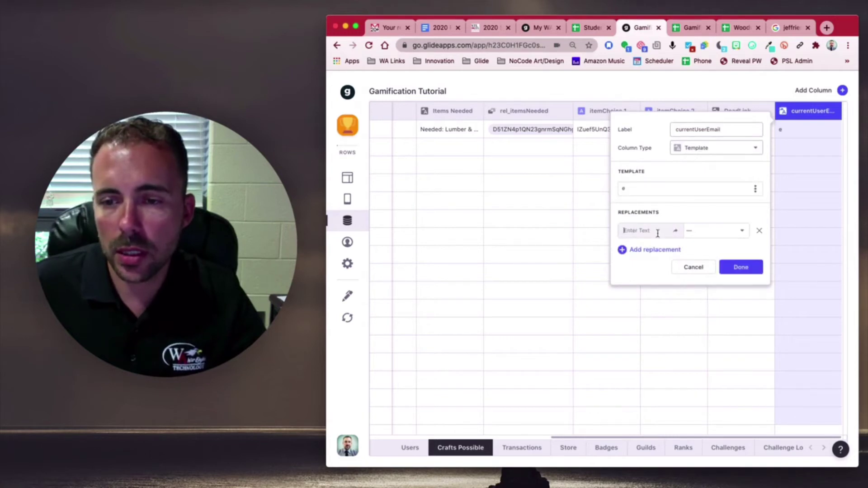
type("e")
left_click(710, 233)
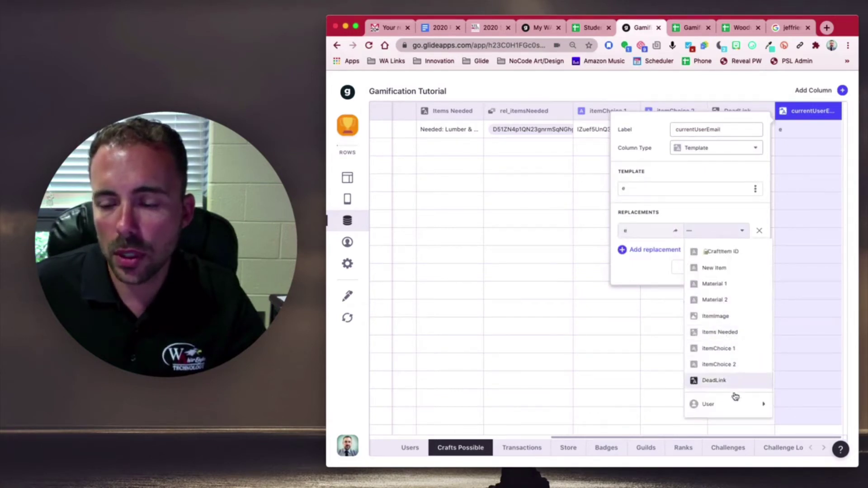
mouse_move(733, 403)
left_click(619, 151)
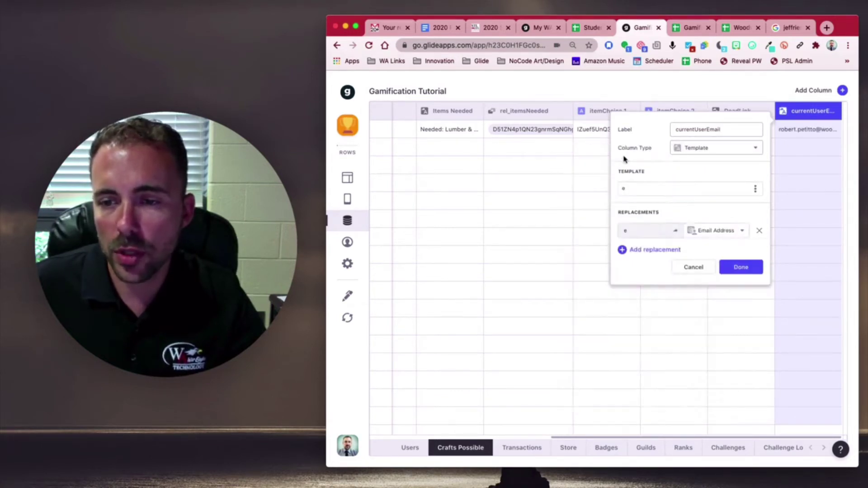
left_click(741, 267)
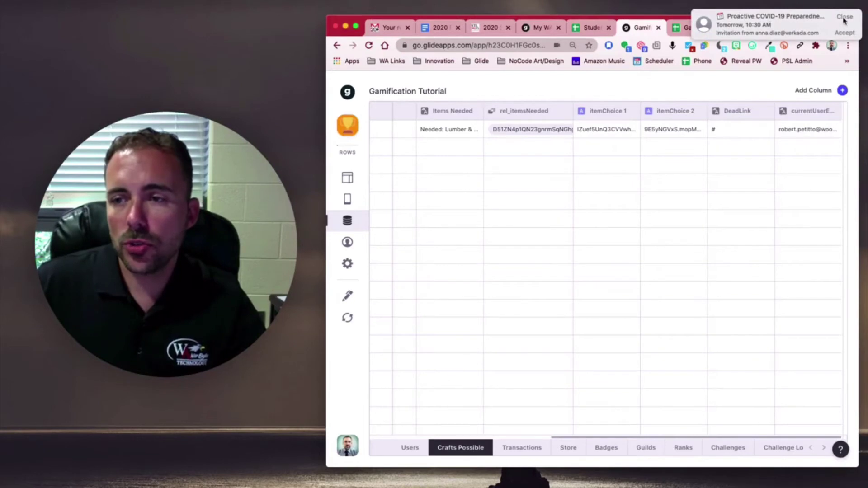
left_click(843, 18)
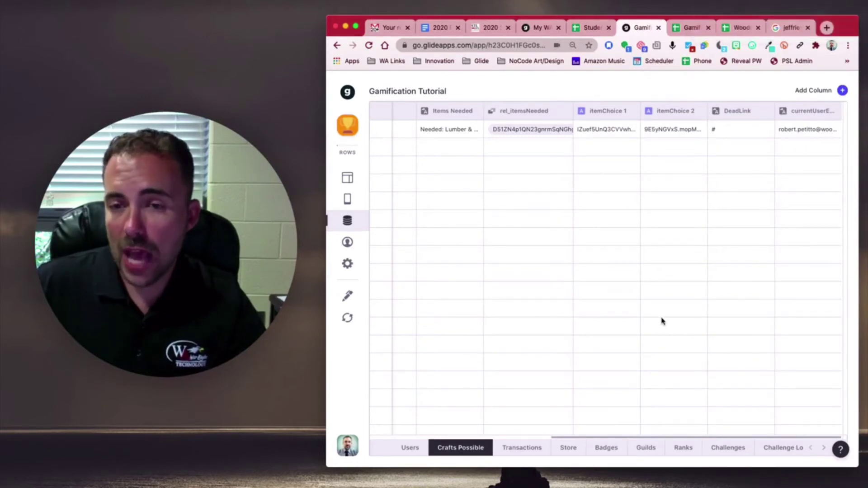
Add an If → Then → Else column labelled emailIfItemAvailable to the Transactions table
left_click(520, 455)
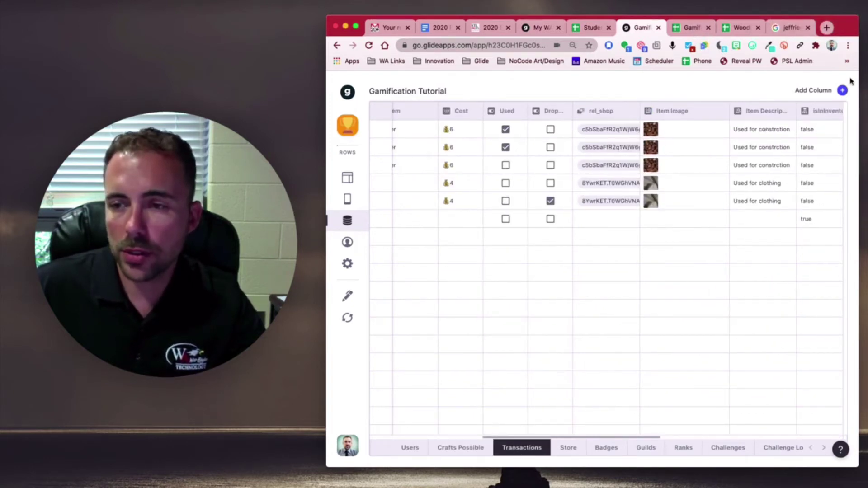
left_click(842, 91)
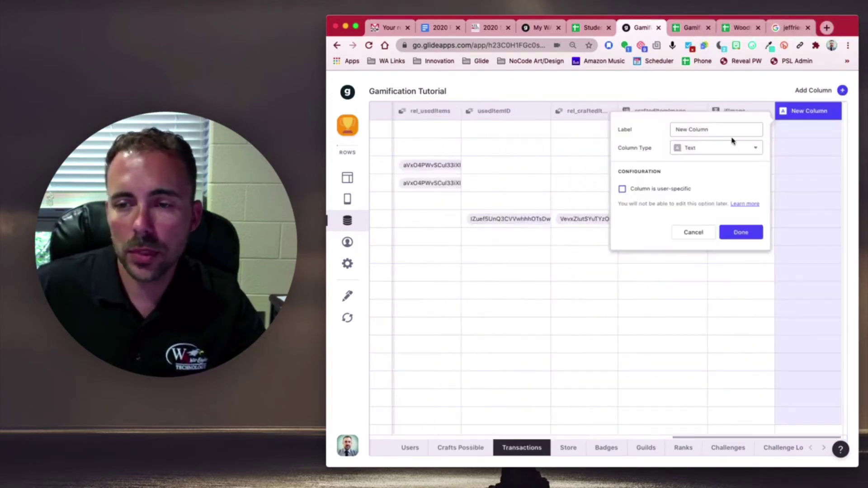
left_click_drag(735, 130, 660, 130)
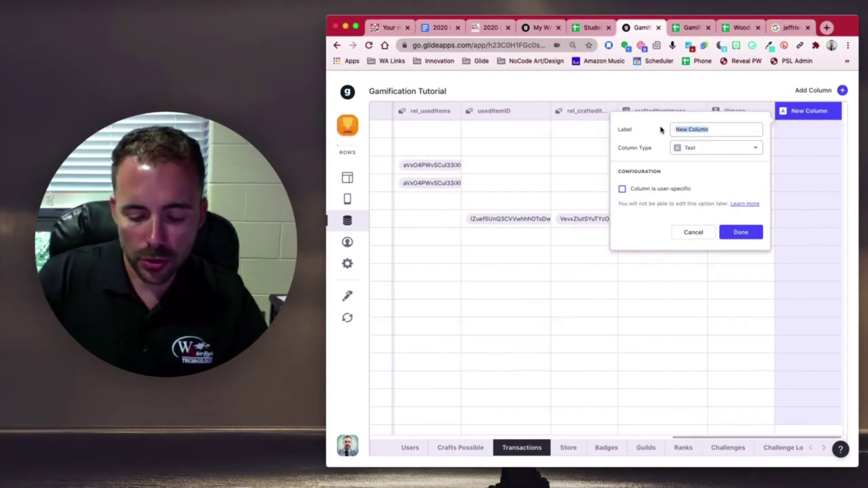
type("emau")
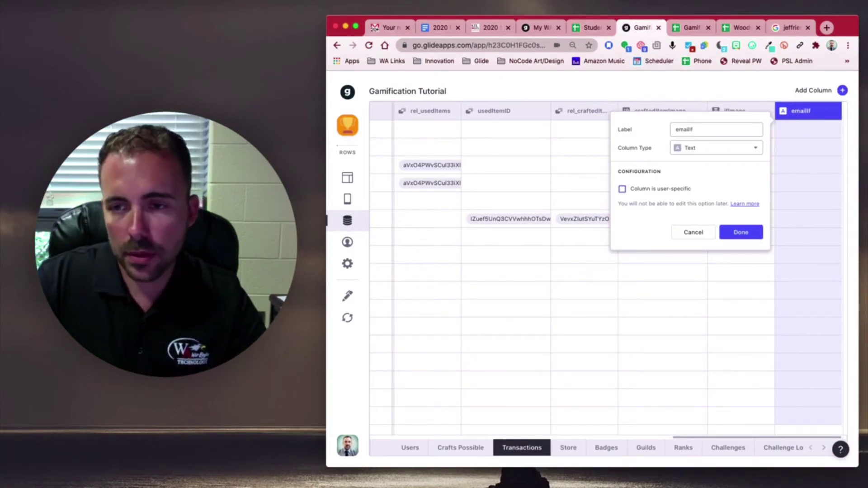
type("Item")
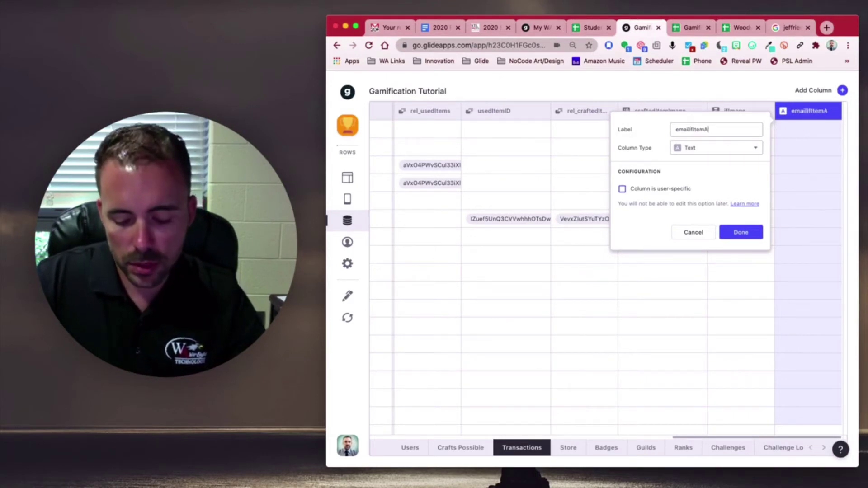
type("Available")
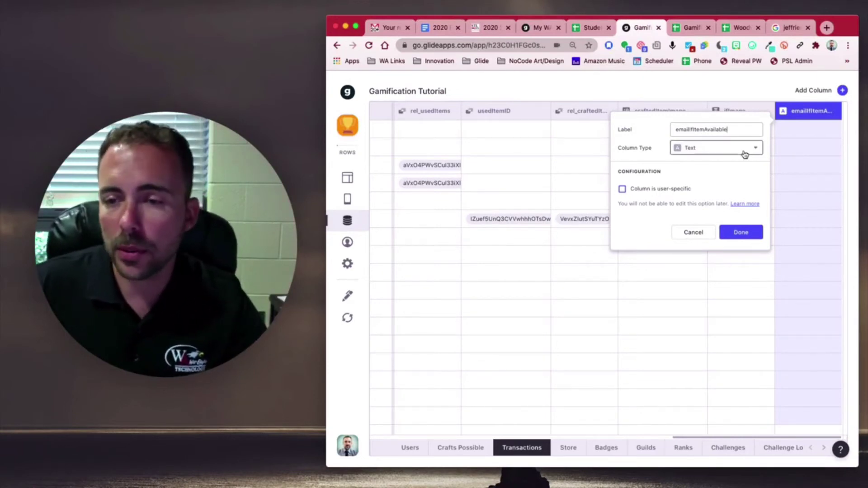
left_click(687, 148)
left_click(705, 221)
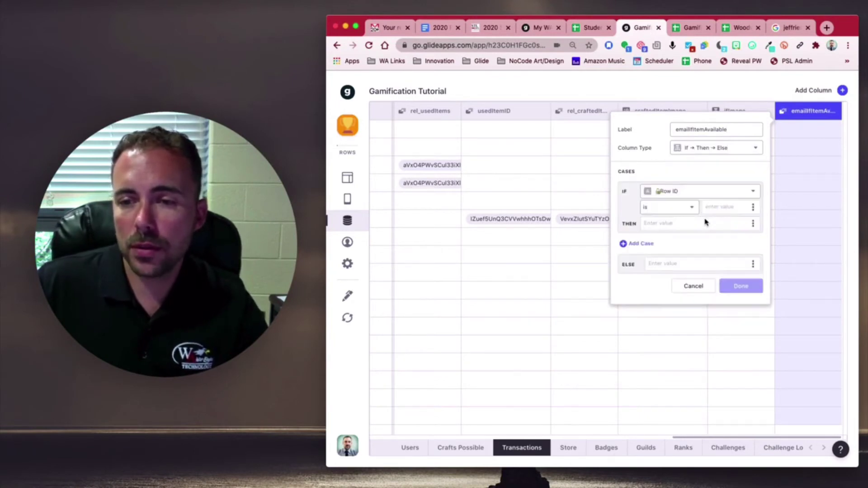
Make emailIfItemAvailable return Email when isInInventory is true, leaving the else value empty, and save the column
left_click(678, 192)
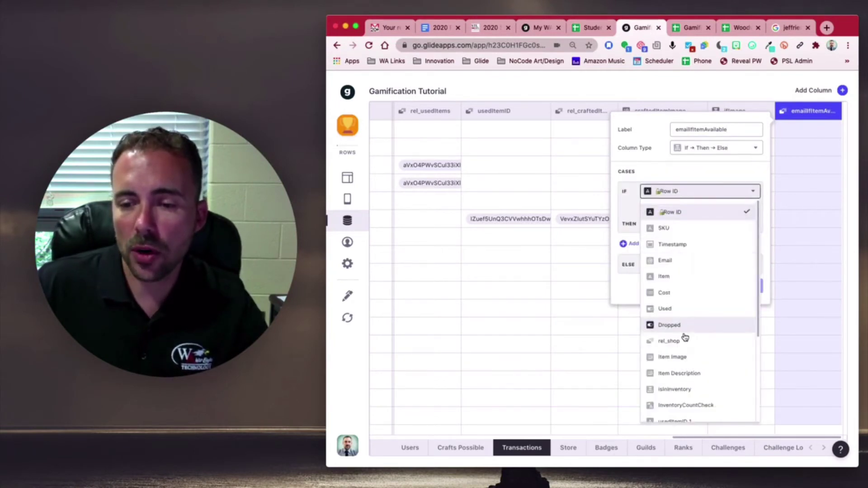
left_click(683, 392)
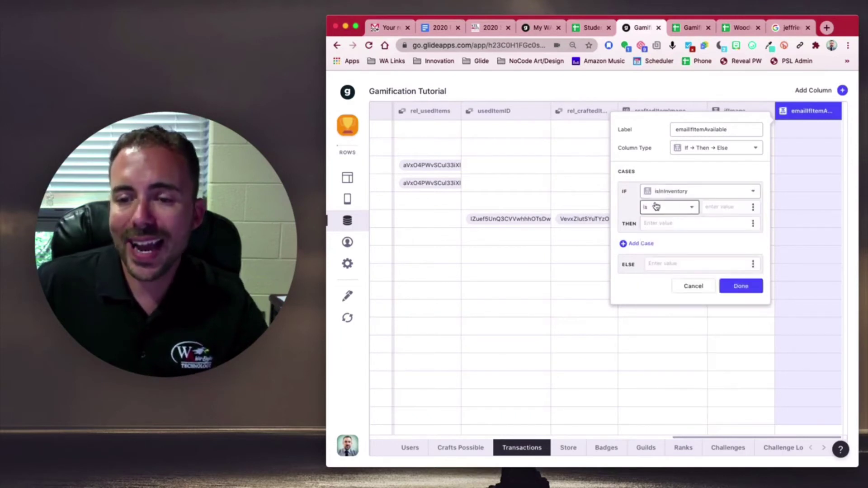
left_click(726, 206)
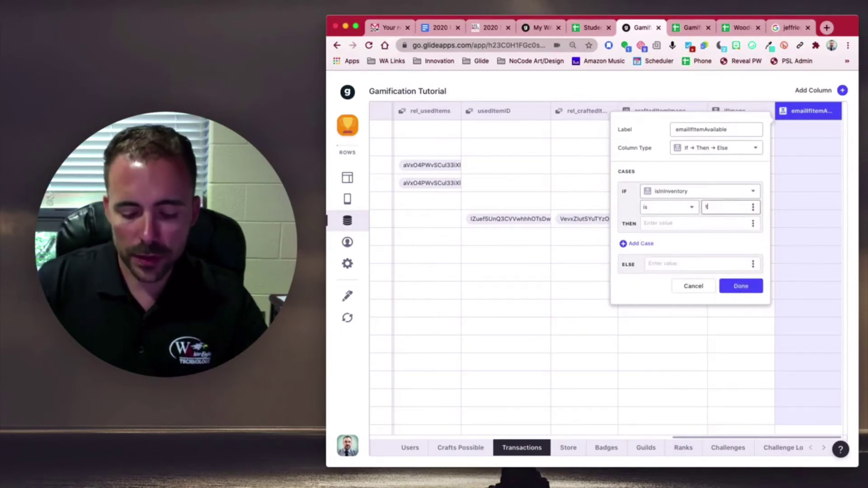
type("true")
left_click(753, 224)
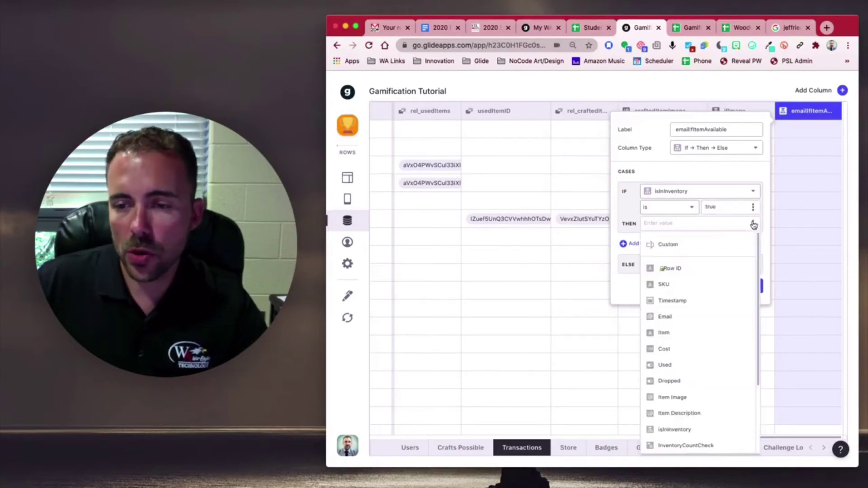
left_click(663, 316)
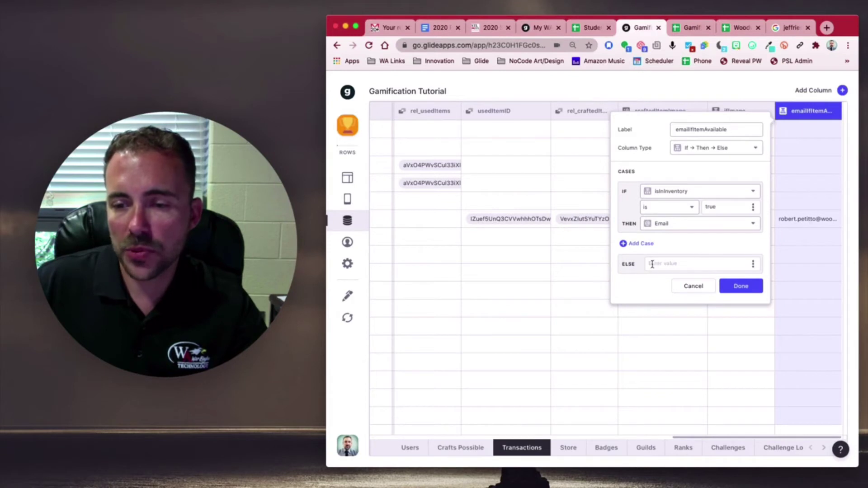
left_click(744, 286)
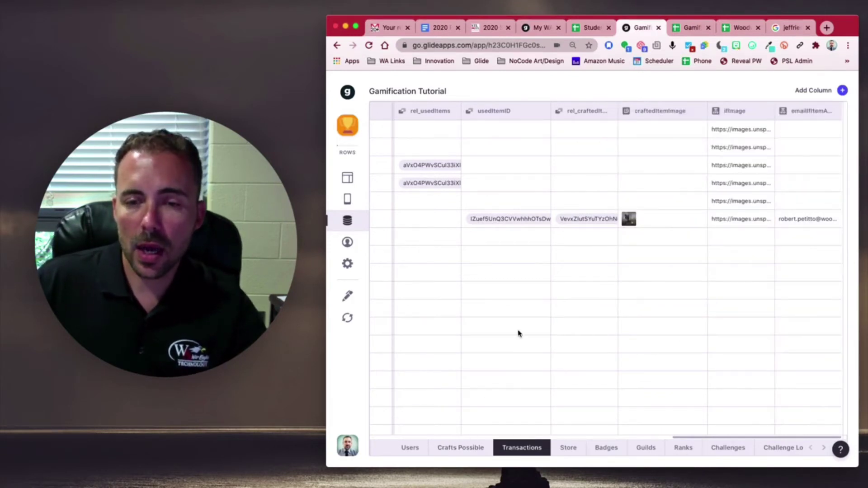
Compare the currentUserEmail column in Crafts Possible with the emailIfItemAvailable column in Transactions
left_click(459, 452)
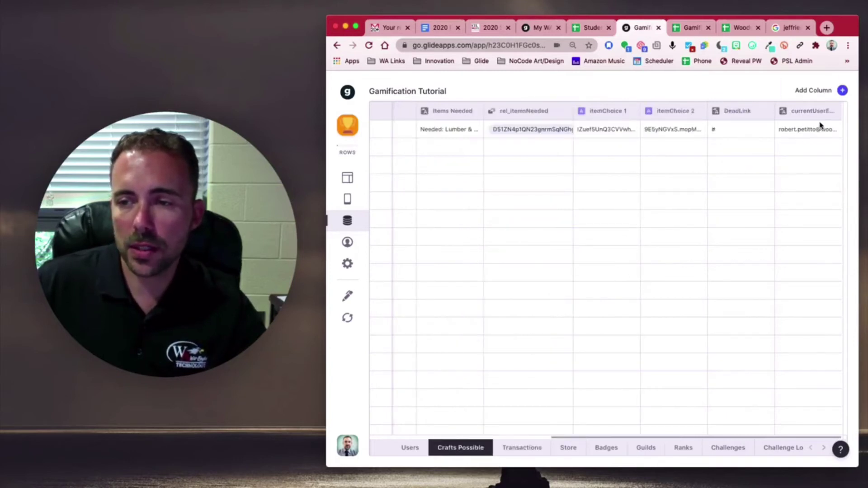
left_click(527, 448)
scroll(766, 252, "right", 5)
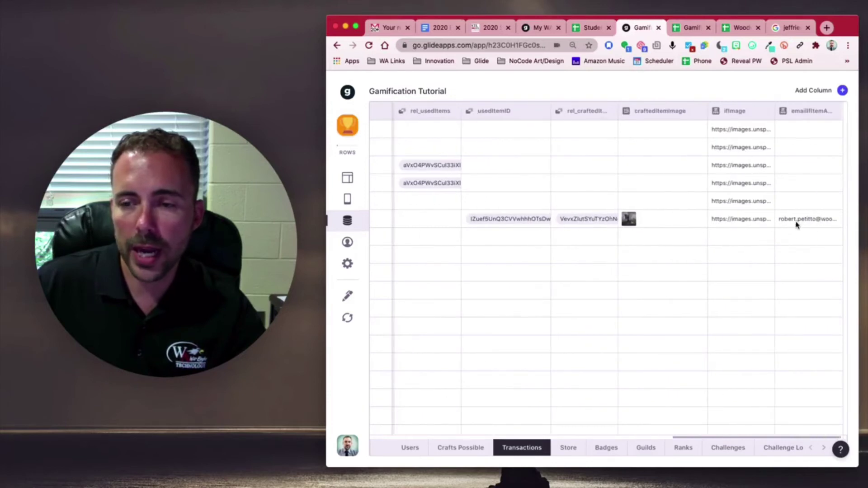
Add a relation column labelled rel_ItemsAvailable to the Crafts Possible table
left_click(463, 449)
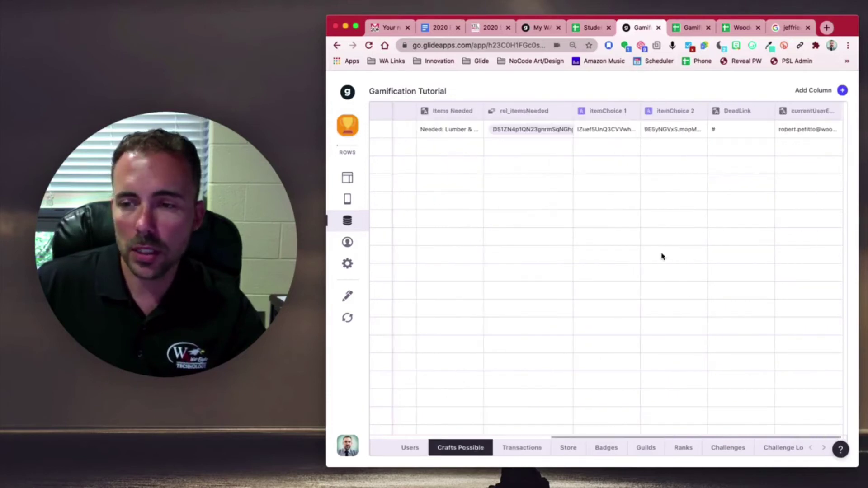
left_click(843, 92)
left_click_drag(718, 130, 658, 132)
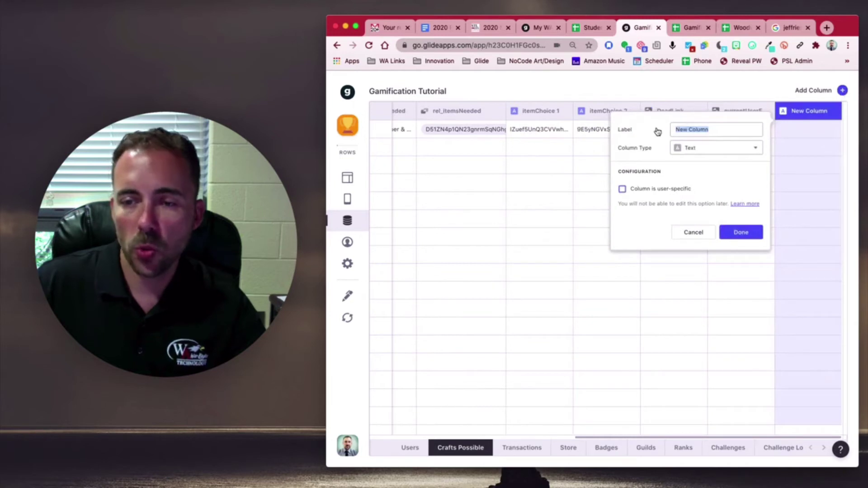
type("rel_")
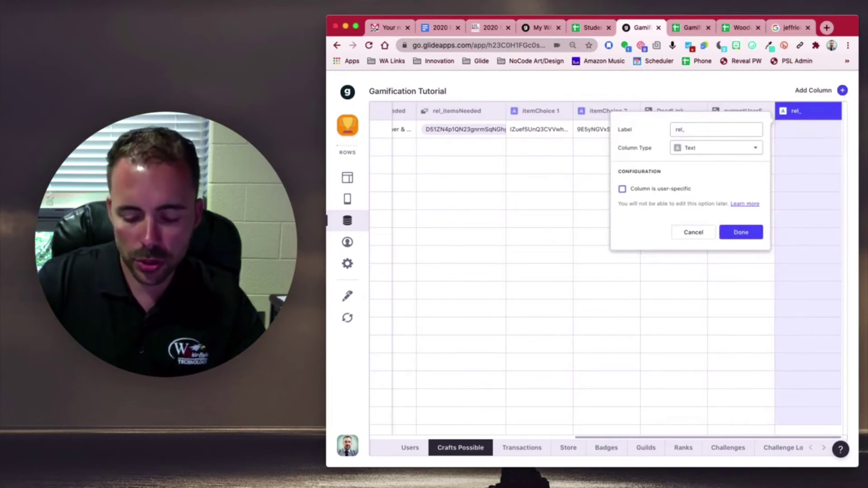
type("ItemsAv")
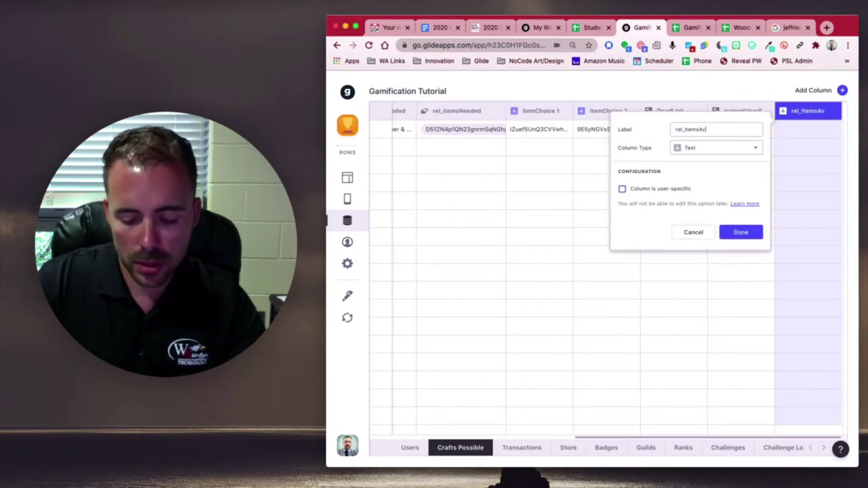
type("ailable")
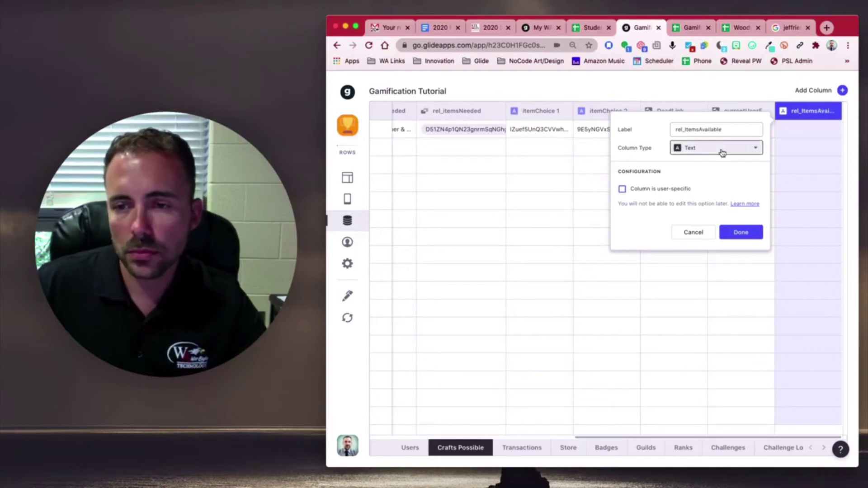
left_click(722, 153)
left_click(713, 185)
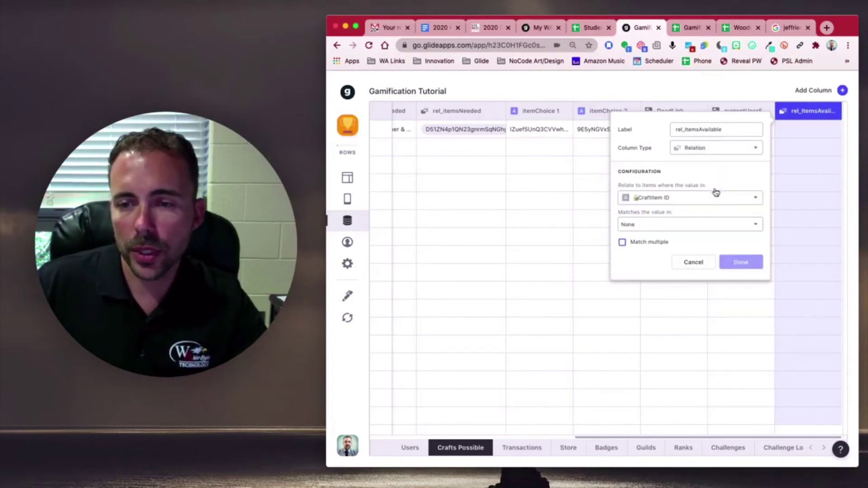
Relate currentUserEmail to emailIfItemAvailable in the Transactions table as a single match and save the relation column
left_click(687, 203)
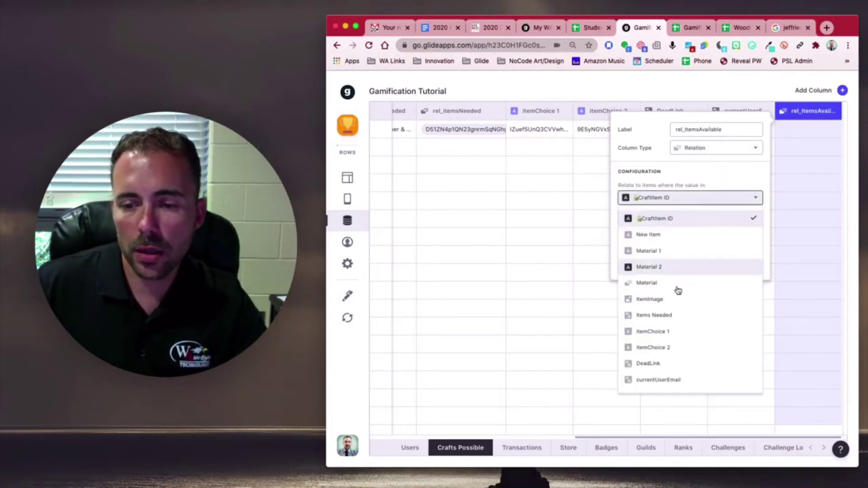
left_click(667, 386)
left_click(668, 226)
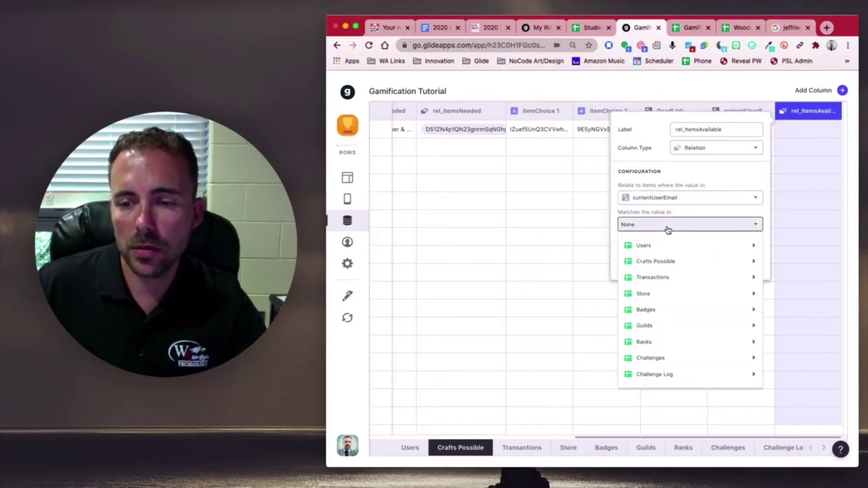
mouse_move(663, 284)
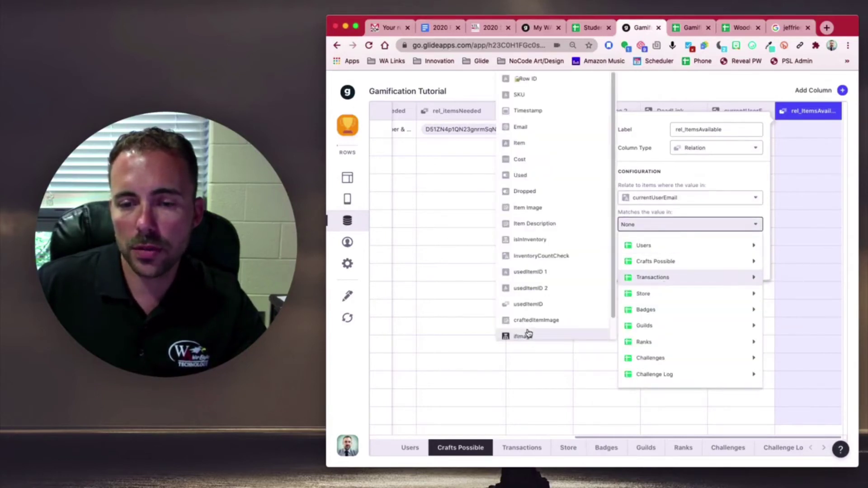
scroll(528, 334, "down", 1)
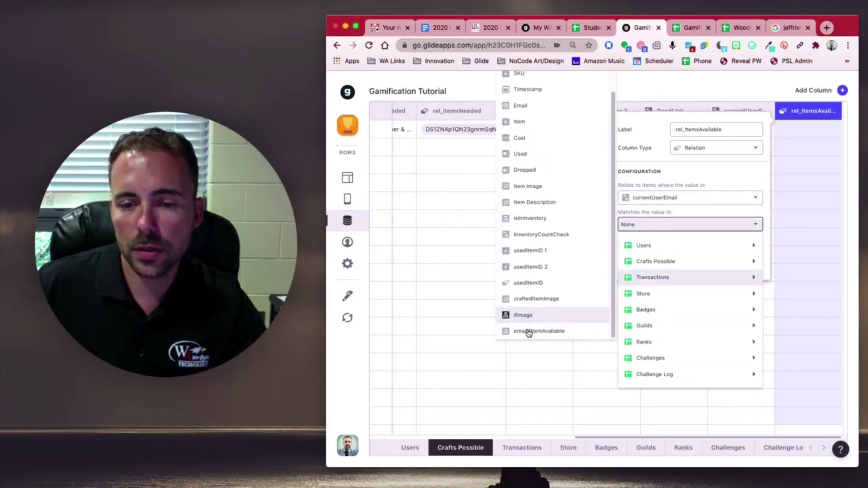
left_click(552, 333)
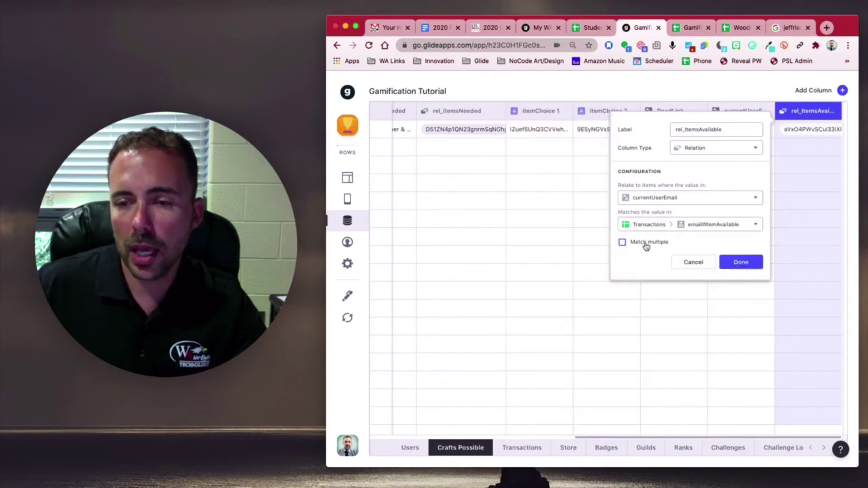
left_click(751, 263)
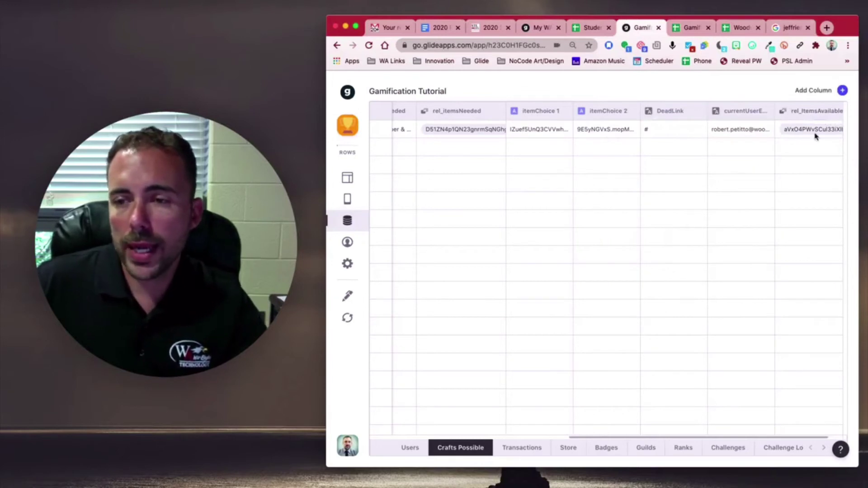
Add a lookup column labelled currentUserItemsAvailable to the Crafts Possible table
scroll(815, 136, "right", 2)
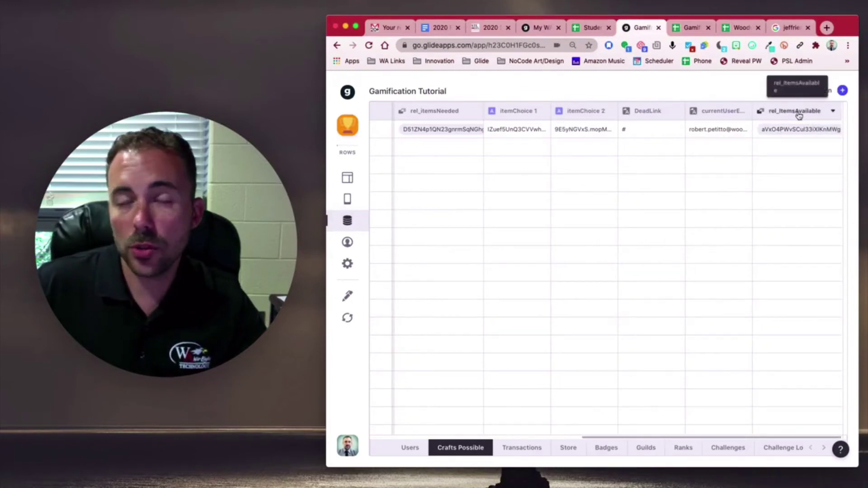
left_click(843, 92)
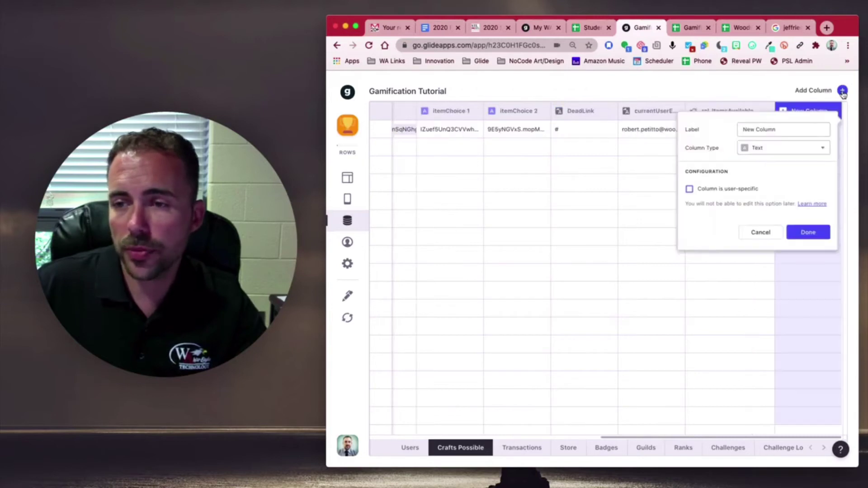
left_click(743, 154)
left_click(709, 242)
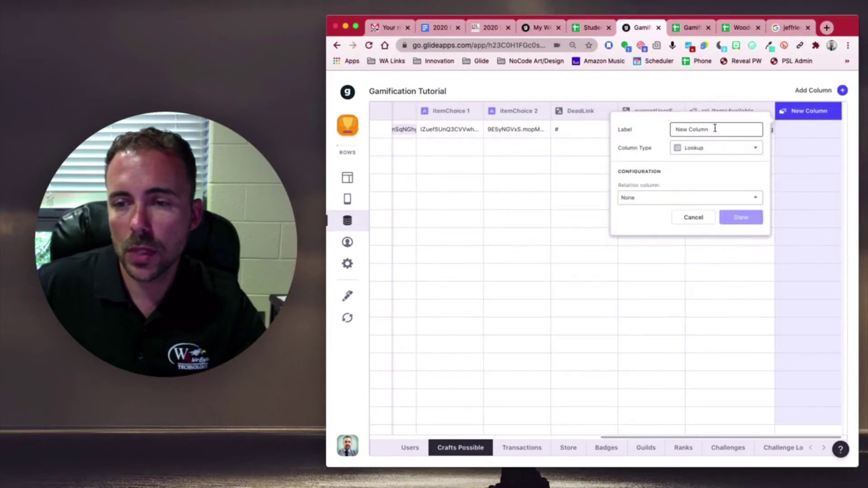
left_click(716, 128)
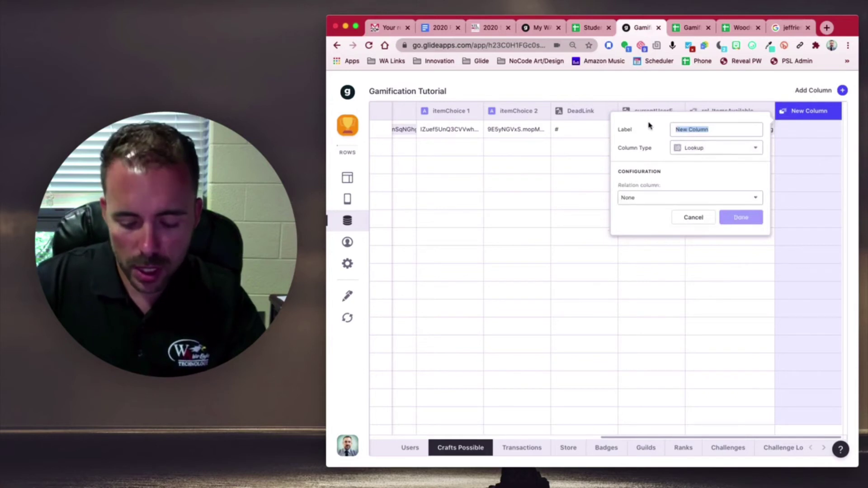
type("item")
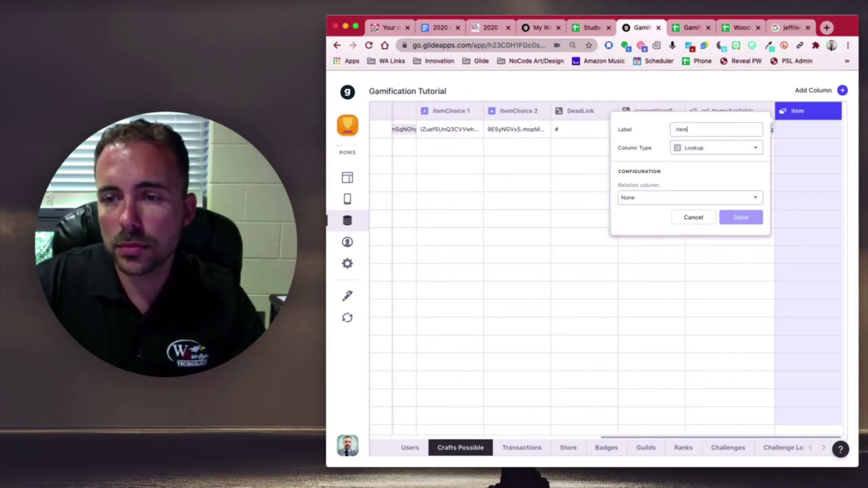
type("sAvaila")
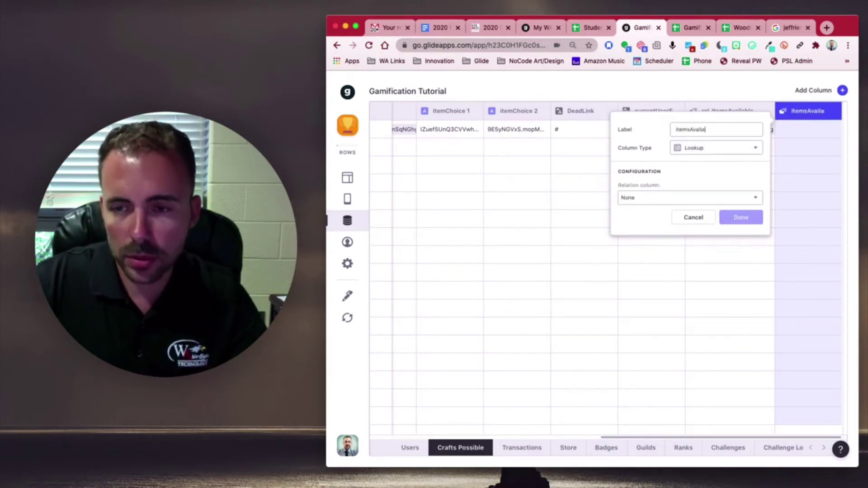
type("blecurrent")
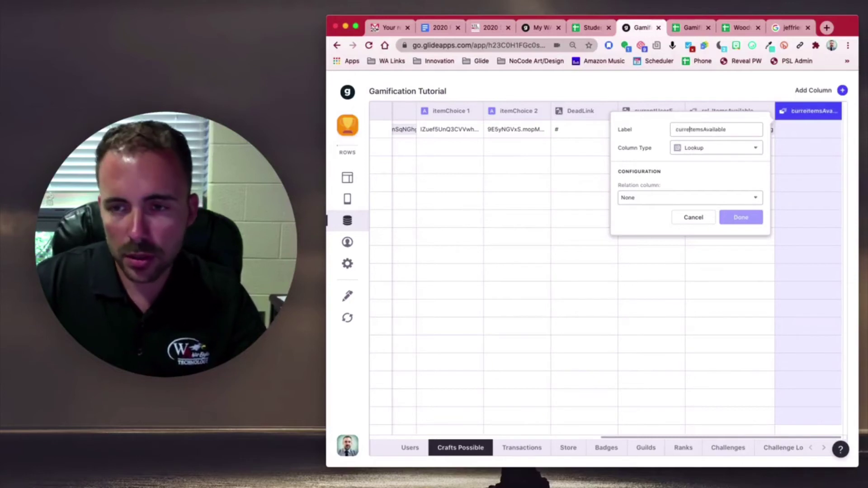
key("BackSpace")
type("User")
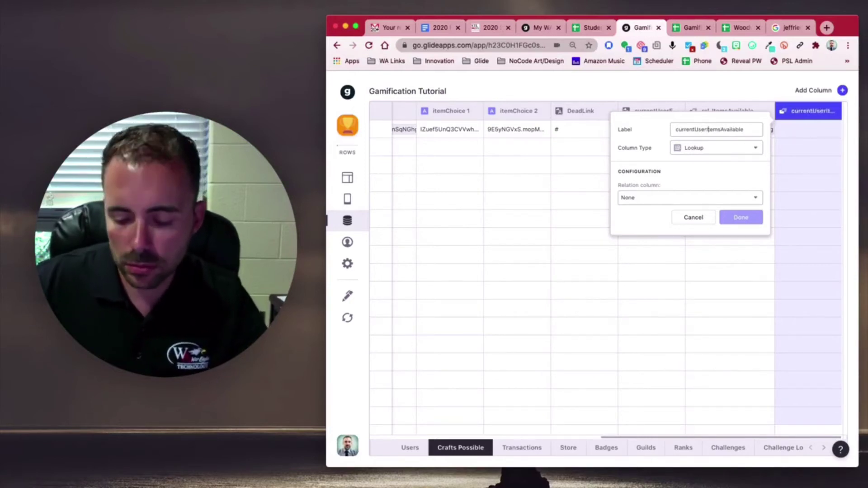
key("Delete")
type("I")
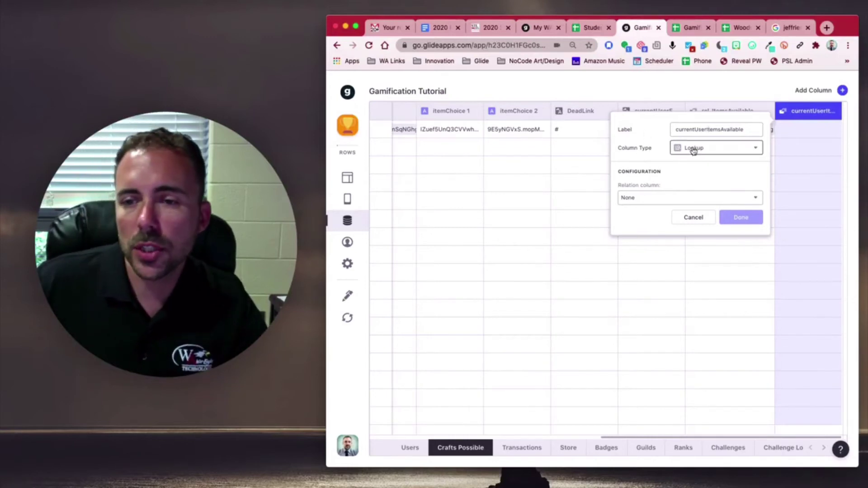
Make currentUserItemsAvailable look up Item through the rel_ItemsAvailable relation and save the column
left_click(645, 199)
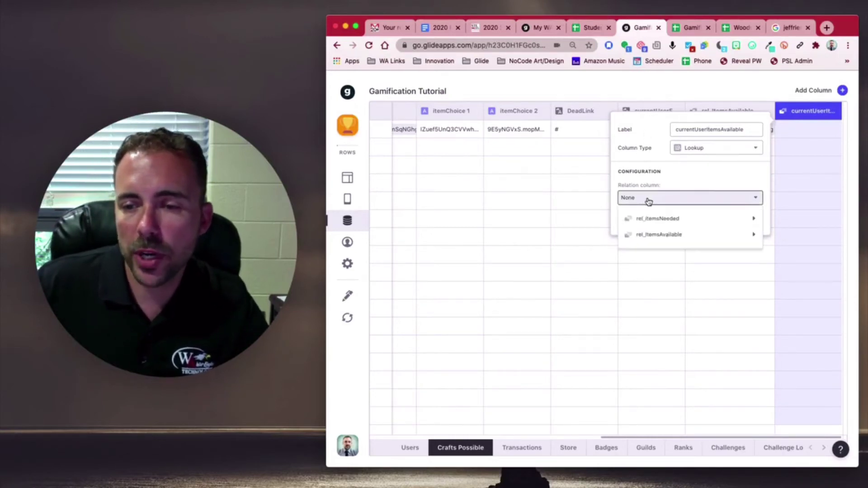
mouse_move(660, 234)
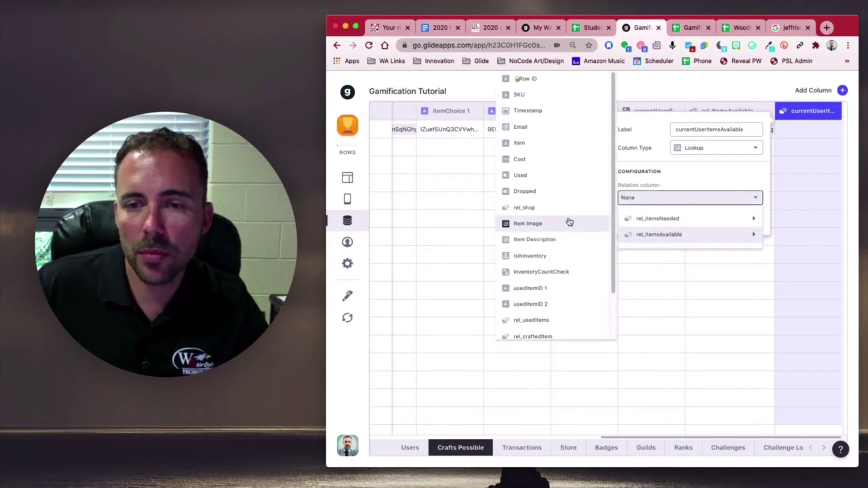
left_click(544, 154)
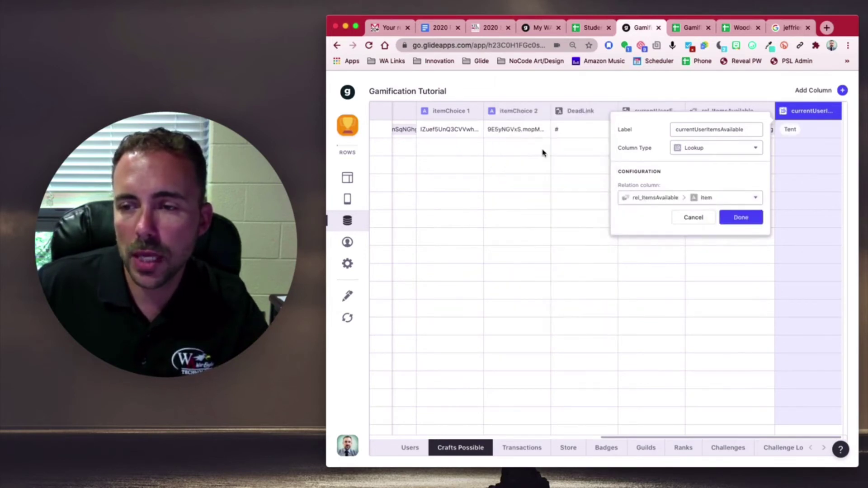
left_click(744, 218)
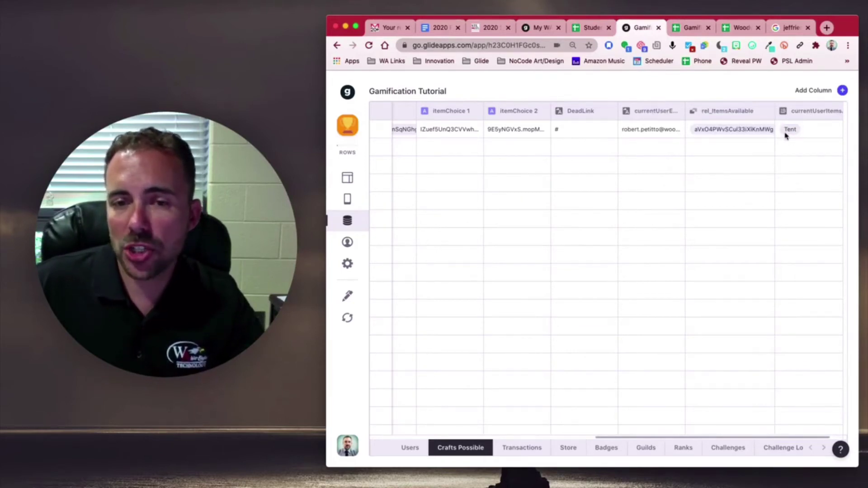
Add another column to Crafts Possible labelled "rel_itemsAvailToMaterial 1" and copy the label text without the number
scroll(467, 135, "left", 10)
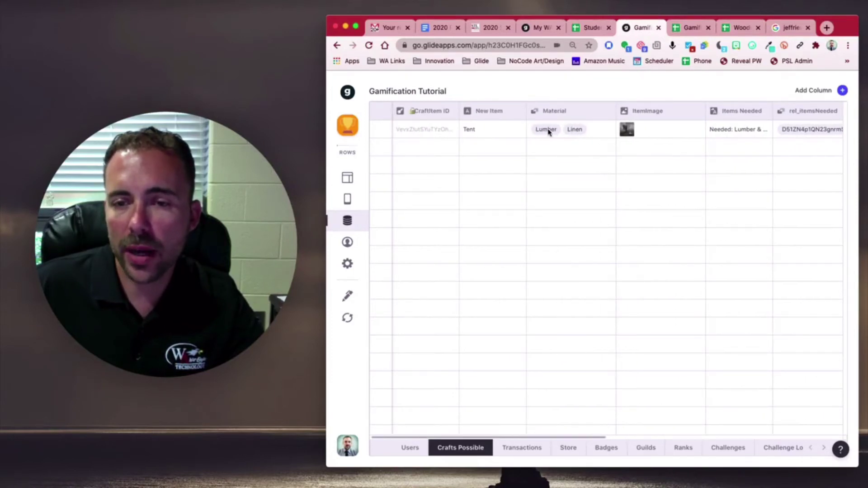
scroll(664, 168, "right", 10)
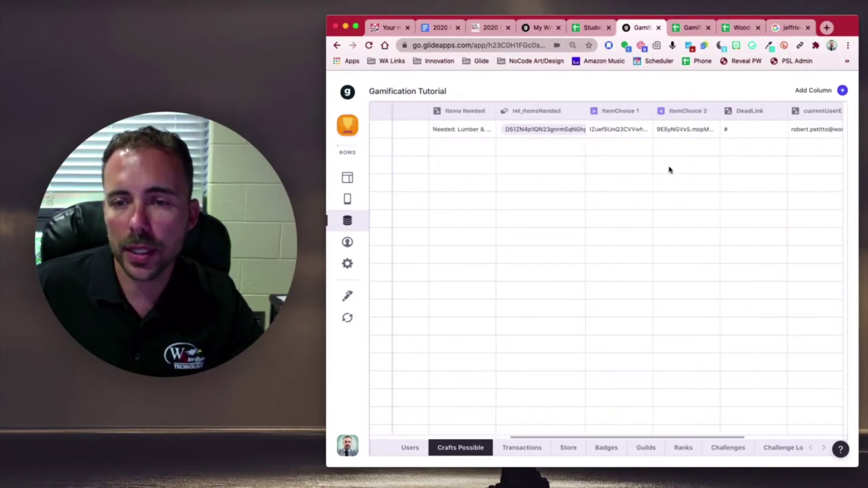
left_click(843, 91)
left_click_drag(732, 131, 607, 131)
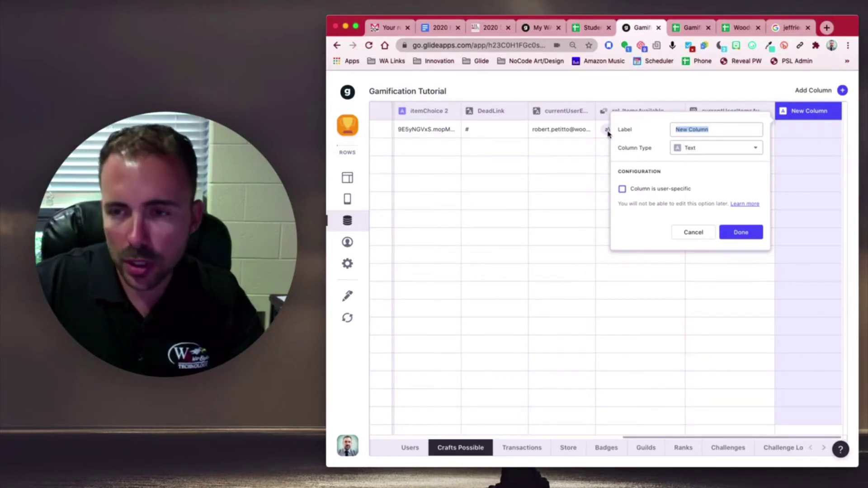
type("rel")
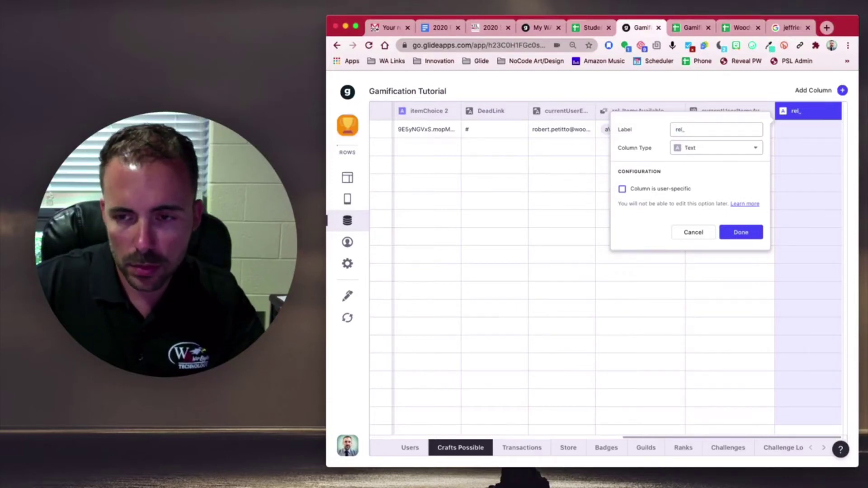
type("_item")
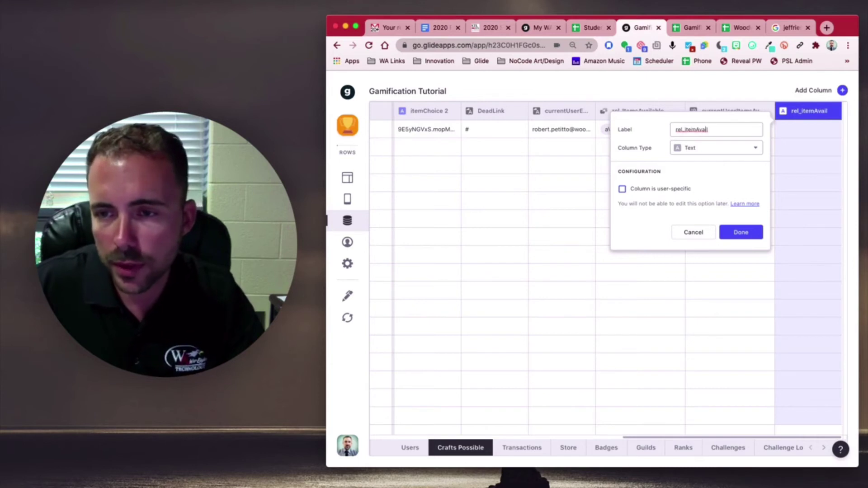
type("s")
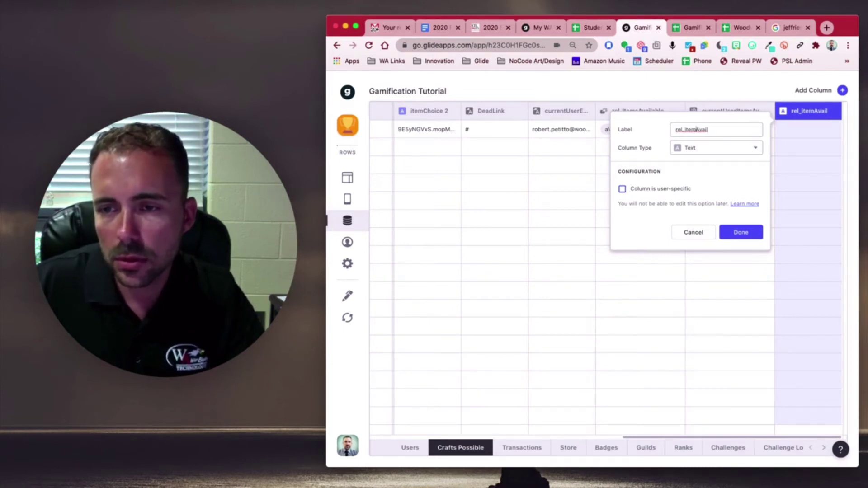
type("s")
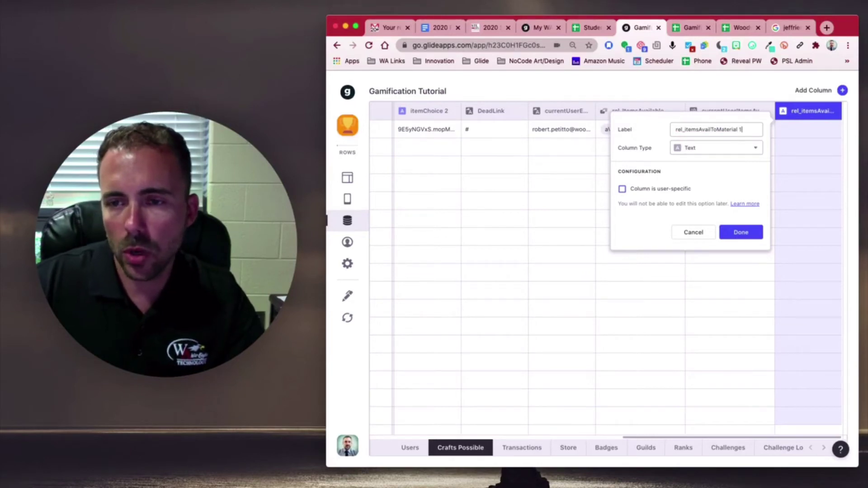
key("ctrl+a")
key("ctrl+c")
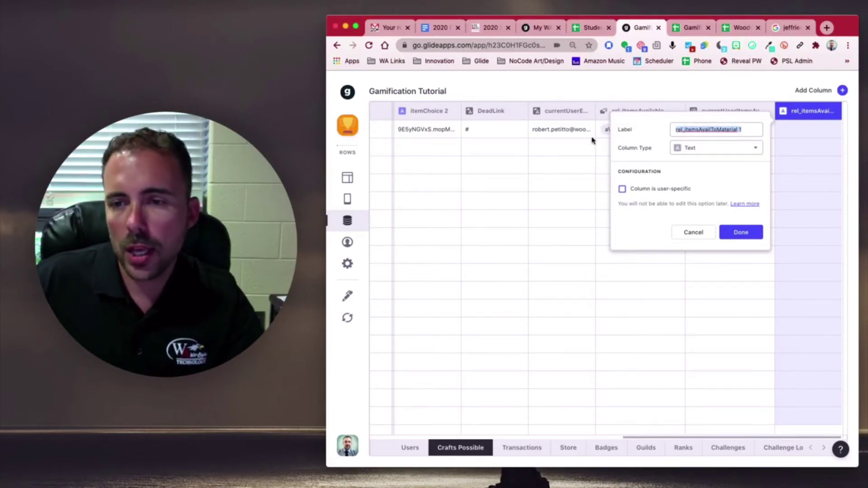
Make the new column a relation matching currentUserItemsAvailable to Material 1 in the Crafts Possible table and save it
left_click(687, 148)
left_click(711, 186)
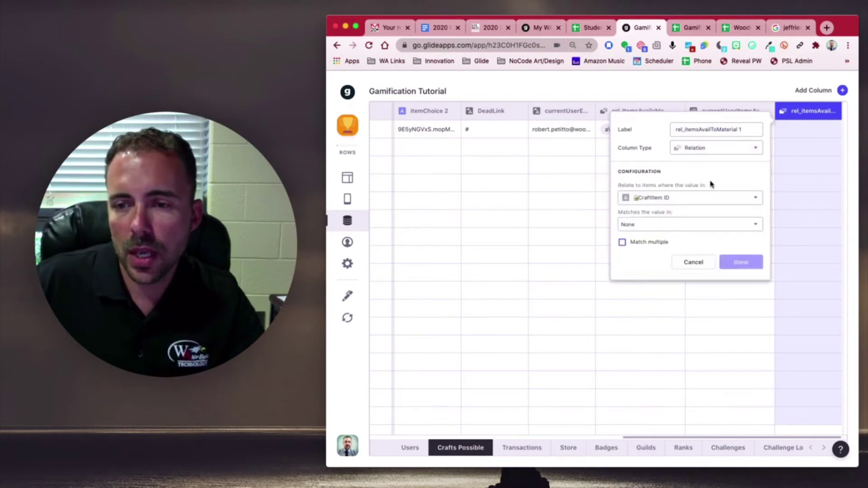
left_click(686, 196)
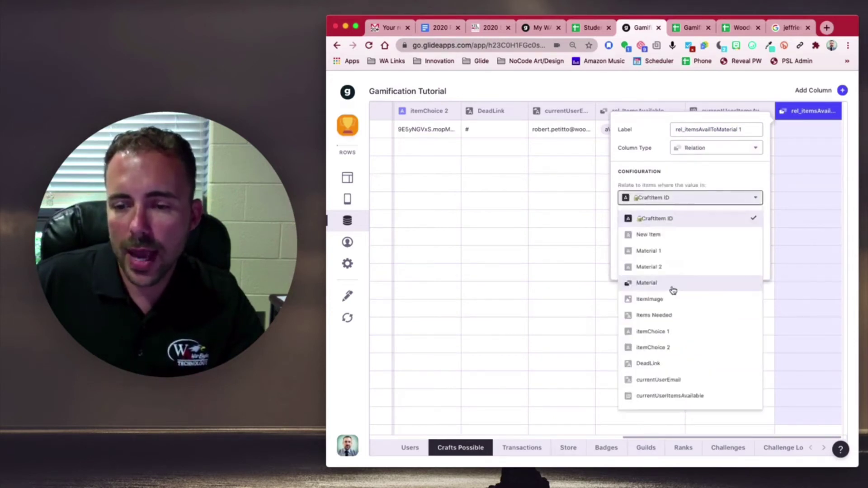
left_click(680, 396)
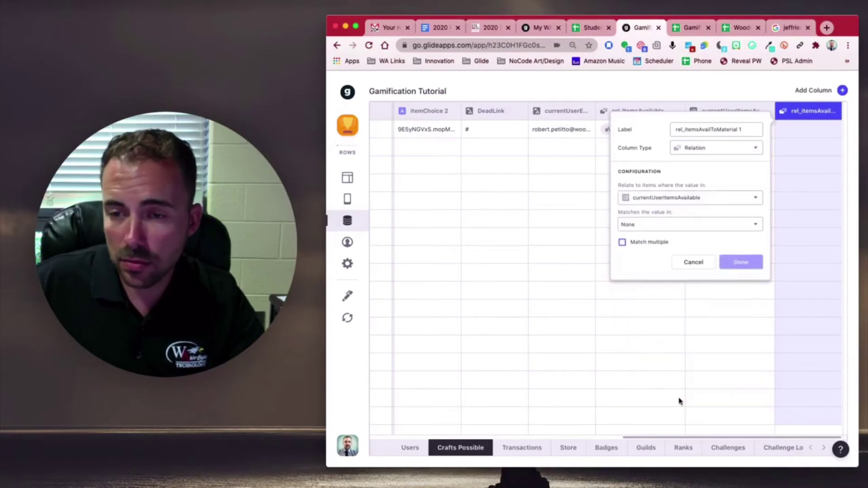
left_click(659, 226)
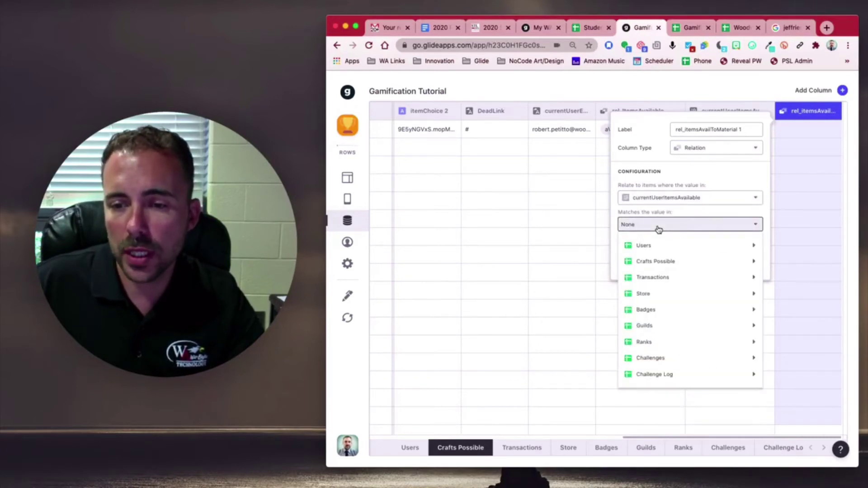
mouse_move(658, 260)
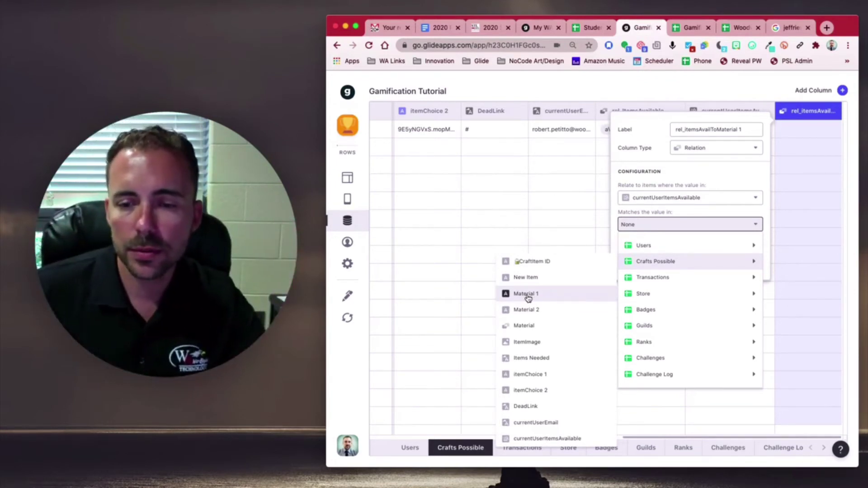
left_click(527, 298)
left_click(739, 263)
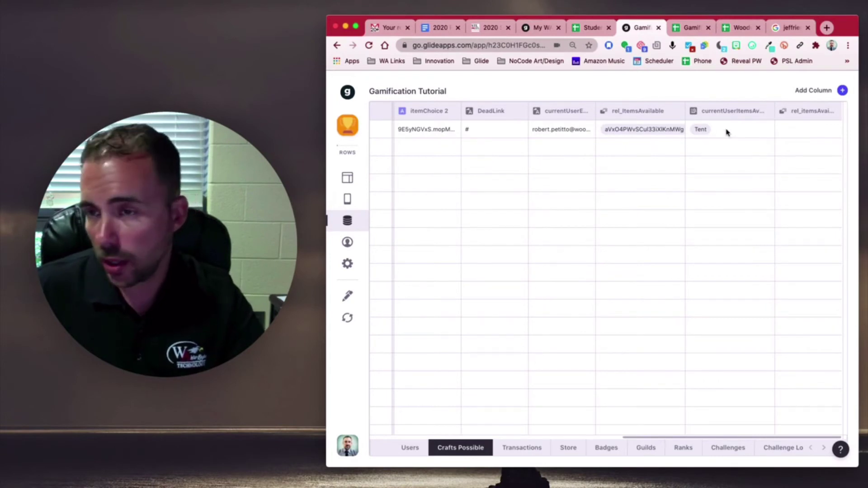
Add another column to Crafts Possible labelled "rel_itemsAvailToMaterial 2", reusing the copied label text
left_click(842, 91)
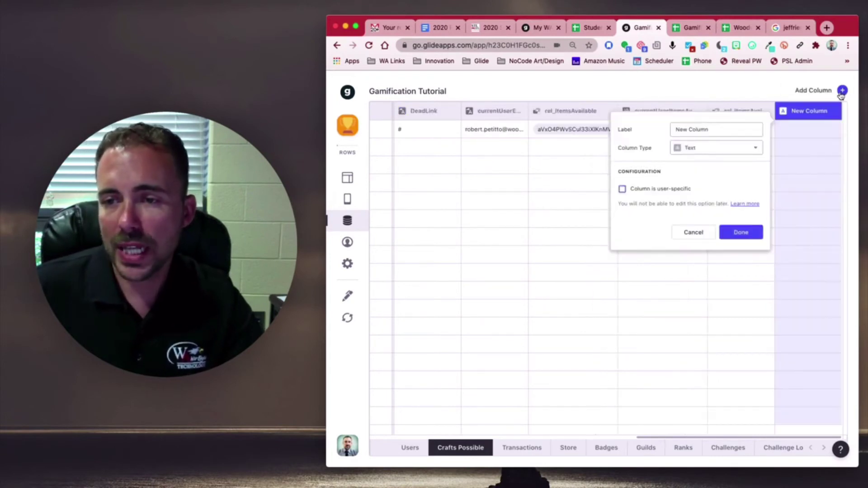
left_click_drag(746, 128, 640, 133)
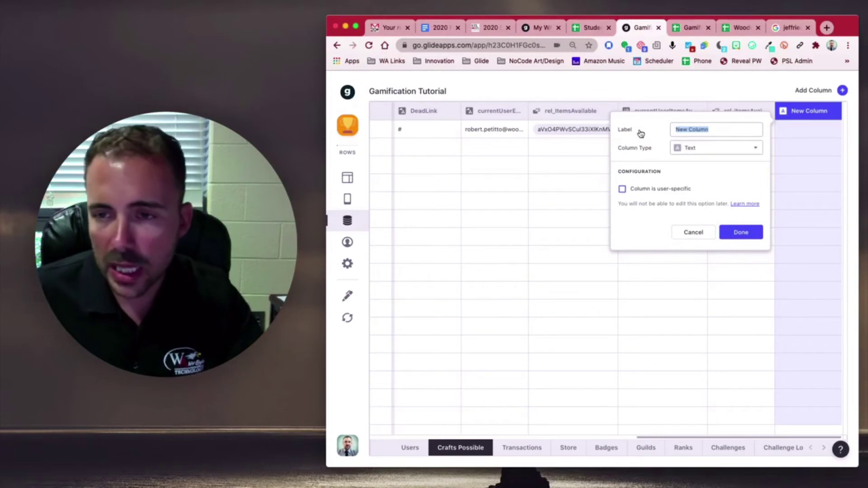
key("ctrl+v")
type("1")
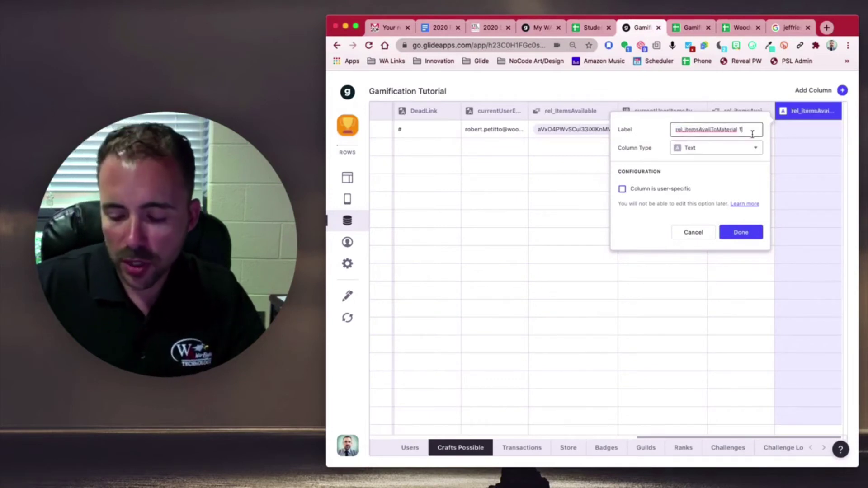
key("BackSpace")
type("2")
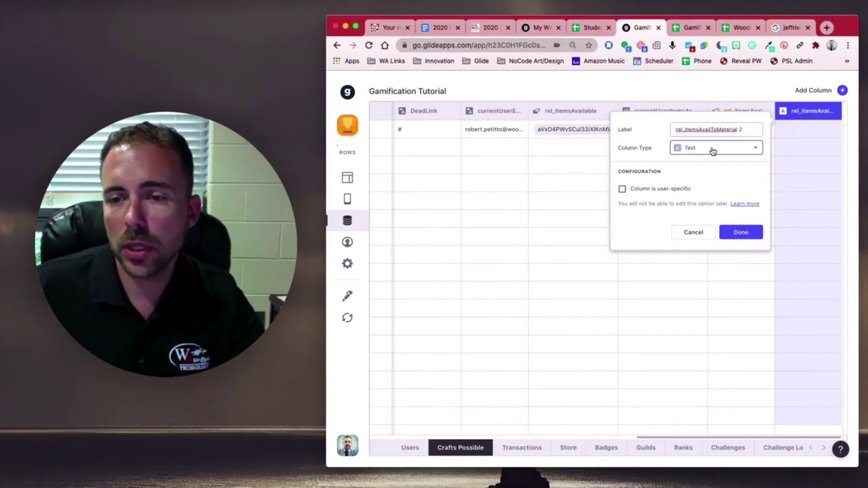
Make rel_itemsAvailToMaterial 2 a relation matching currentUserItemsAvailable to Material 2 in the Crafts Possible table and save it
left_click(711, 148)
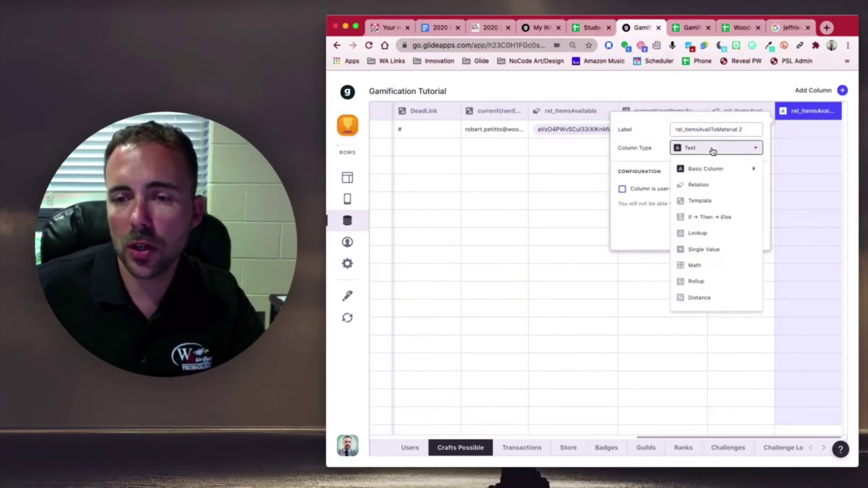
left_click(718, 189)
left_click(695, 198)
left_click(686, 401)
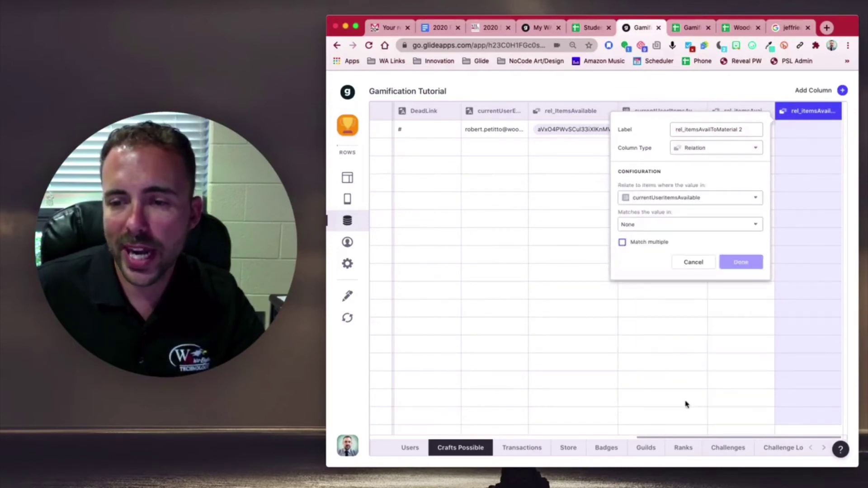
left_click(655, 225)
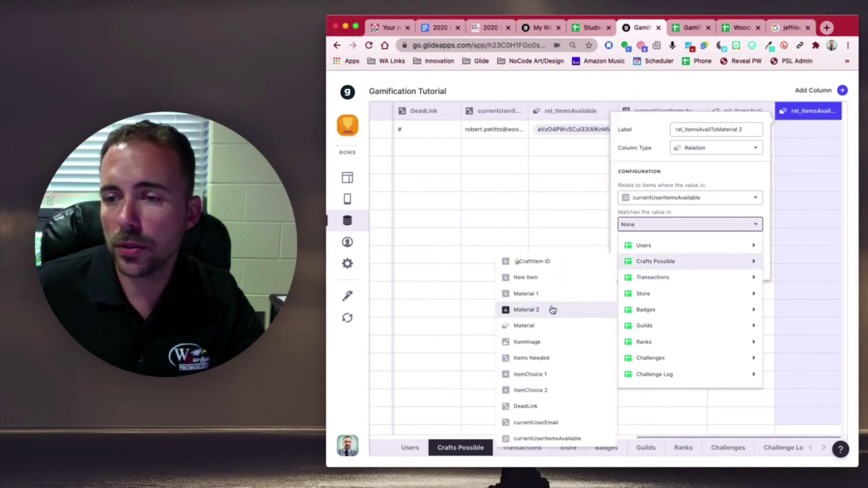
left_click(552, 310)
left_click(749, 263)
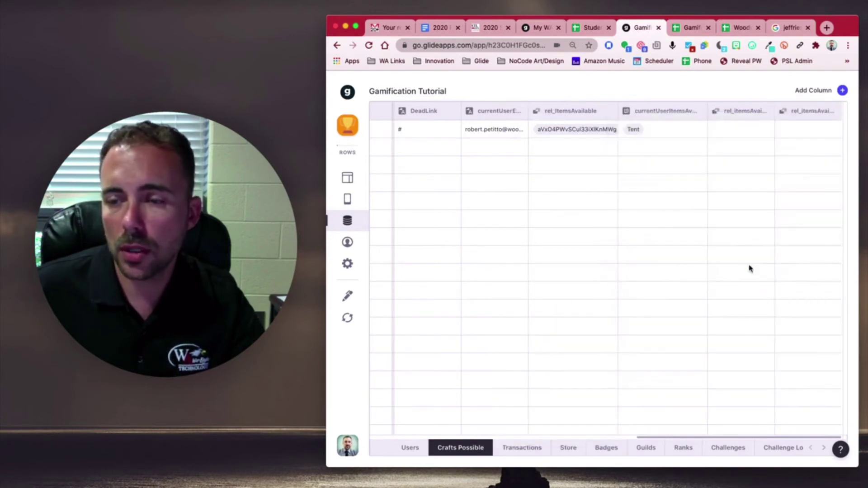
left_click(740, 135)
left_click(813, 130)
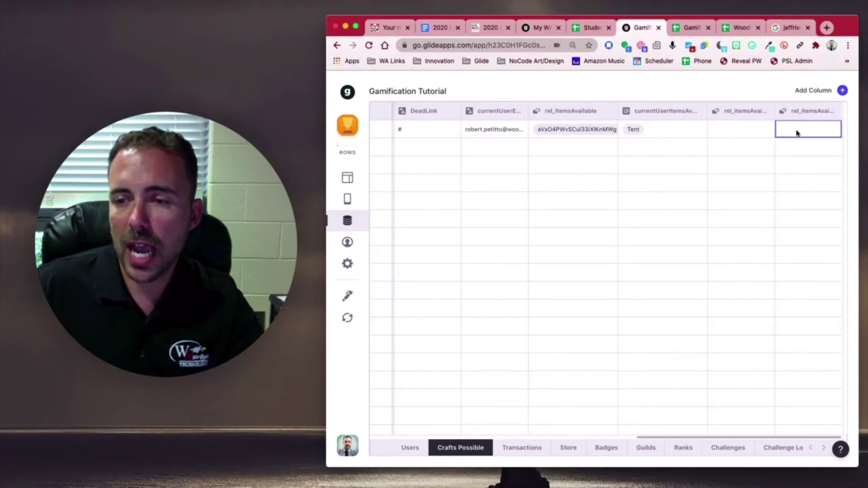
left_click(810, 111)
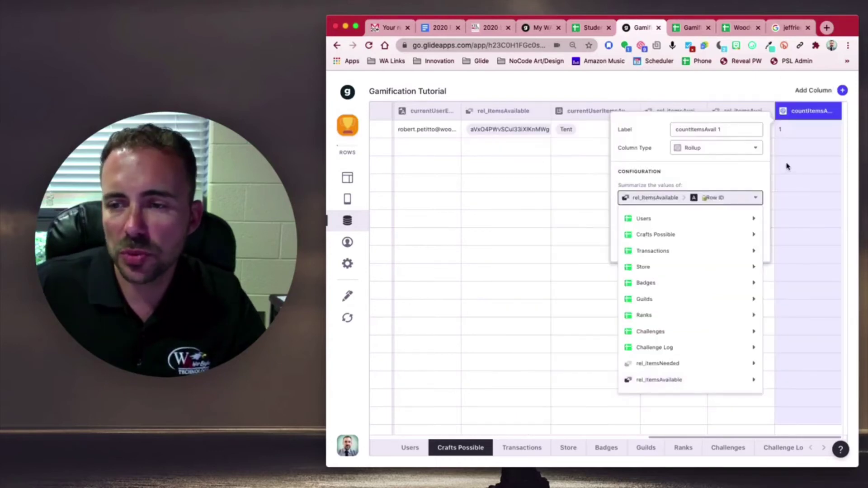
key("Escape")
Edit the rel_itemsAvailToMaterial 1 relation to match multiple rows and save the column
left_click(765, 113)
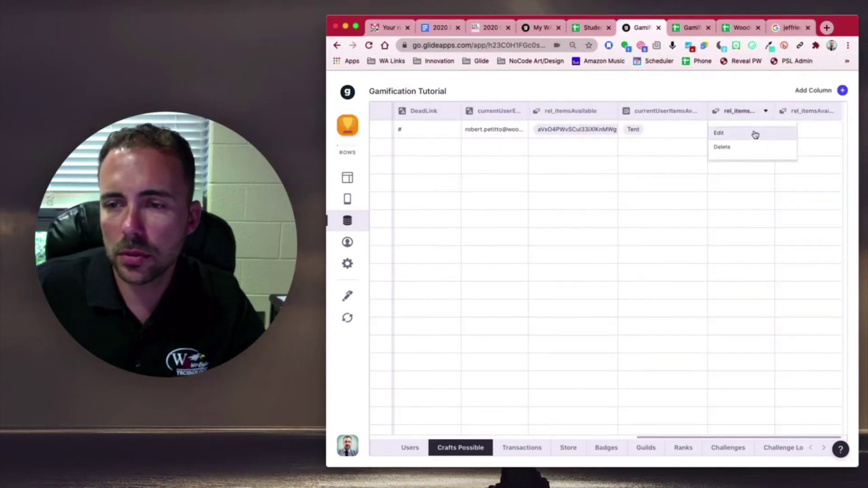
left_click(756, 131)
left_click(595, 245)
left_click(682, 261)
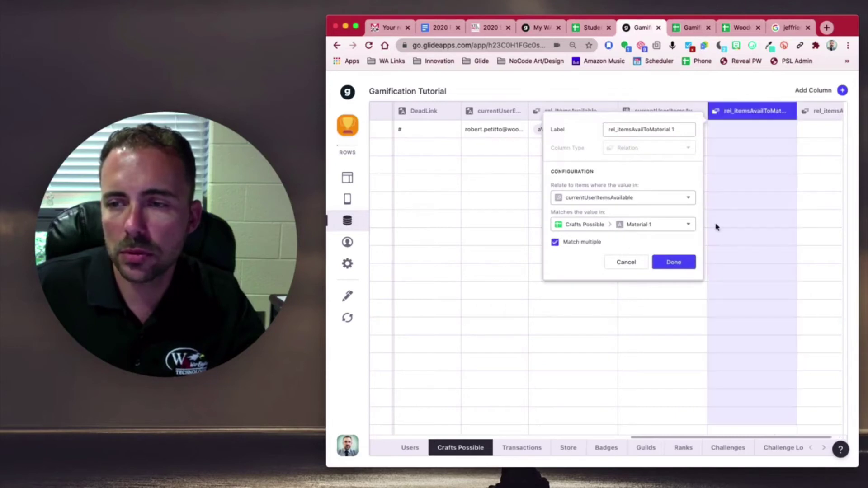
Edit the rel_itemsAvailToMaterial 2 relation to match multiple rows and save the column
left_click(832, 113)
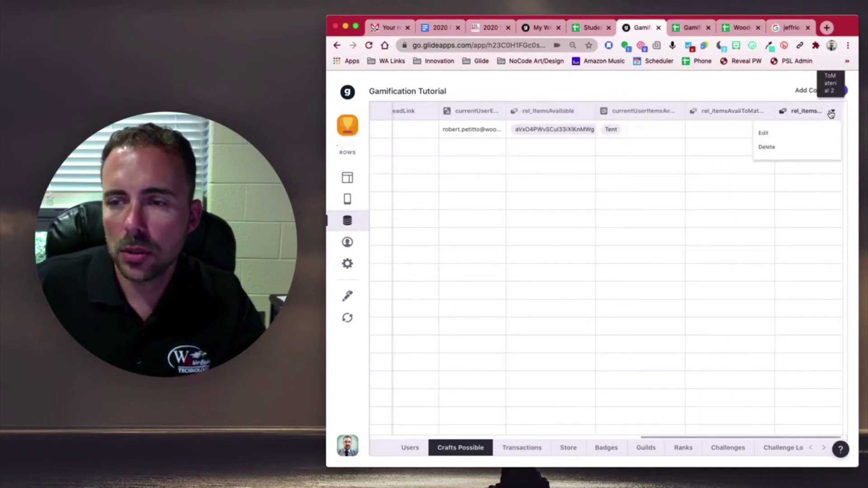
left_click(781, 136)
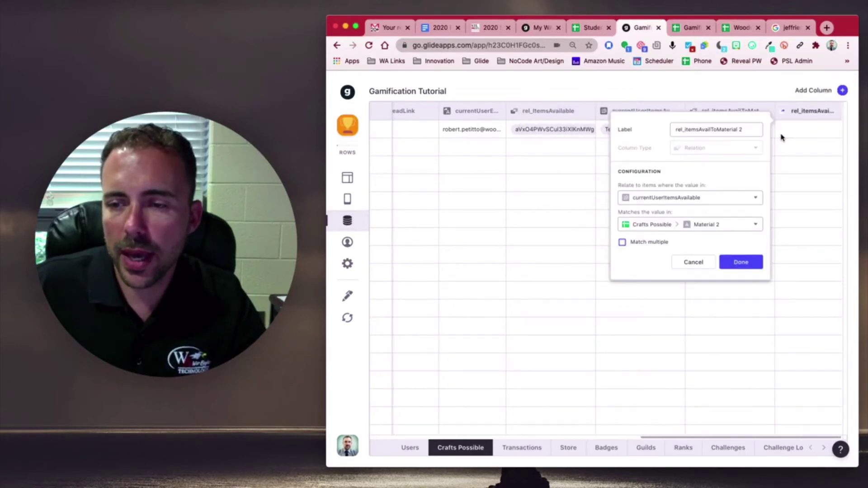
left_click(650, 245)
left_click(740, 263)
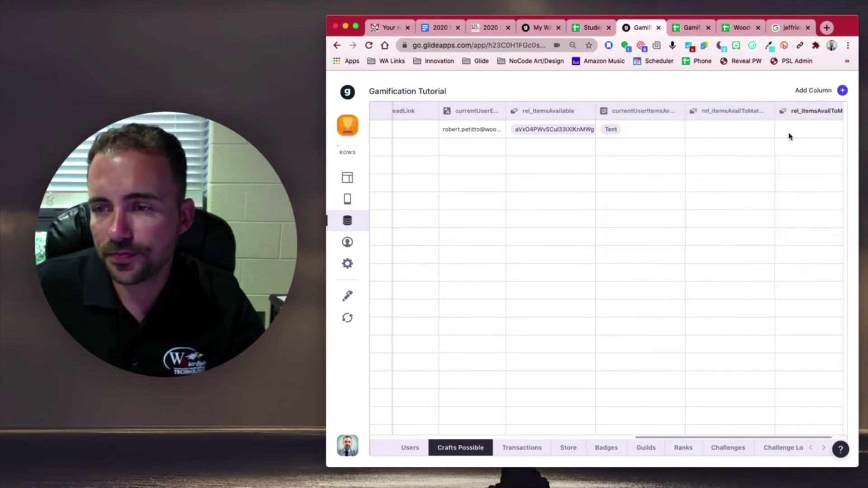
Add a rollup column labelled "countItemsAvail 1" to the Crafts Possible table
left_click(842, 91)
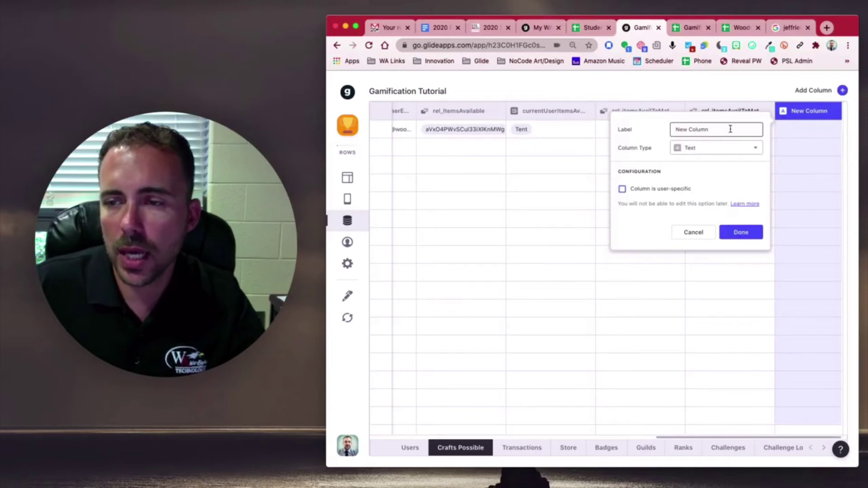
type("countItemsAvail 1")
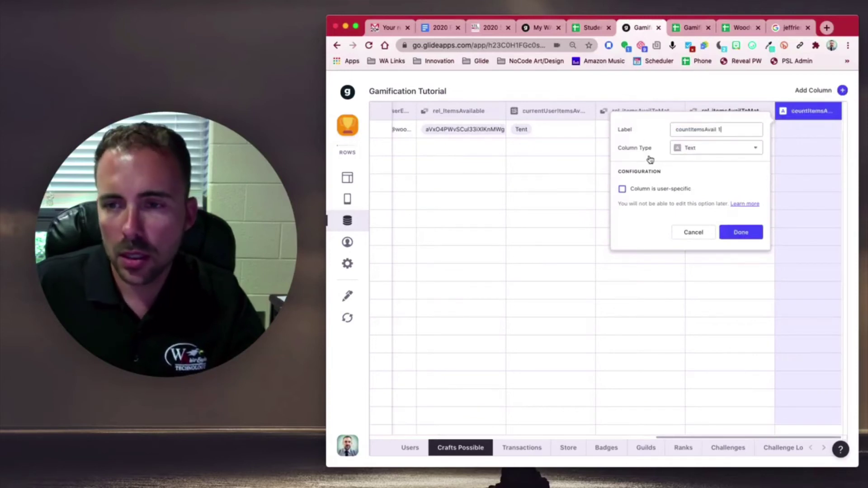
left_click(735, 148)
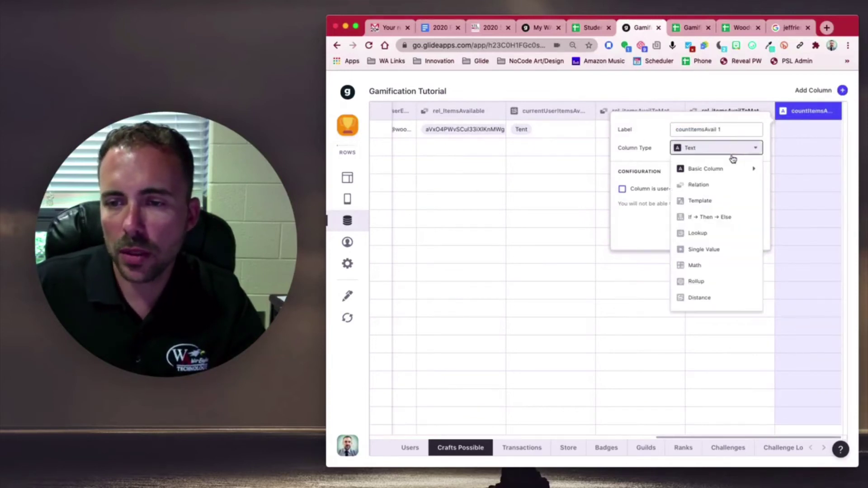
left_click(714, 281)
Make countItemsAvail 1 count the CraftItem ID values through the rel_itemsAvailToMaterial 1 relation and save the column
left_click(659, 198)
mouse_move(687, 398)
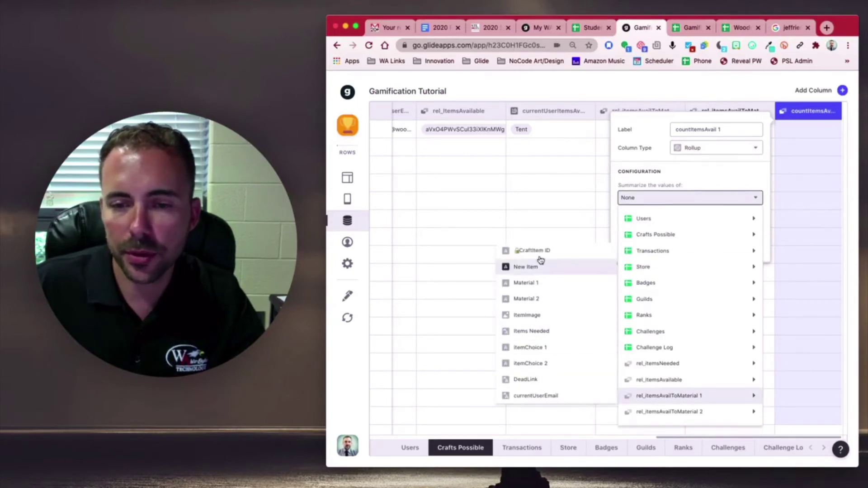
left_click(546, 256)
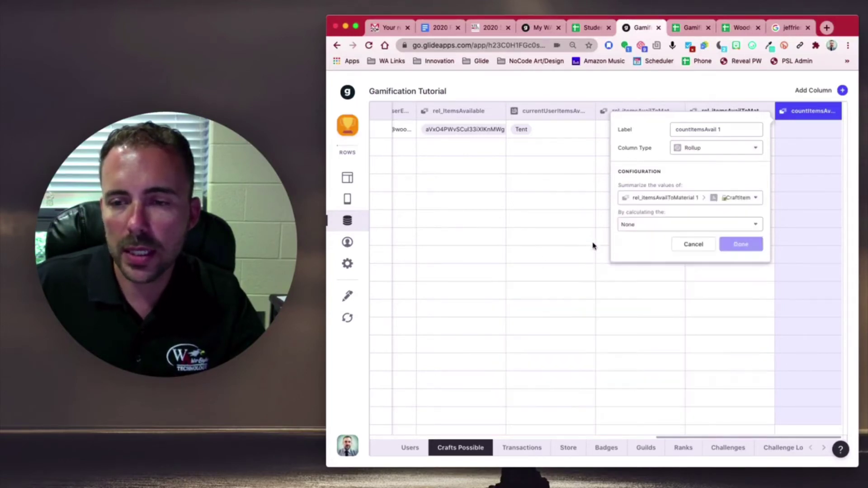
left_click(639, 224)
left_click(642, 248)
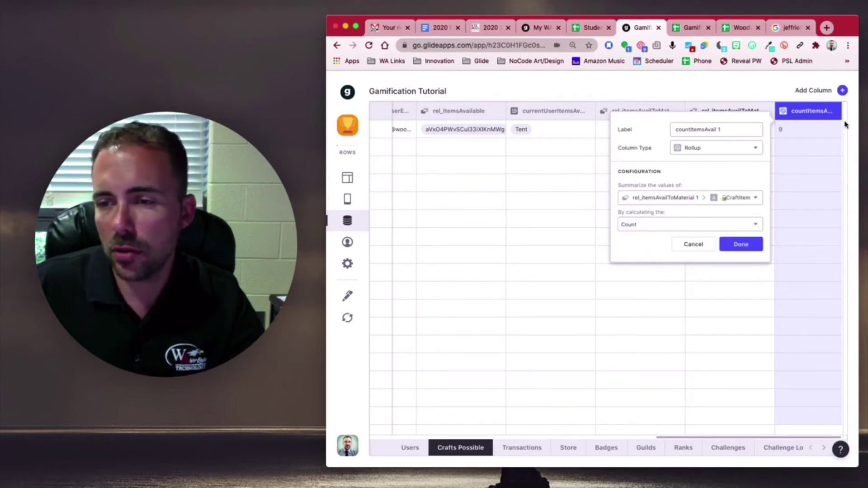
left_click(745, 245)
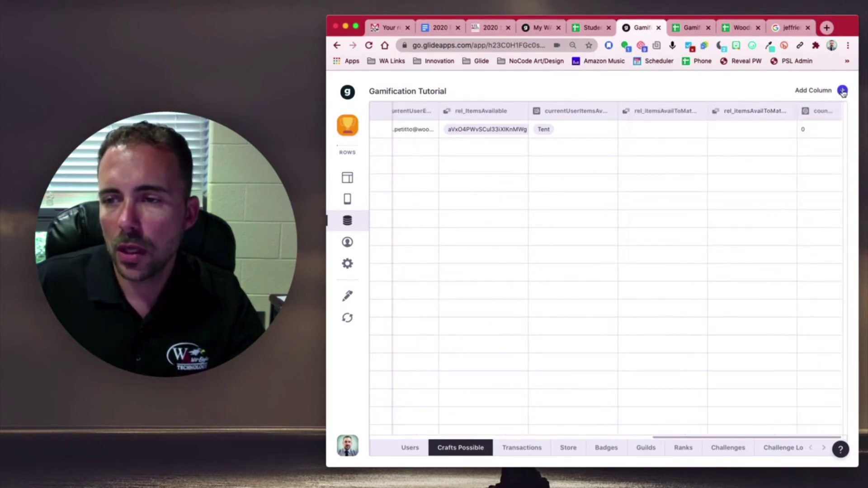
Add a second rollup column labelled "countItemsAvail 2" to the Crafts Possible table
left_click(822, 114)
left_click(842, 90)
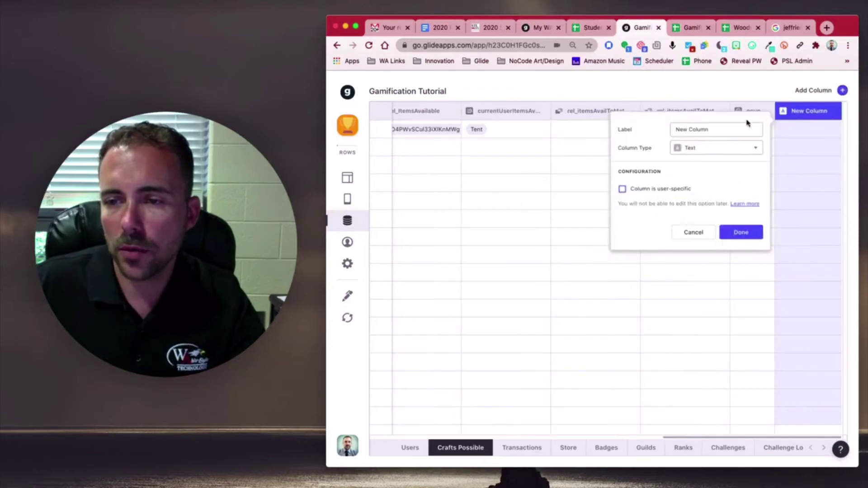
type("countItemsAvail 1")
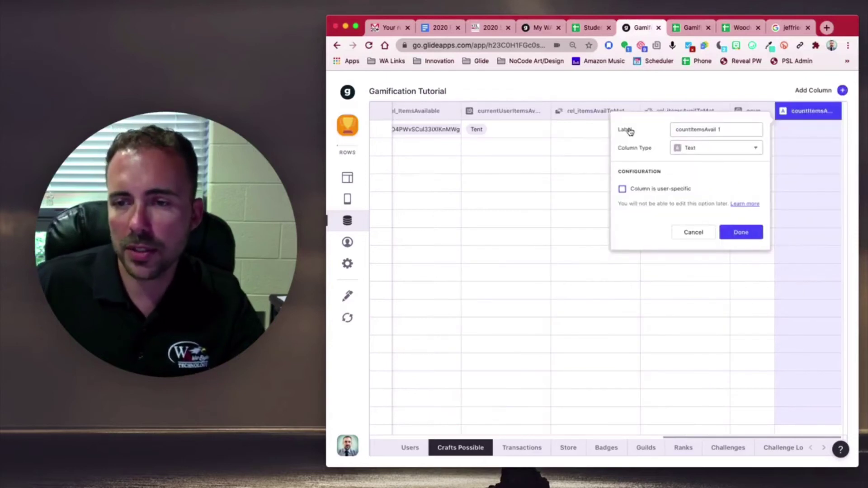
key("BackSpace")
type("2")
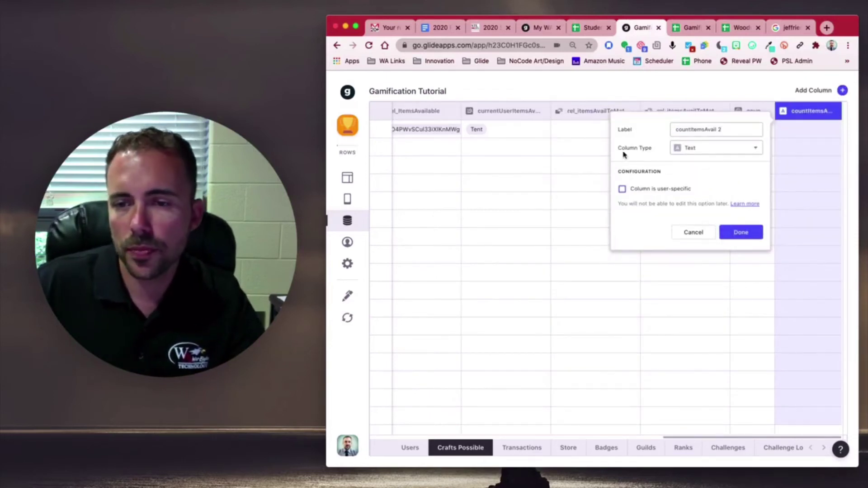
left_click(695, 155)
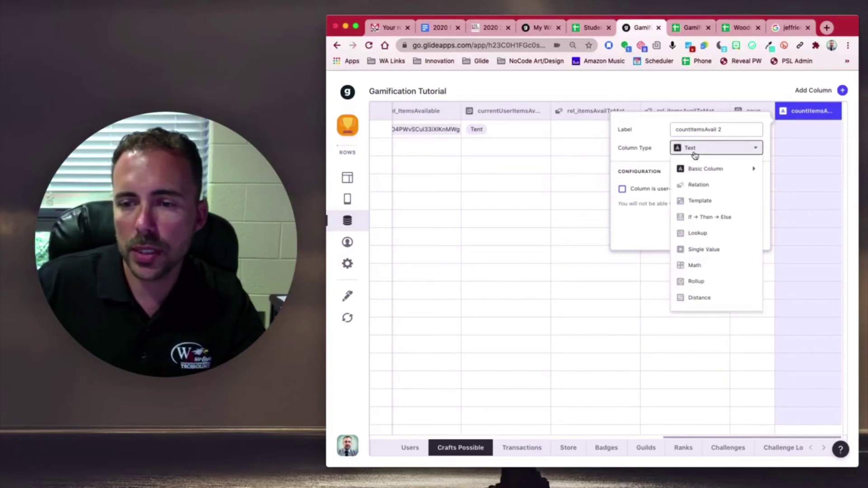
left_click(705, 281)
Make countItemsAvail 2 count the CraftItem ID values through the rel_itemsAvailToMaterial 2 relation, save the column and check the Tent row's counts
left_click(678, 199)
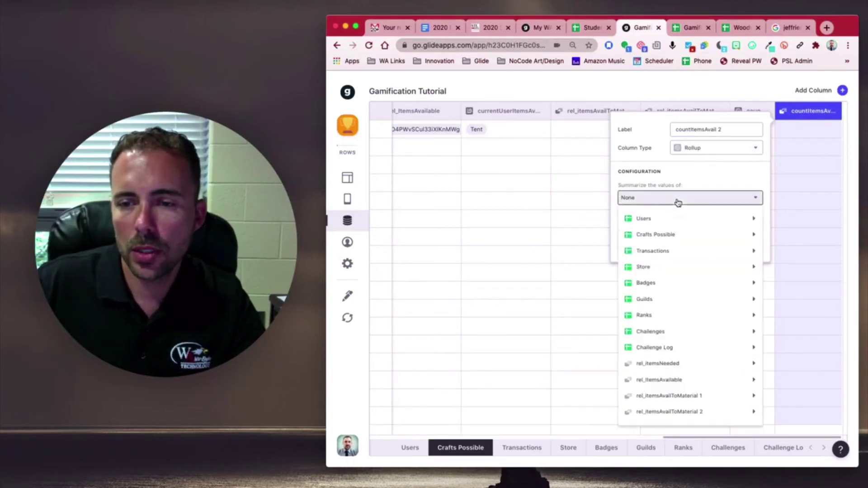
mouse_move(686, 414)
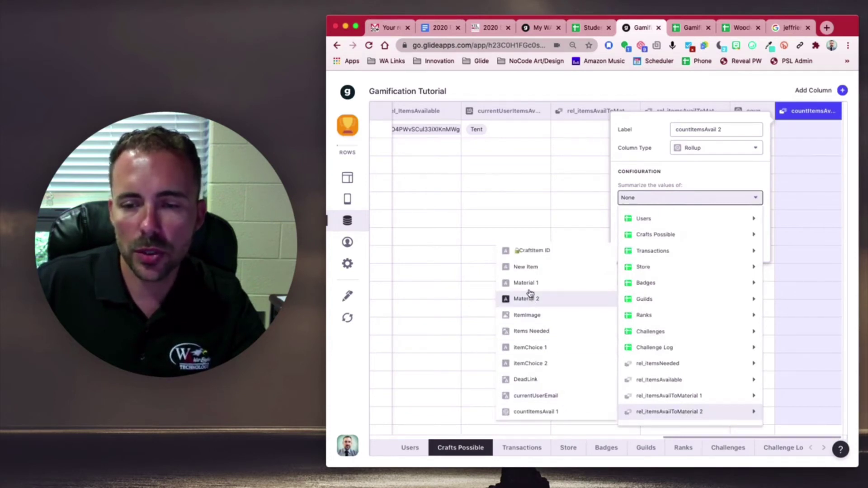
left_click(542, 252)
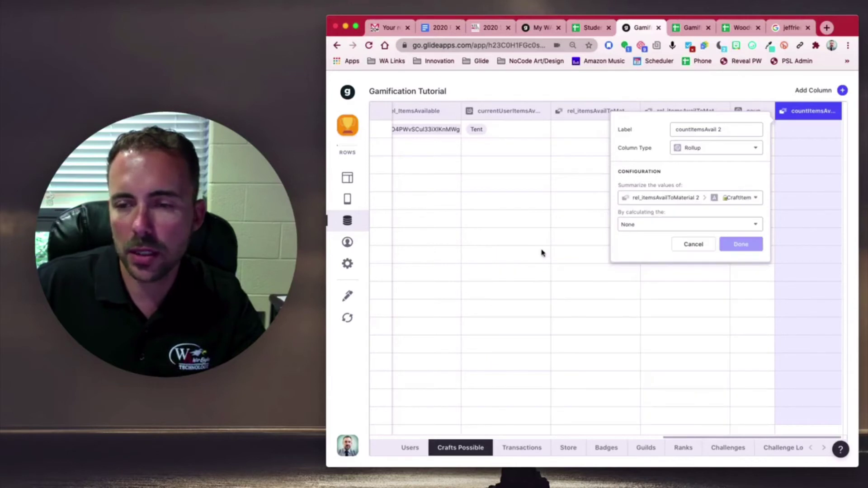
left_click(640, 224)
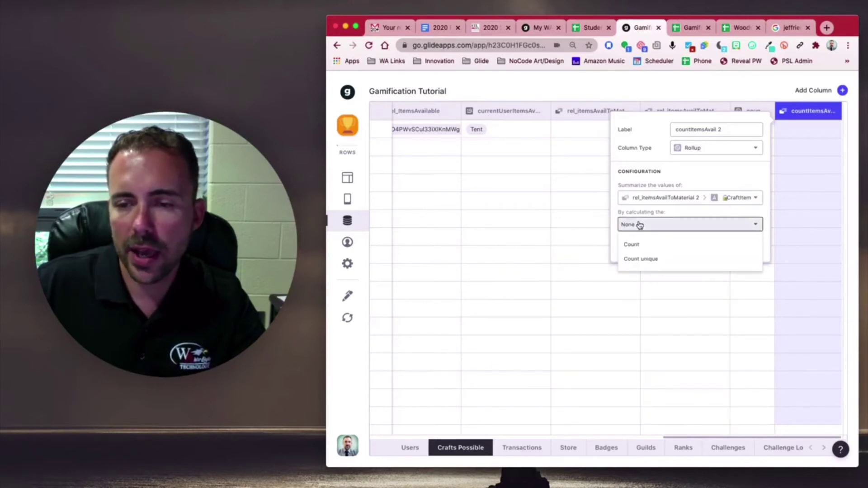
left_click(645, 247)
left_click(737, 248)
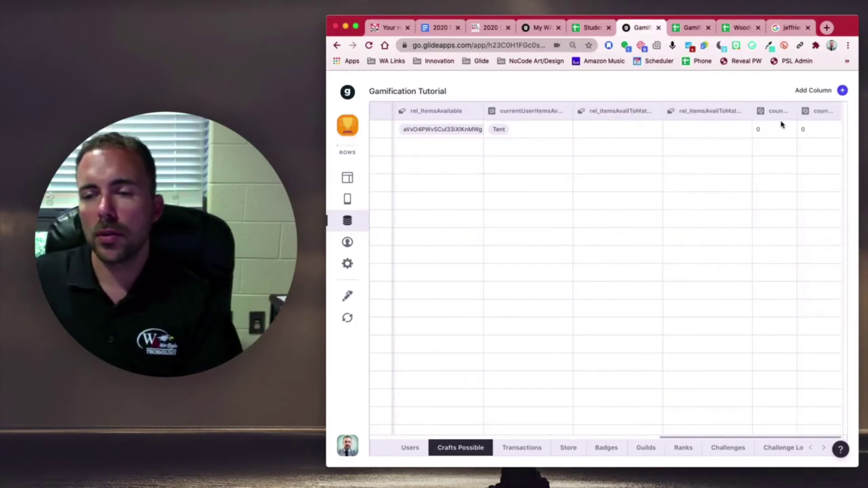
left_click(635, 131)
left_click(714, 130)
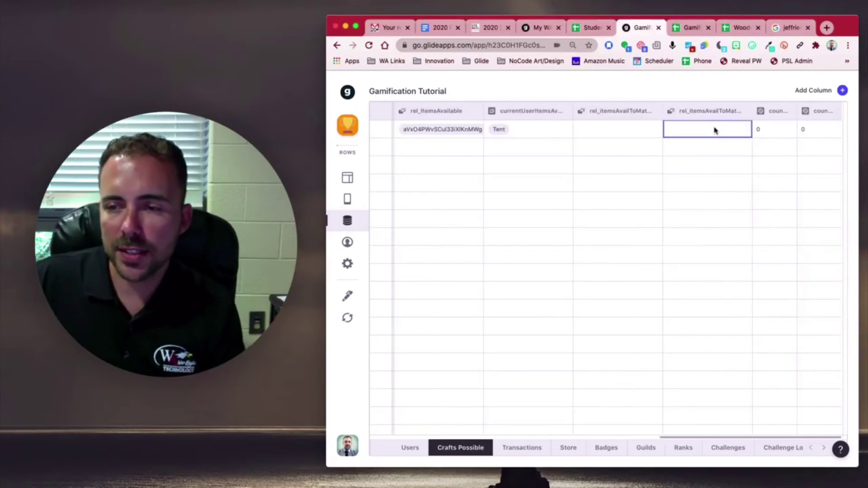
left_click(775, 130)
left_click(822, 130)
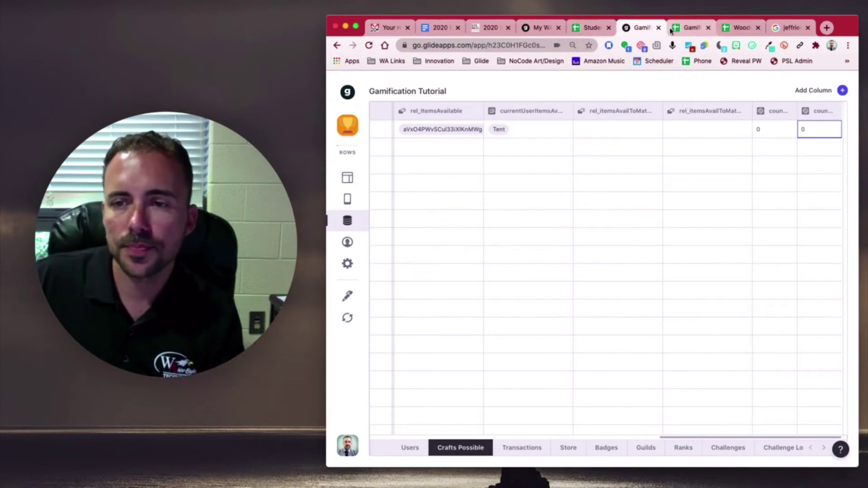
Switch to the Gamification Tutorial Google Sheet and delete the Tent row from the Transactions sheet
left_click(692, 29)
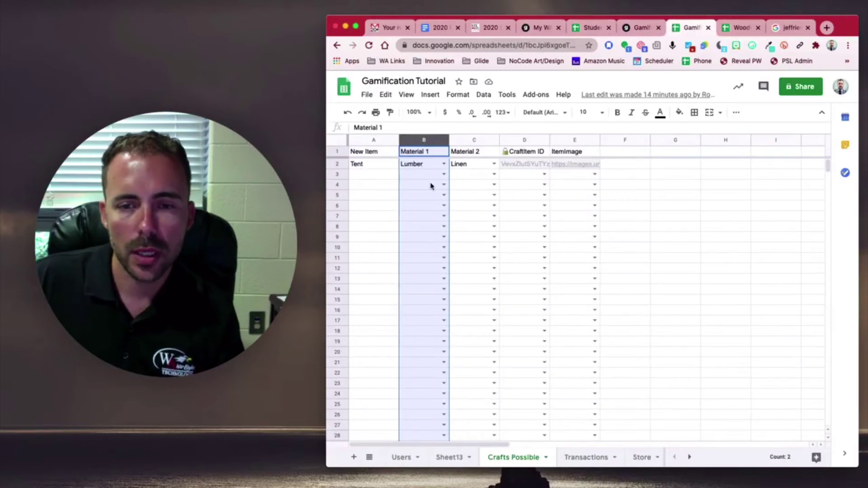
left_click(337, 163)
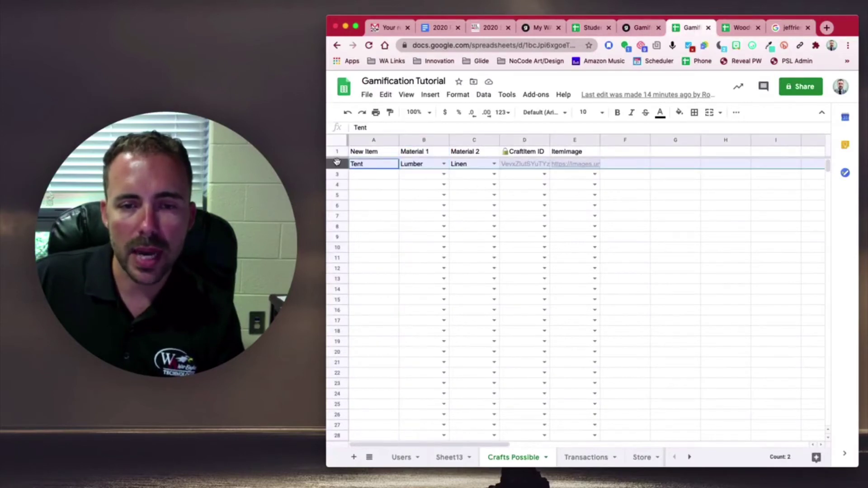
left_click(585, 458)
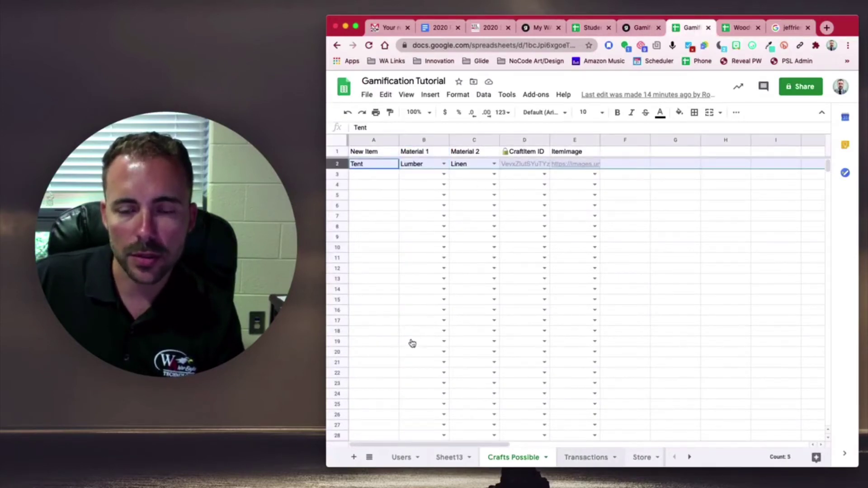
left_click(338, 216)
right_click(339, 215)
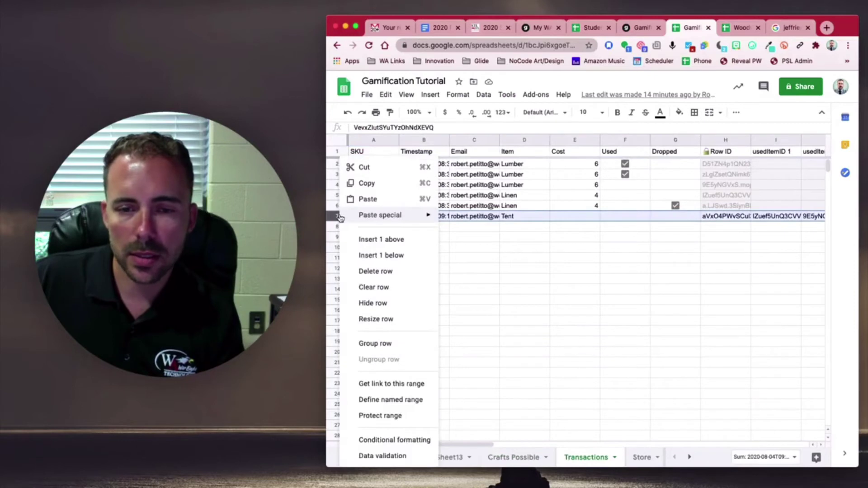
left_click(370, 272)
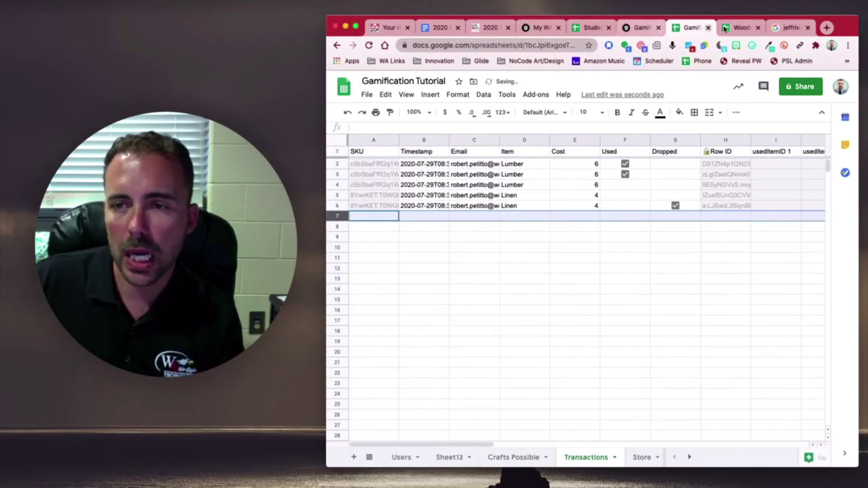
Switch back to the Glide data editor, reload the sheet data and check both item counts in the Tent row
left_click(644, 27)
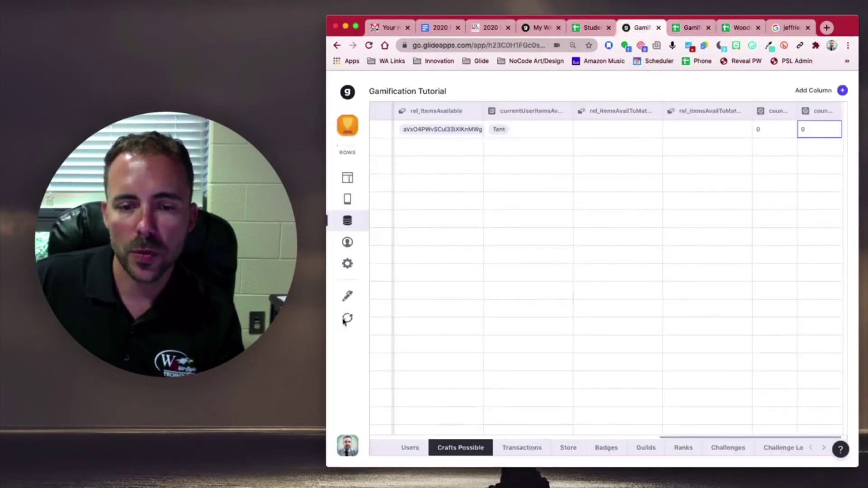
left_click(346, 319)
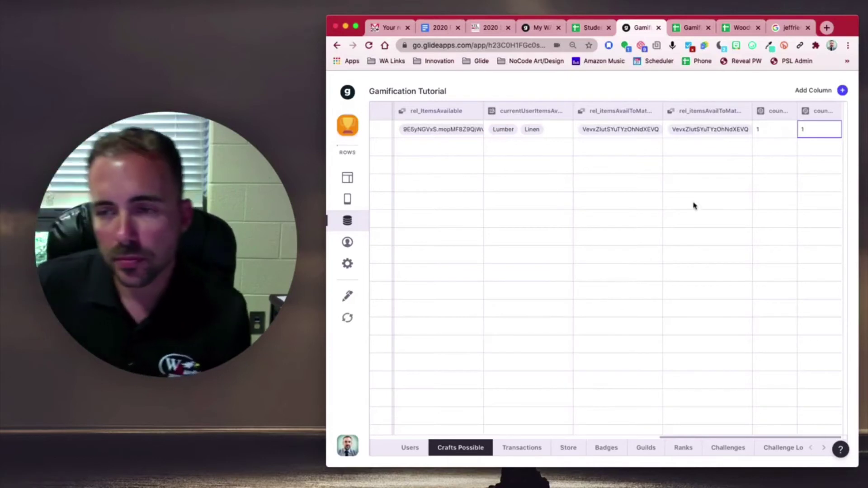
left_click(763, 136)
left_click(807, 134)
left_click(773, 132)
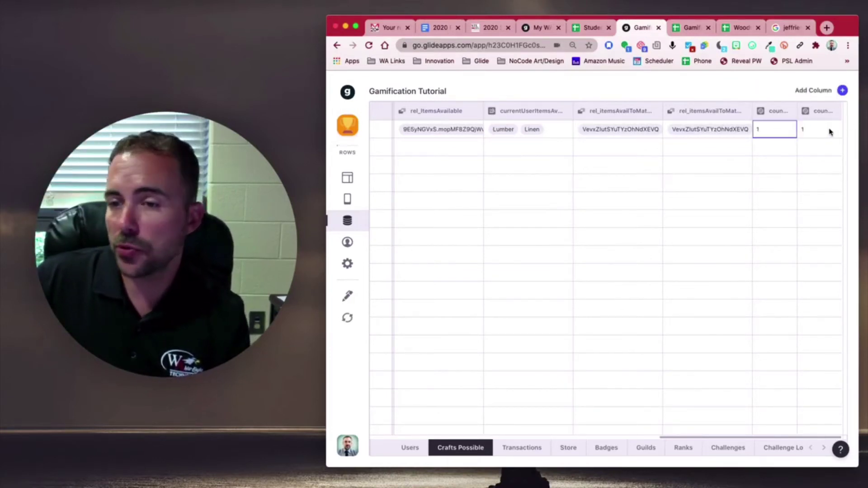
left_click(830, 132)
left_click(780, 131)
left_click(825, 133)
left_click(779, 132)
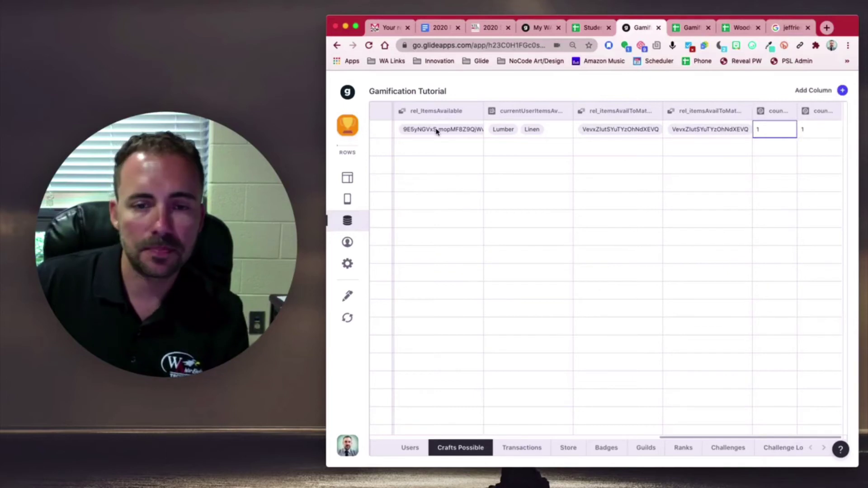
Make the Craft Item form button on the Tent screen visible only when countItemsAvail 1 is greater or equal to 1
left_click(347, 178)
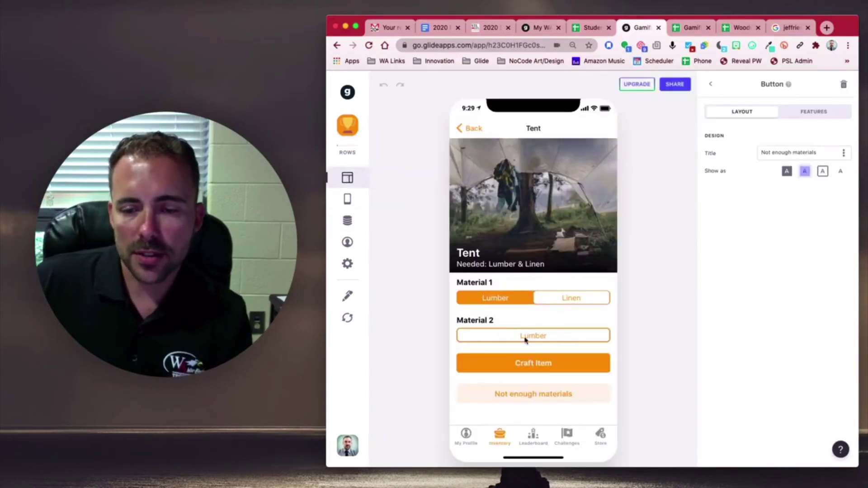
left_click(713, 86)
left_click(748, 256)
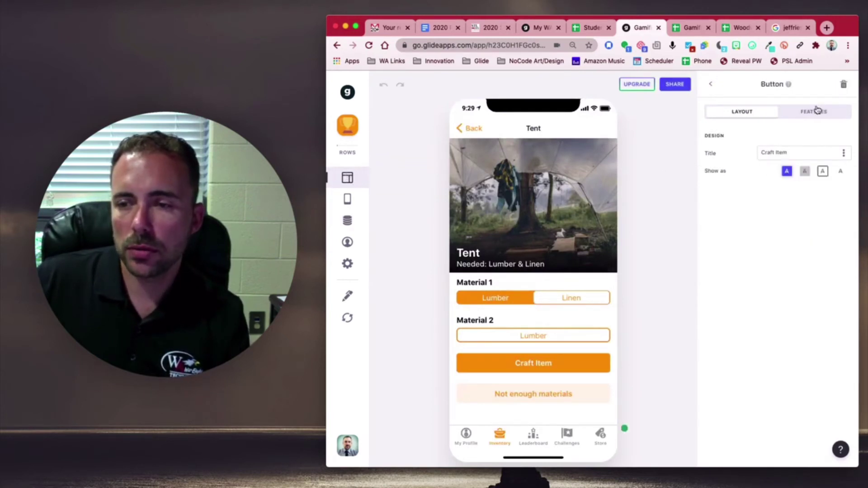
left_click(816, 114)
left_click(726, 170)
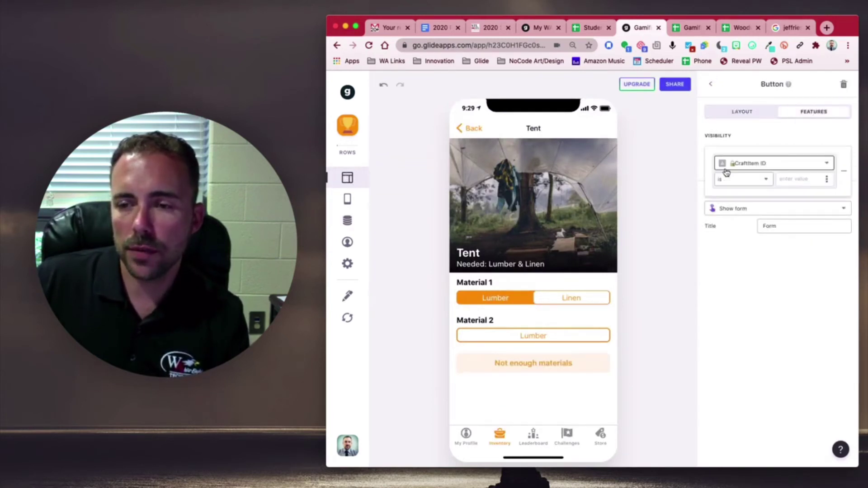
left_click(763, 163)
scroll(780, 343, "down", 5)
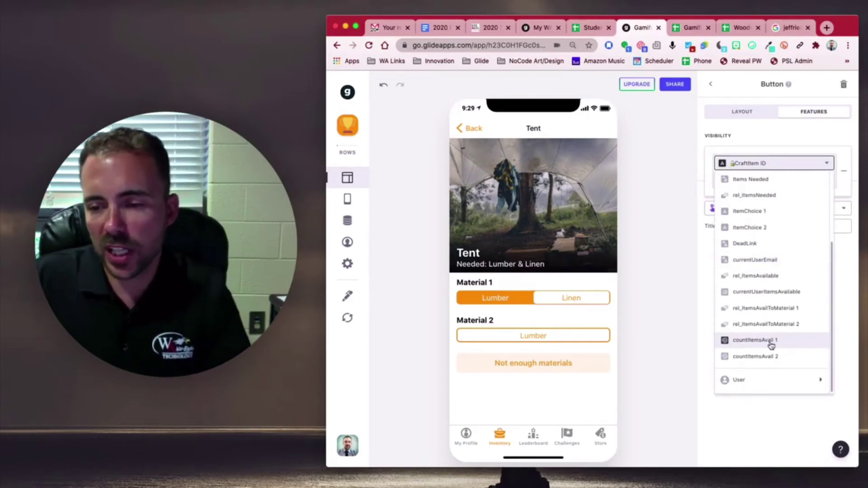
left_click(763, 342)
left_click(768, 180)
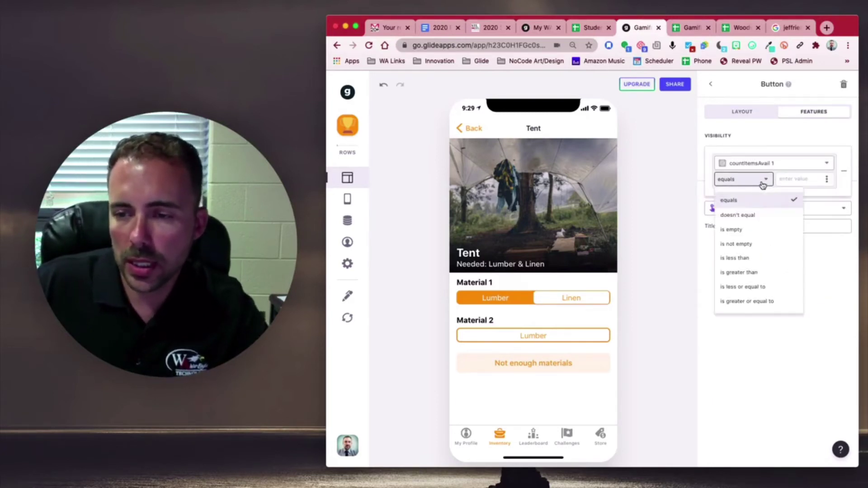
left_click(776, 301)
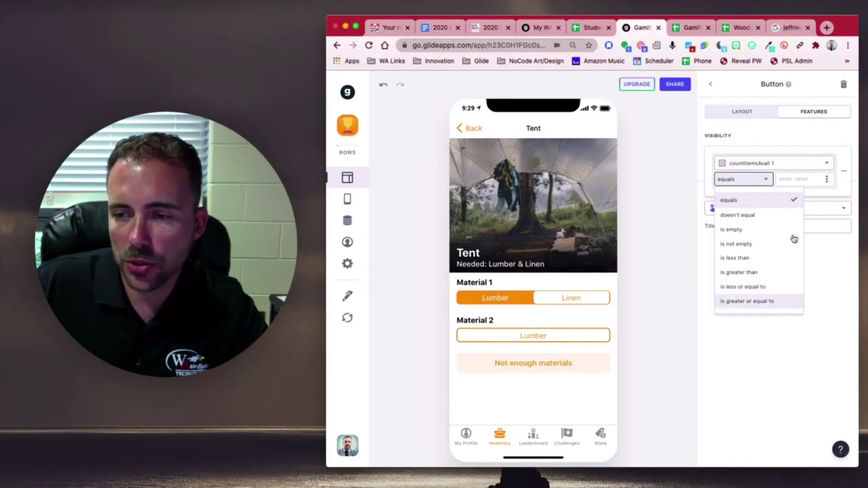
left_click(795, 180)
type("1")
left_click(734, 294)
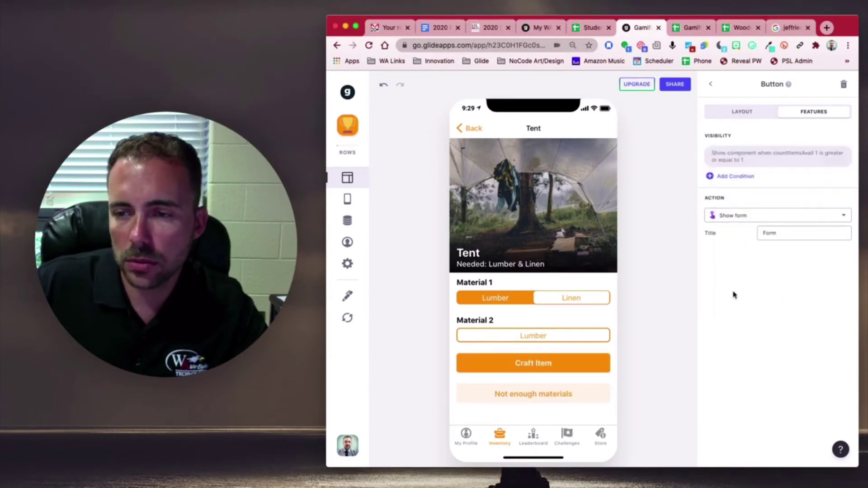
Add a second AND visibility condition to the Craft Item button requiring countItemsAvail 2 to be greater or equal to 1
left_click(744, 178)
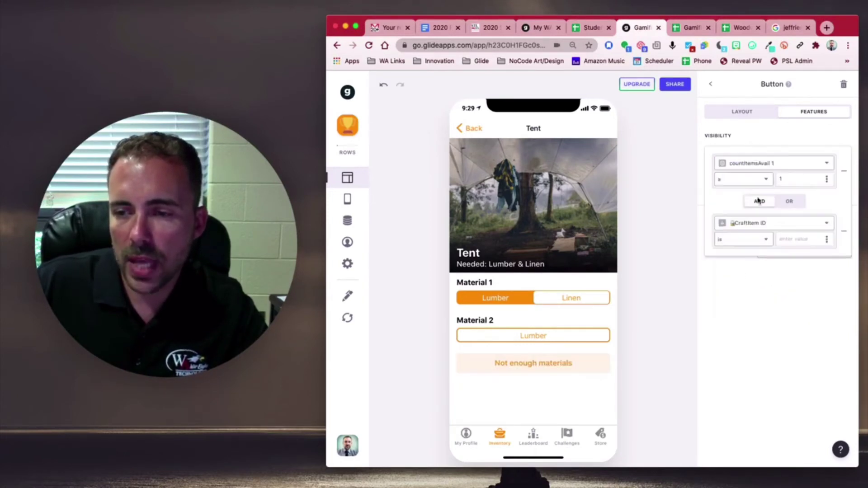
left_click(760, 222)
scroll(770, 337, "down", 5)
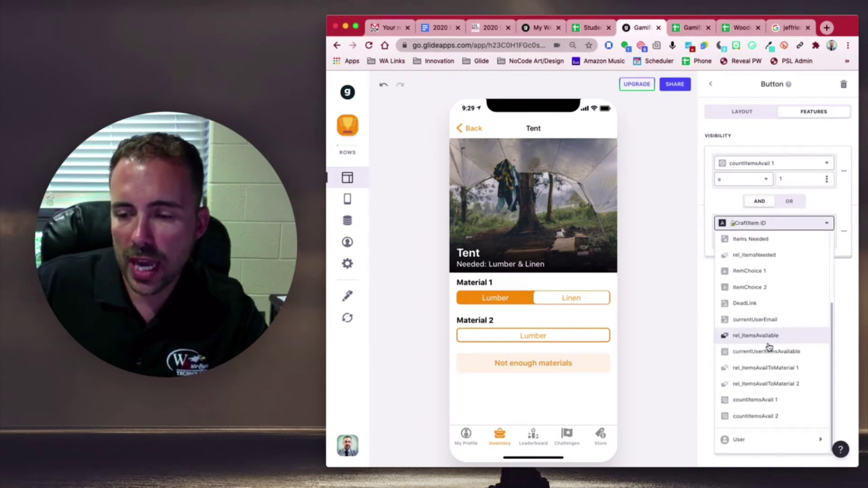
left_click(760, 416)
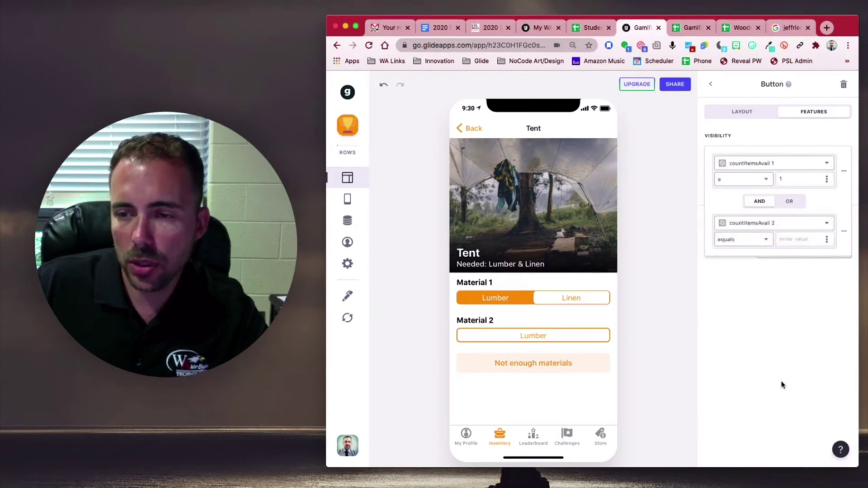
left_click(758, 243)
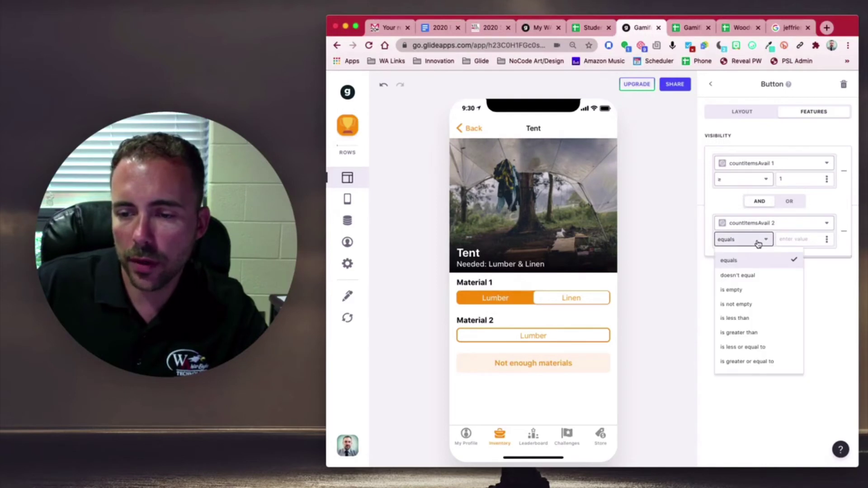
left_click(747, 361)
left_click(800, 240)
type("1")
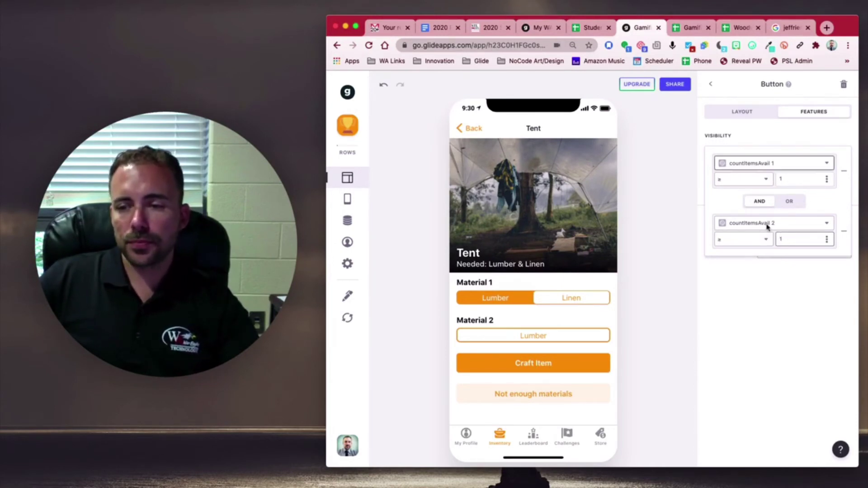
left_click(716, 90)
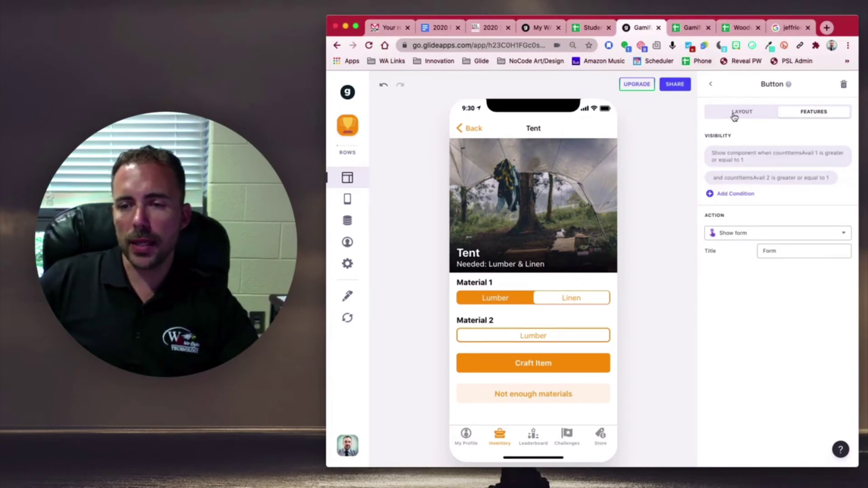
Make the Not enough materials button on the Tent screen visible only when countItemsAvail 1 is less than 1
left_click(734, 115)
left_click(711, 85)
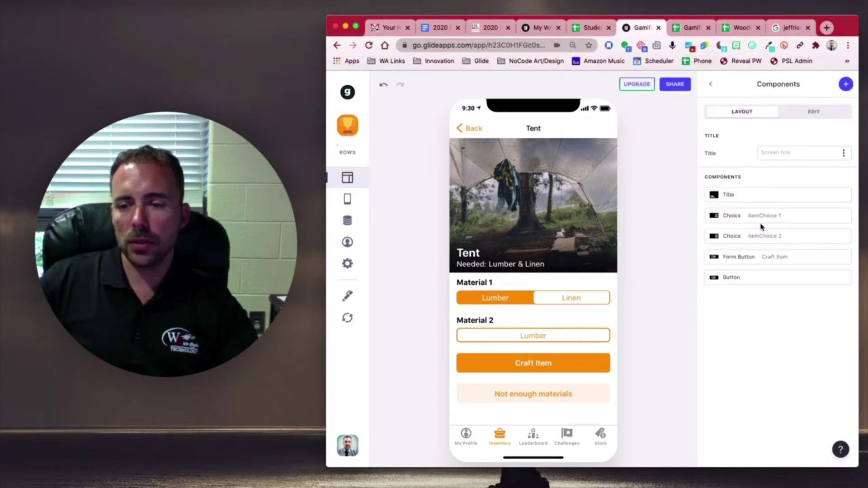
left_click(766, 282)
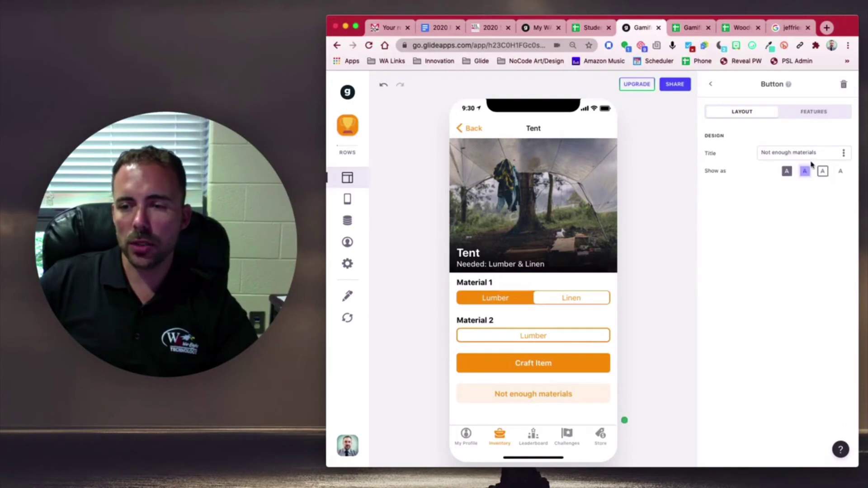
left_click(807, 119)
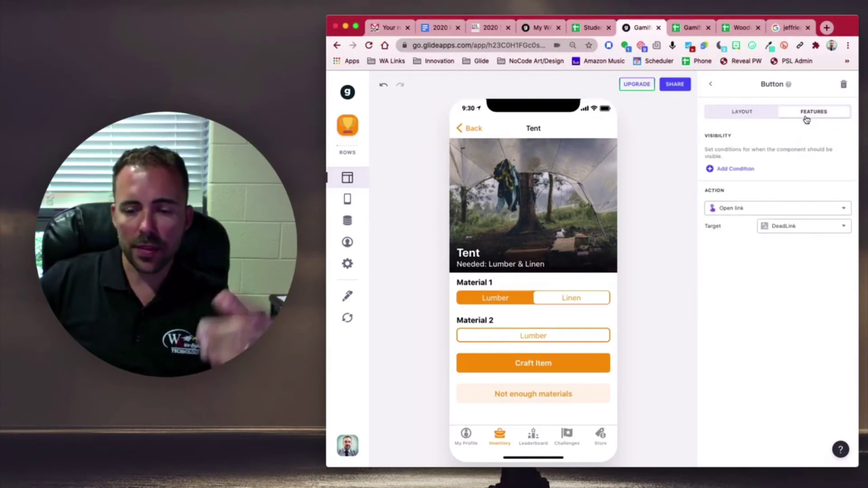
left_click(735, 169)
left_click(767, 168)
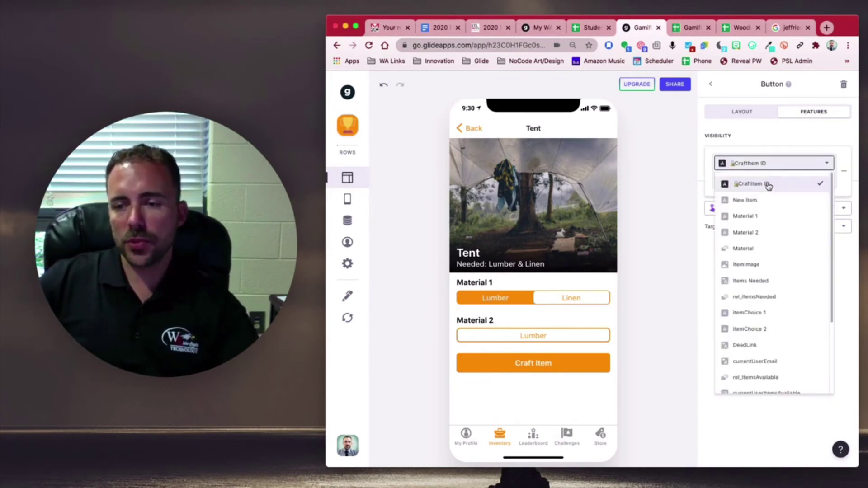
scroll(787, 327, "down", 4)
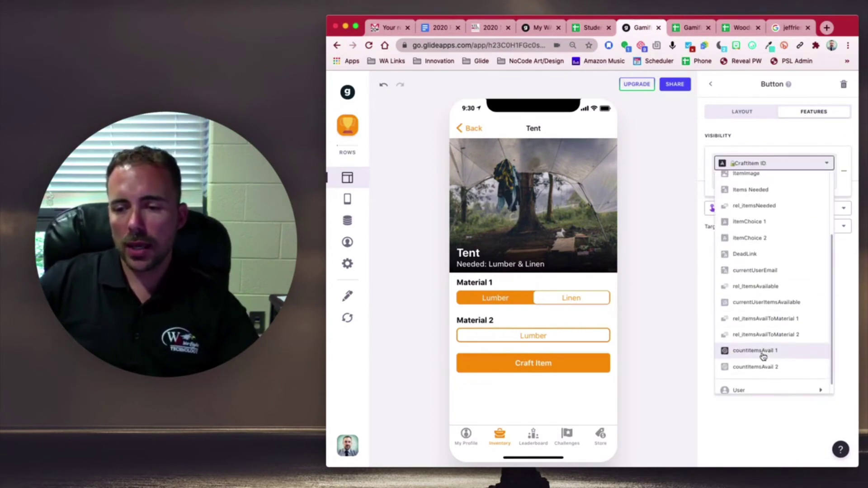
left_click(767, 356)
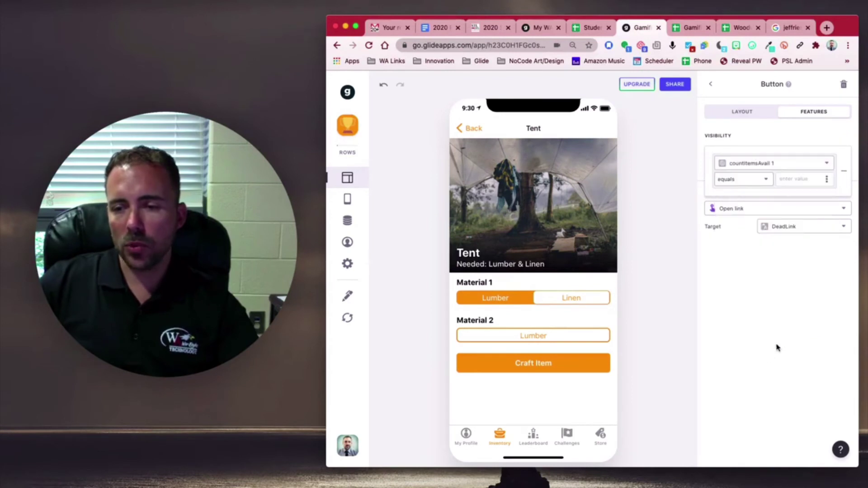
left_click(799, 180)
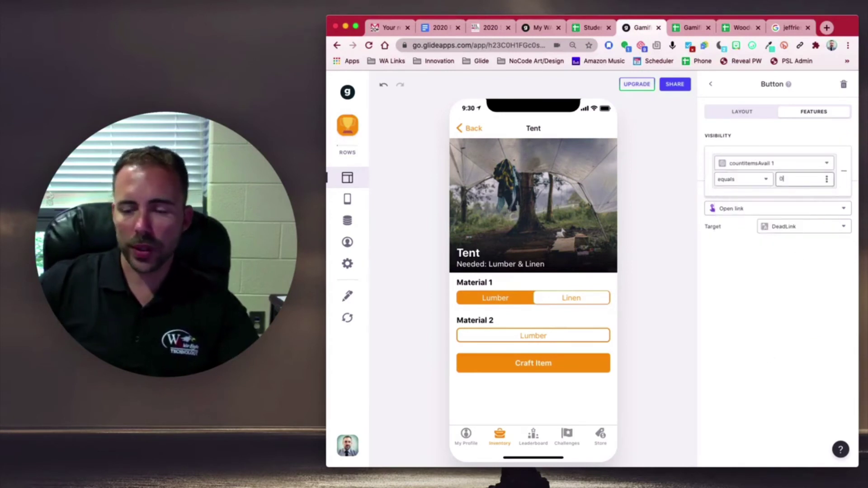
left_click(759, 182)
left_click(759, 181)
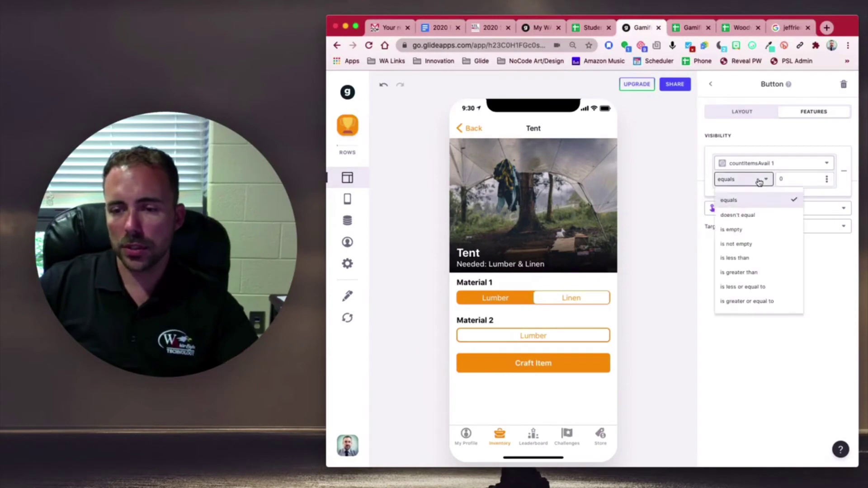
left_click(771, 258)
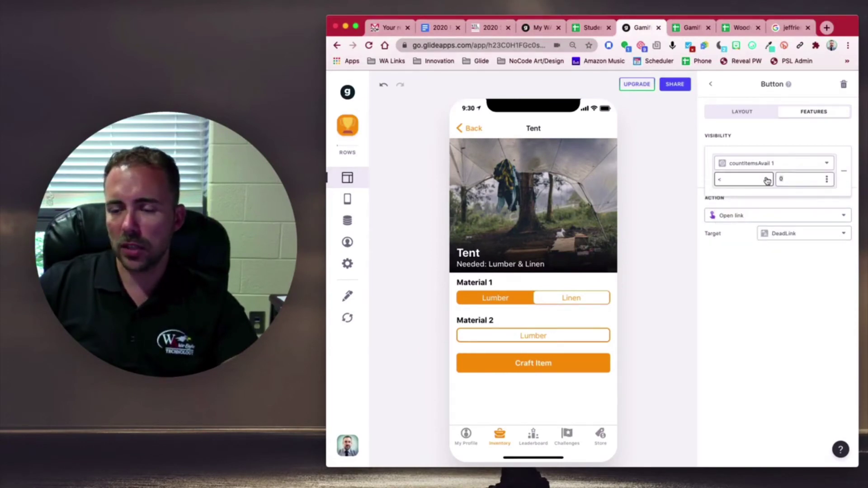
type("1")
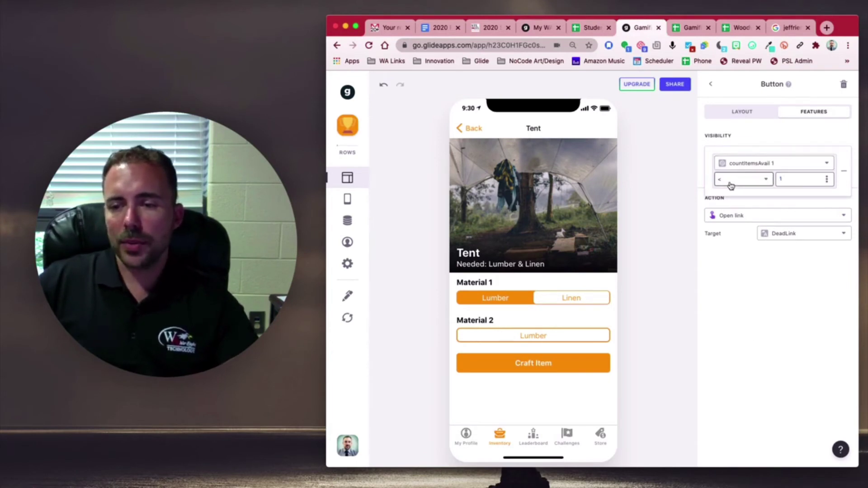
left_click(773, 271)
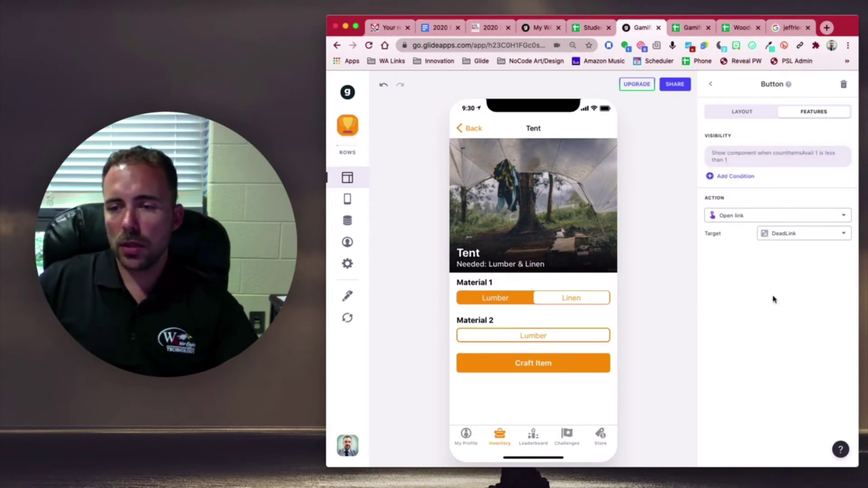
Add an OR visibility condition to the Not enough materials button for countItemsAvail 2 being less than 1
left_click(754, 177)
left_click(789, 201)
left_click(745, 223)
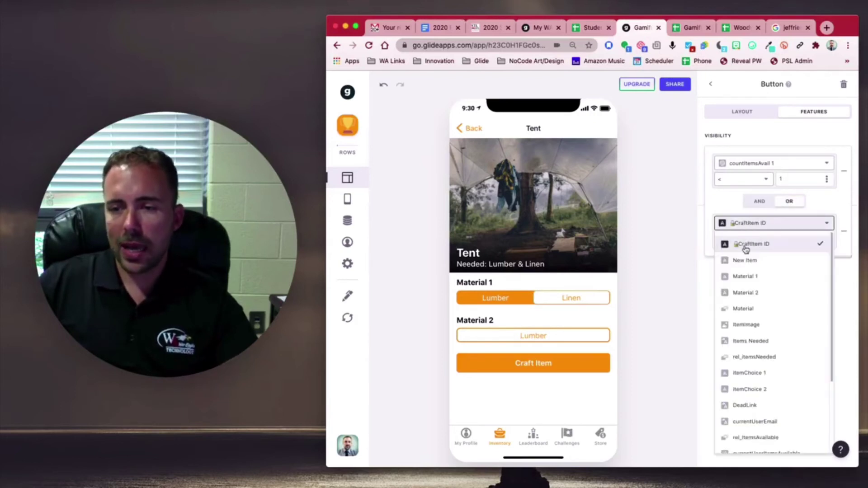
scroll(769, 353, "down", 5)
left_click(768, 413)
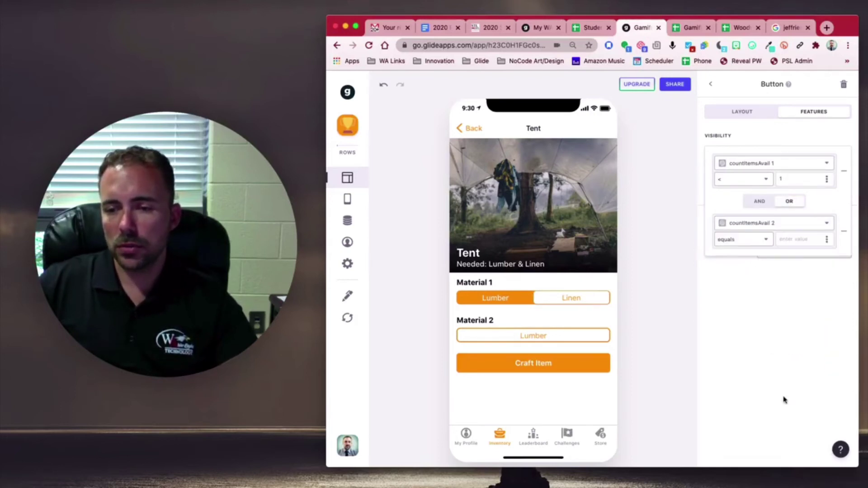
left_click(746, 241)
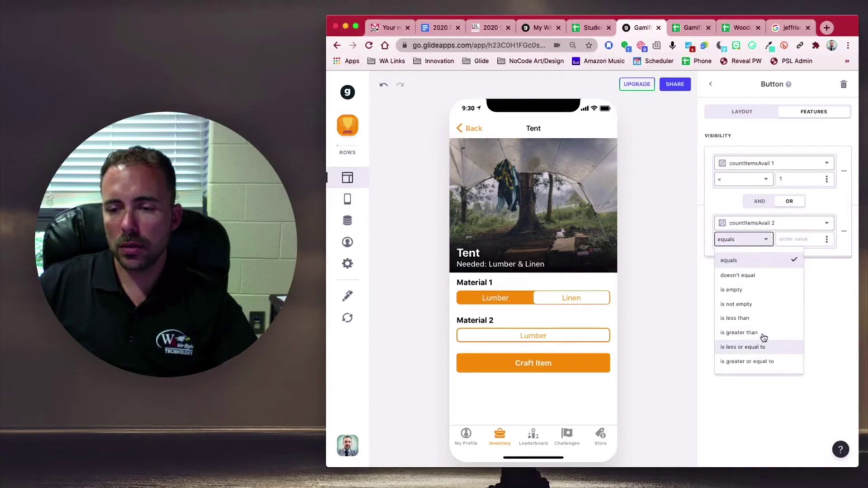
left_click(753, 319)
type("1")
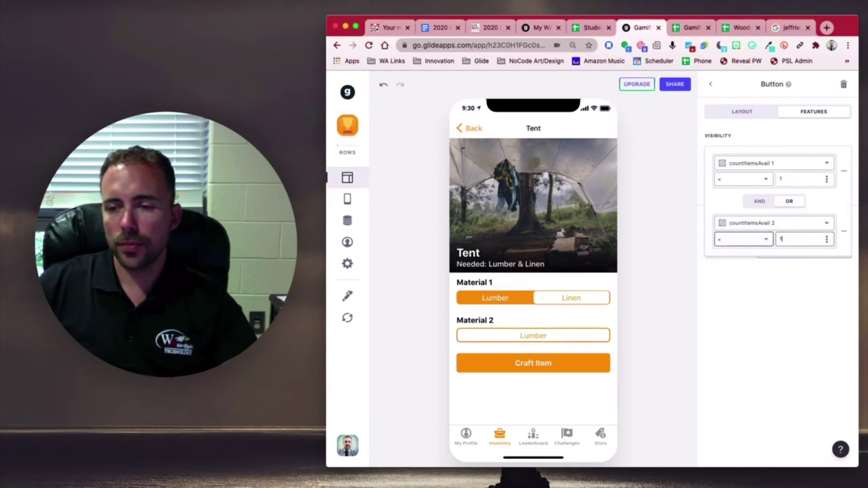
left_click(745, 355)
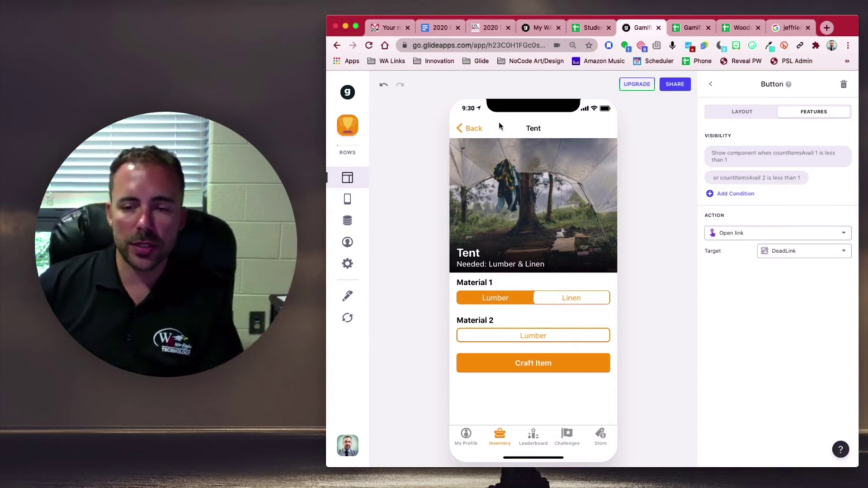
Craft the Tent in the app preview with Lumber as Material 1 and Linen as Material 2, and submit the form
left_click(497, 299)
left_click(531, 338)
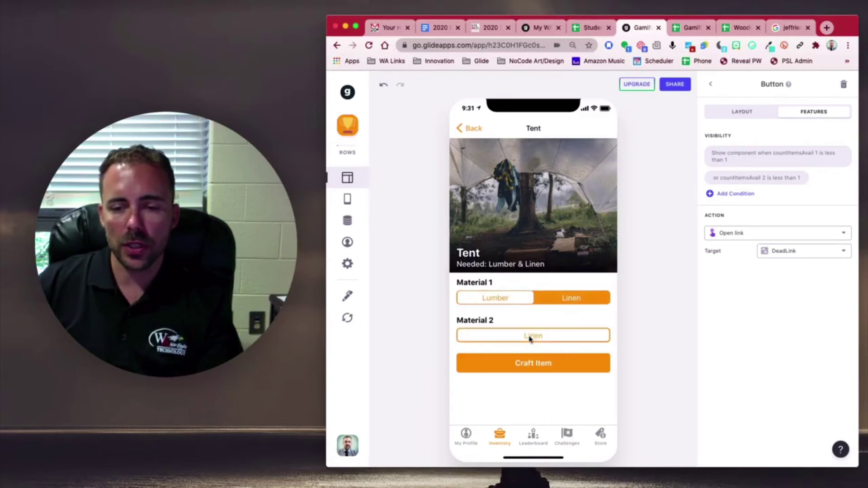
left_click(534, 366)
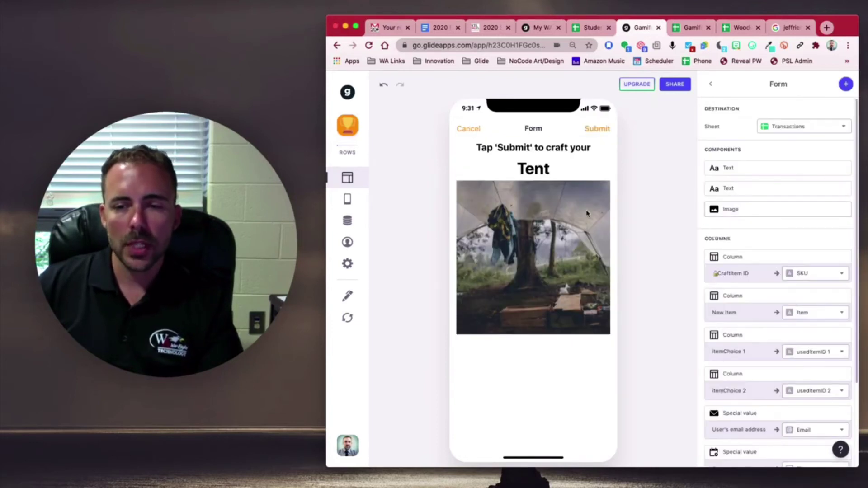
left_click(598, 129)
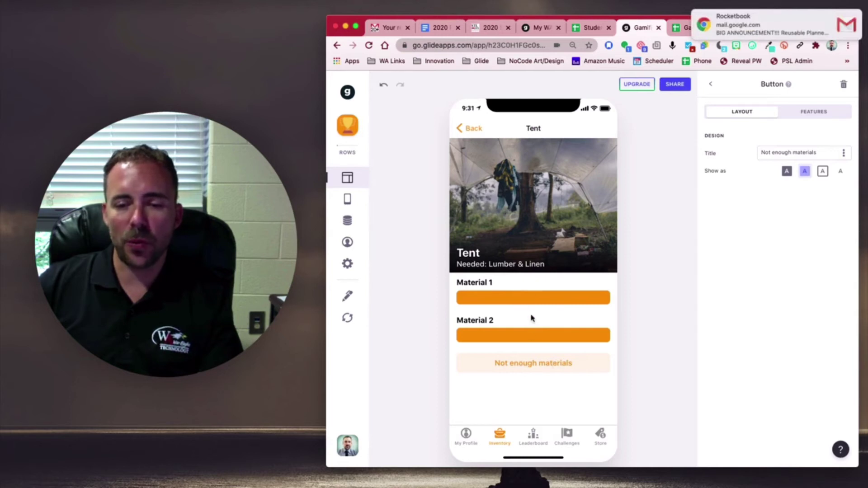
Add a visibility condition to the Material 1 choice component and remove its isInInventory filter
left_click(710, 84)
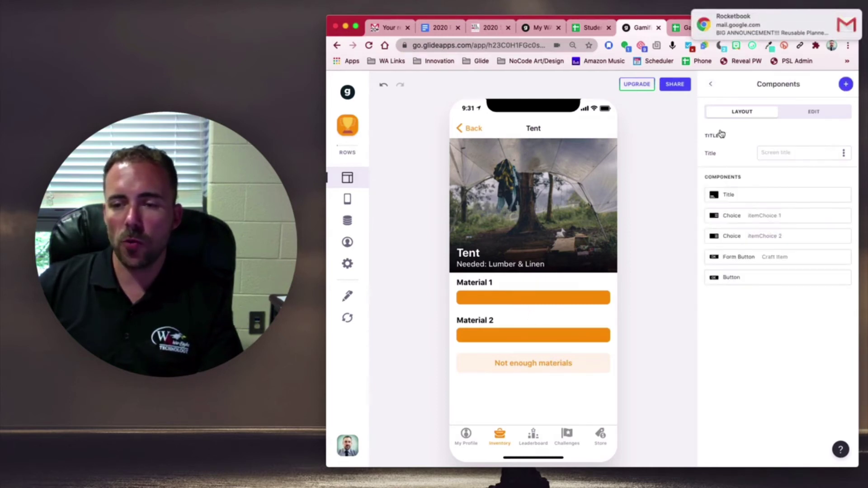
left_click(732, 217)
left_click(805, 113)
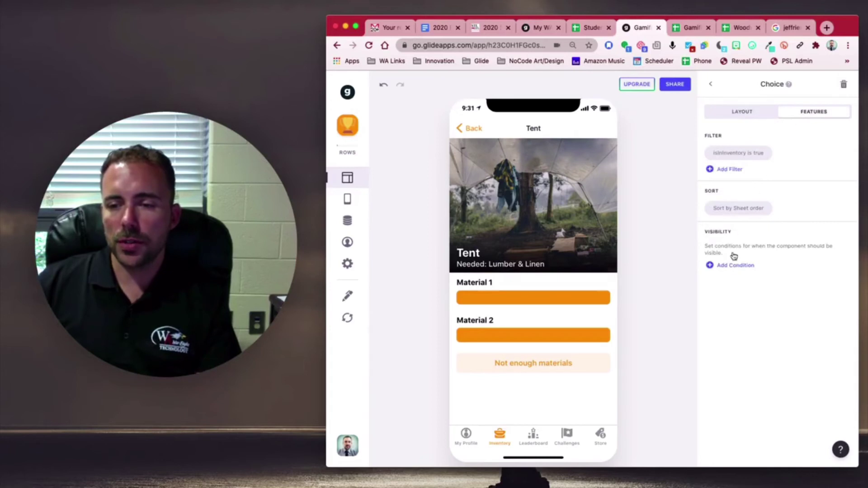
left_click(732, 267)
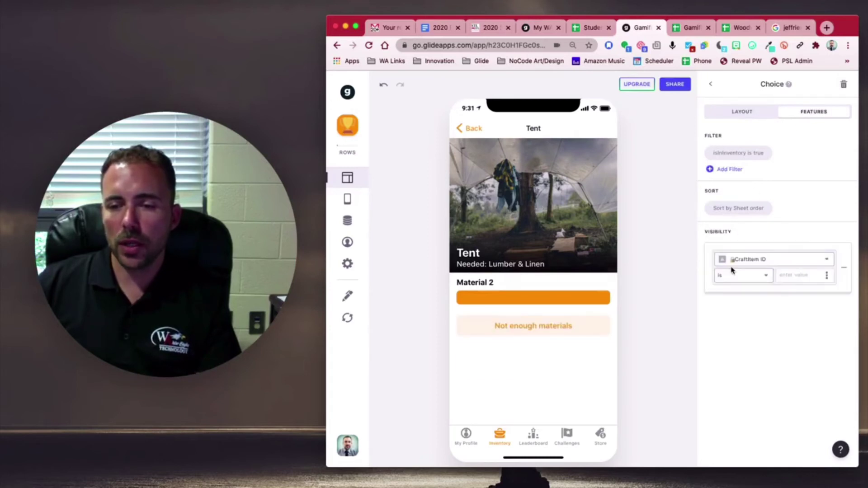
left_click(762, 261)
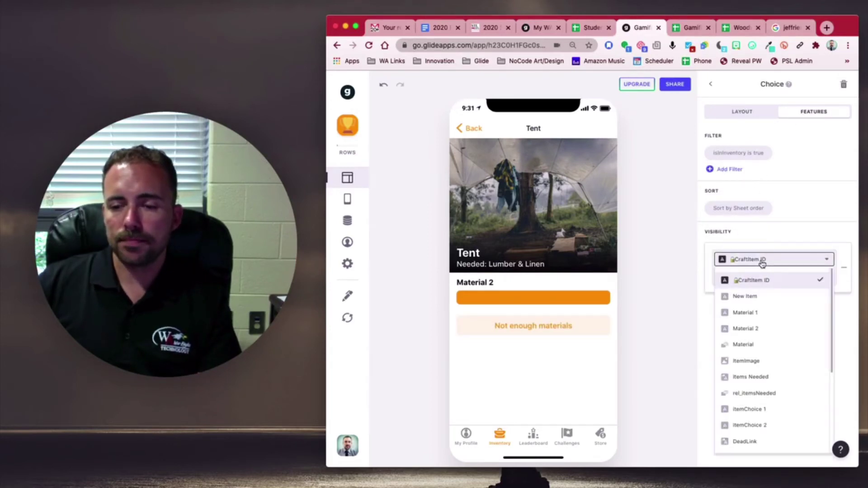
scroll(769, 362, "down", 5)
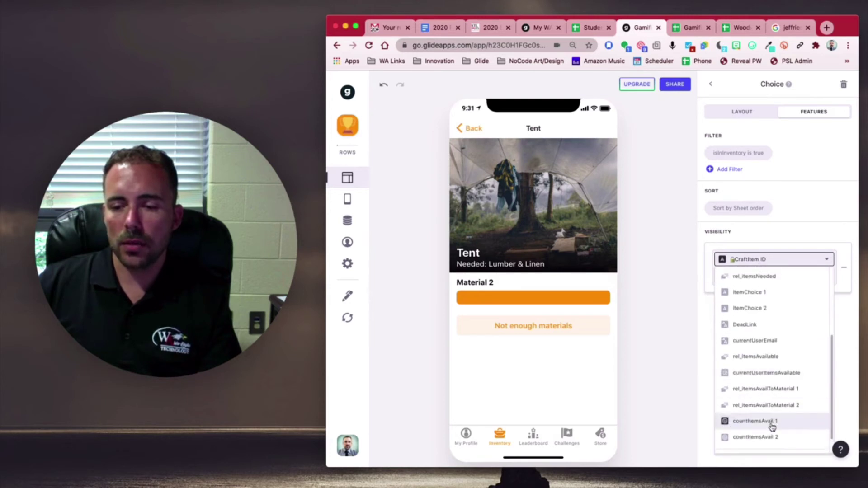
scroll(763, 401, "up", 5)
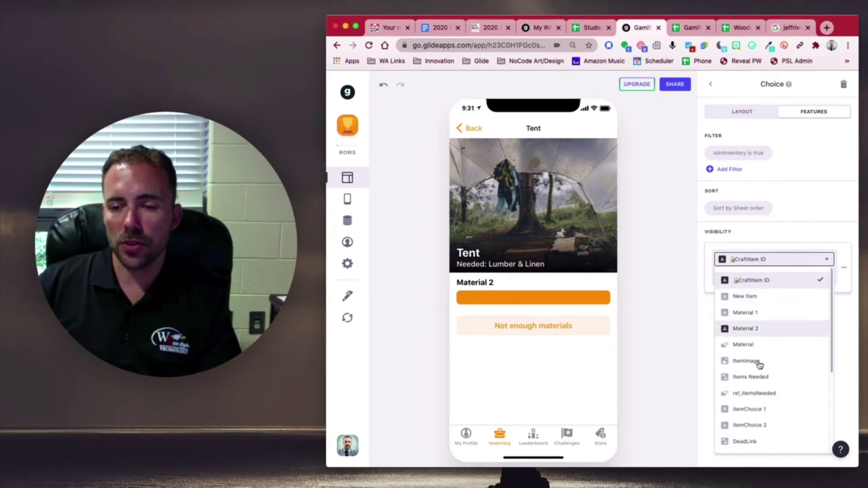
scroll(757, 367, "down", 8)
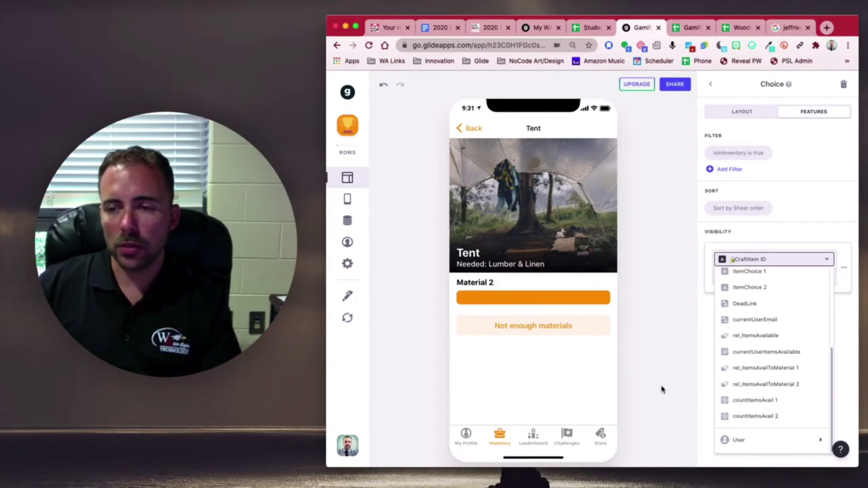
left_click(739, 154)
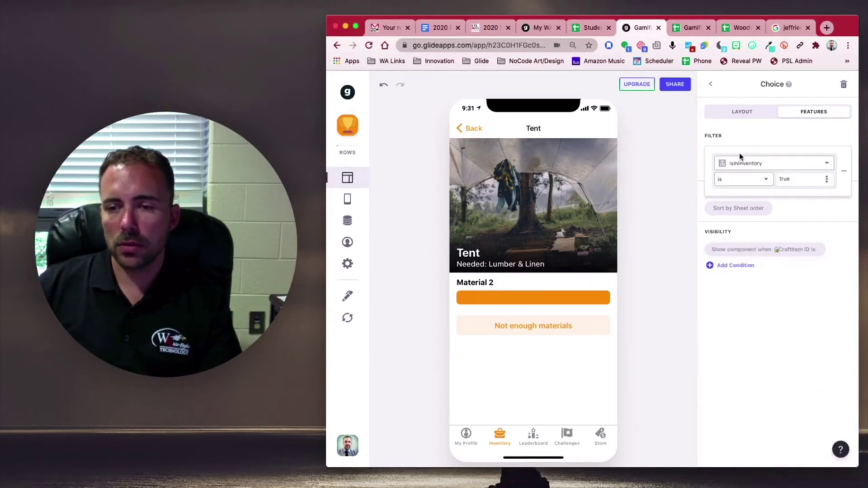
left_click(845, 174)
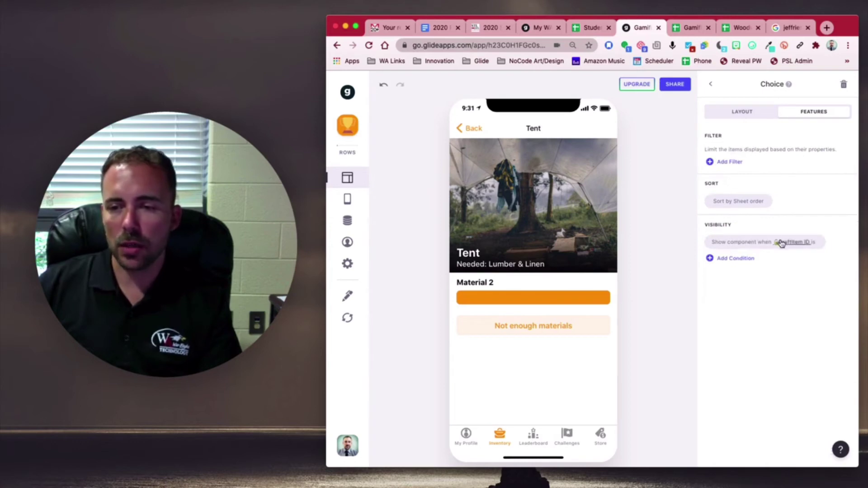
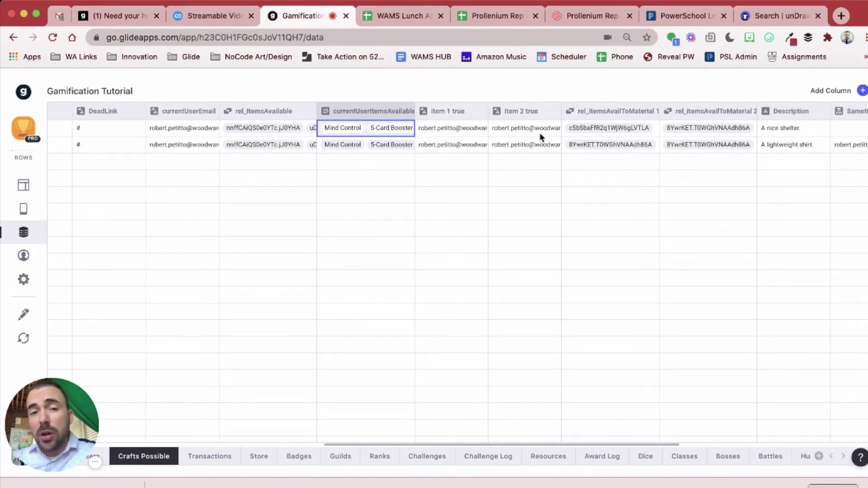
Review the template and replacements of the item 1 true column in the Crafts Possible table, and close its settings
left_click(481, 111)
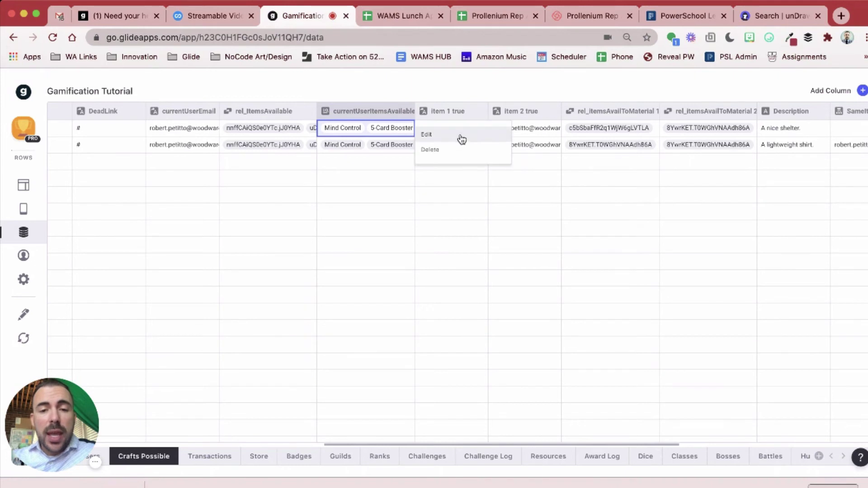
left_click(460, 133)
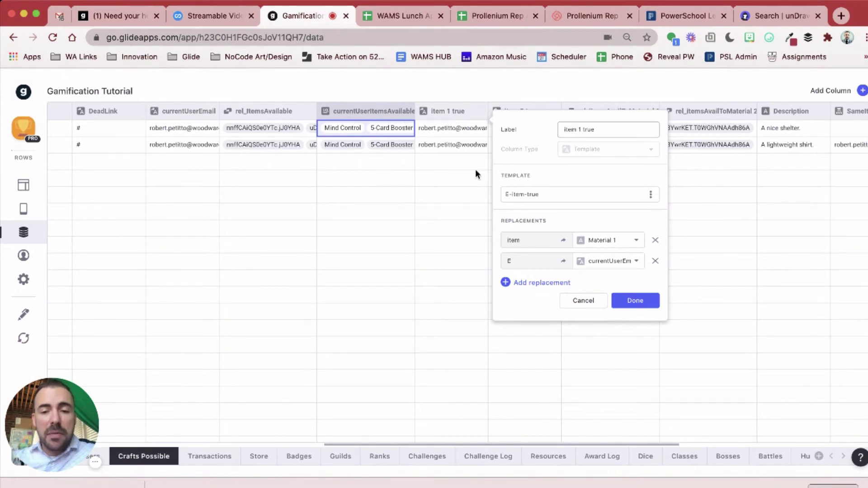
left_click(508, 195)
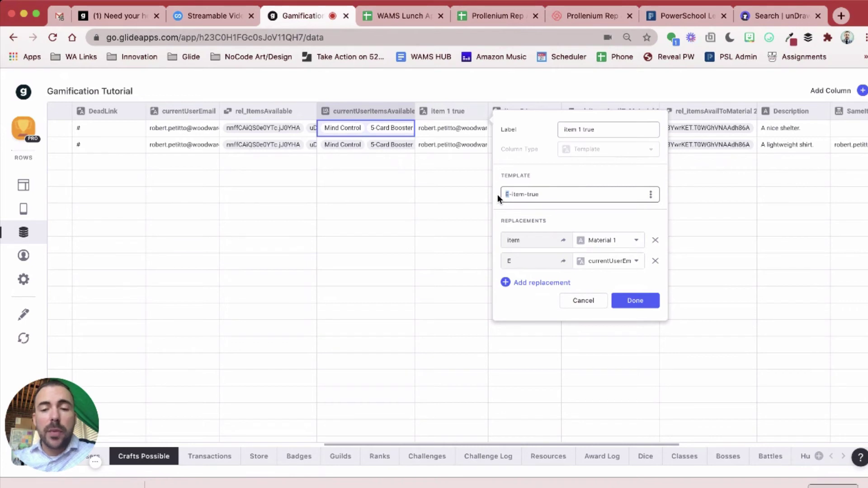
double_click(514, 194)
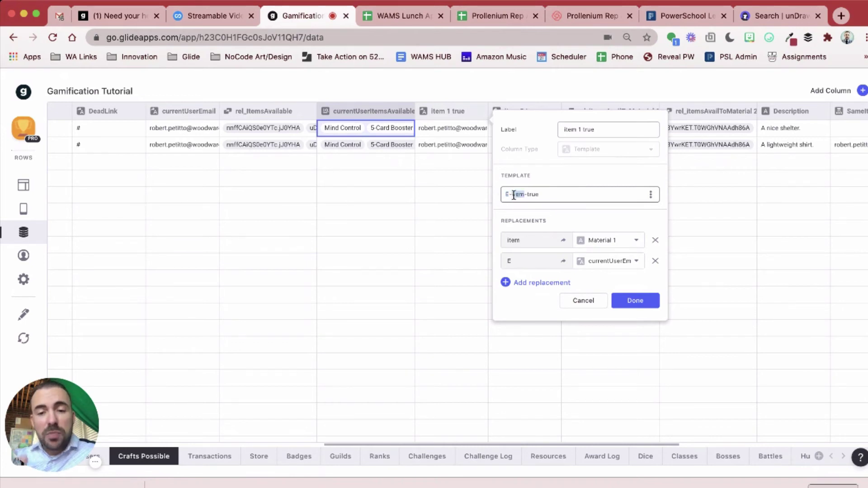
double_click(533, 195)
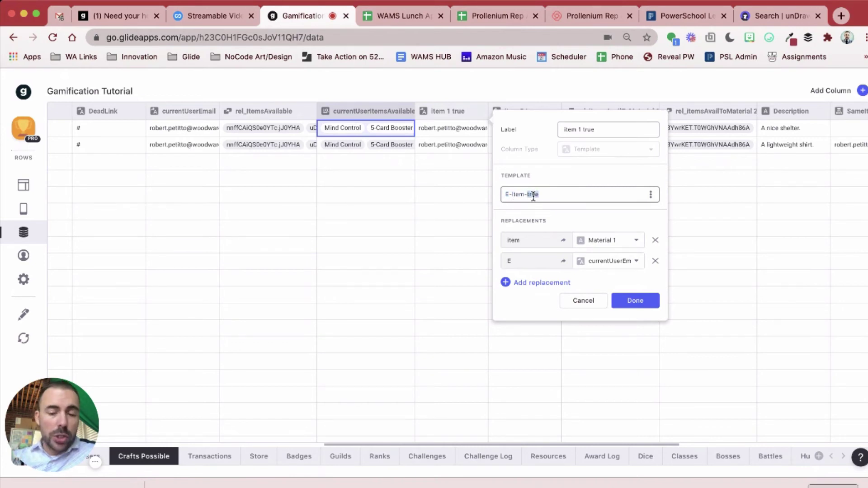
left_click(642, 302)
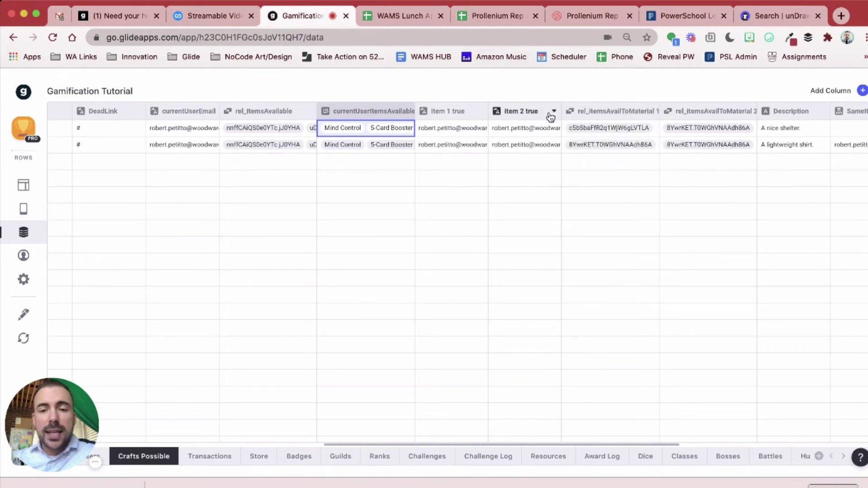
Review the template and replacements of the item 2 true column in Crafts Possible, and close its settings
left_click(552, 112)
left_click(541, 134)
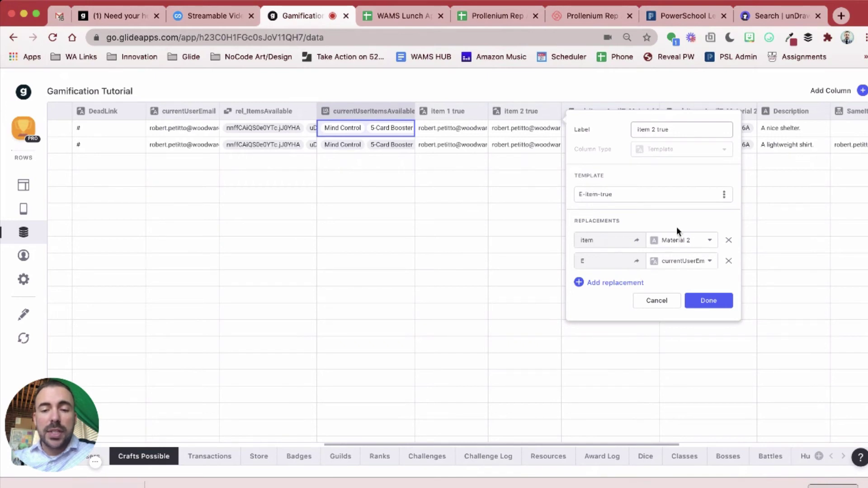
left_click(708, 302)
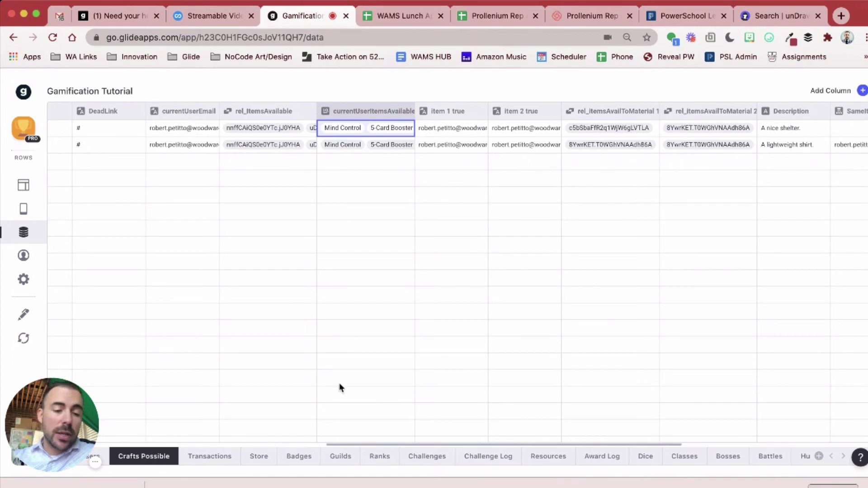
Review the template and replacements of the item-status column in the Transactions table, and close its settings
left_click(211, 456)
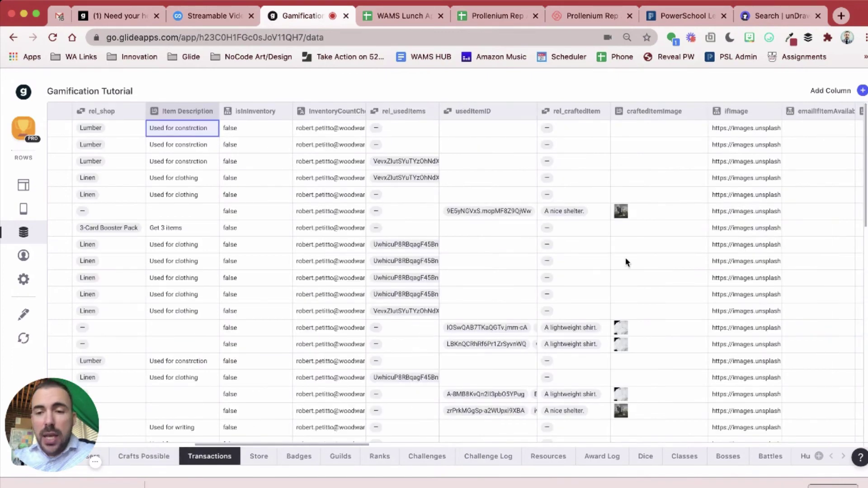
scroll(626, 260, "right", 5)
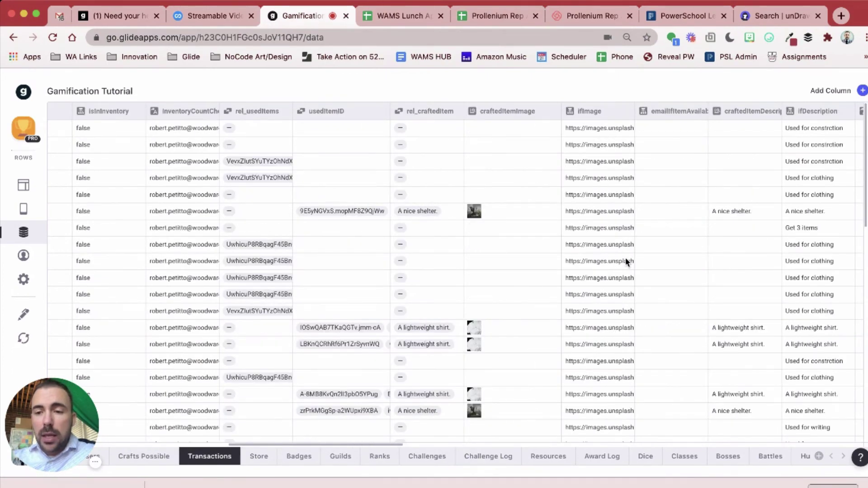
scroll(626, 259, "right", 7)
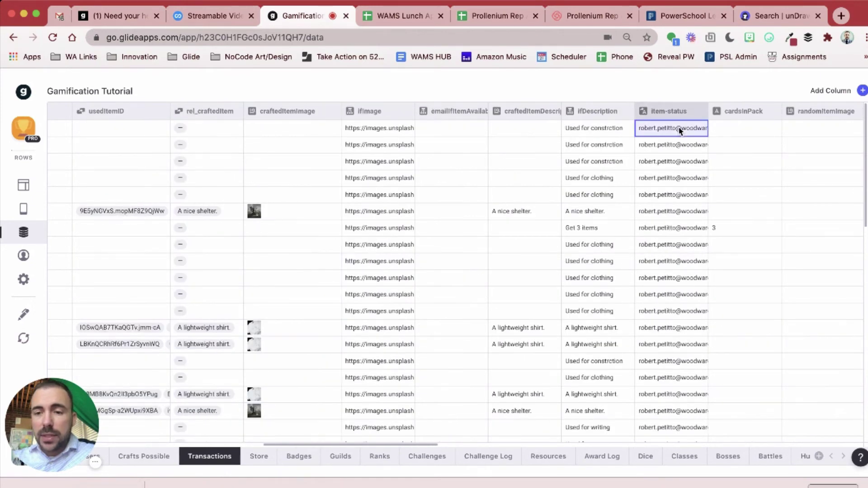
left_click(701, 111)
left_click(692, 133)
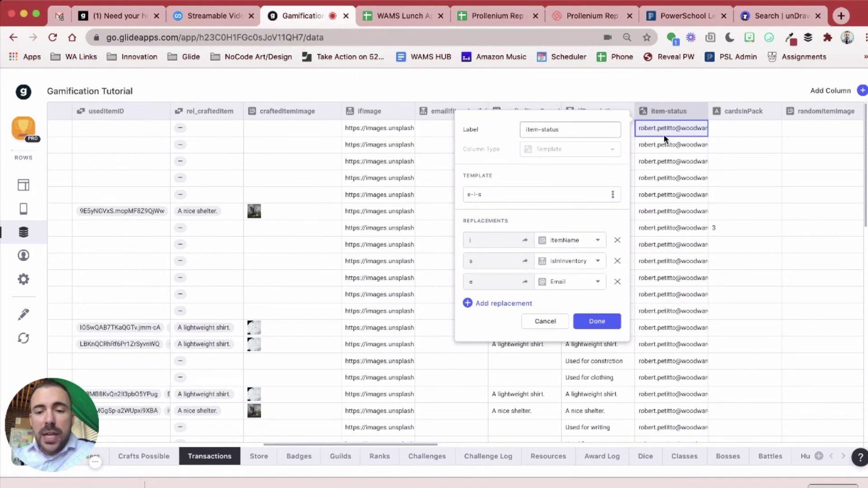
left_click(469, 195)
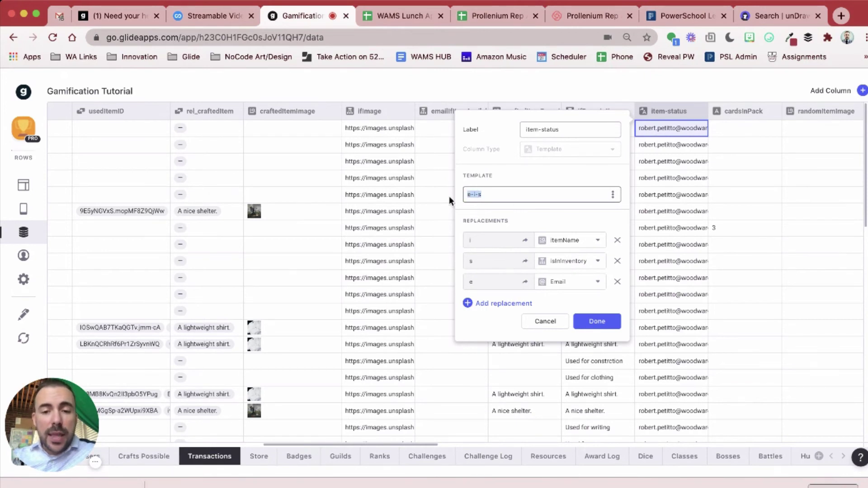
type("s")
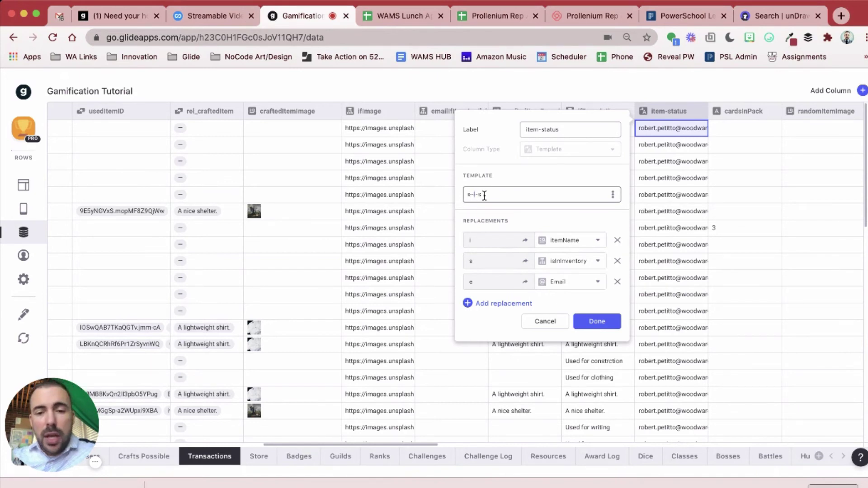
left_click(594, 320)
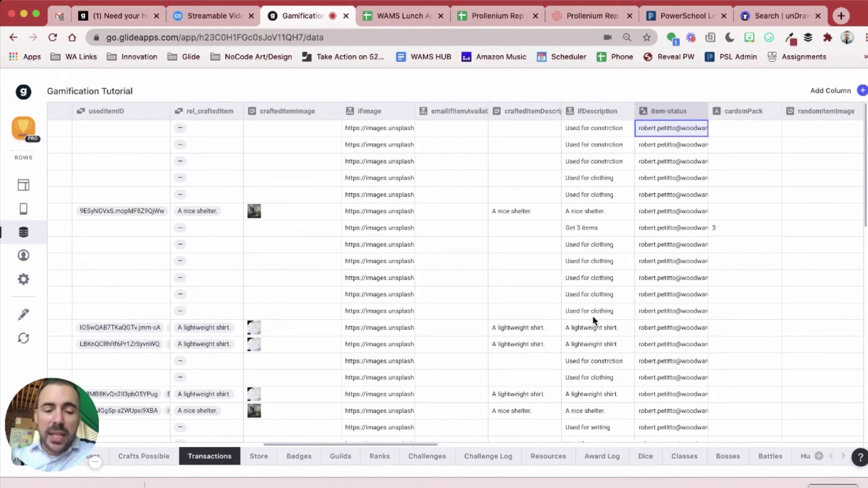
Review the rel_itemsAvailToMaterial 2 relation in Crafts Possible, and inspect both material relations for the nice shelter row
left_click(144, 456)
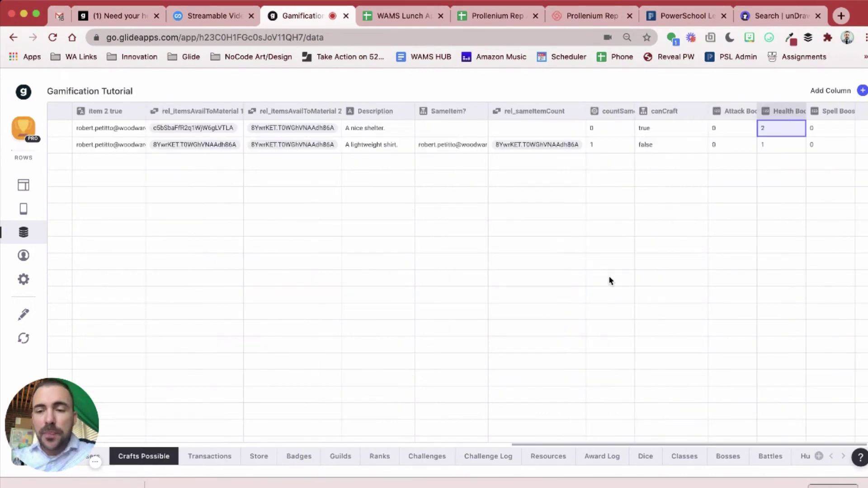
scroll(313, 144, "left", 2)
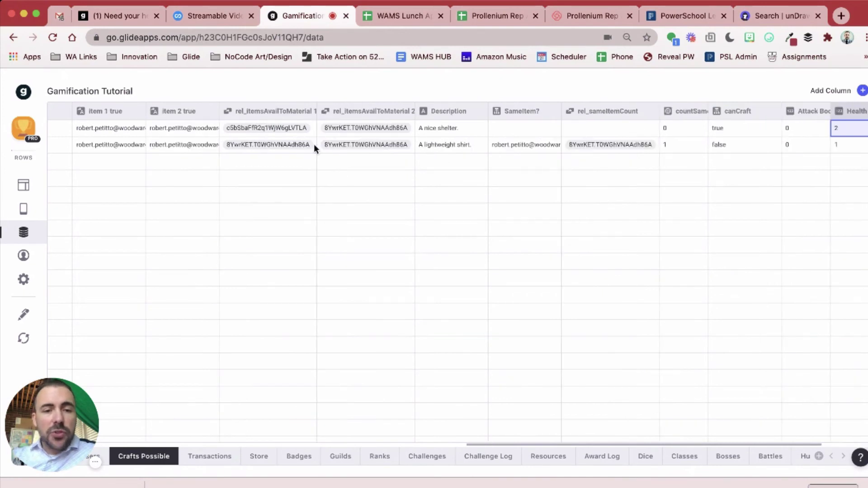
left_click(405, 113)
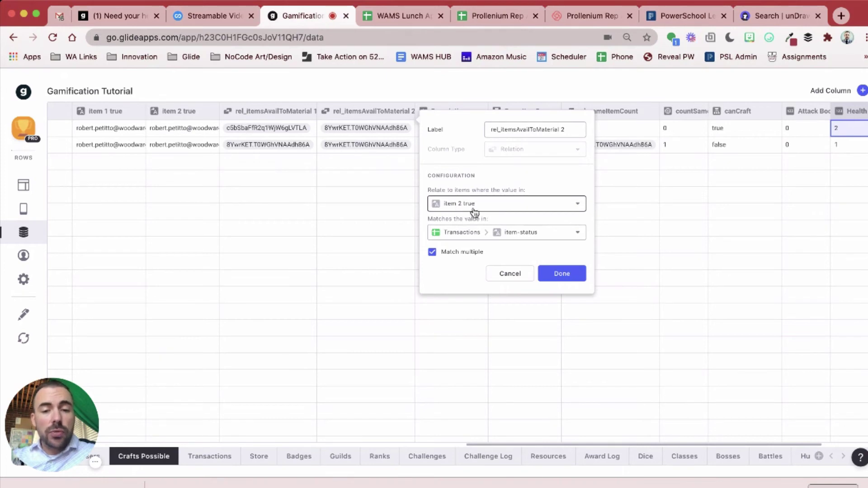
left_click(553, 272)
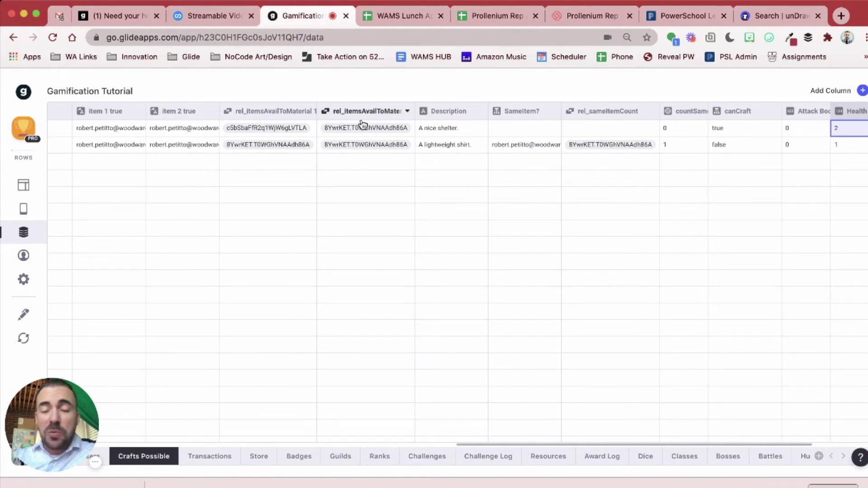
left_click(294, 128)
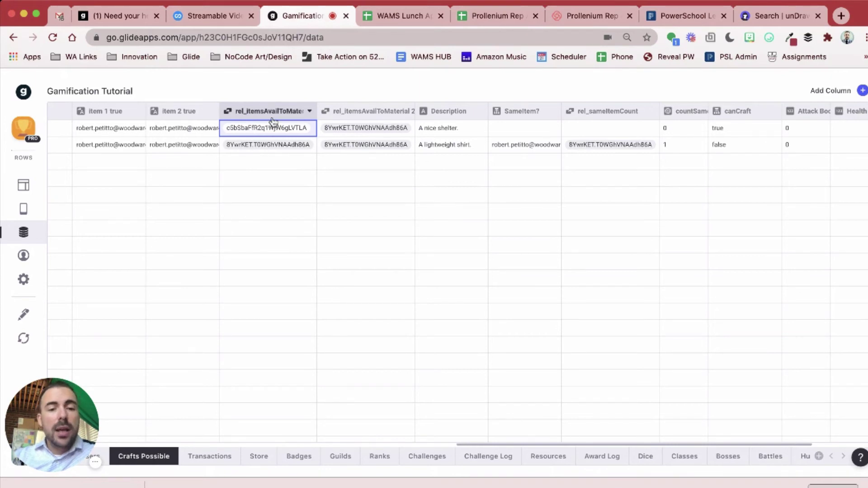
left_click(371, 128)
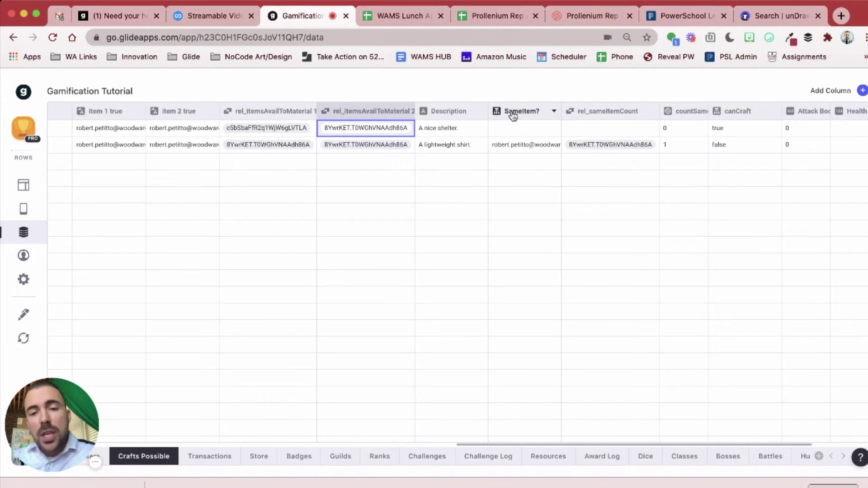
Rename the SameItem? if-then-else column in Crafts Possible to SameMaterial? and save it
left_click(554, 110)
left_click(538, 133)
left_click_drag(652, 129, 665, 131)
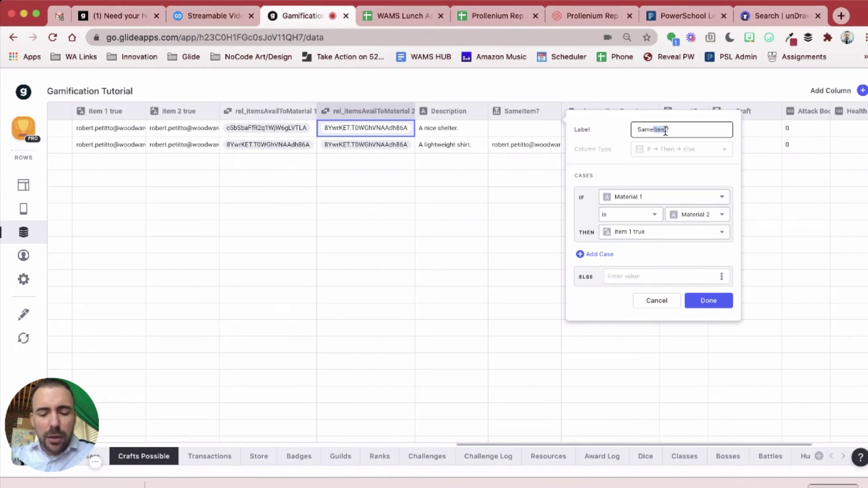
type("Mati")
key("BackSpace")
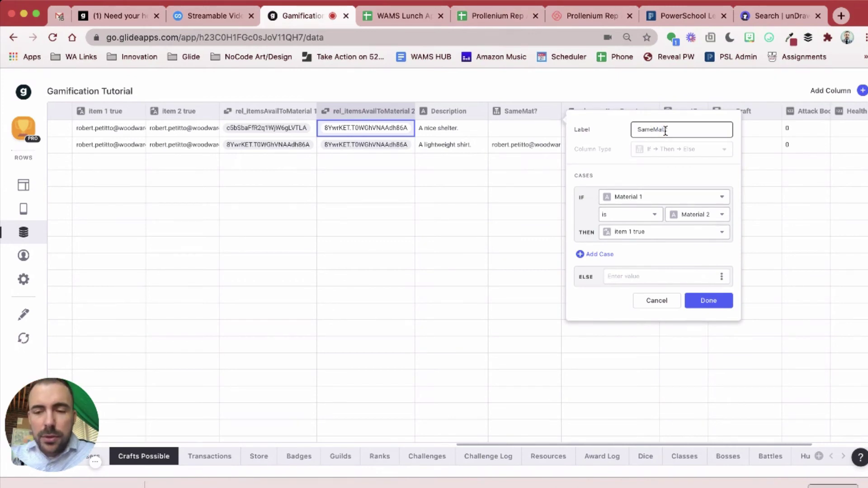
type("erial")
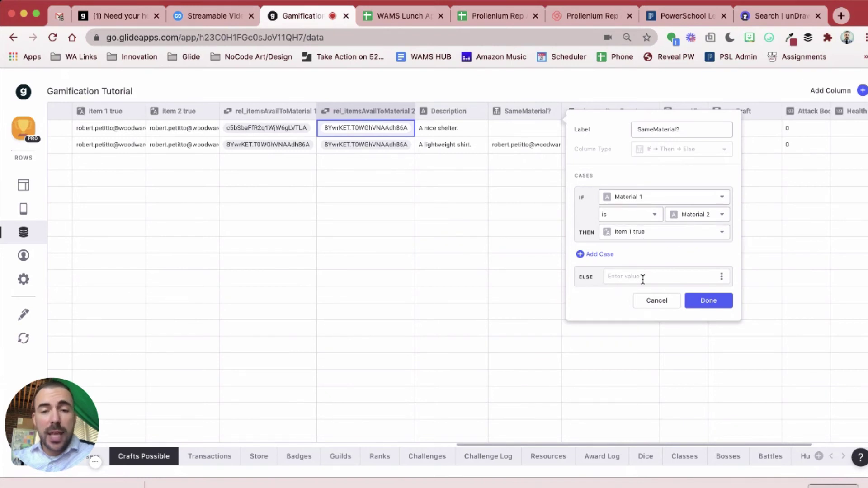
left_click(698, 303)
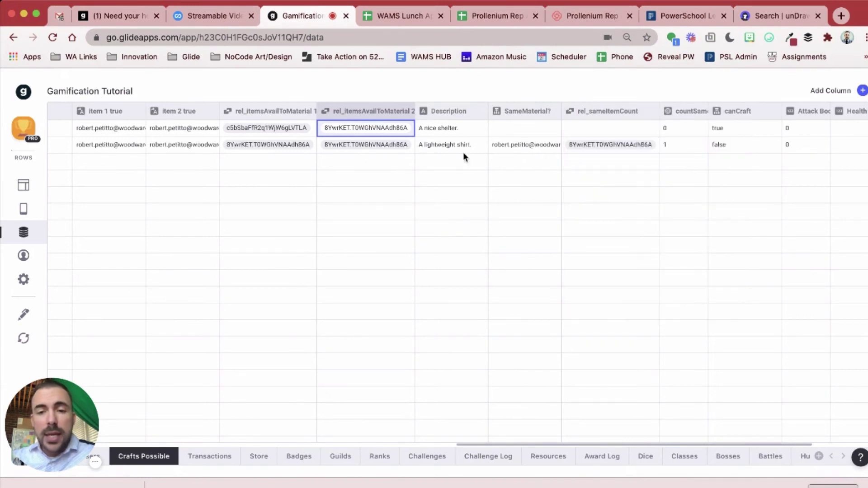
Inspect the SameMaterial? values of both crafts and compare the lightweight shirt's value with its item 1 true value
left_click(524, 130)
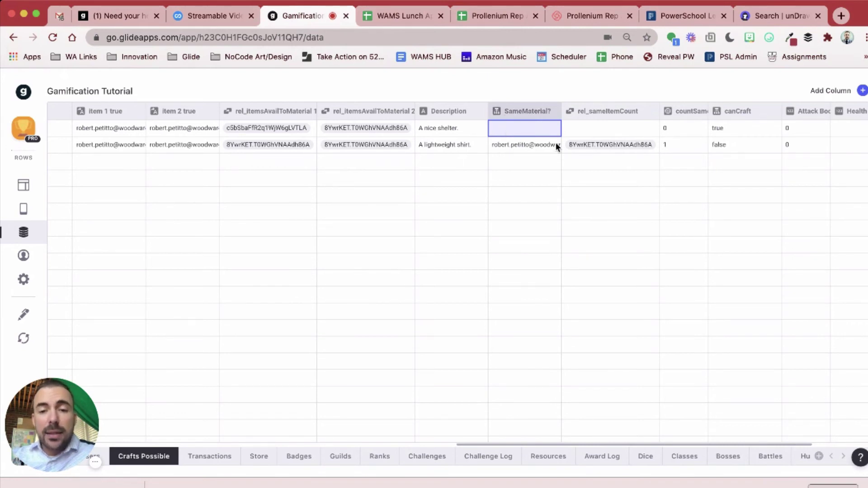
left_click(527, 142)
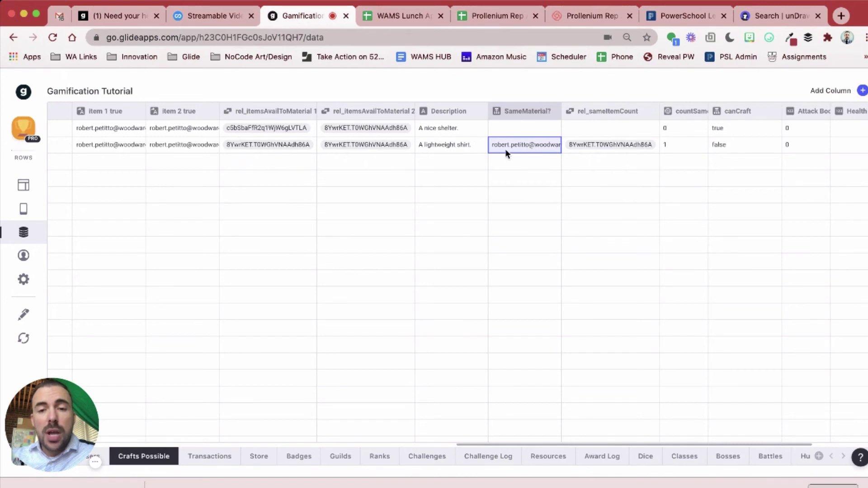
left_click(110, 148)
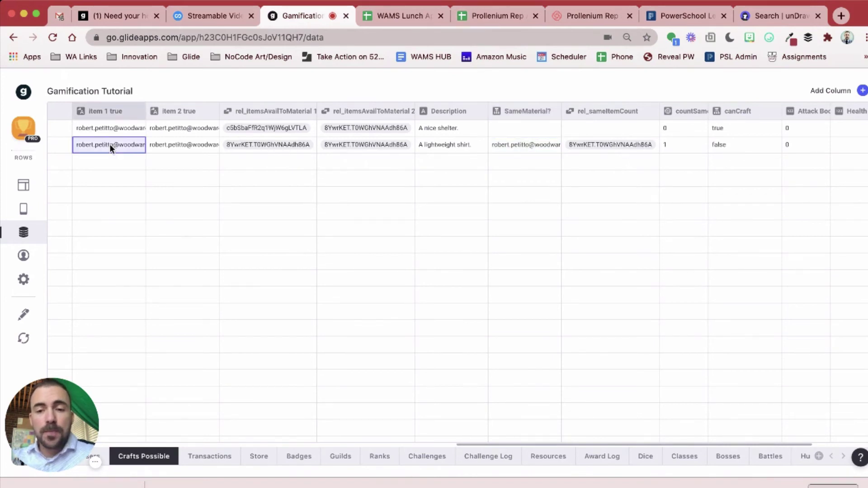
left_click(519, 147)
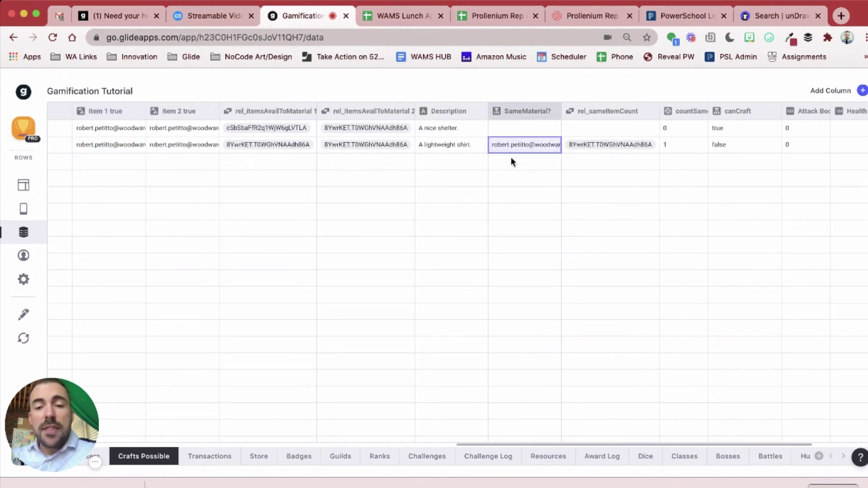
Review the rel_sameItemCount relation settings, and compare the shirt row's Material 1 and Material 2 relation cells
left_click(613, 145)
left_click(650, 110)
left_click(621, 136)
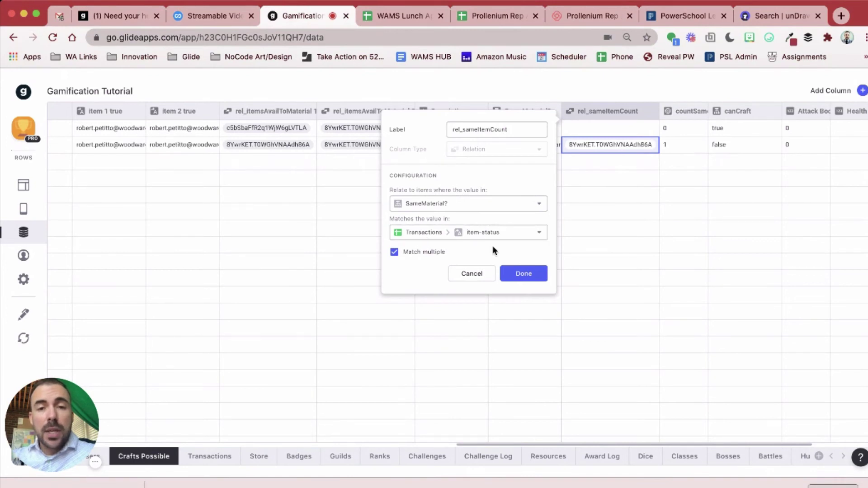
left_click(522, 274)
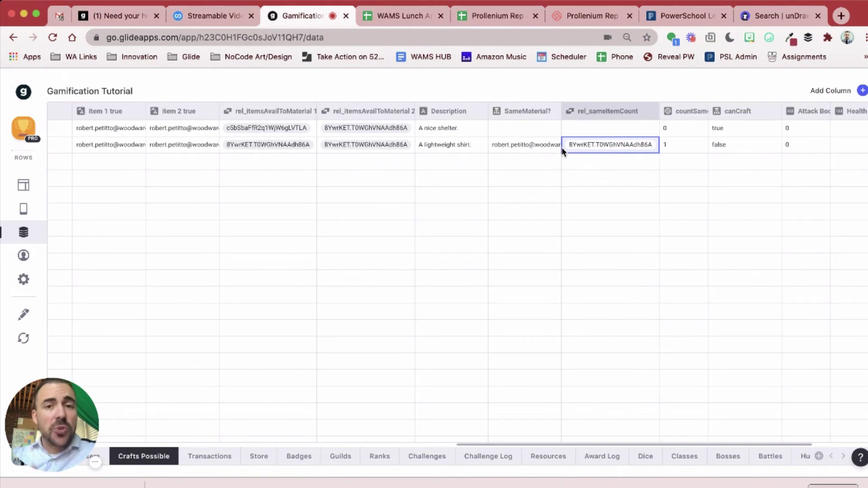
left_click(276, 146)
left_click(356, 145)
left_click(289, 146)
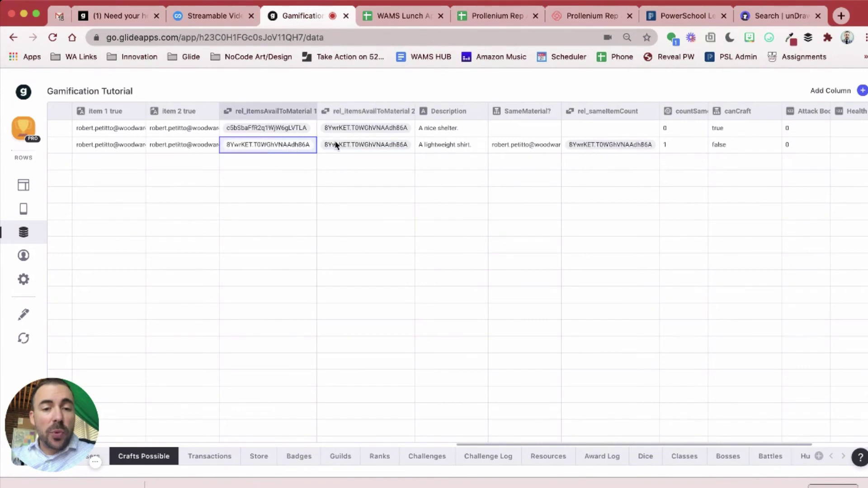
left_click(338, 144)
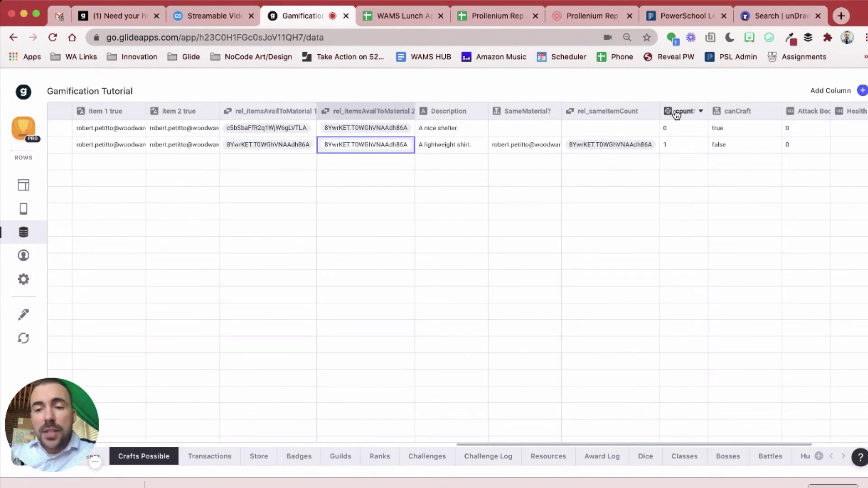
Review the countSameItems-mustbe2+ rollup settings, close them, and inspect the shirt row's count
left_click(700, 111)
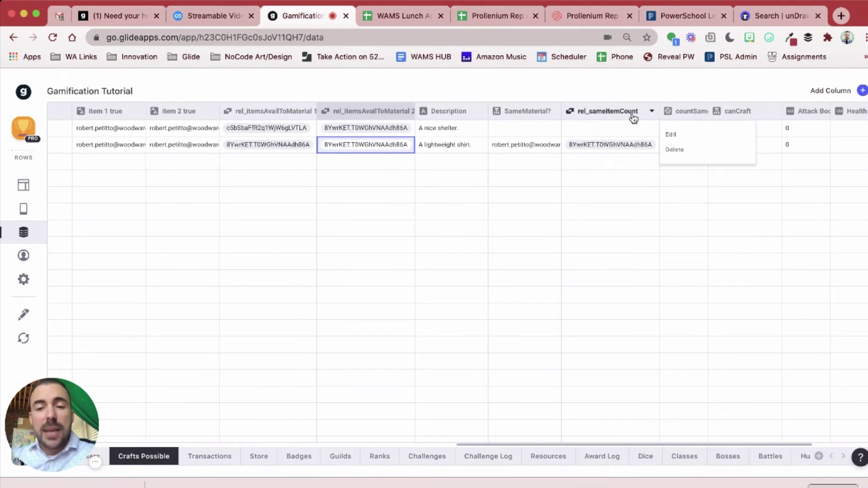
left_click(696, 137)
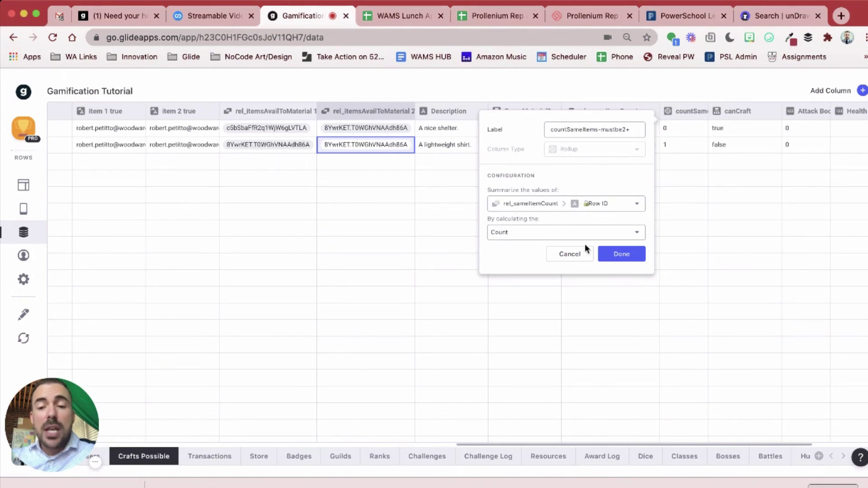
left_click(619, 254)
left_click(673, 151)
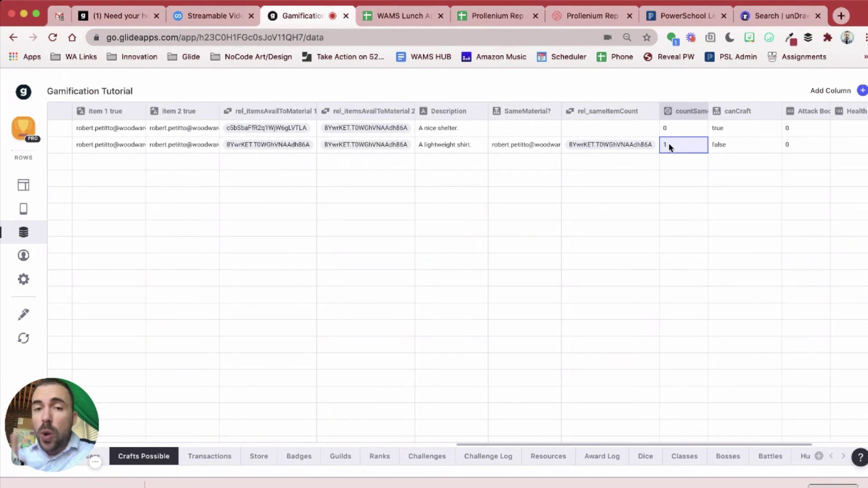
Go back from the Shirt craft to the Inventory screen in the app preview to examine the available items
left_click(27, 185)
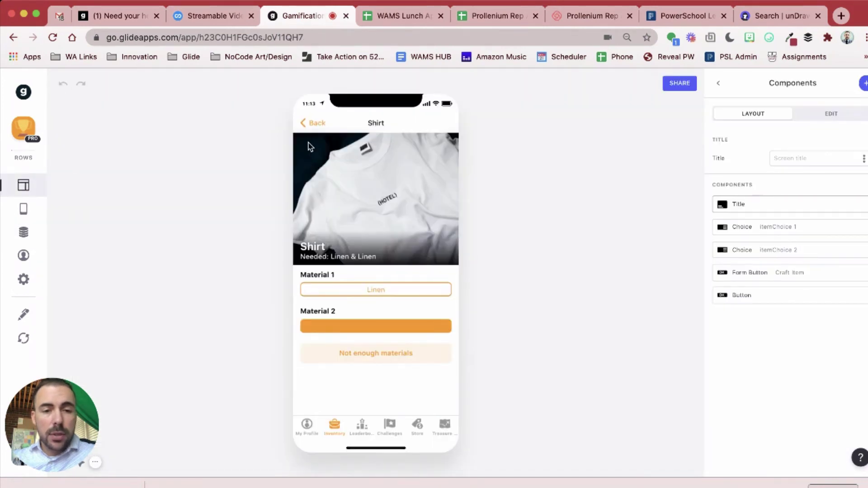
left_click(311, 131)
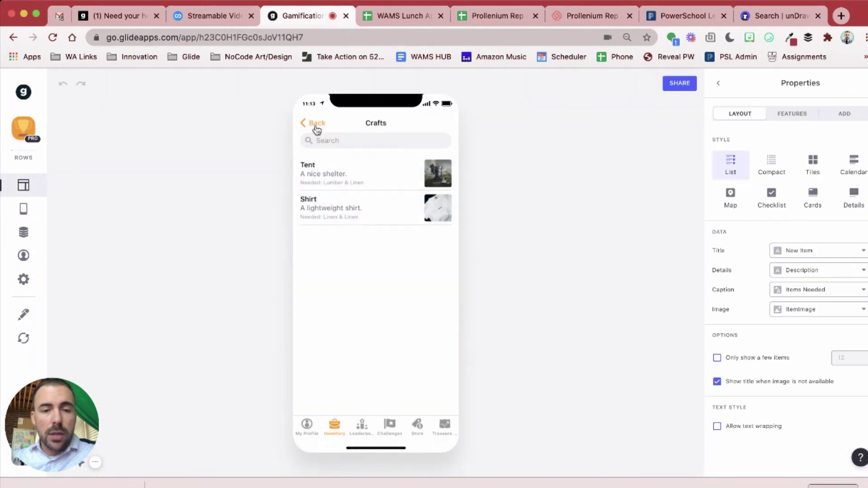
left_click(316, 130)
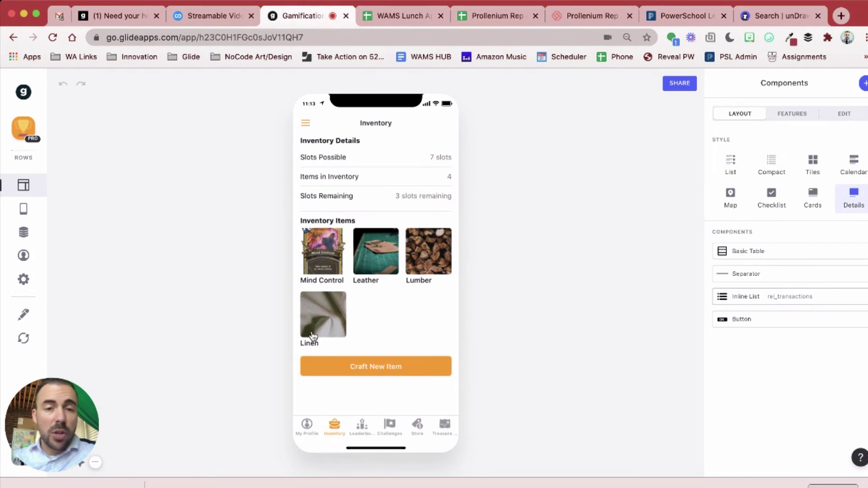
Inspect the same-item counts, SameMaterial? values and canCraft column for both crafts in the Crafts Possible table
left_click(23, 232)
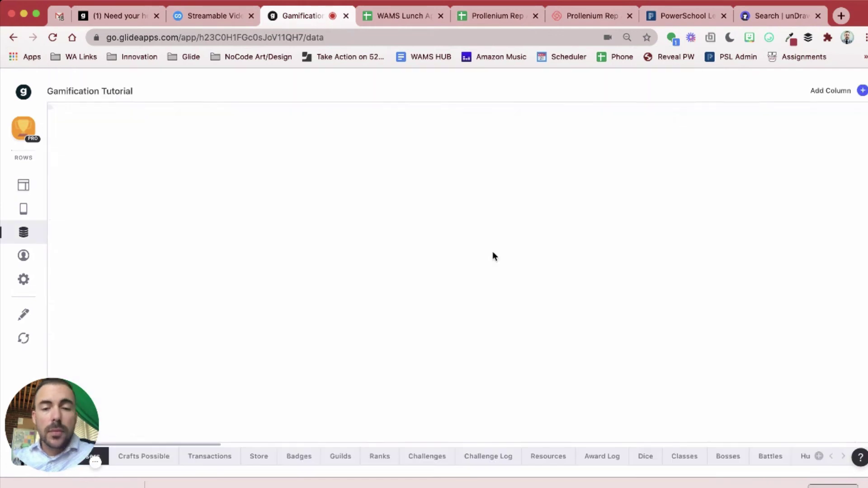
scroll(508, 255, "right", 10)
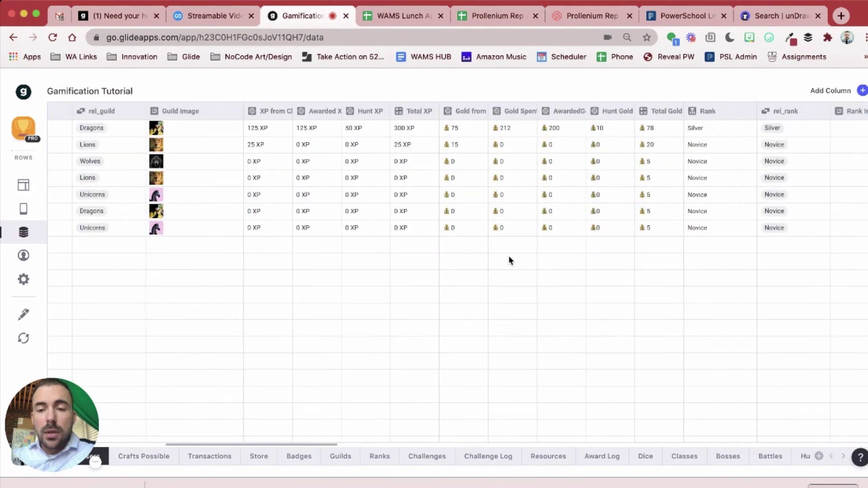
left_click(158, 457)
scroll(586, 259, "right", 10)
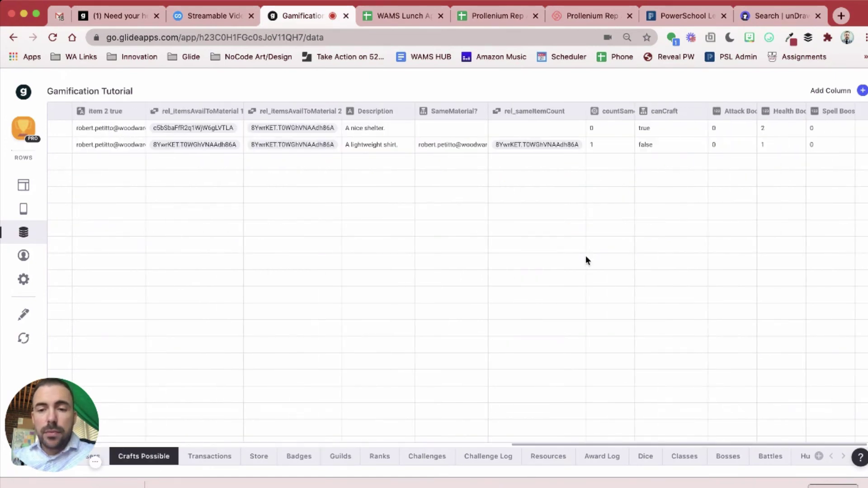
left_click(604, 148)
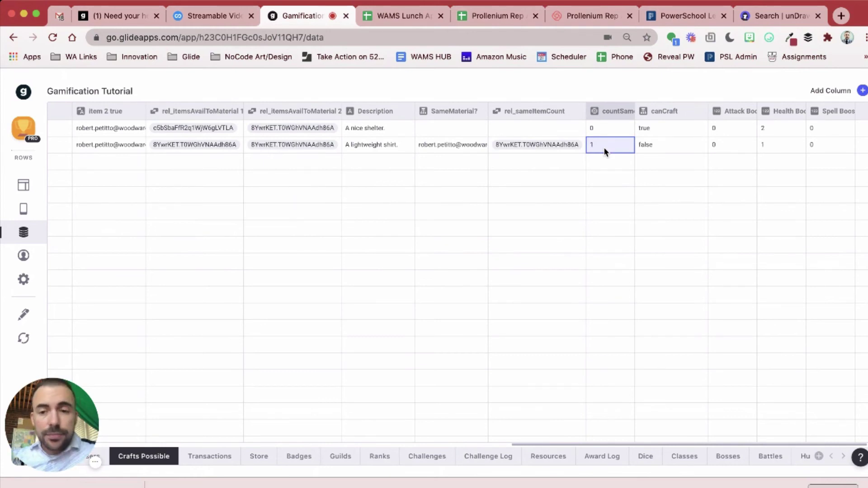
left_click(702, 111)
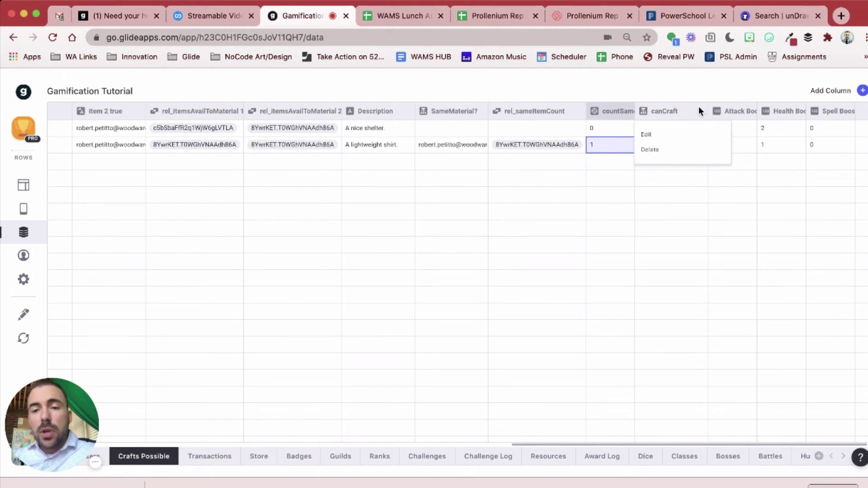
left_click(602, 143)
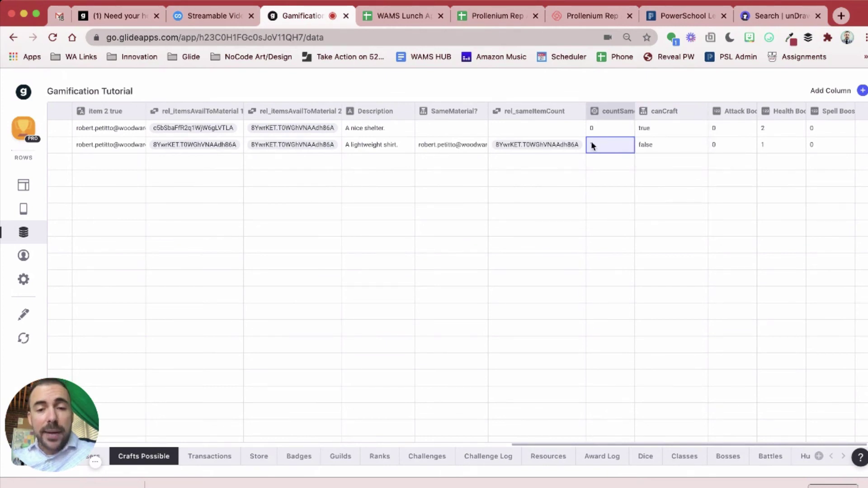
left_click(451, 128)
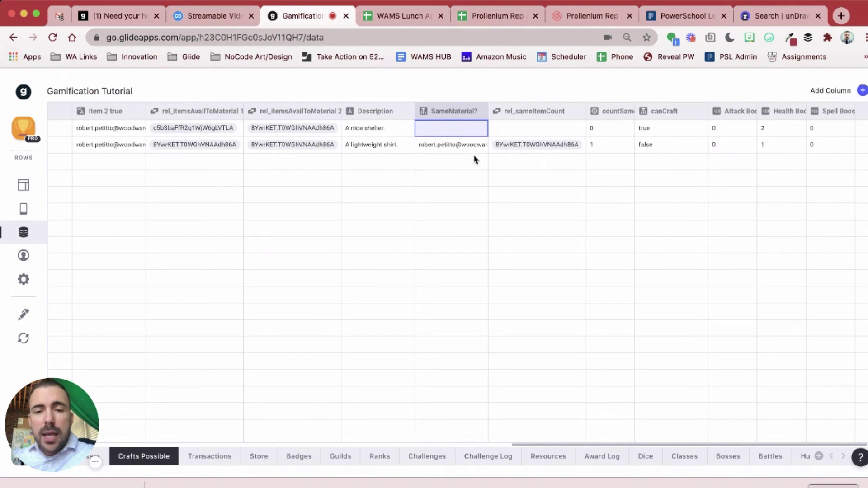
left_click(593, 145)
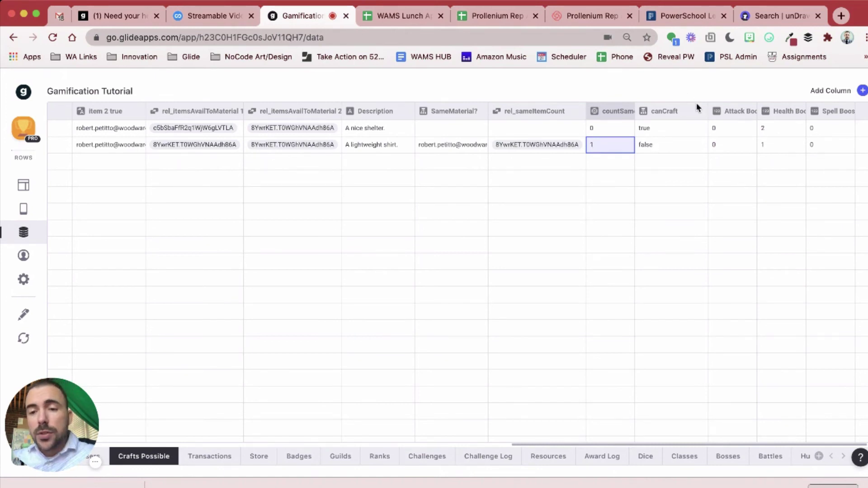
Rename the canCraft if-then-else column to canCraftLogic and save it after reviewing its cases
left_click(704, 110)
left_click(677, 134)
left_click(560, 129)
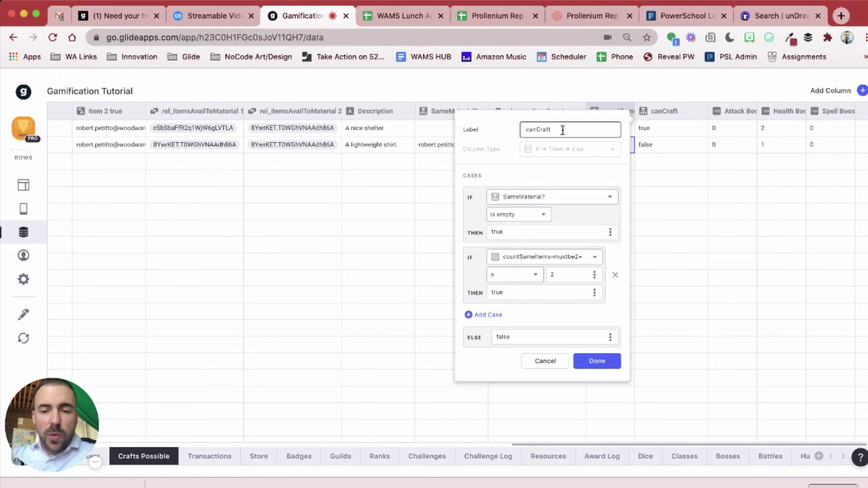
type("Logic")
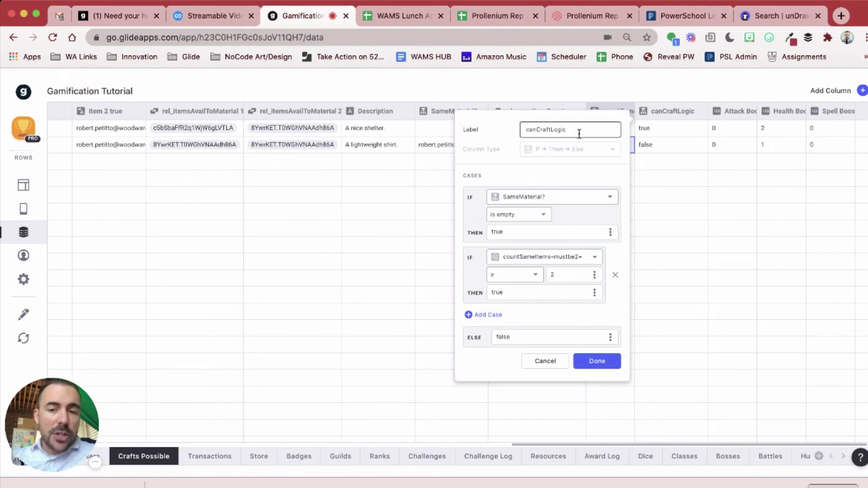
left_click(550, 168)
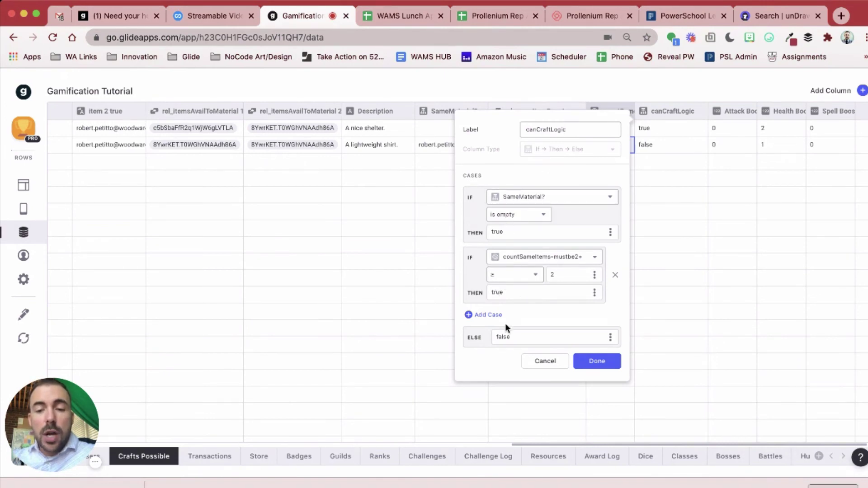
left_click(596, 361)
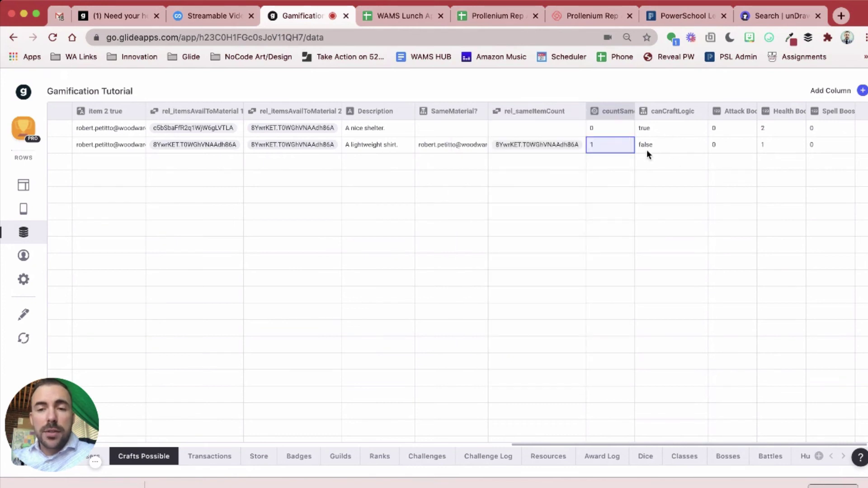
Open the Shirt craft in the app preview and review the visibility conditions of its Craft Item form button
left_click(23, 186)
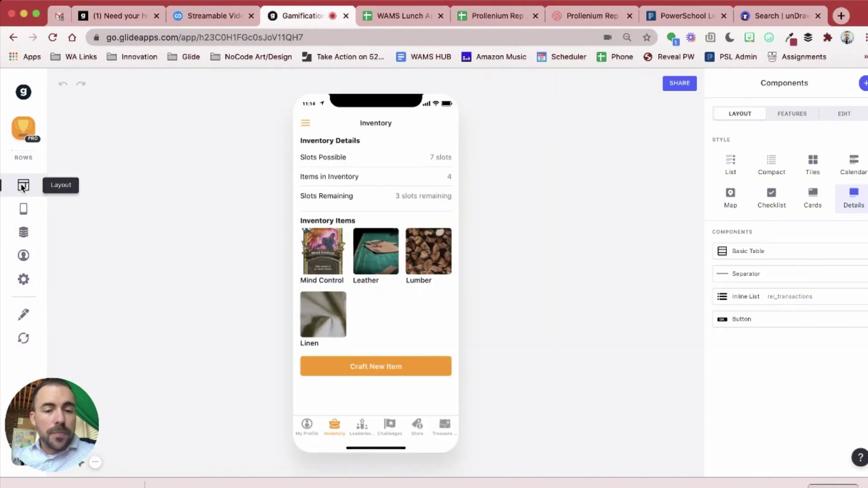
left_click(371, 367)
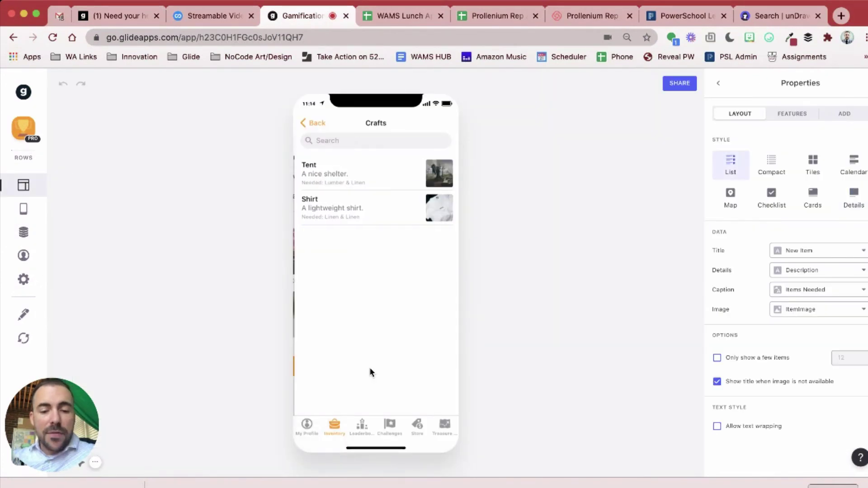
left_click(345, 210)
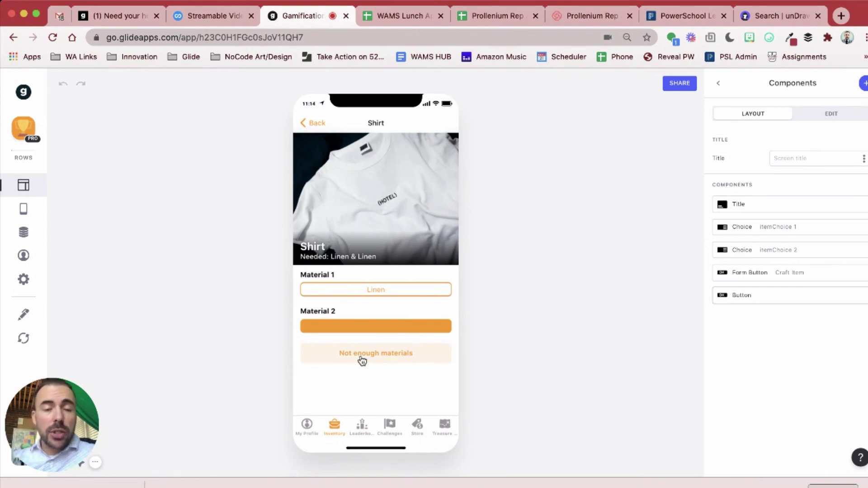
left_click(780, 277)
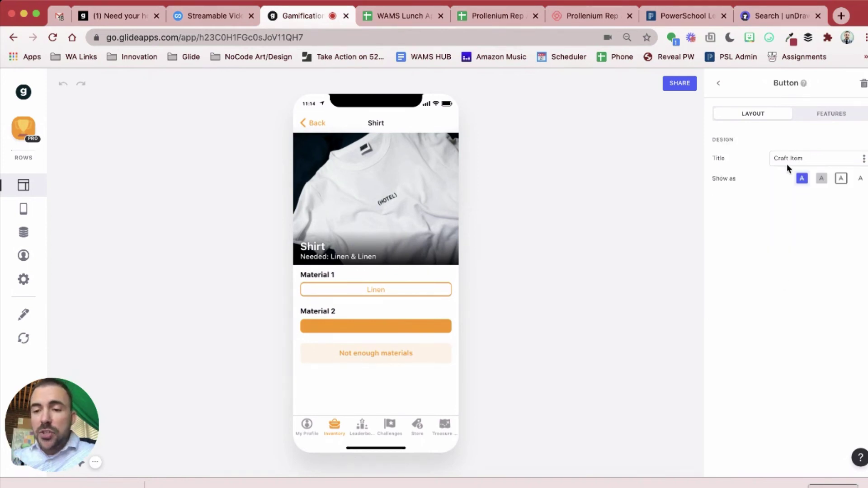
left_click(844, 113)
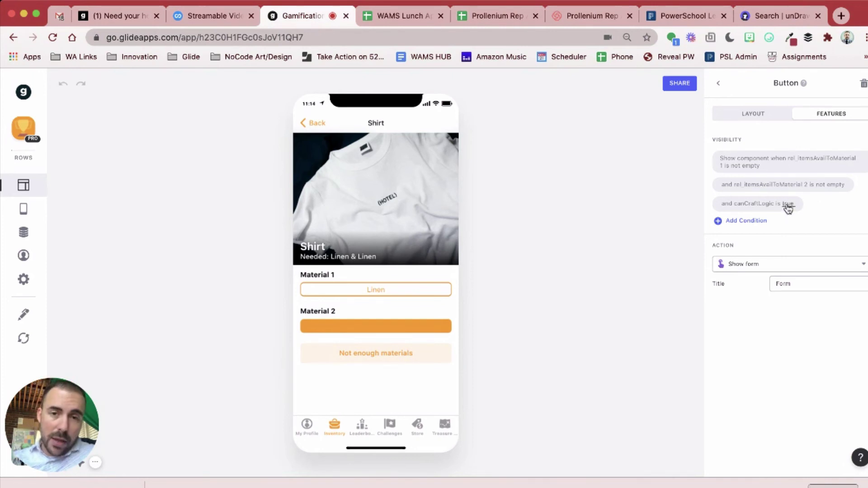
Review the visibility conditions and link action of the Shirt screen's Not enough materials button
left_click(718, 84)
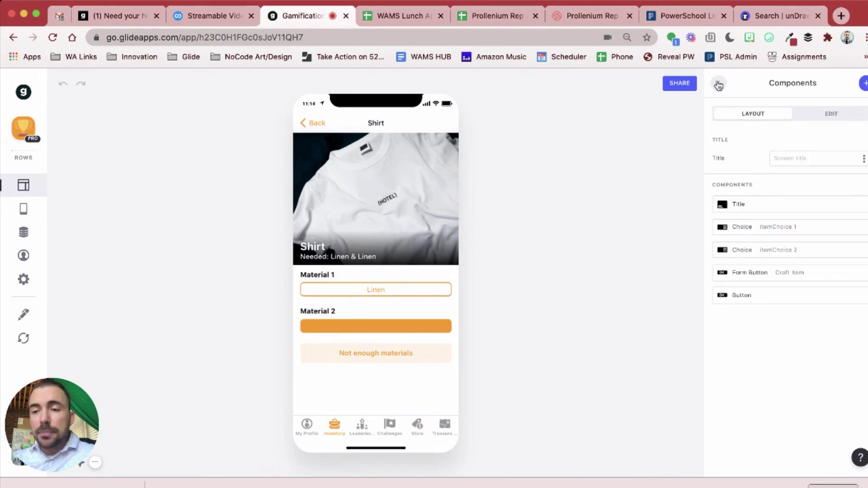
left_click(731, 294)
left_click(816, 113)
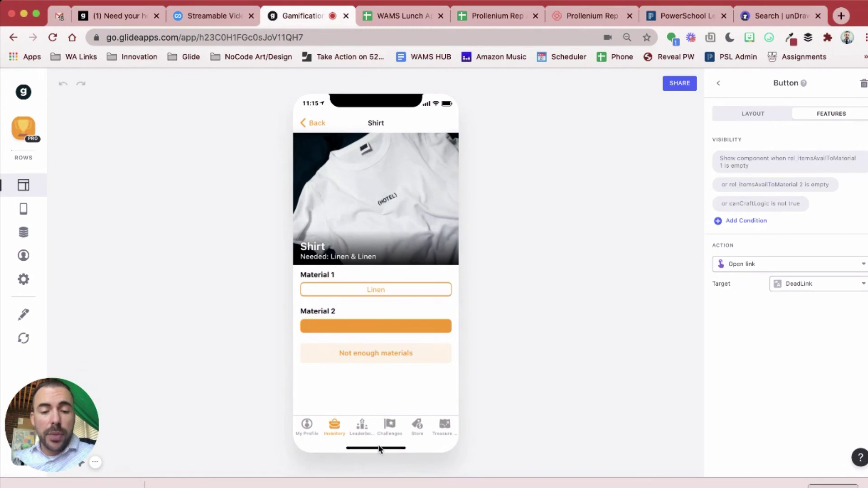
Purchase another Linen from the Store in the app preview and submit the purchase form
left_click(418, 427)
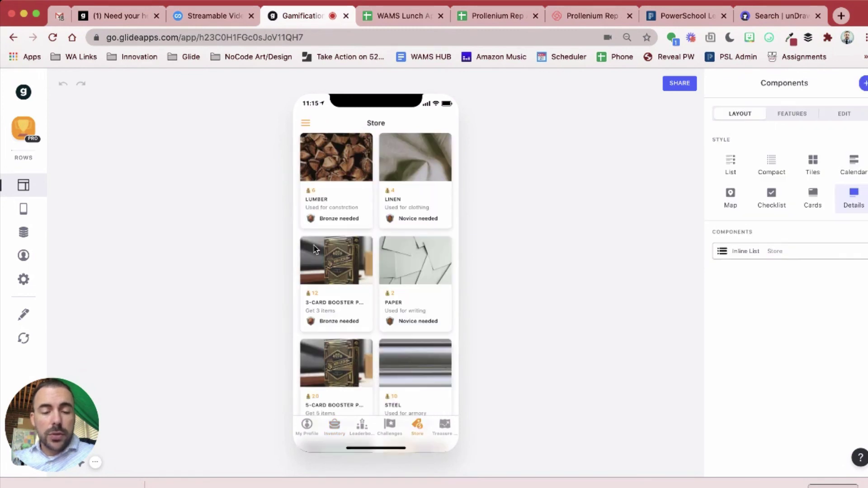
scroll(415, 226, "down", 2)
scroll(416, 217, "up", 2)
left_click(416, 216)
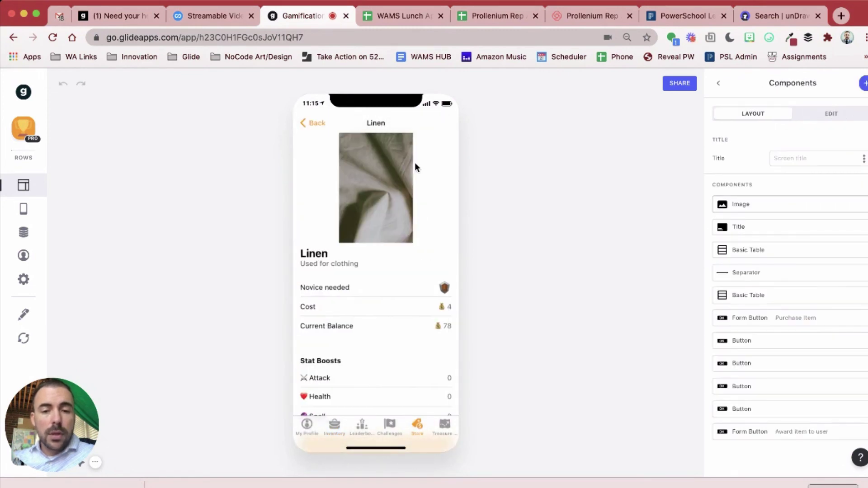
scroll(375, 291, "down", 3)
left_click(379, 367)
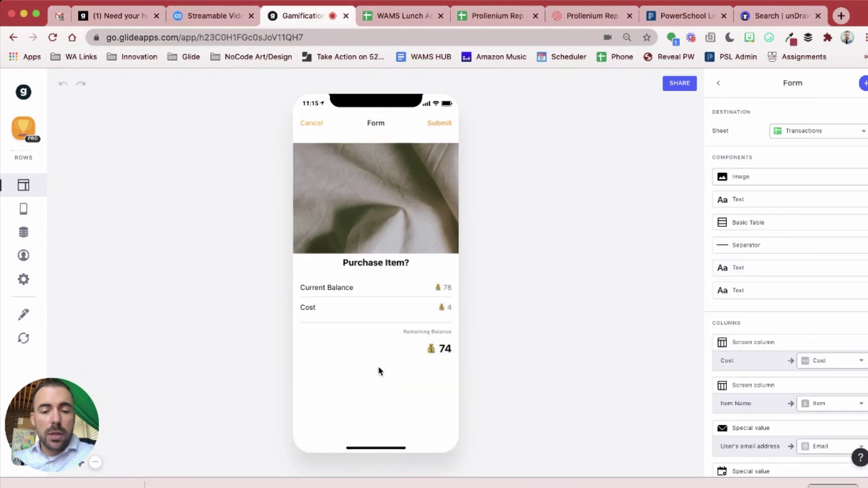
left_click(435, 127)
left_click(313, 123)
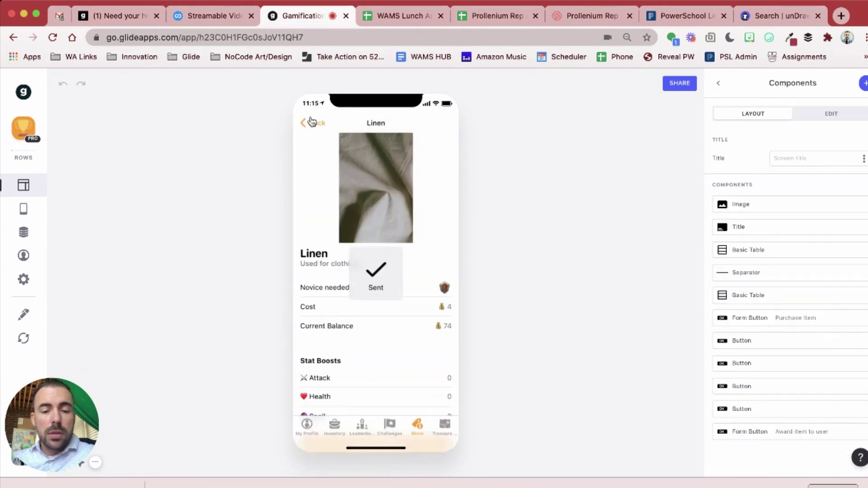
Return to the Shirt craft and test the material choices, alternating Material 1 between the two Linens and choosing Linen for Material 2
left_click(334, 427)
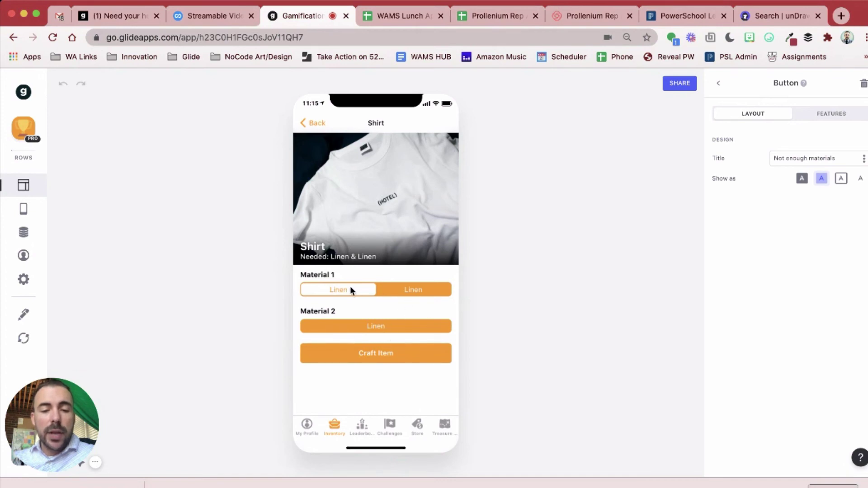
left_click(412, 291)
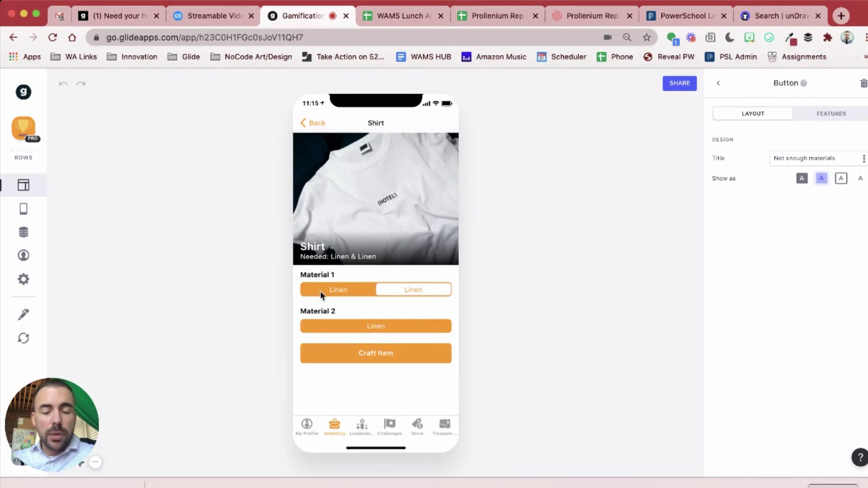
left_click(340, 289)
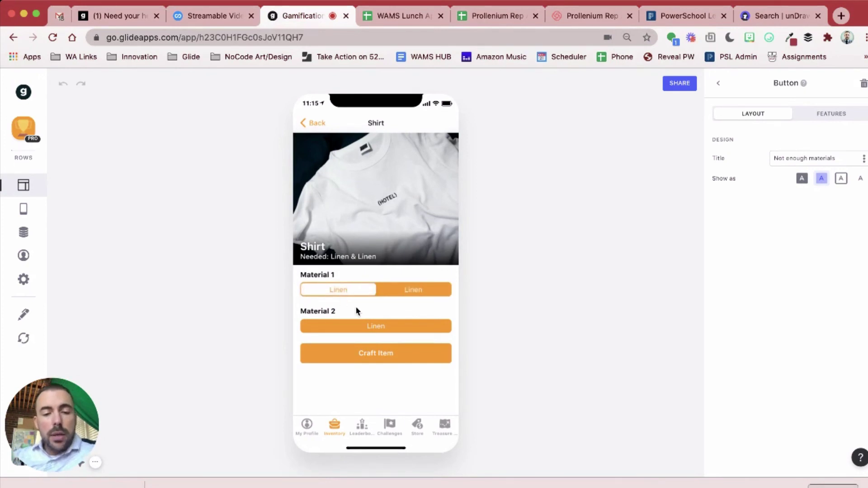
left_click(368, 326)
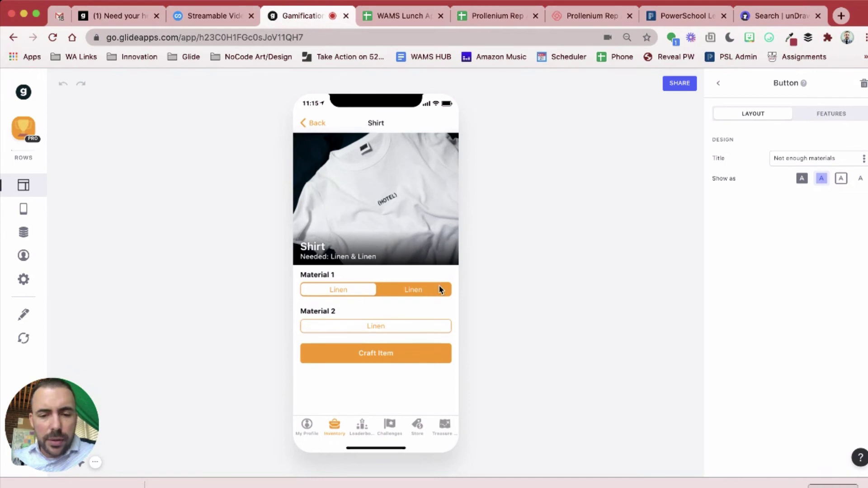
left_click(428, 289)
left_click(370, 324)
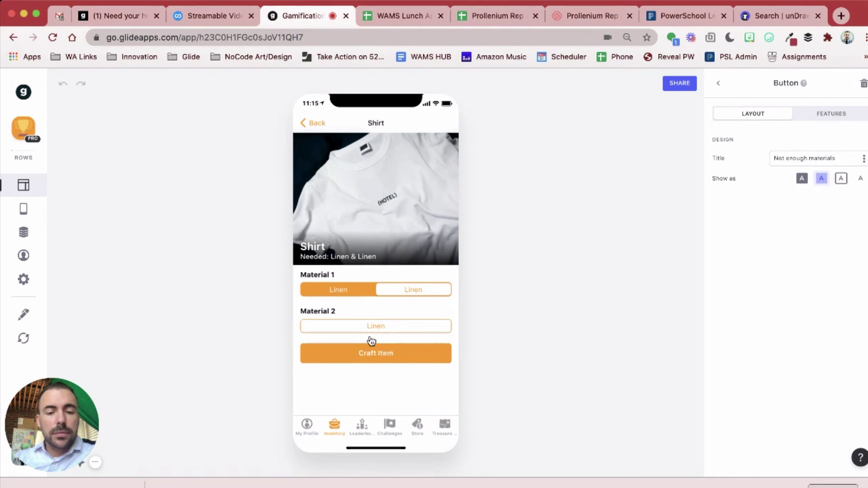
left_click(351, 291)
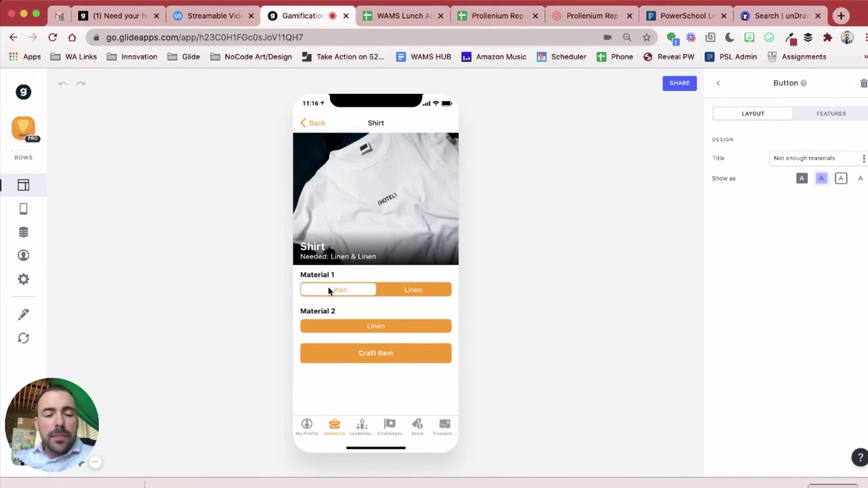
left_click(369, 325)
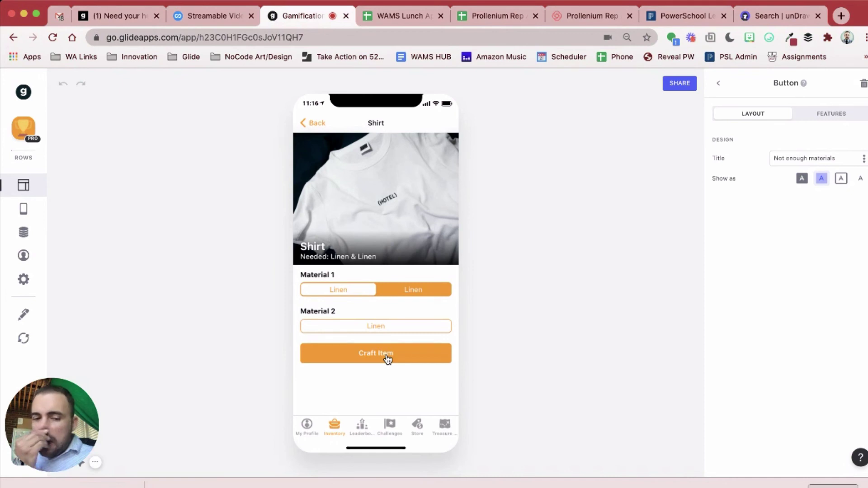
left_click(412, 291)
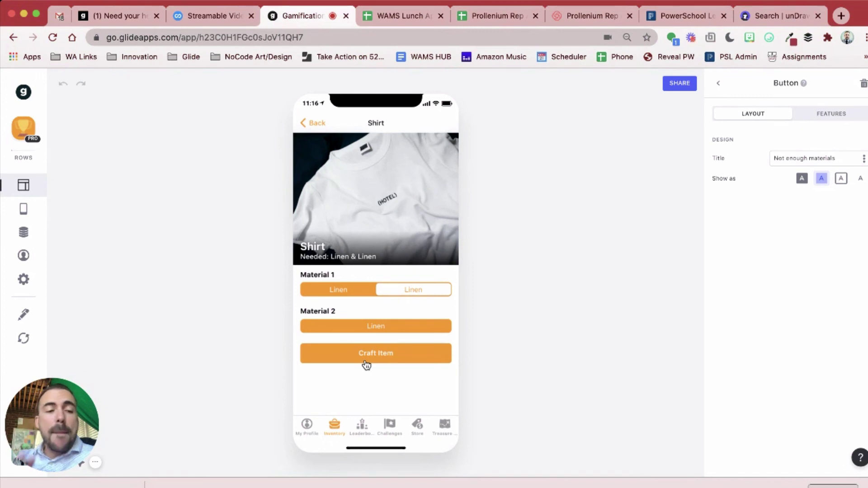
Compare the itemChoice 1 and itemChoice 2 values of the Tent and Shirt rows in the Crafts Possible table
left_click(21, 234)
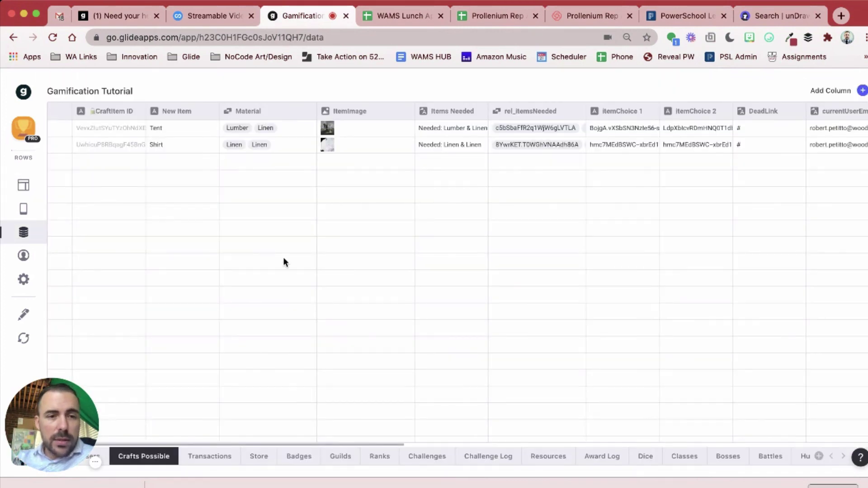
scroll(404, 270, "right", 2)
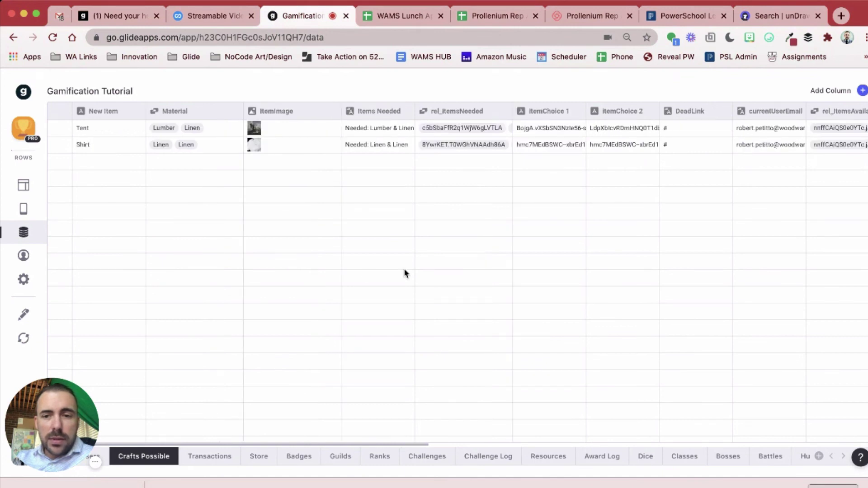
scroll(405, 274, "right", 1)
left_click(495, 124)
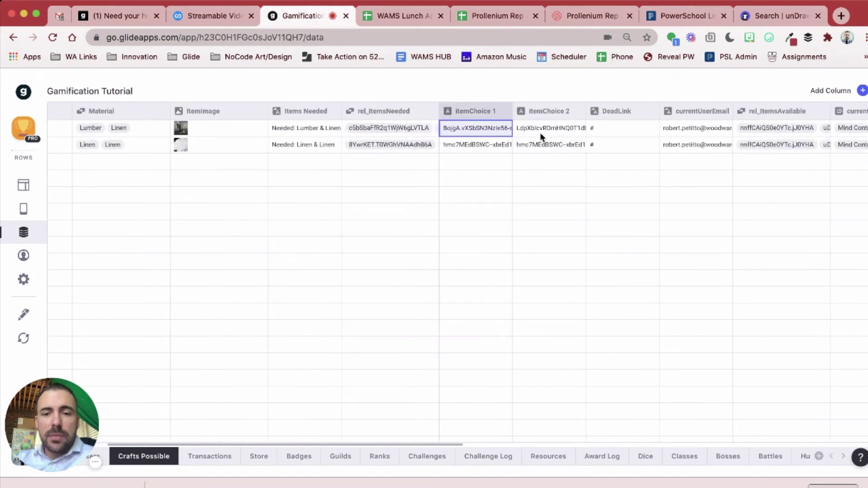
left_click(541, 145)
left_click(488, 144)
left_click(553, 144)
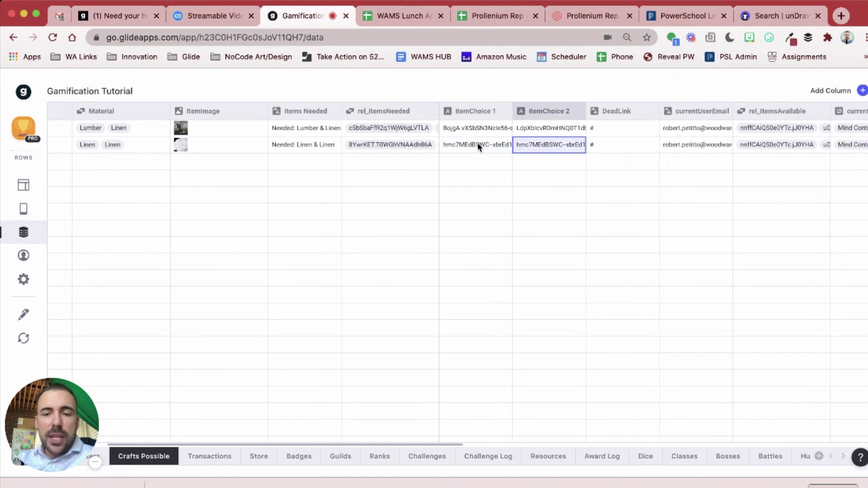
Add a new If → Then → Else column to the Crafts Possible table
left_click(477, 143)
left_click(559, 144)
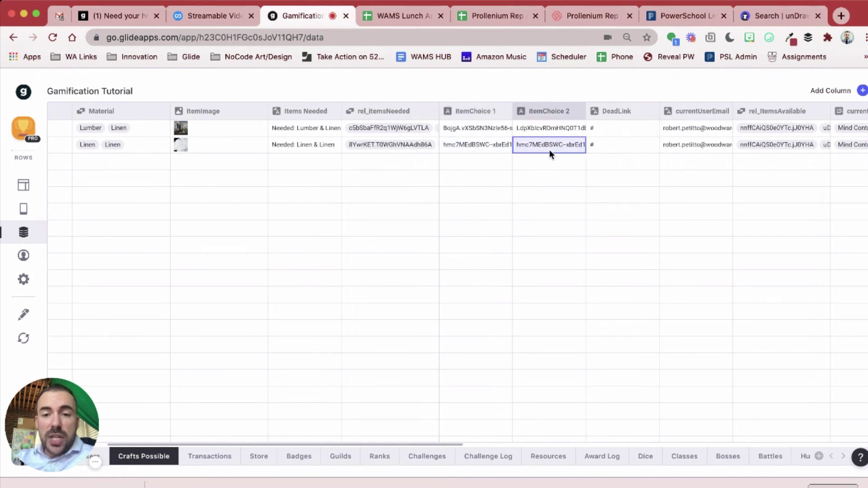
scroll(550, 150, "right", 10)
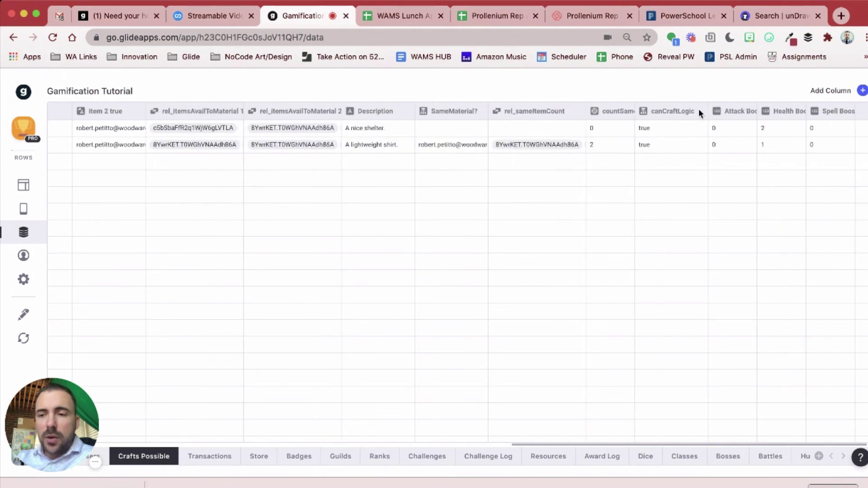
left_click(862, 91)
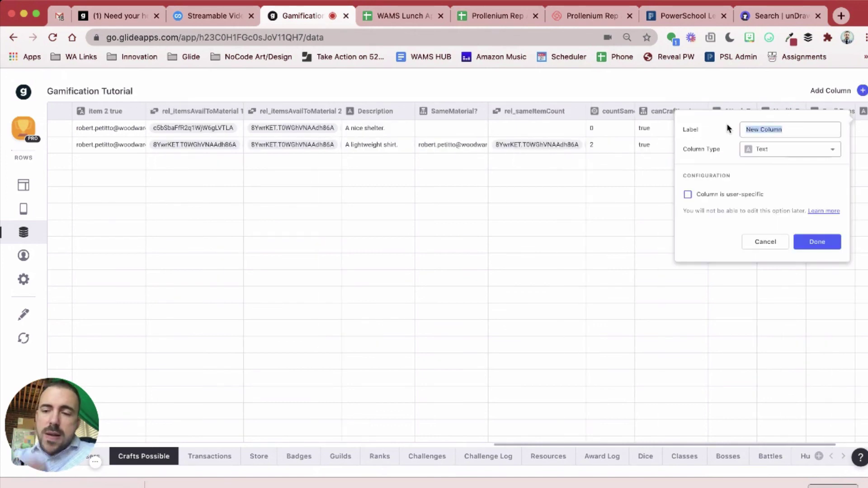
left_click(764, 150)
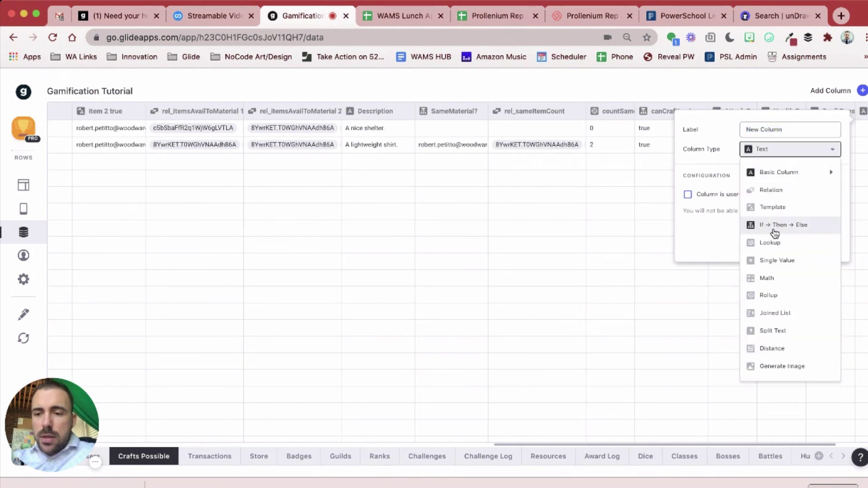
key("Escape")
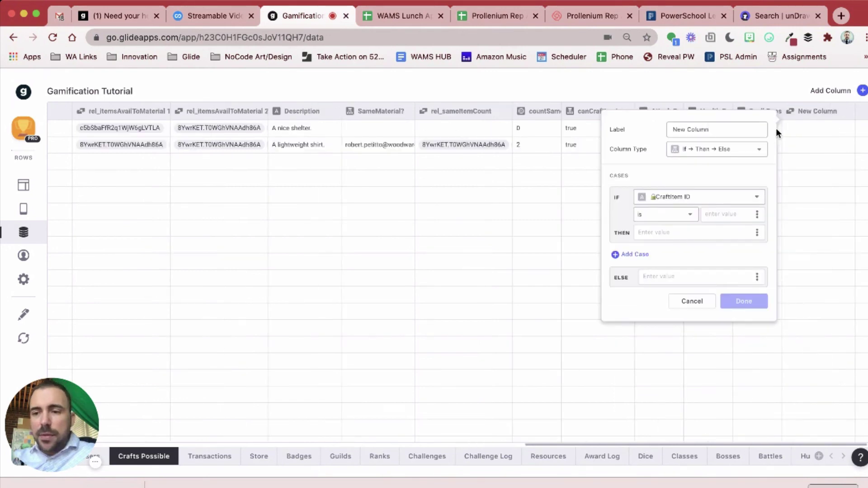
Label the new If → Then → Else column userSelectingSameItem
left_click(732, 129)
key("super+a")
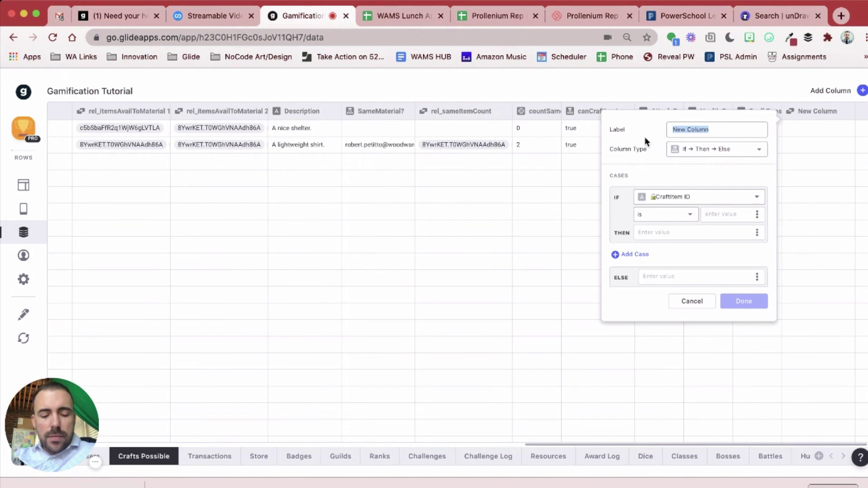
key("Escape")
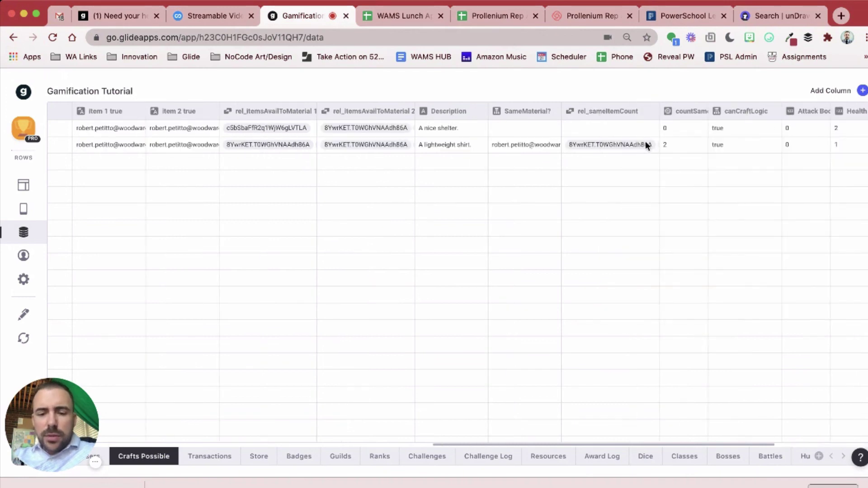
scroll(622, 218, "right", 5)
left_click(701, 129)
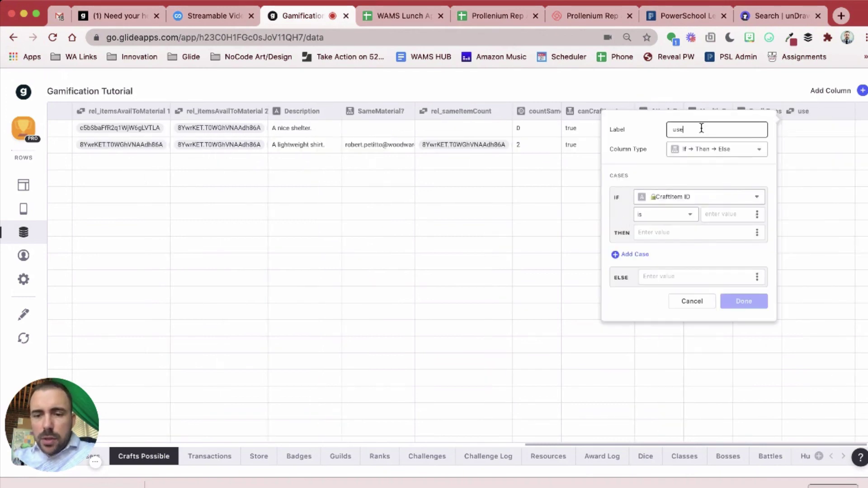
scroll(701, 128, "left", 5)
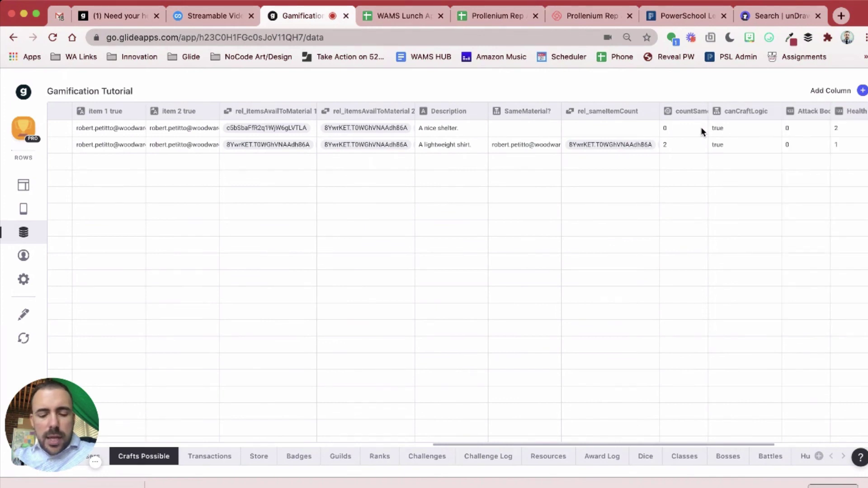
scroll(816, 223, "right", 5)
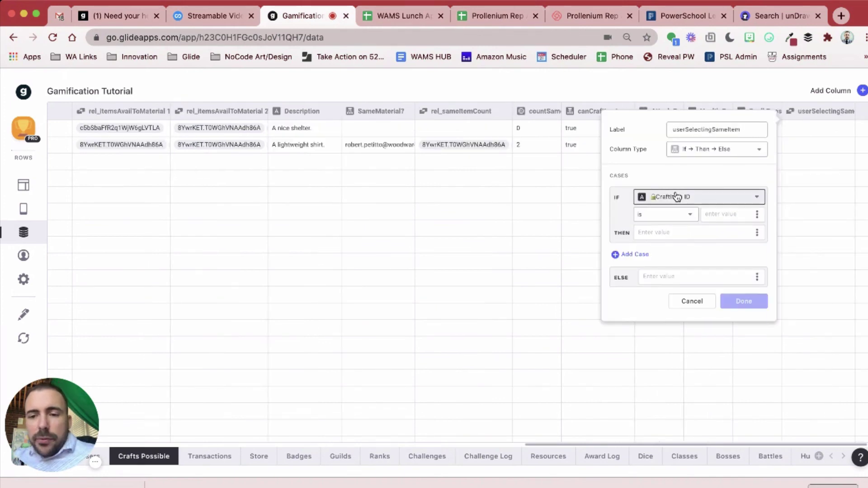
Set the userSelectingSameItem column's condition to itemChoice 1 is itemChoice 2
left_click(677, 197)
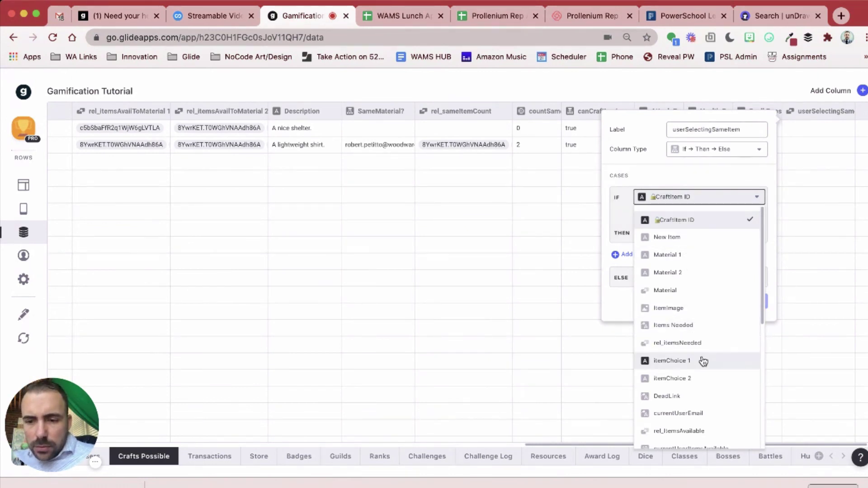
scroll(702, 361, "down", 3)
left_click(688, 244)
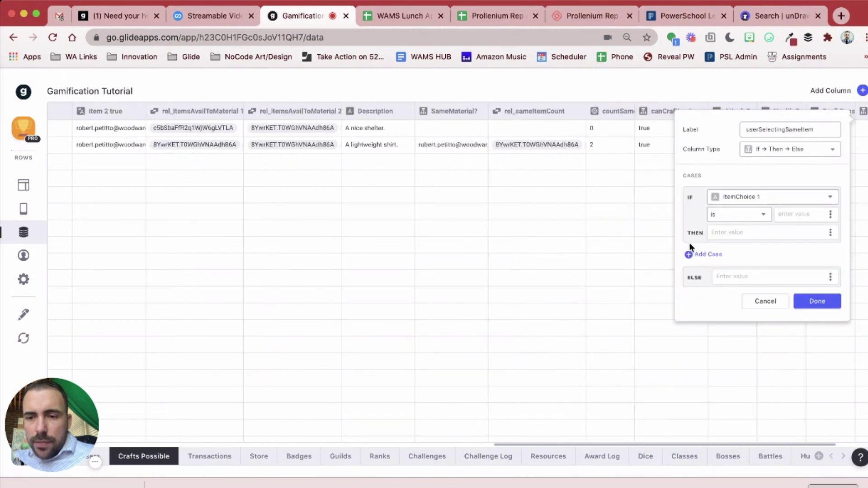
left_click(830, 217)
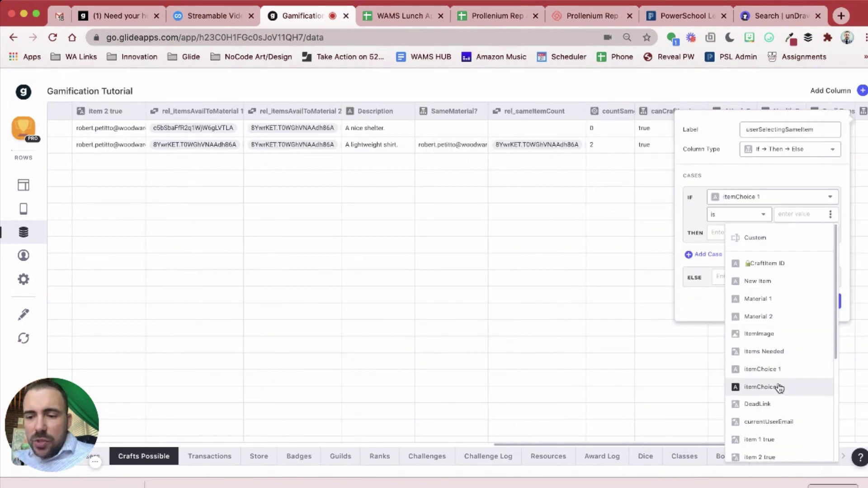
left_click(776, 388)
Make userSelectingSameItem return true when the condition is met and false otherwise, and save the column
left_click(741, 233)
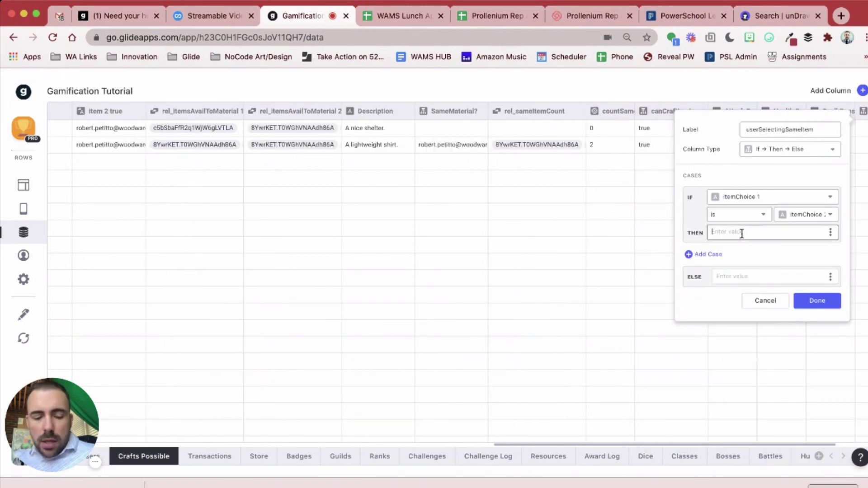
type("true")
key("BackSpace")
key("BackSpace")
key("BackSpace")
key("BackSpace")
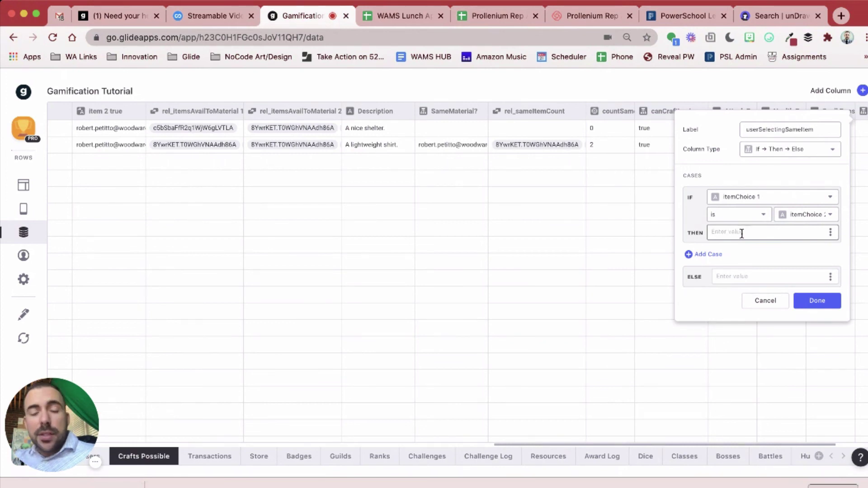
type("true")
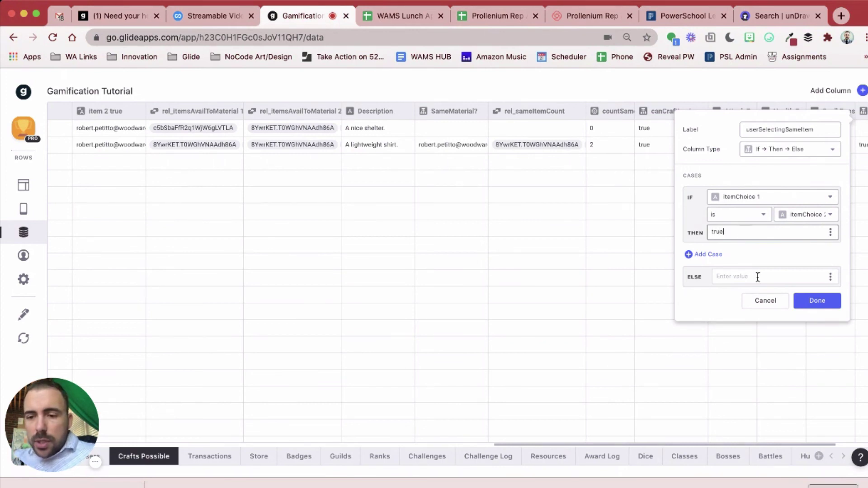
left_click(757, 277)
type("f")
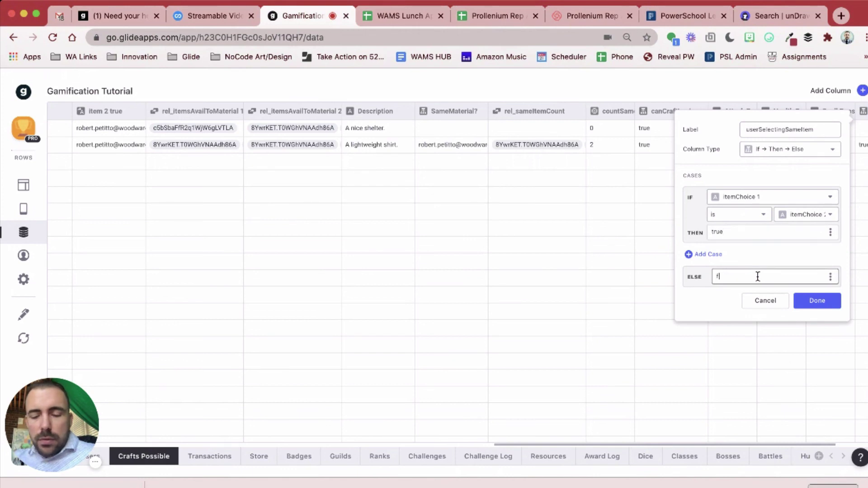
type("alse")
left_click(821, 300)
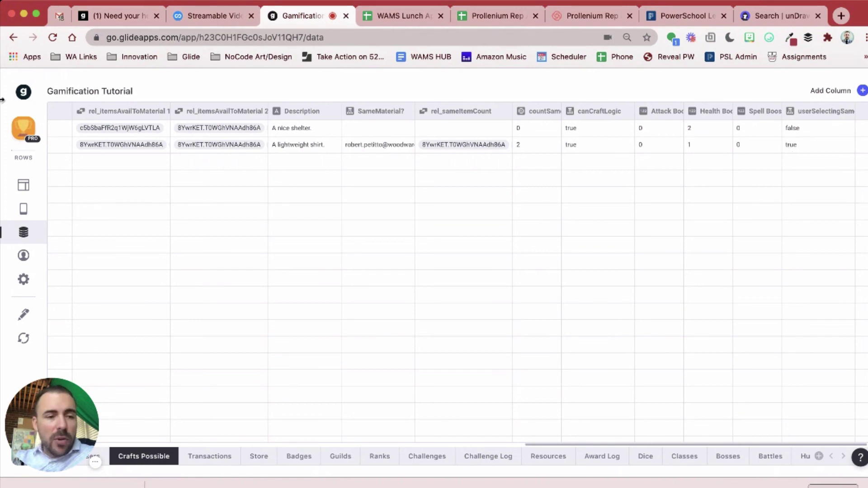
Return to the Shirt screen layout and add another visibility condition to the Craft Item form button
left_click(23, 184)
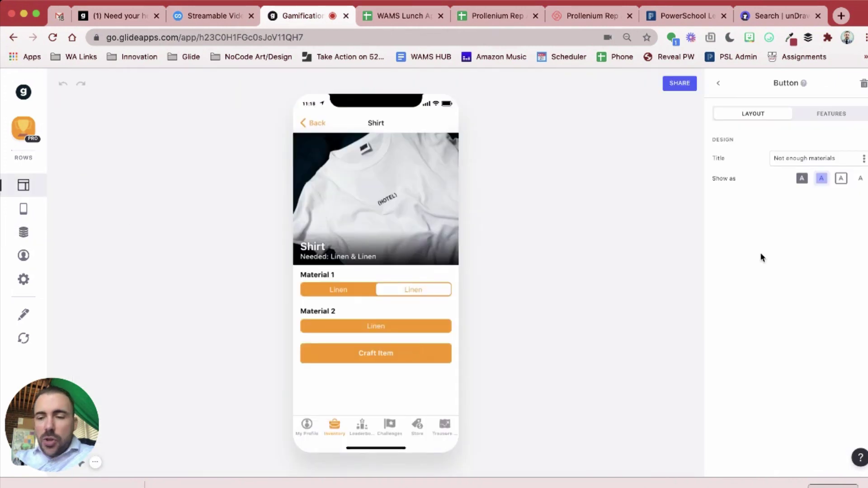
left_click(828, 115)
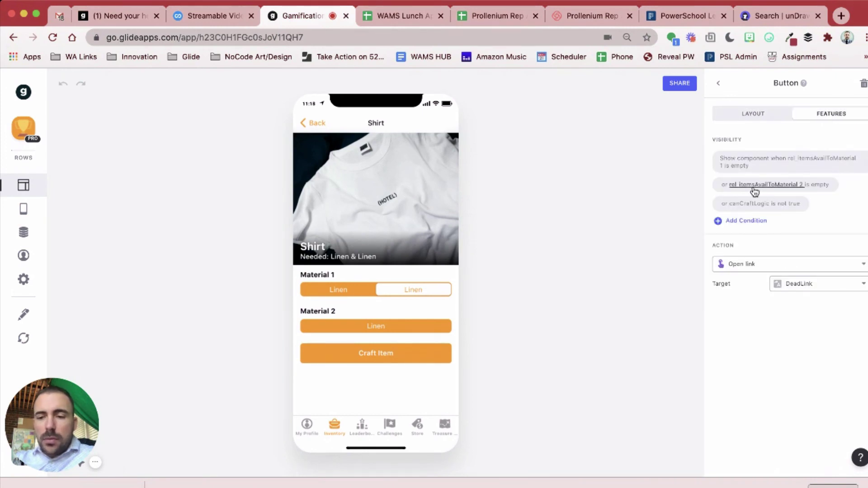
left_click(718, 83)
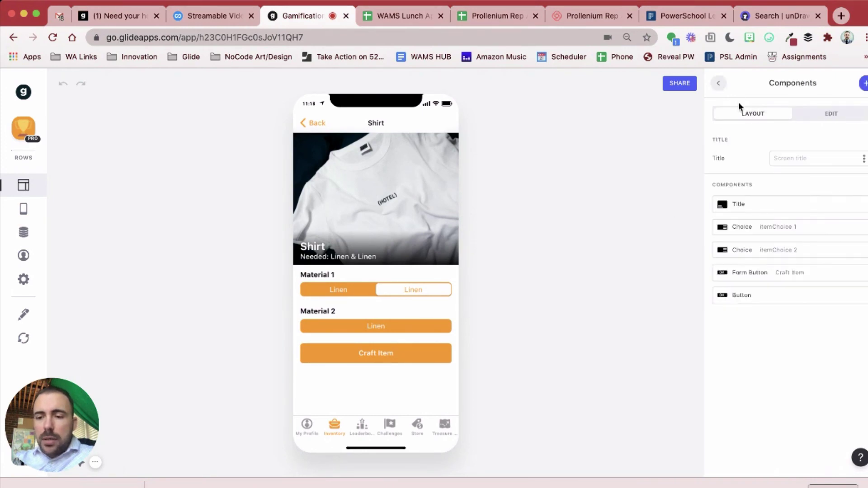
left_click(767, 273)
left_click(844, 118)
left_click(746, 220)
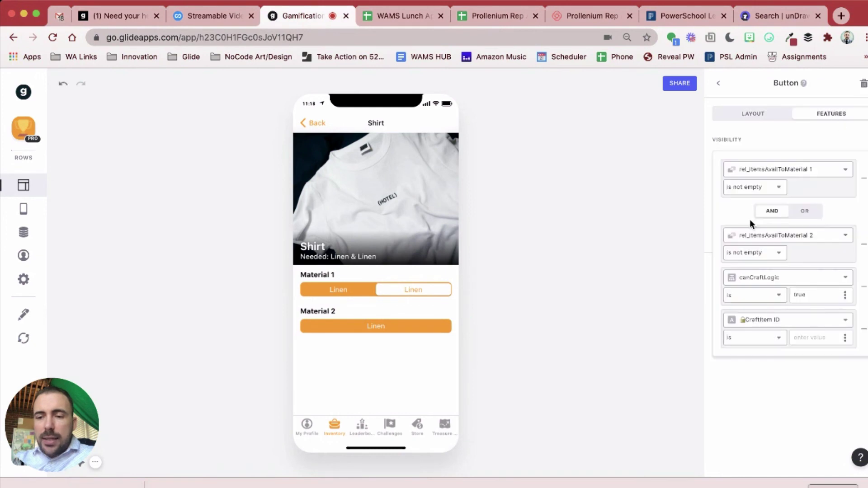
Set the Craft Item button's added visibility condition to userSelectingSameItem is not true
left_click(777, 327)
scroll(778, 271, "down", 5)
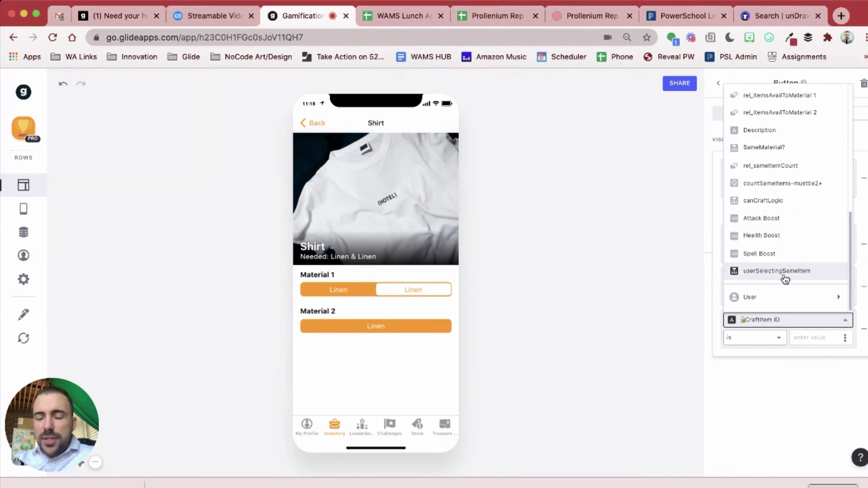
left_click(785, 276)
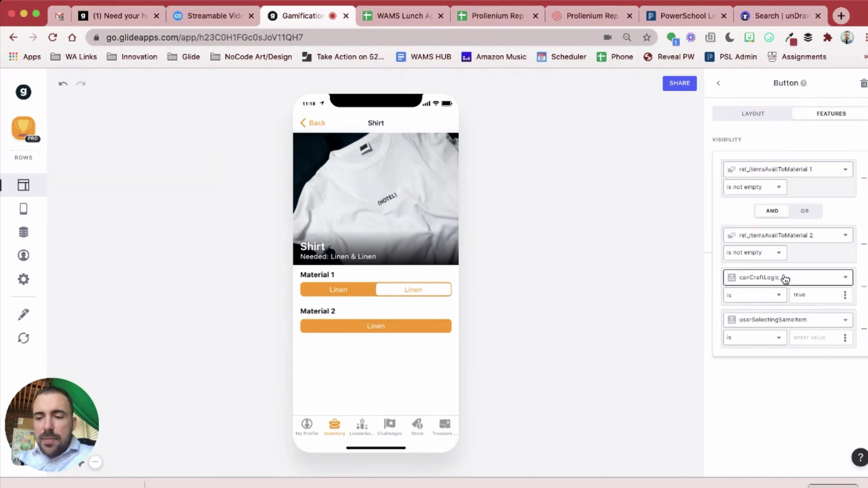
left_click(777, 339)
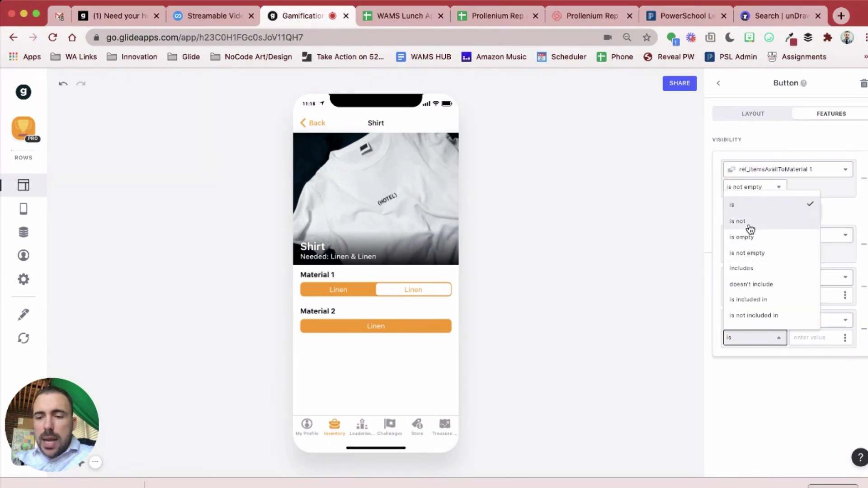
left_click(751, 226)
left_click(804, 337)
type("true")
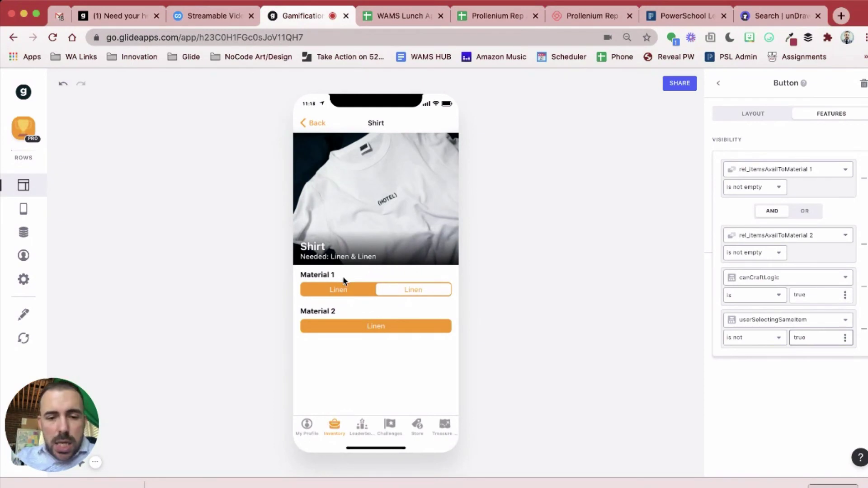
Test the Craft Item button's visibility by alternating Material 1 between the two Linens in the Shirt preview
left_click(338, 289)
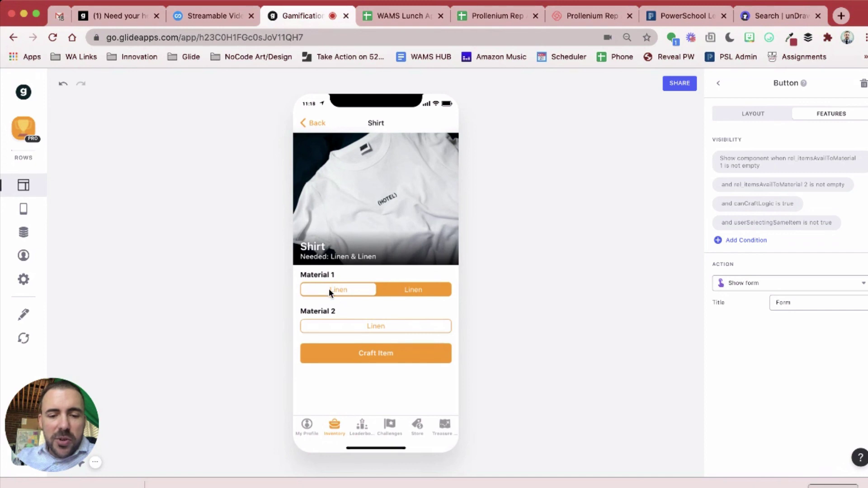
left_click(411, 289)
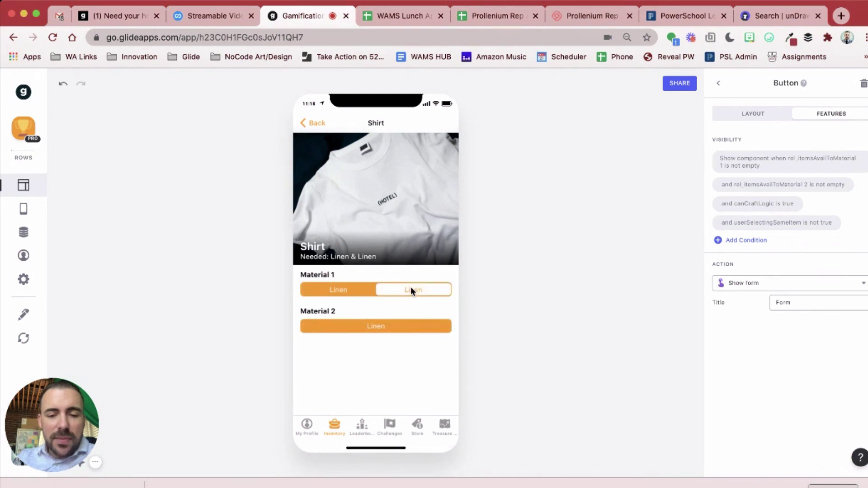
left_click(331, 290)
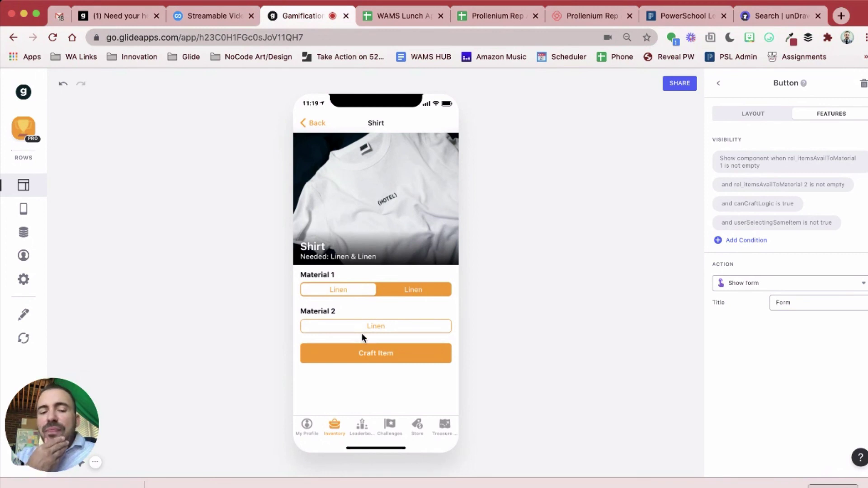
left_click(399, 291)
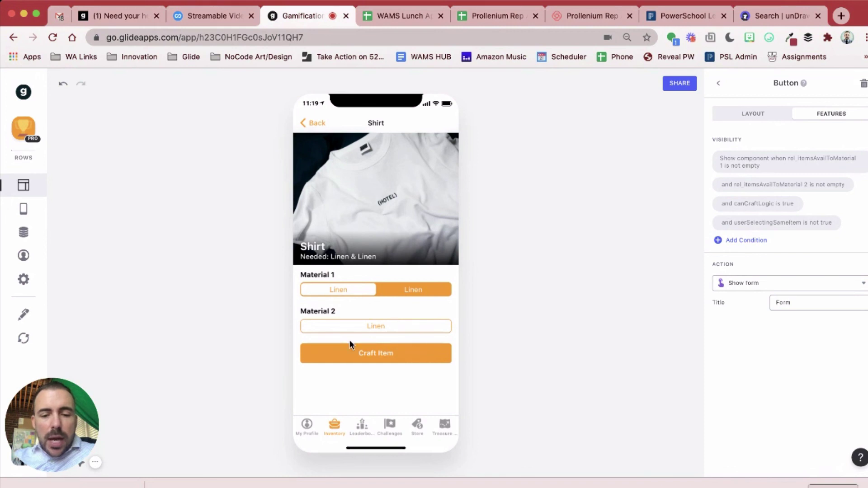
left_click(410, 290)
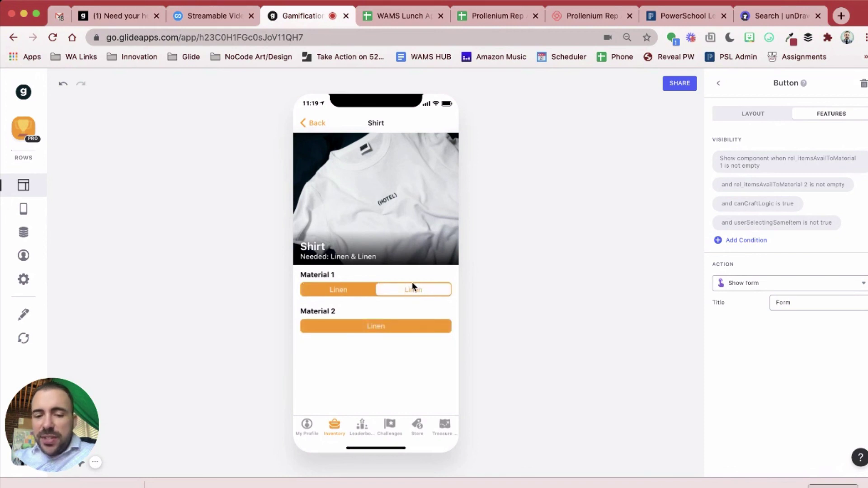
Duplicate the Not enough materials button on the Shirt screen and open the copy's settings
left_click(718, 85)
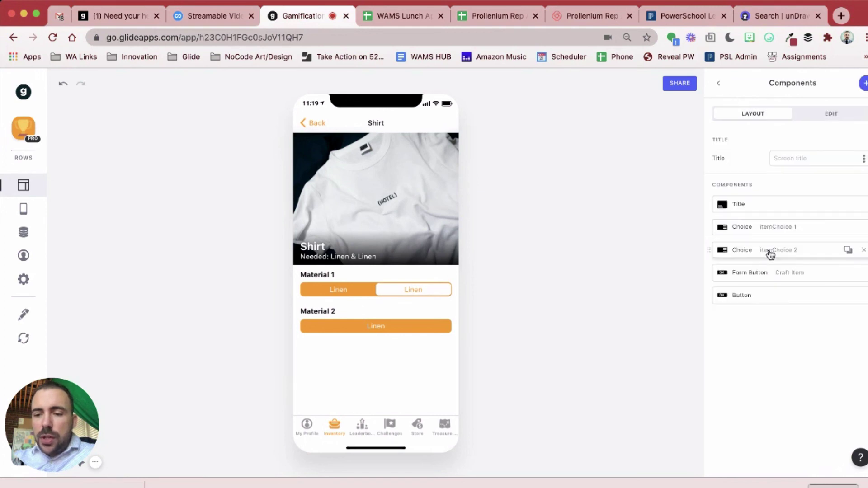
left_click(847, 296)
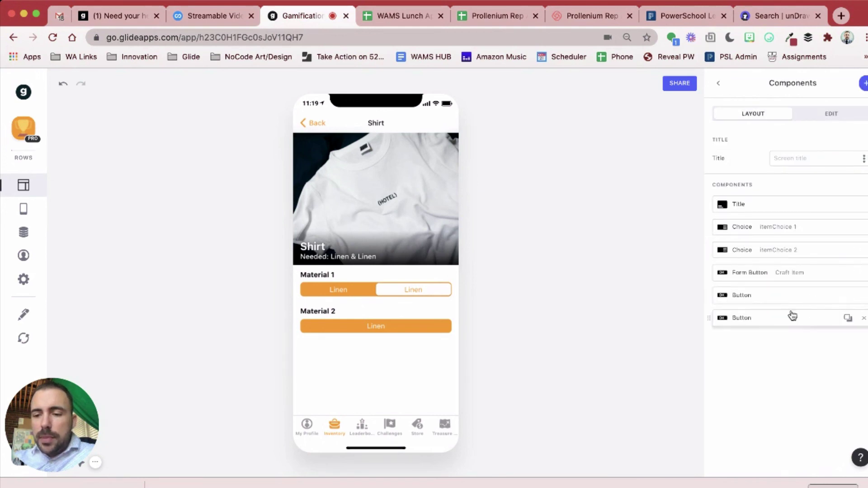
left_click(790, 316)
Remove the three copied visibility conditions from the duplicated button, leaving one new condition in their place
left_click(826, 113)
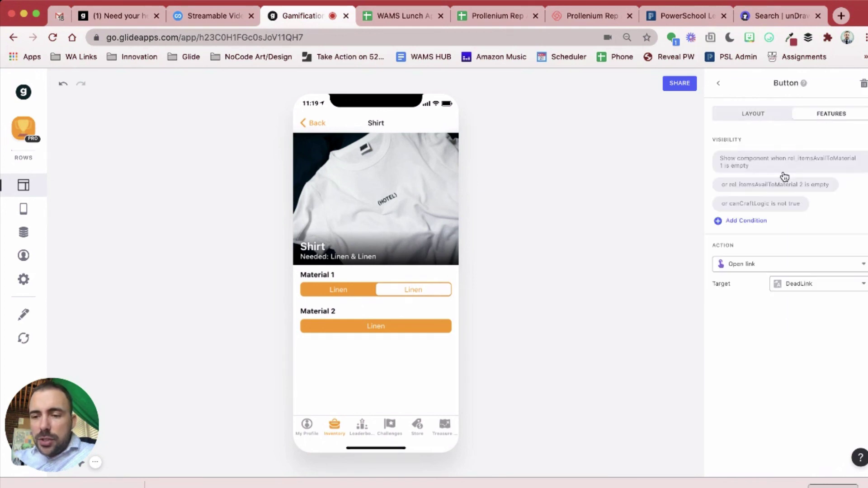
left_click(748, 223)
left_click(861, 178)
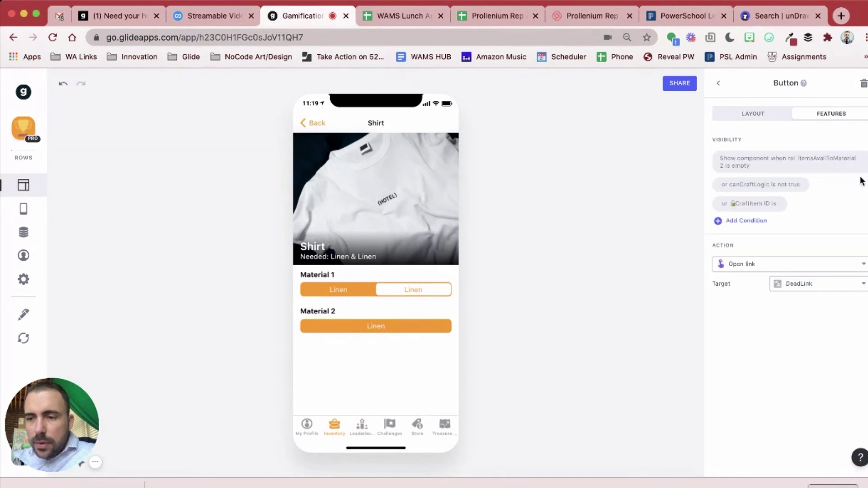
left_click(809, 172)
left_click(864, 183)
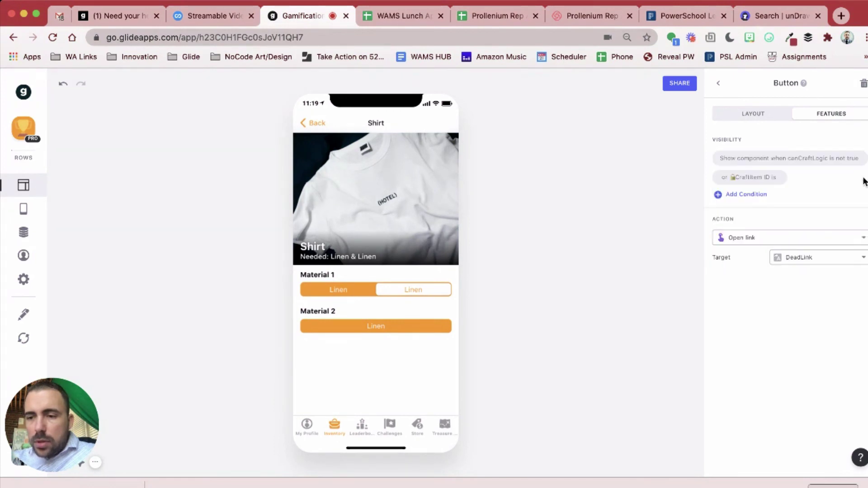
left_click(845, 158)
left_click(863, 179)
Set the duplicated button's visibility condition to userSelectingSameItem is true
left_click(794, 161)
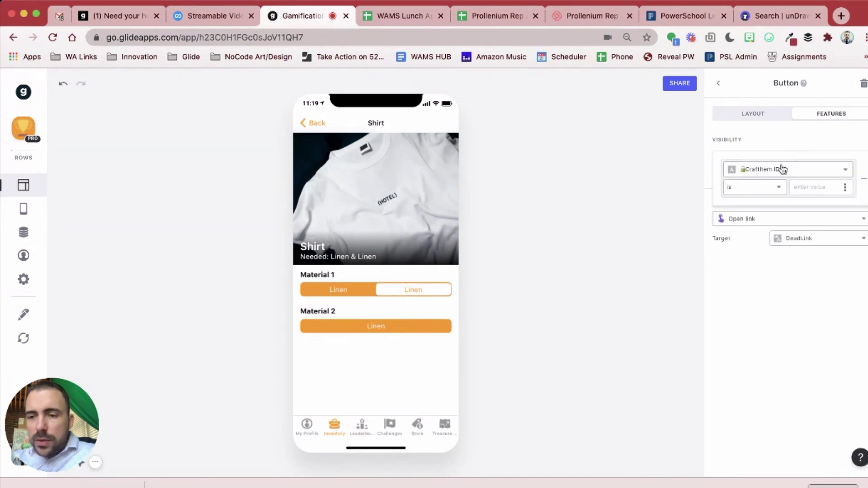
left_click(780, 169)
scroll(773, 348, "down", 5)
left_click(767, 379)
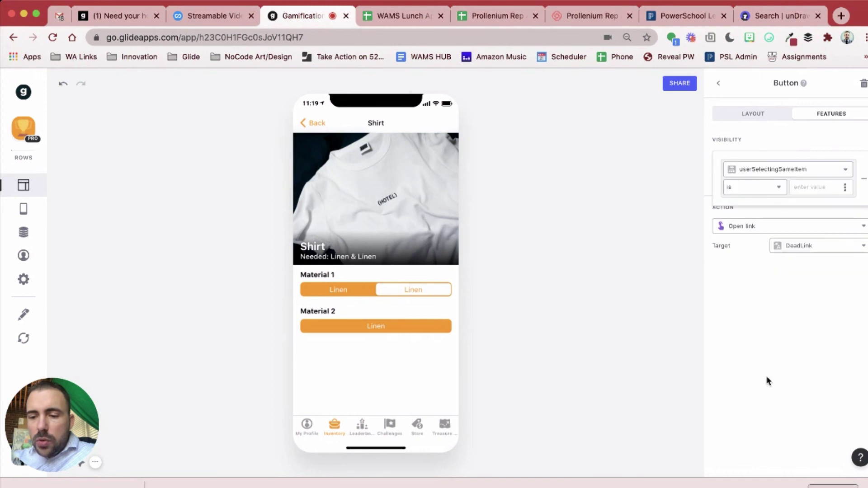
left_click(805, 188)
type("true")
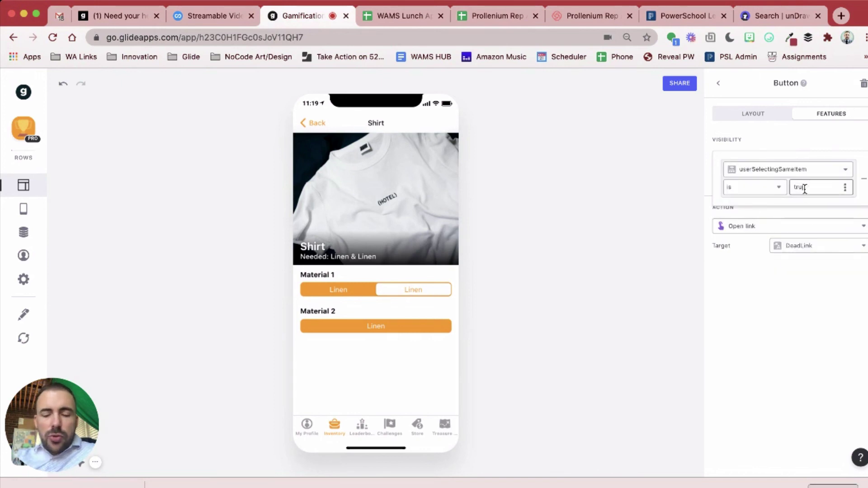
Retitle the duplicated button "Select your materials"
left_click(753, 114)
left_click(840, 158)
left_click_drag(839, 157, 730, 159)
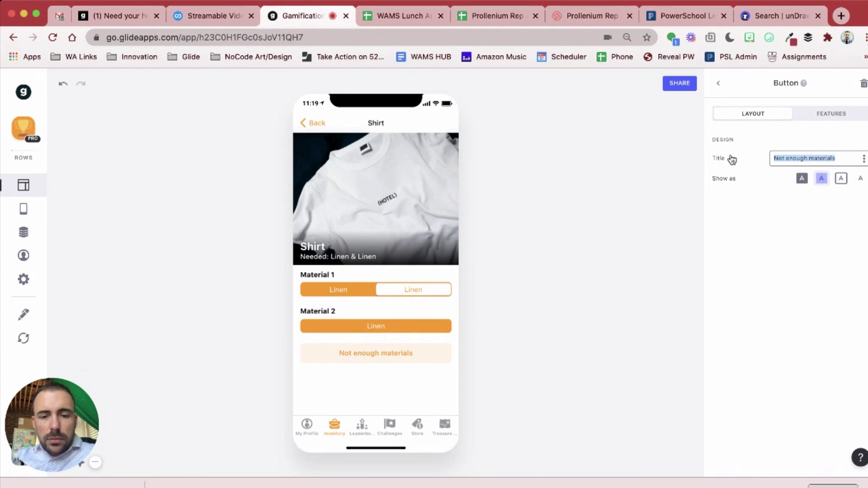
type("Select ")
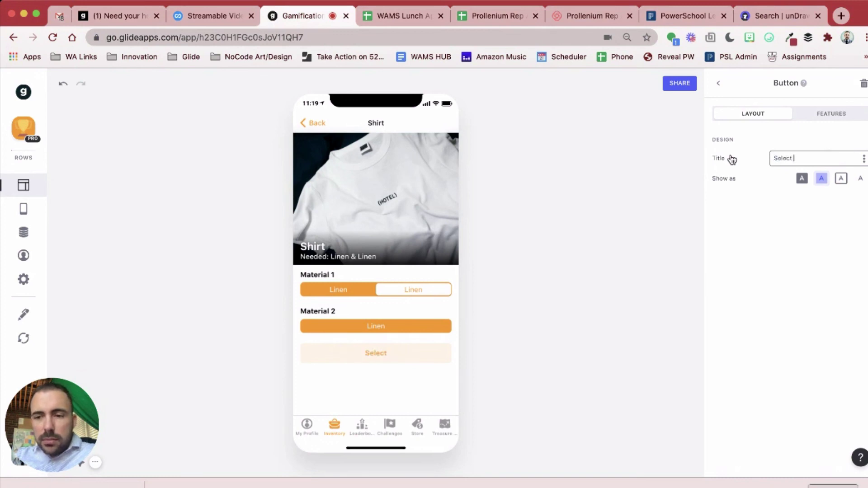
type("both")
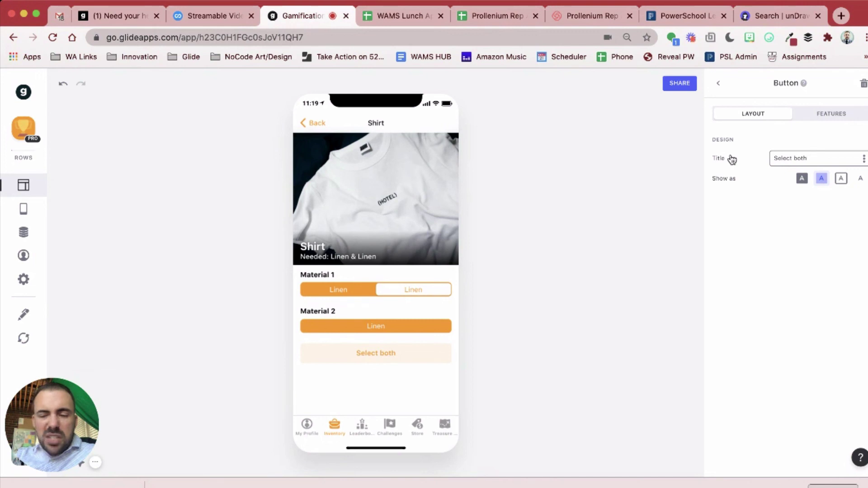
key("BackSpace")
key("BackSpace")
key("BackSpace")
key("BackSpace")
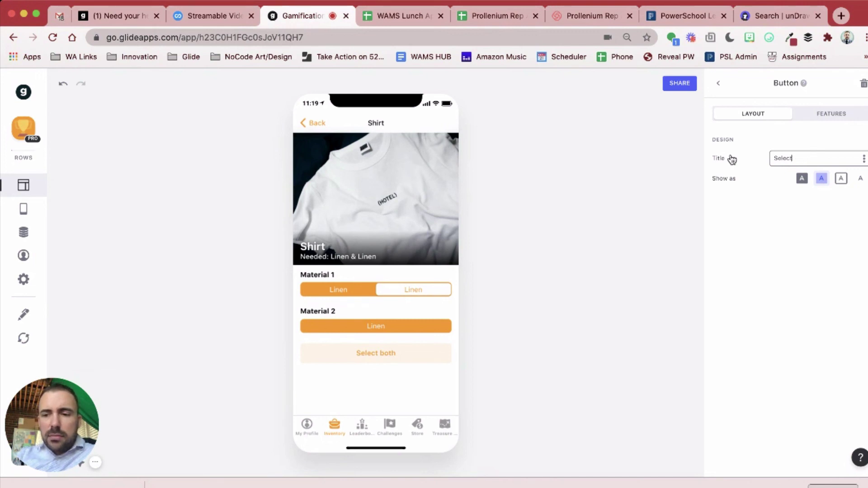
key("super+a")
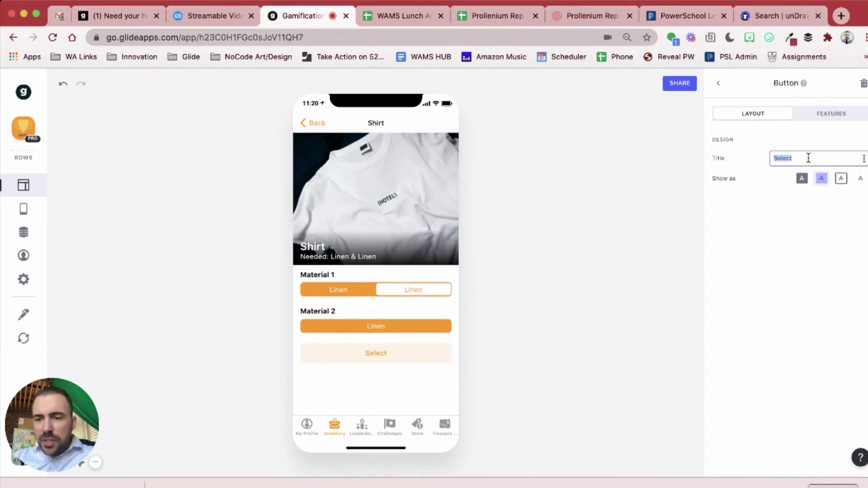
type("your")
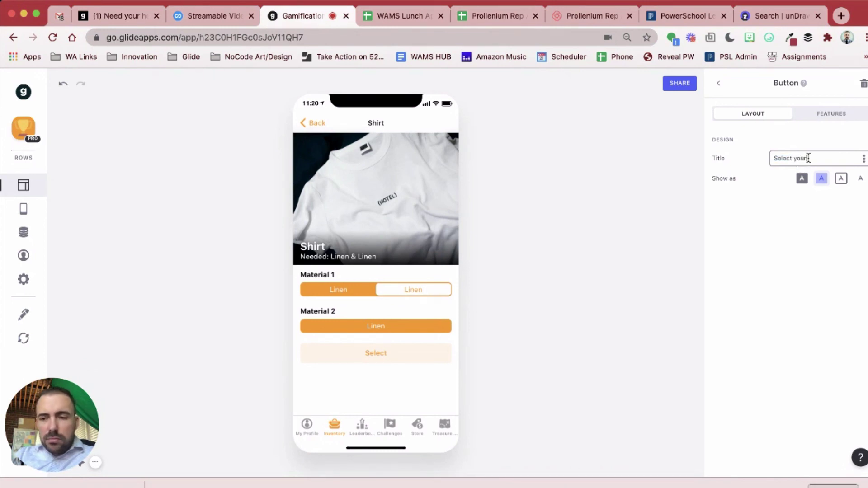
type(" nateria")
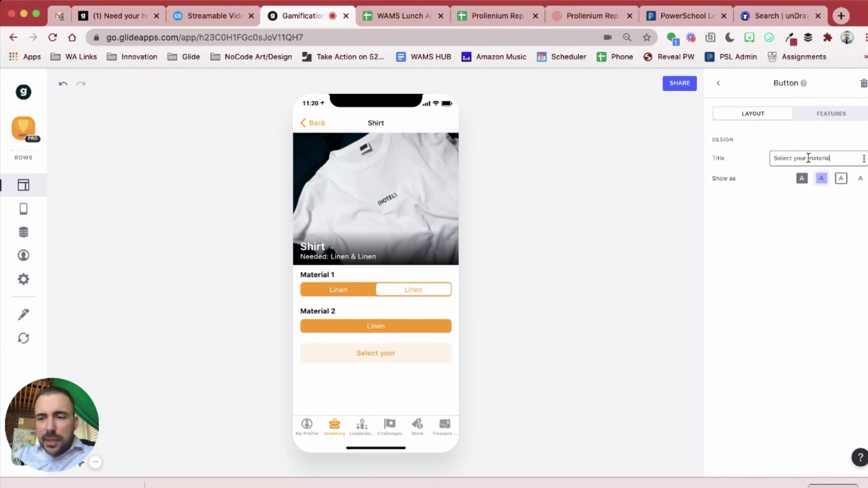
type("ls")
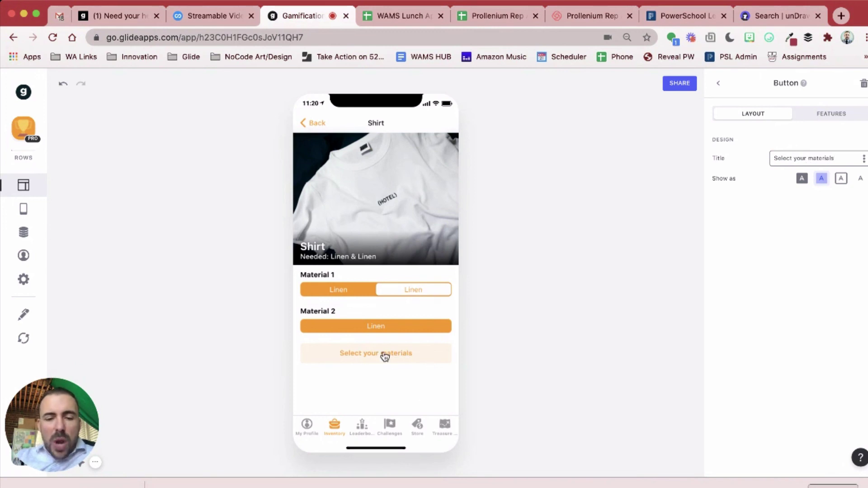
Try different Linen selections in the Shirt preview and retitle the duplicated button "Material selection incomplete"
left_click(371, 327)
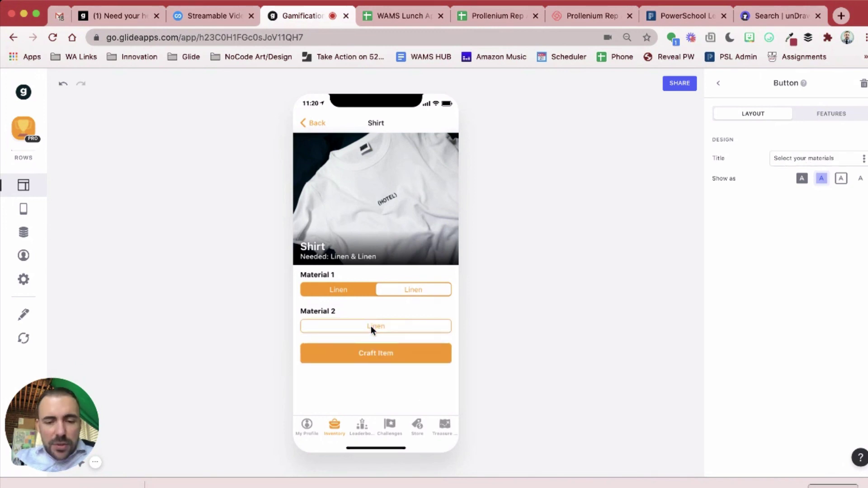
left_click(346, 293)
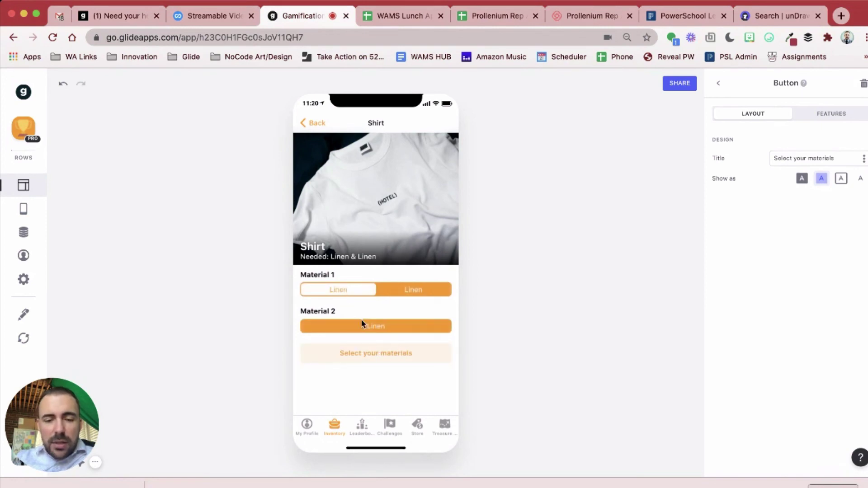
left_click_drag(841, 158, 775, 157)
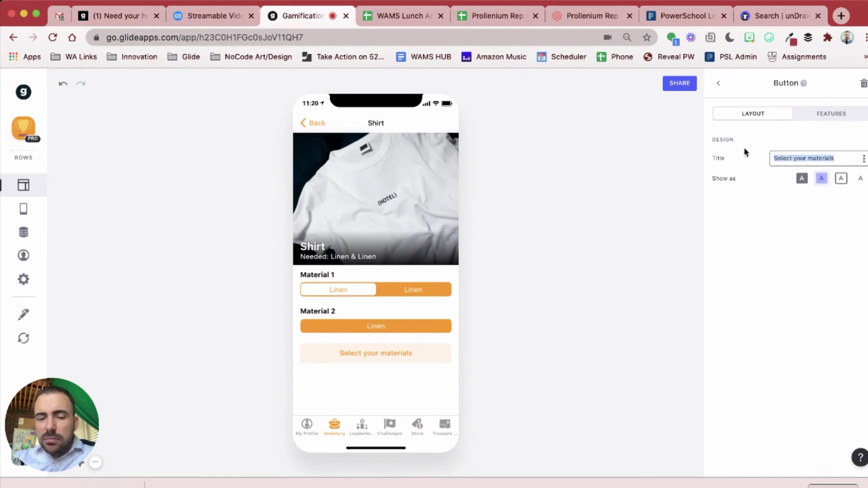
type("Material")
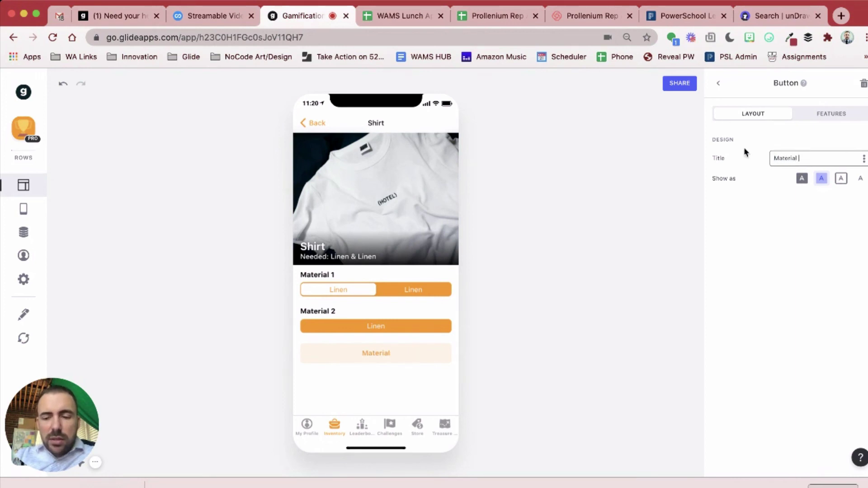
type(" selec")
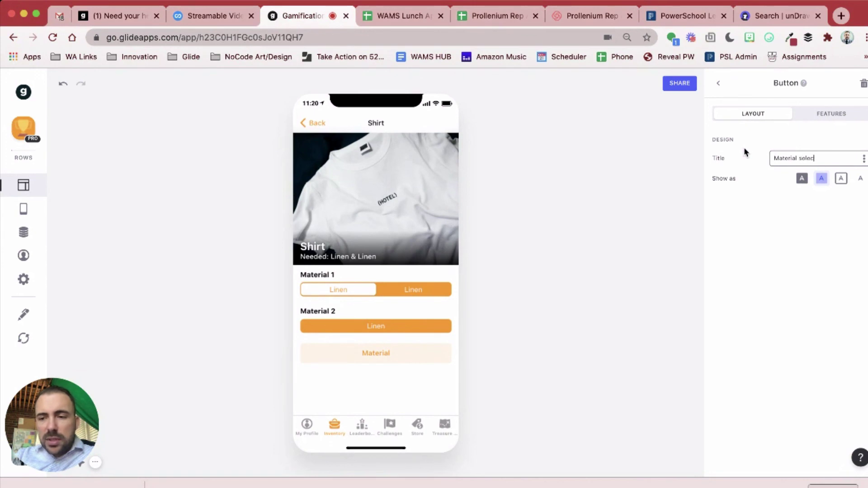
type("tion incomplete")
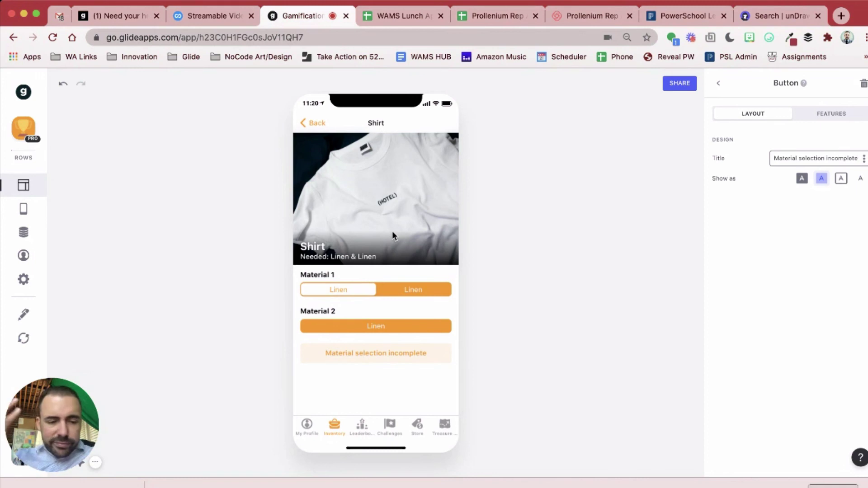
Craft the Shirt in the preview from two different Linens, submit the form and go back out of the Crafts screens
left_click(373, 329)
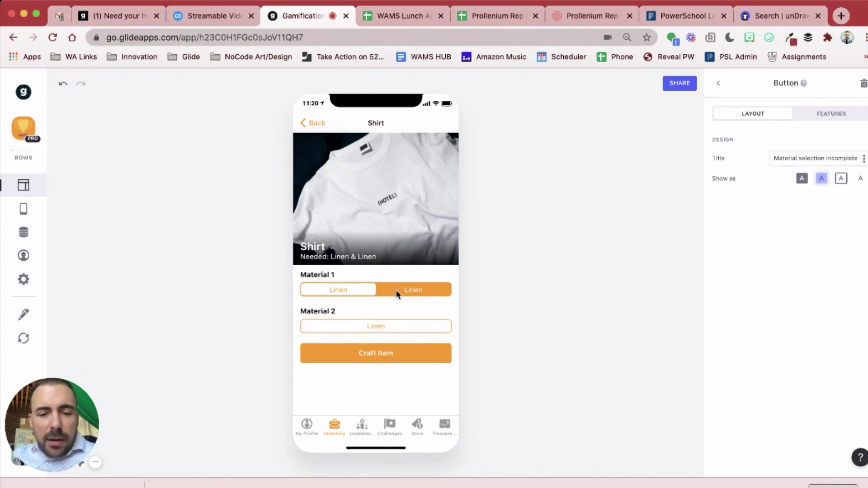
left_click(396, 292)
left_click(375, 330)
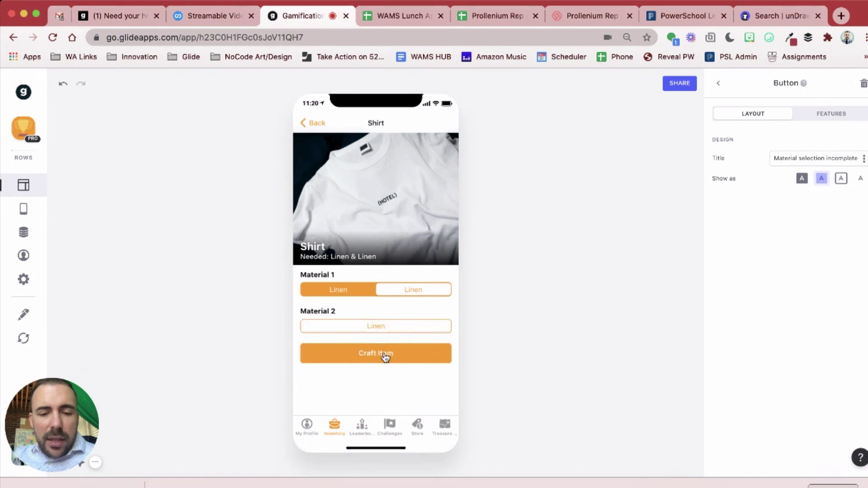
left_click(384, 354)
left_click(439, 123)
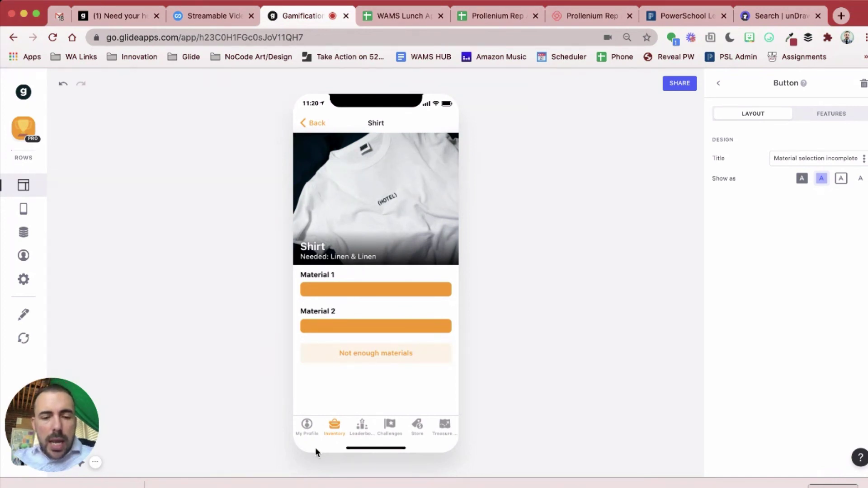
left_click(310, 120)
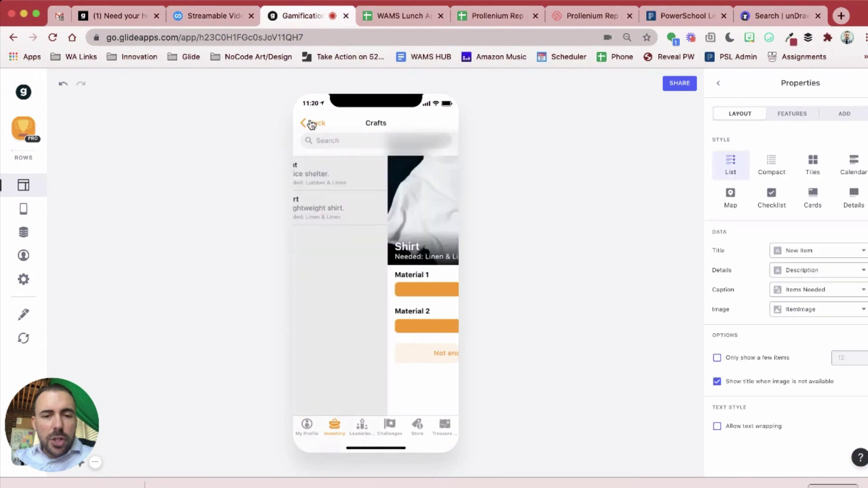
left_click(310, 121)
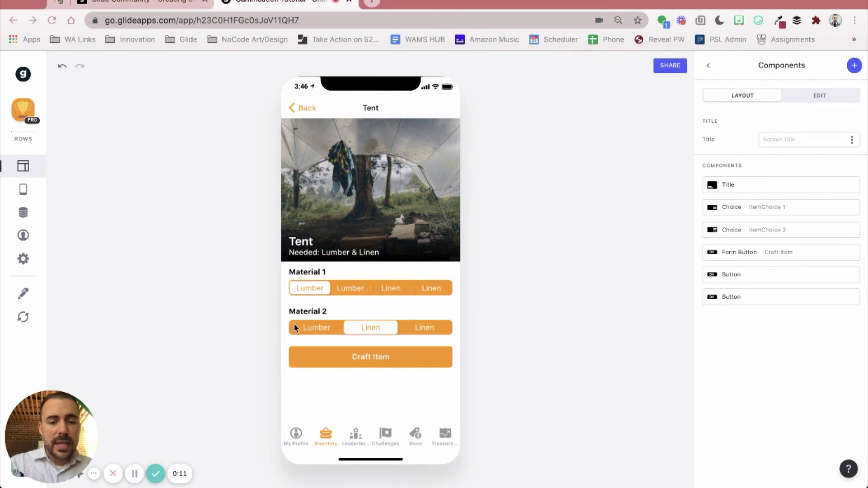
Test the Craft Item button's visibility on the Tent screen by choosing two Lumbers, a Linen with a Lumber, and two Linens
left_click(317, 328)
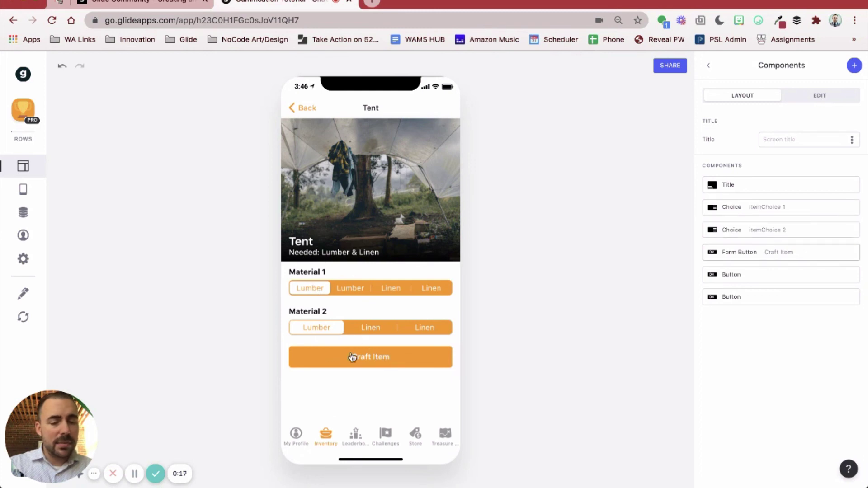
left_click(383, 285)
left_click(372, 328)
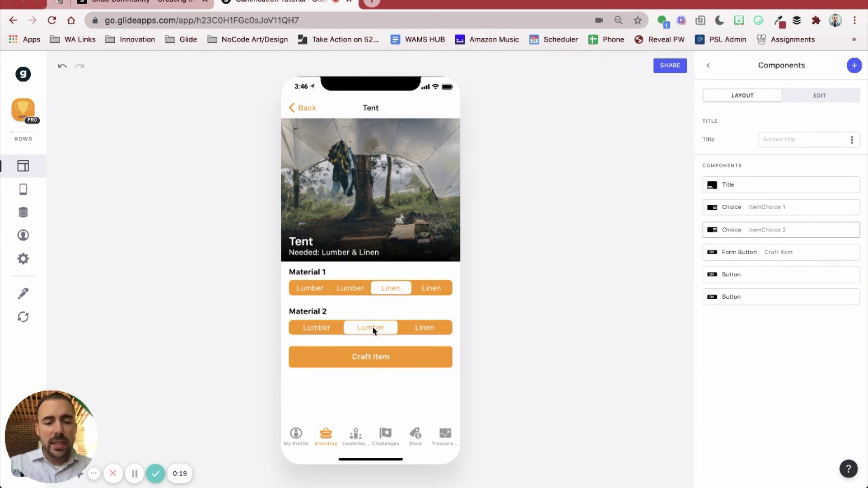
left_click(433, 328)
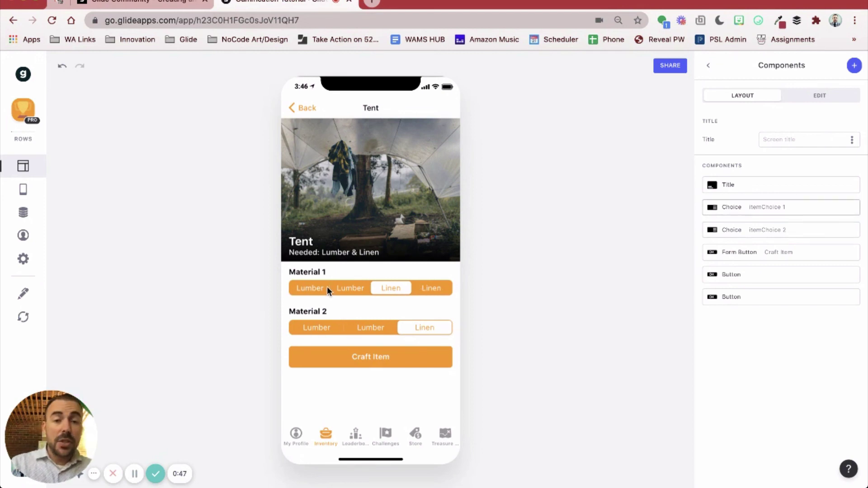
Add a filter to the itemChoice 1 choice component so that Item is the screen's Material 1 value
left_click(741, 212)
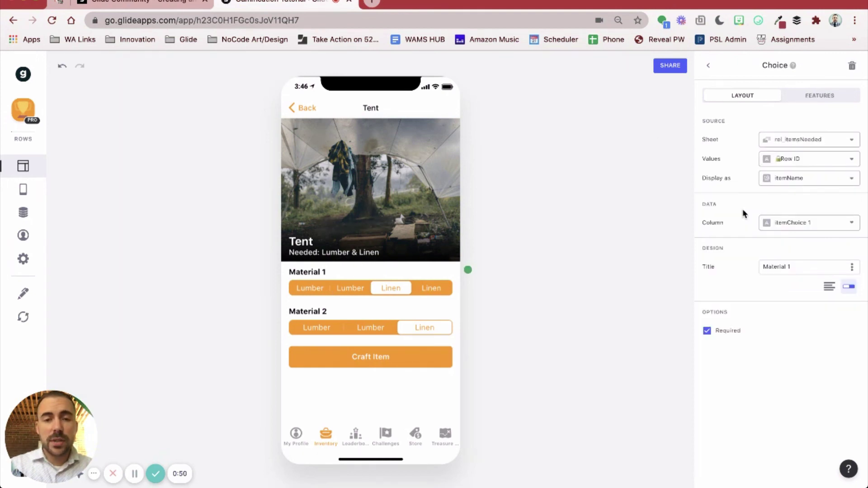
left_click(821, 96)
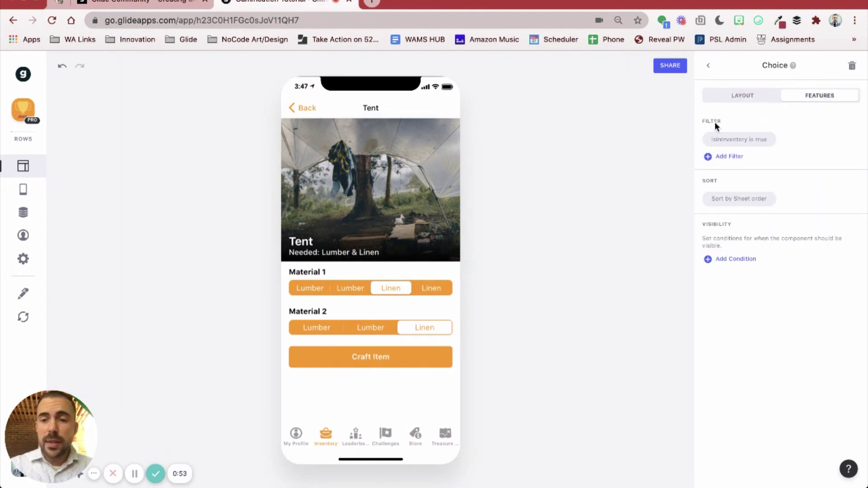
left_click(727, 157)
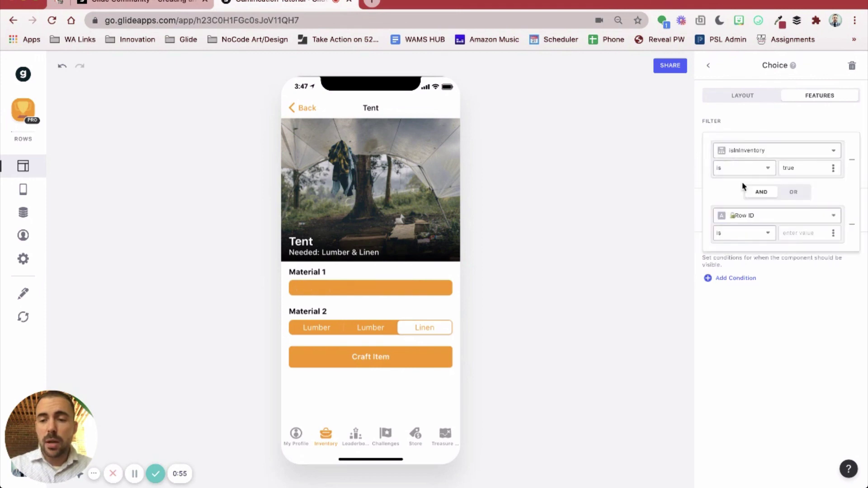
left_click(743, 219)
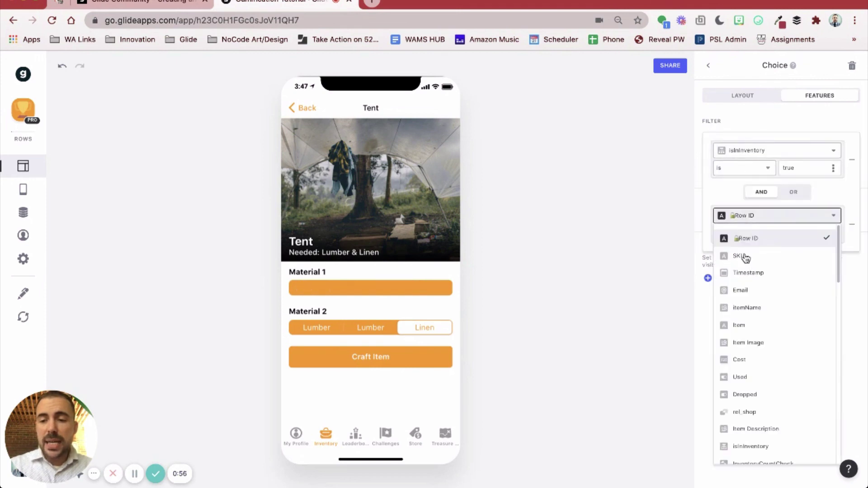
left_click(746, 325)
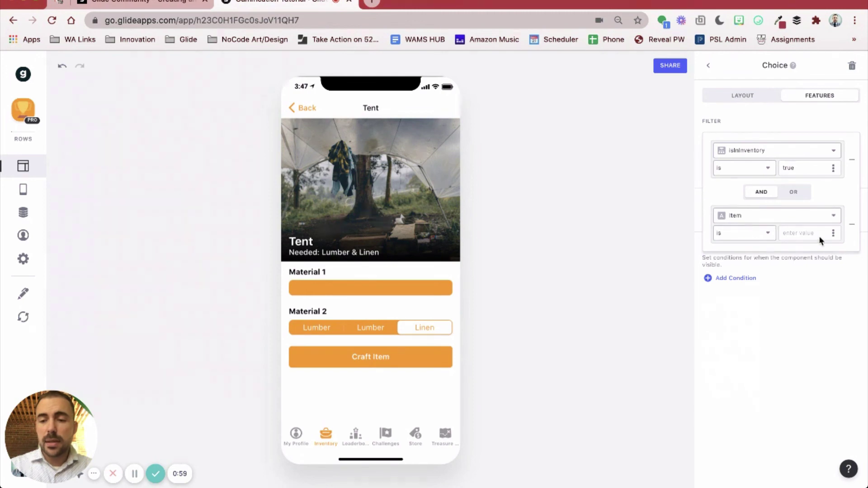
left_click(833, 233)
scroll(798, 398, "down", 8)
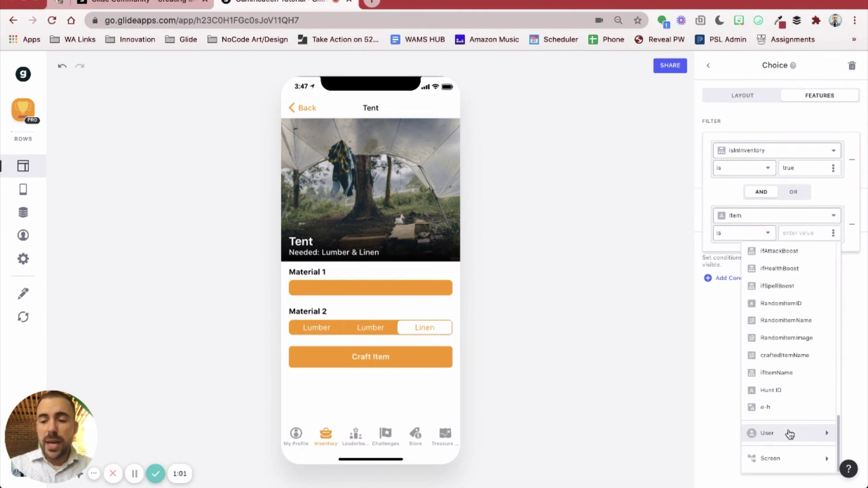
left_click(783, 460)
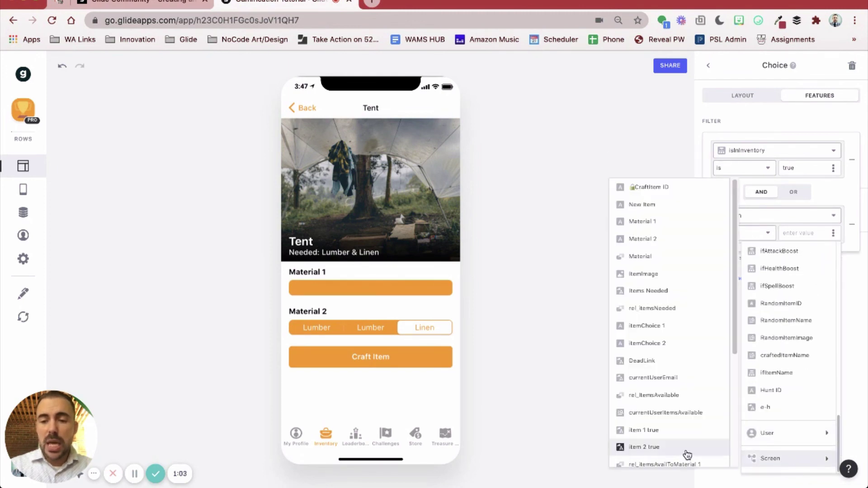
left_click(684, 226)
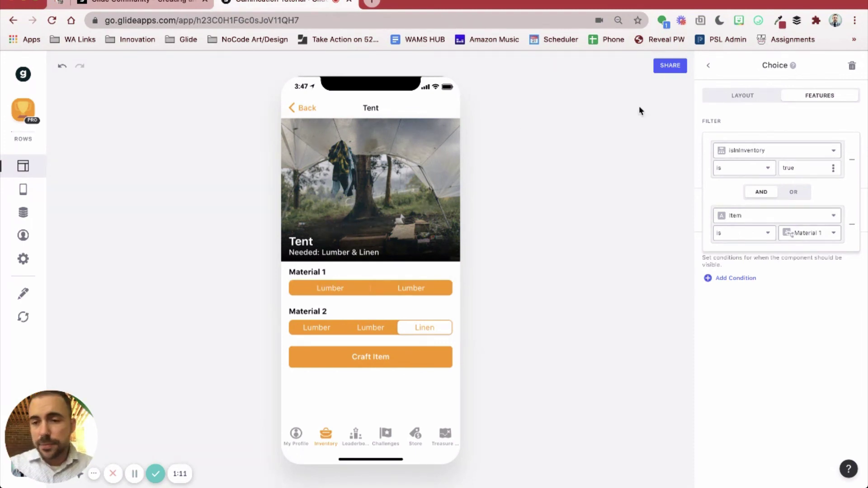
left_click(740, 97)
left_click(740, 97)
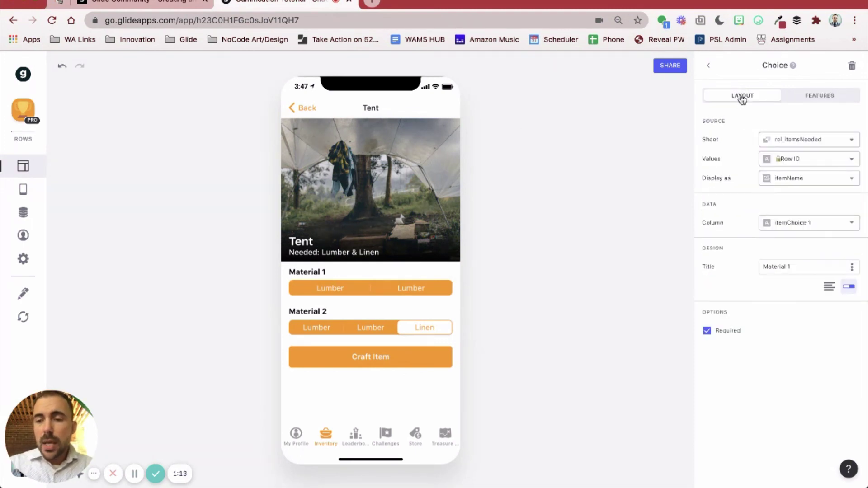
left_click(710, 69)
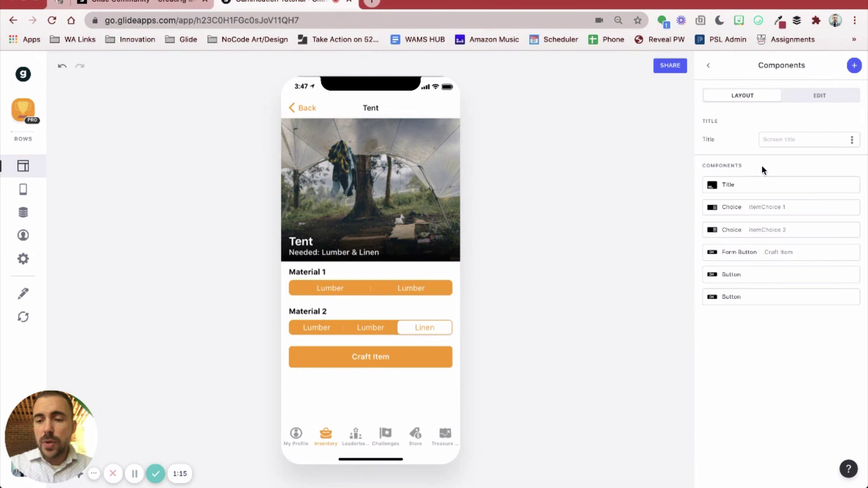
Add a filter to the itemChoice 2 choice component so that Item is the screen's Material 2 value
left_click(767, 230)
left_click(813, 106)
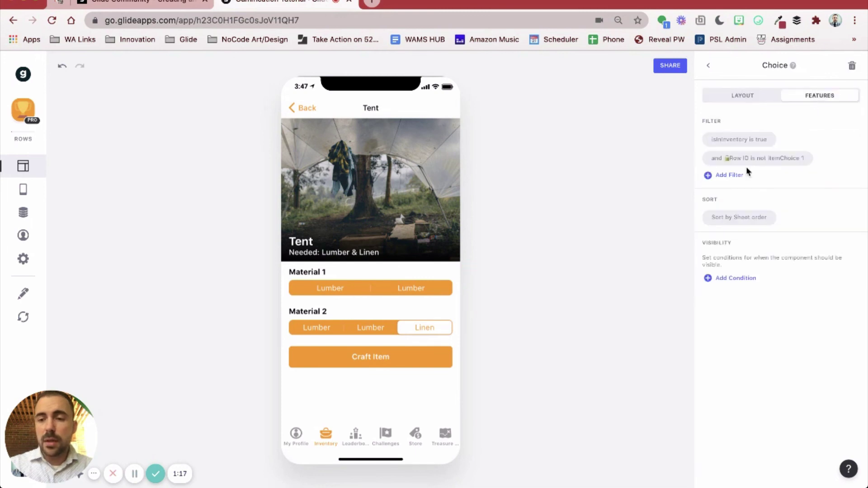
left_click(730, 176)
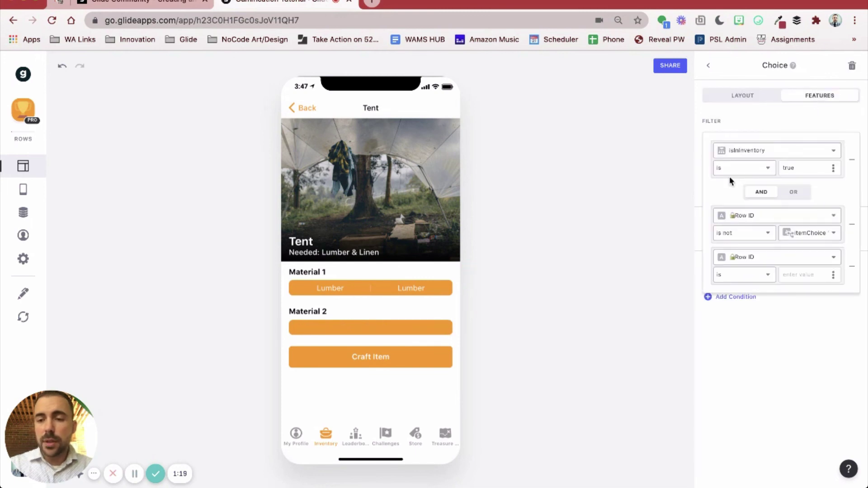
left_click(764, 257)
left_click(756, 367)
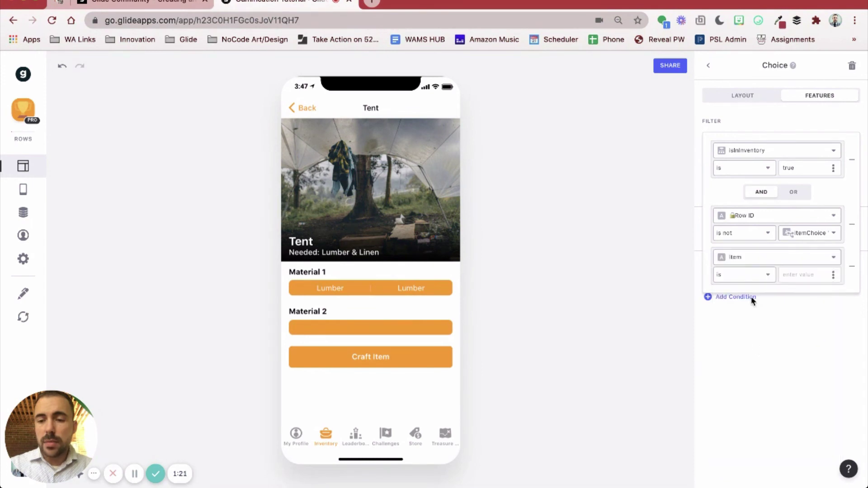
left_click(833, 275)
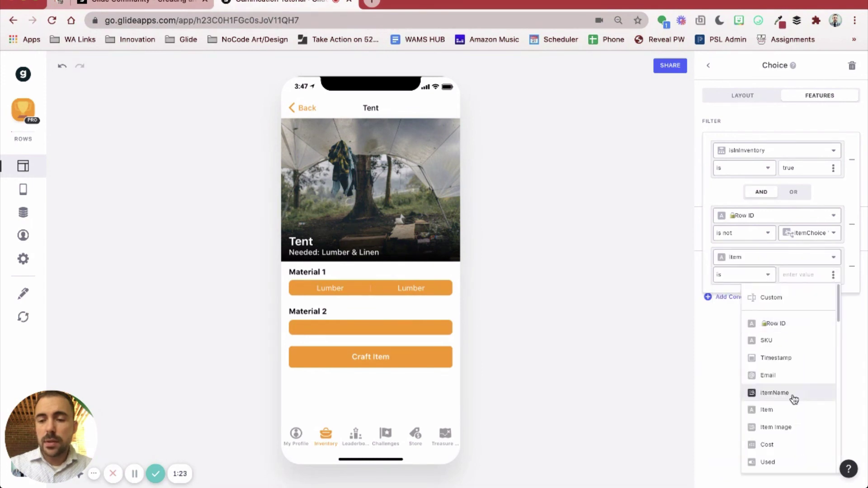
scroll(793, 403, "down", 5)
mouse_move(791, 467)
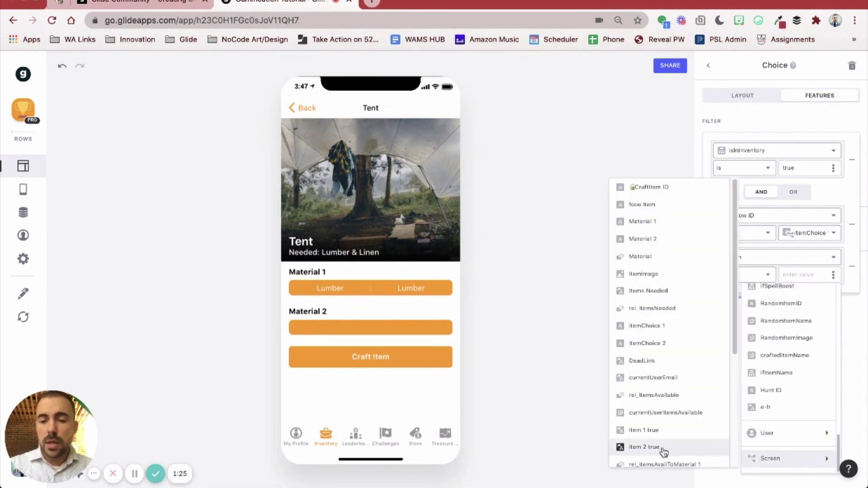
left_click(667, 244)
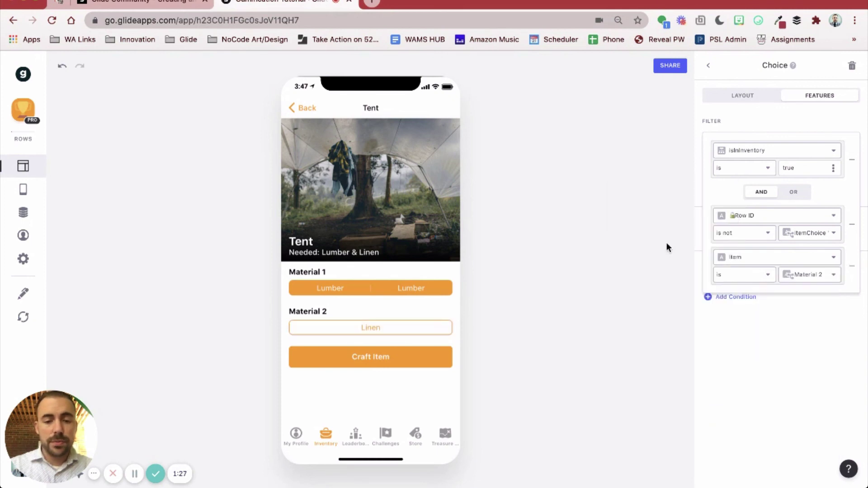
Test both Lumber and Linen options on the Tent screen and review the filter conditions of the Material 2 choice
left_click(346, 289)
left_click(348, 324)
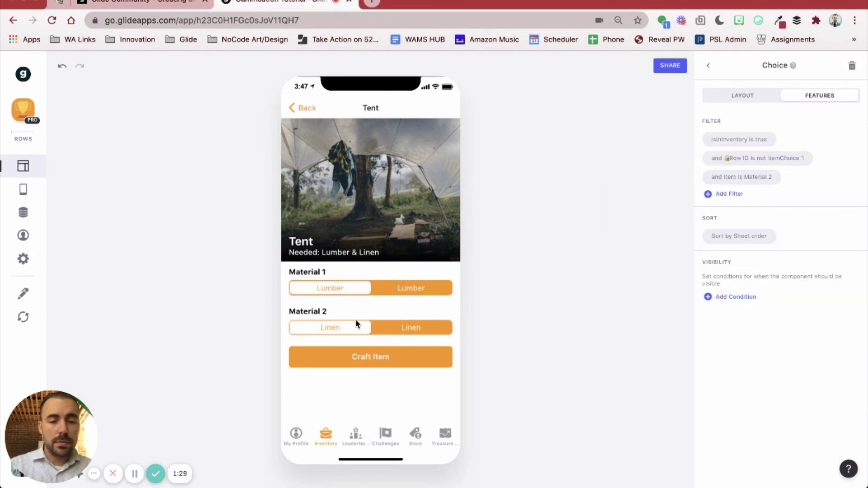
left_click(393, 286)
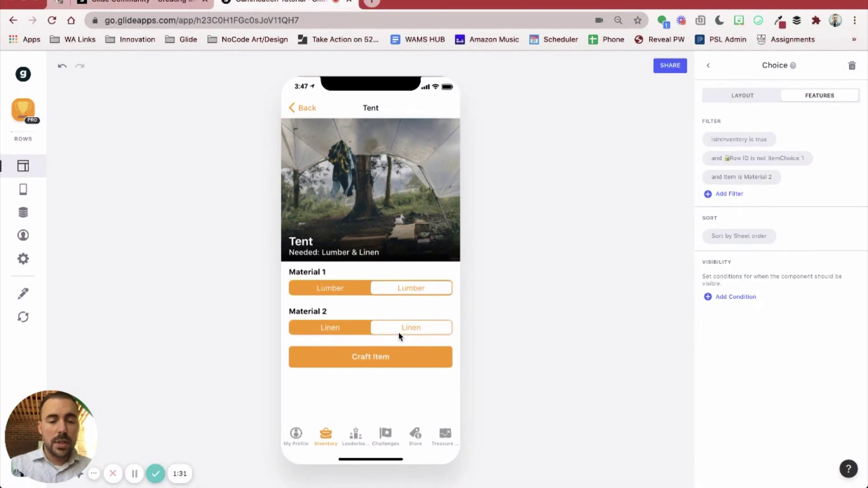
left_click(341, 288)
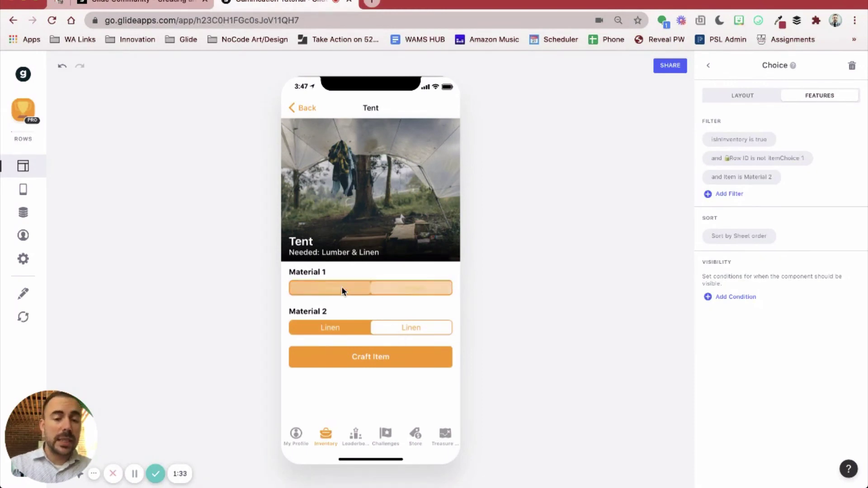
left_click(325, 328)
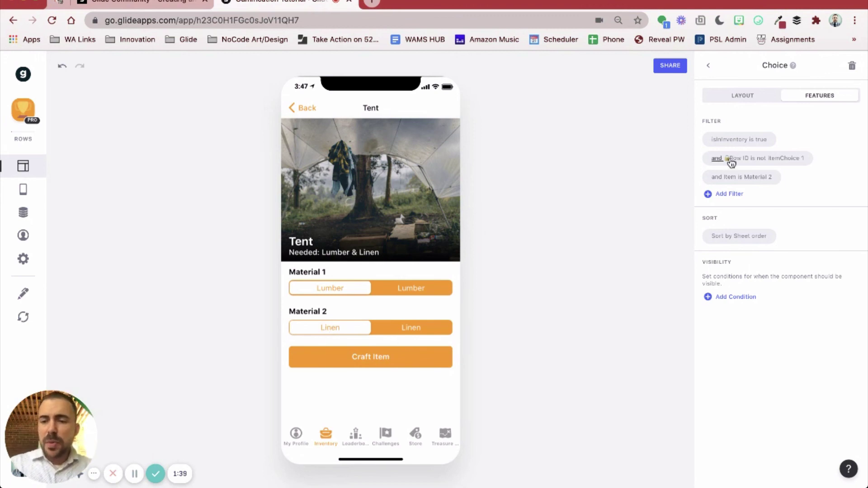
left_click(764, 159)
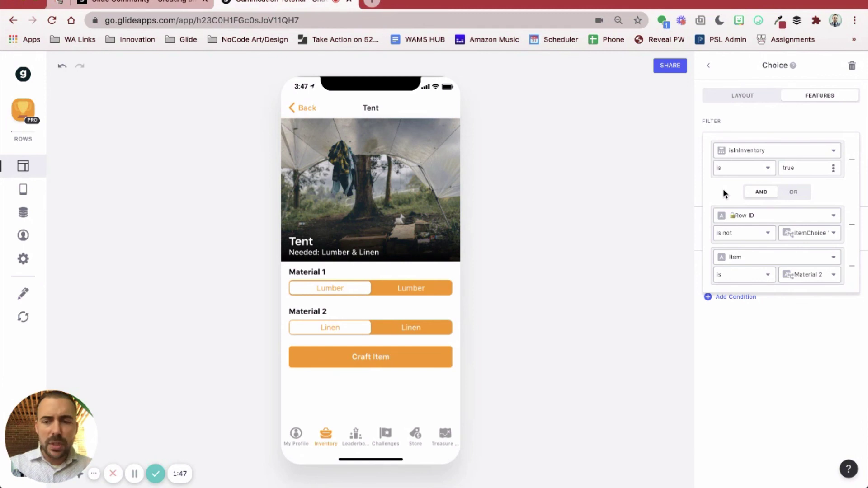
left_click(467, 254)
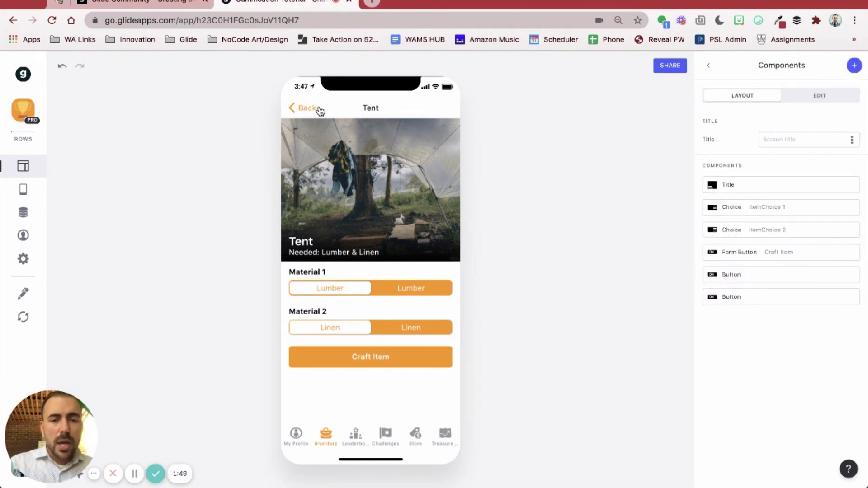
Test the Shirt screen by choosing each Linen for Material 1 with the remaining Linen for Material 2, and return to the Crafts list
left_click(304, 110)
left_click(333, 197)
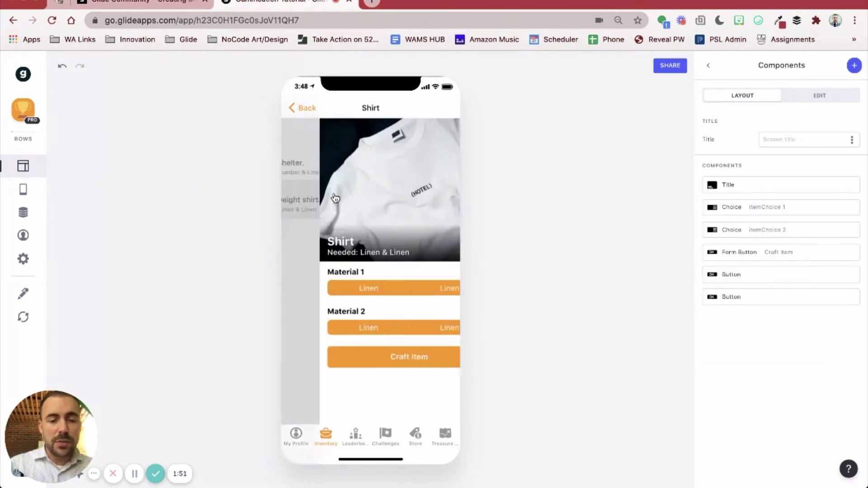
left_click(331, 287)
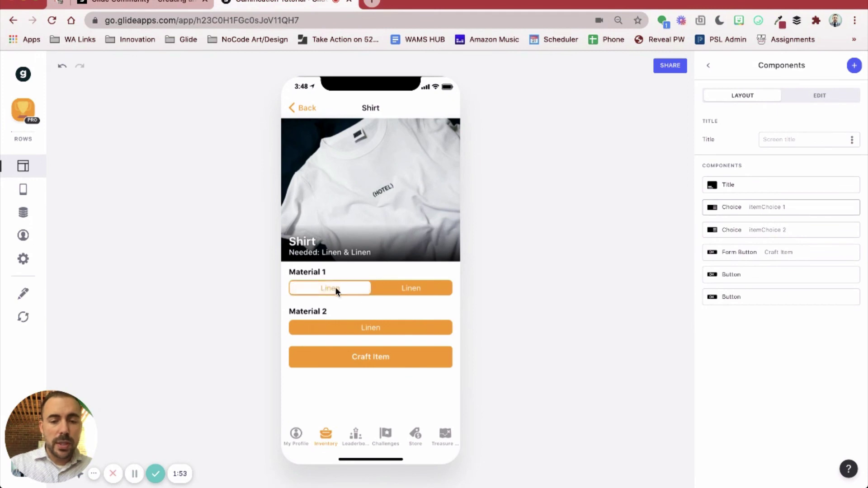
left_click(376, 326)
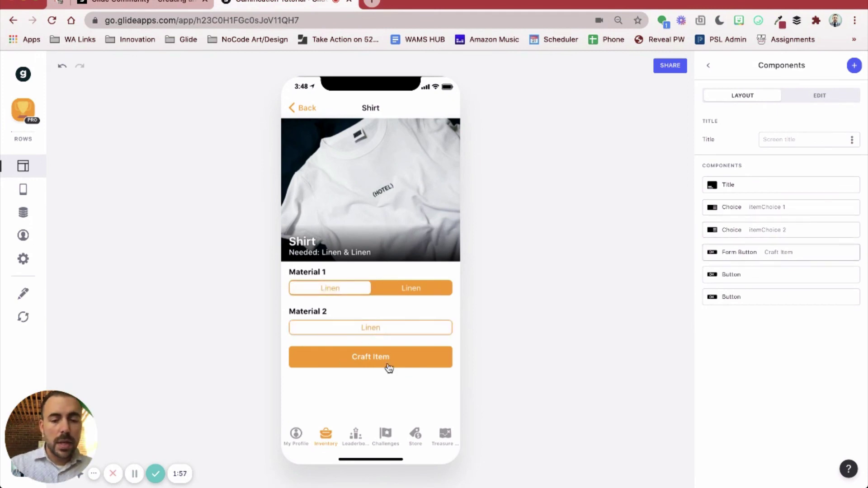
left_click(410, 282)
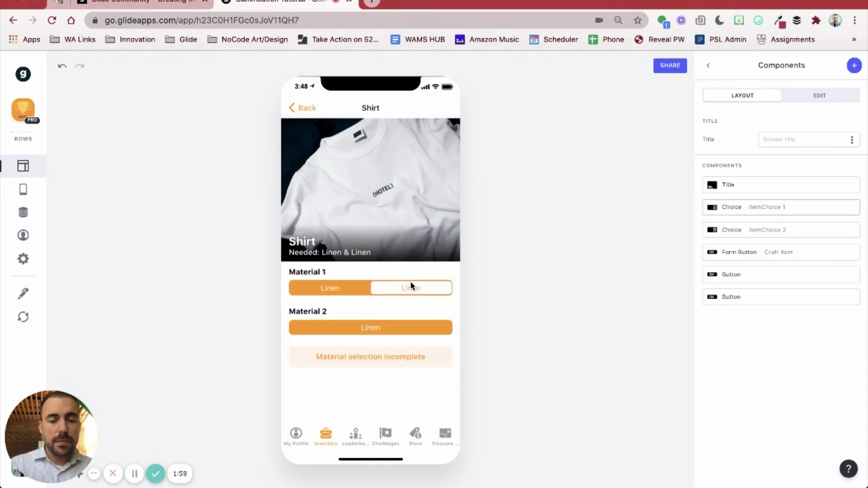
left_click(378, 331)
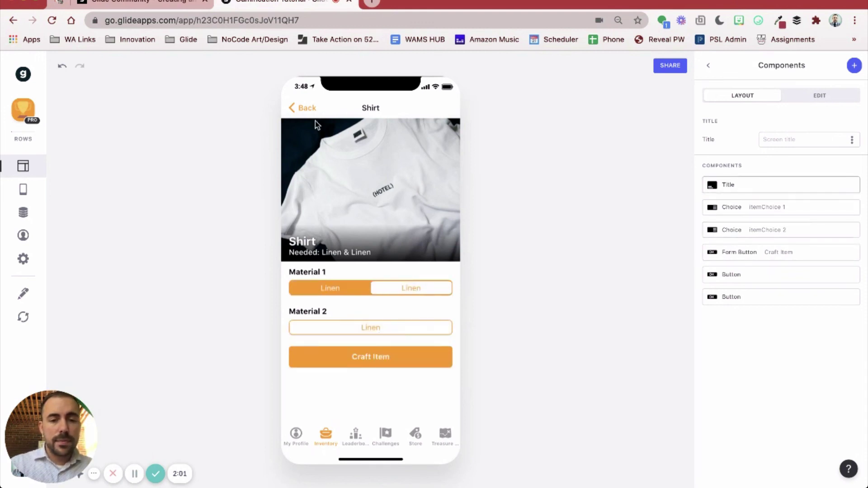
left_click(308, 110)
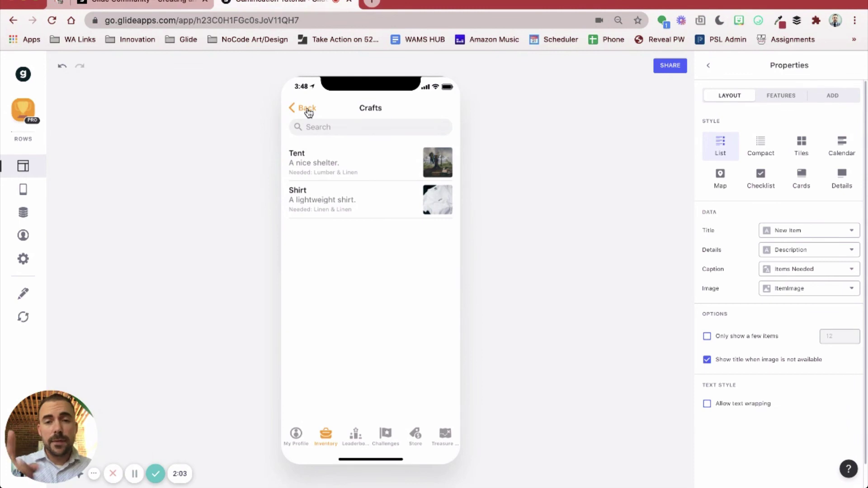